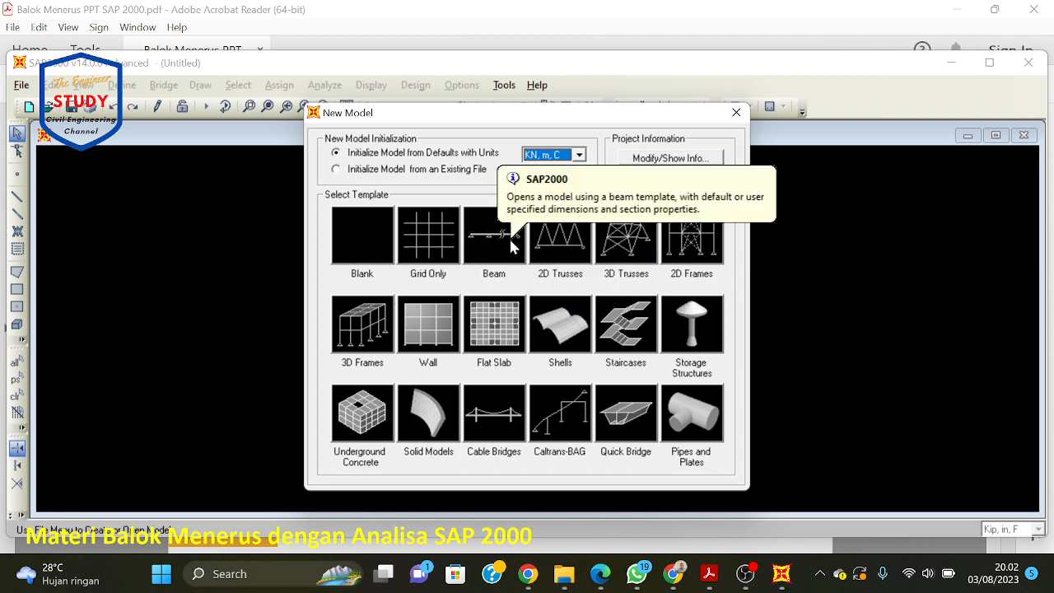
Step: Start a new model from the Beam template with KN, m, C units
left_click(512, 245)
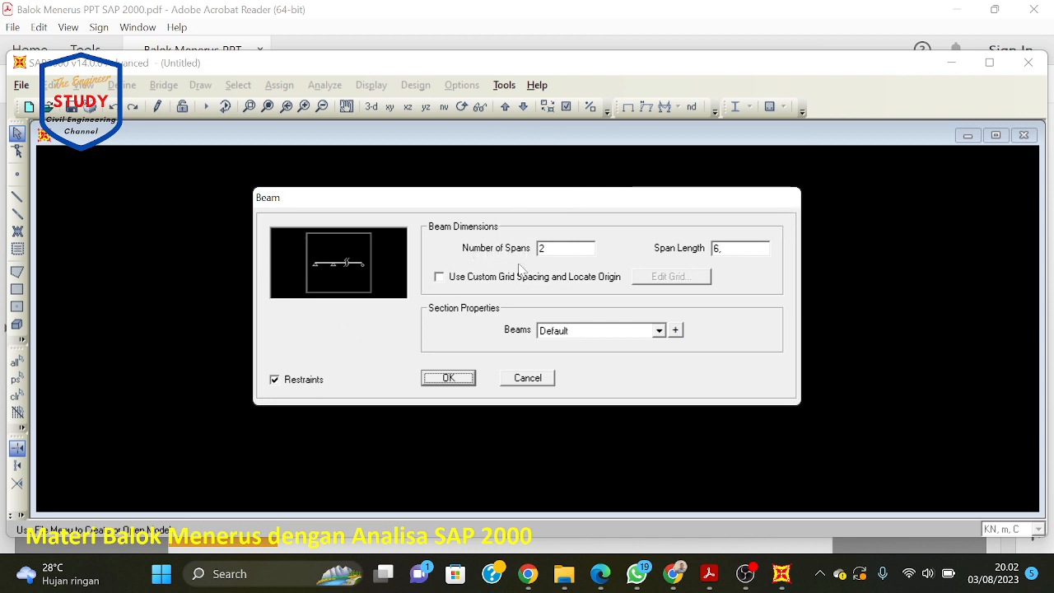
double_click(550, 249)
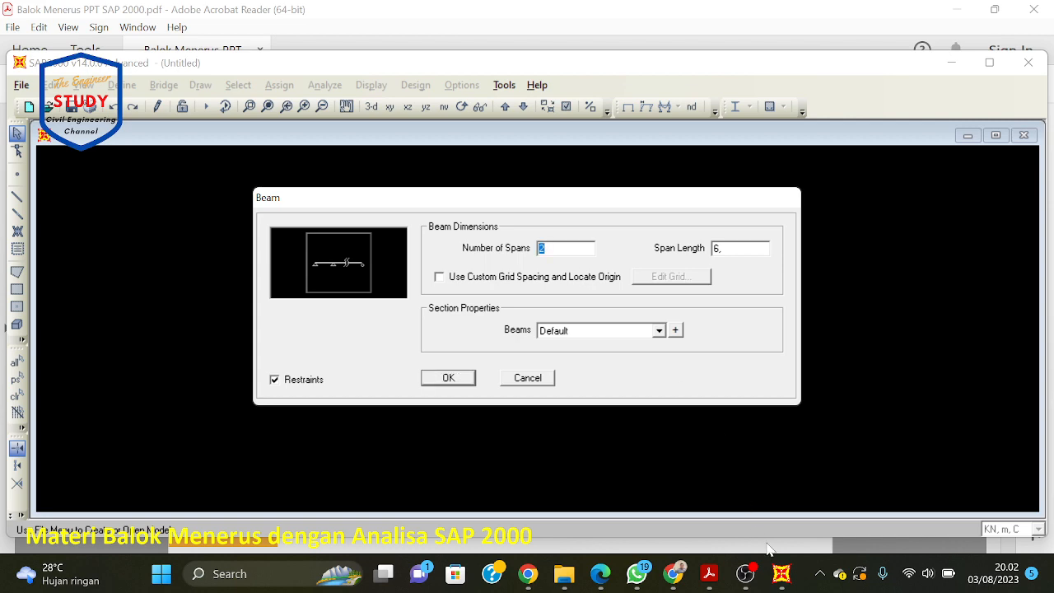
Step: Switch to the Google Meet call in Chrome, look through the participant list, and return to SAP2000
left_click(673, 574)
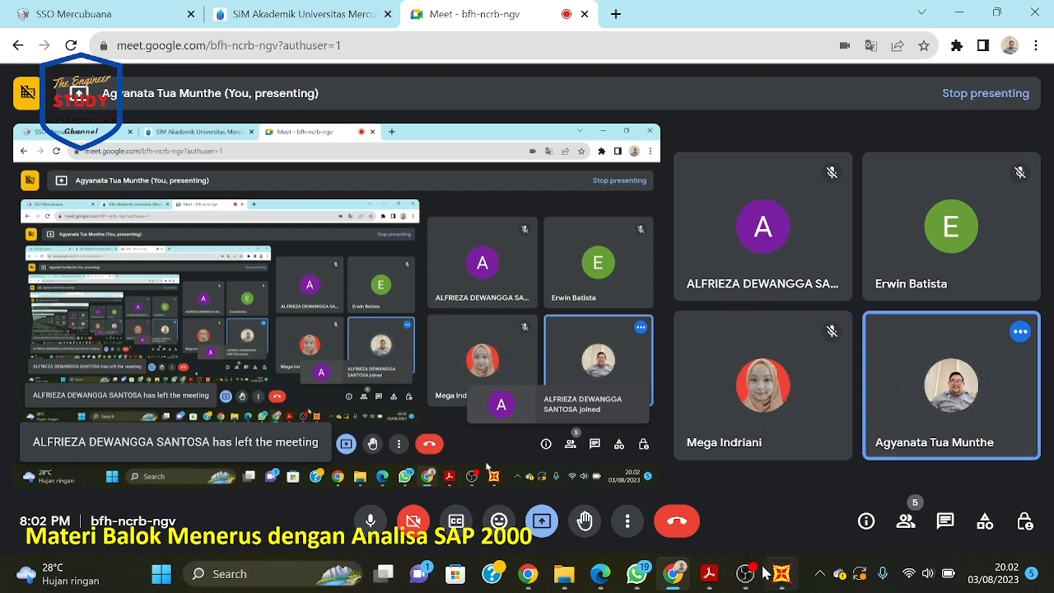
left_click(905, 521)
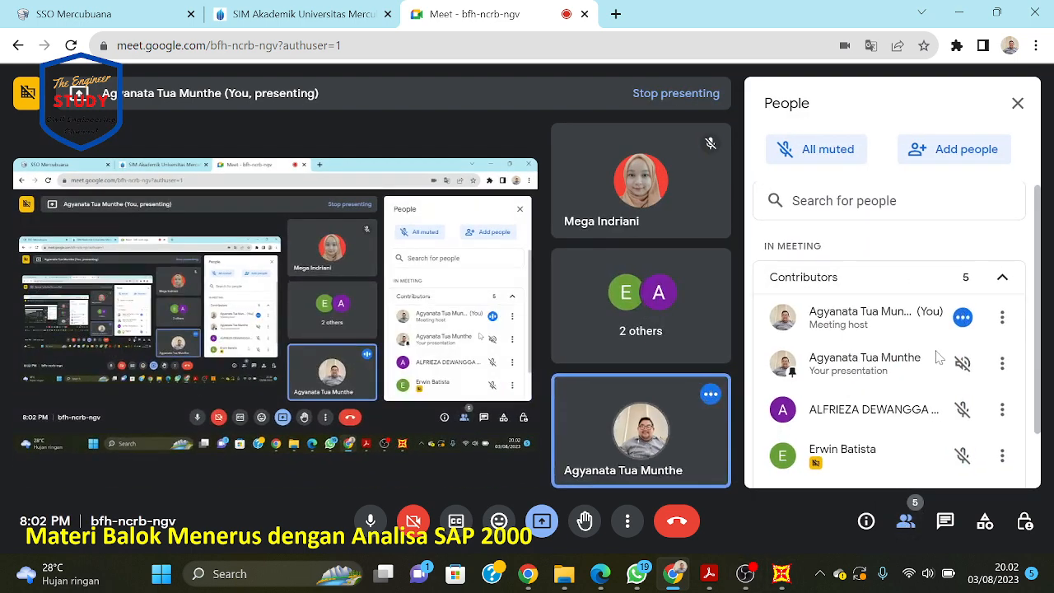
scroll(938, 357, "down", 1)
scroll(937, 356, "up", 1)
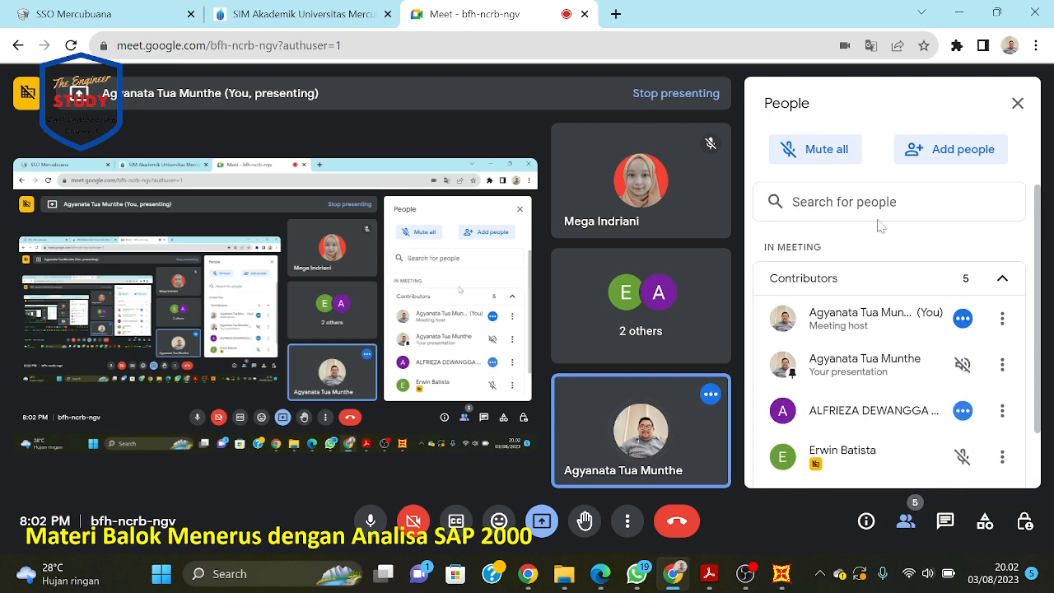
left_click(1018, 103)
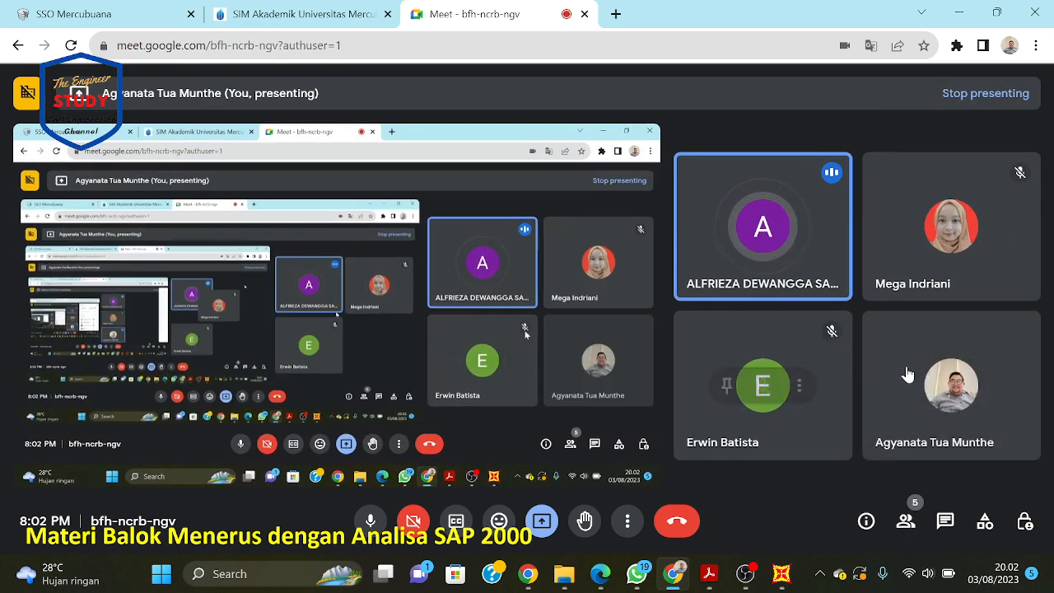
left_click(780, 578)
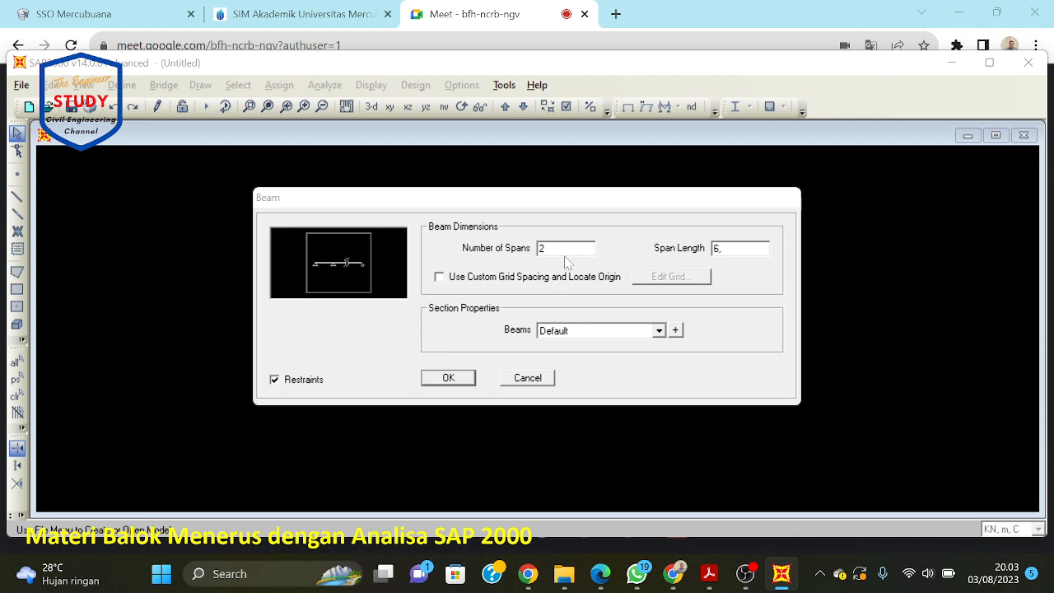
Step: Enable custom grid spacing for the two-span beam with the default span length of 6 m, and open its grid data
left_click(541, 248)
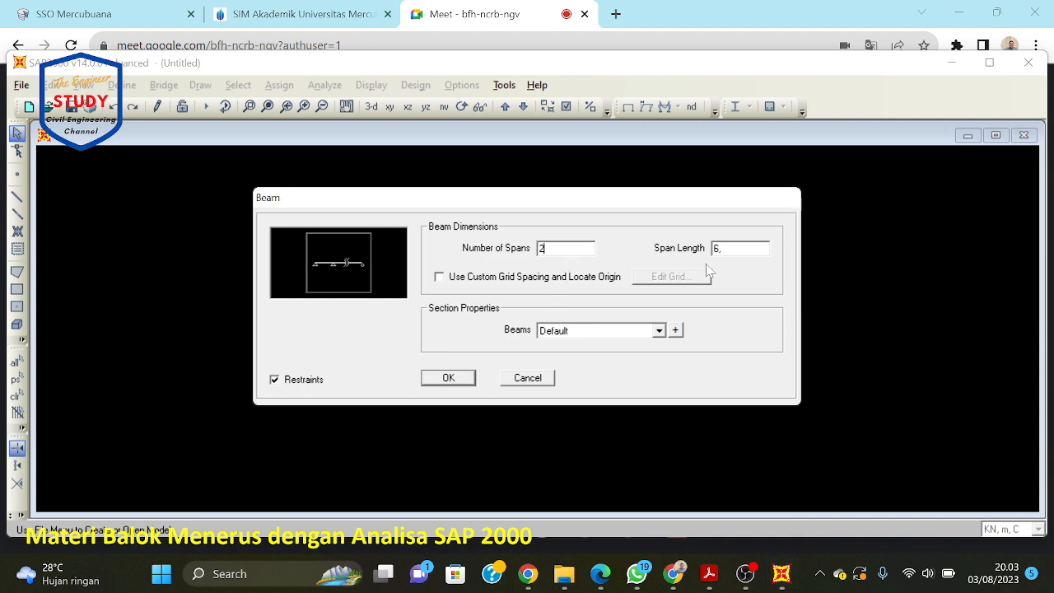
key("Tab")
double_click(542, 248)
double_click(718, 248)
left_click(439, 278)
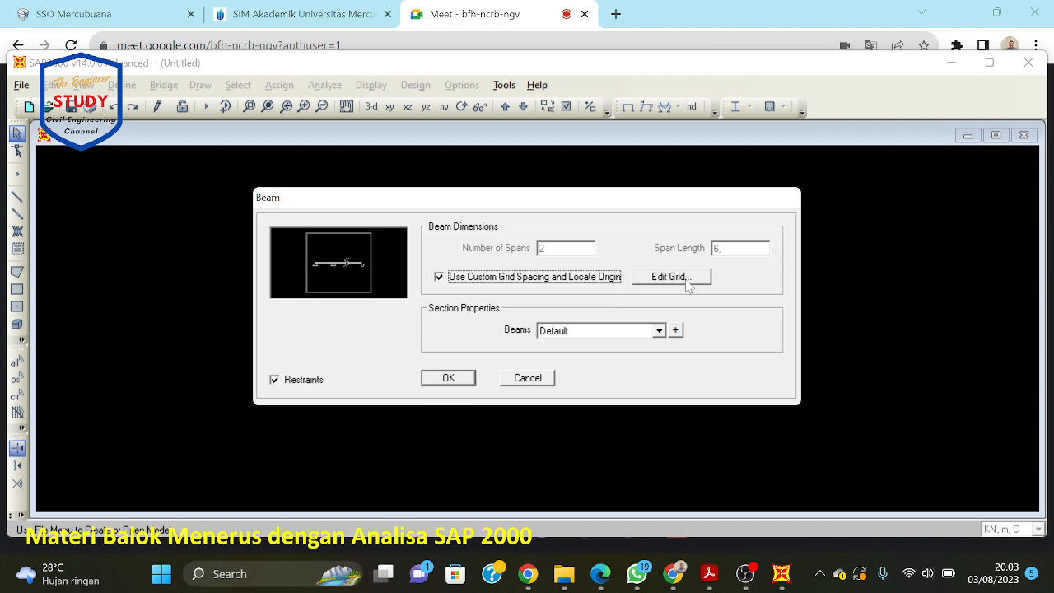
left_click(686, 280)
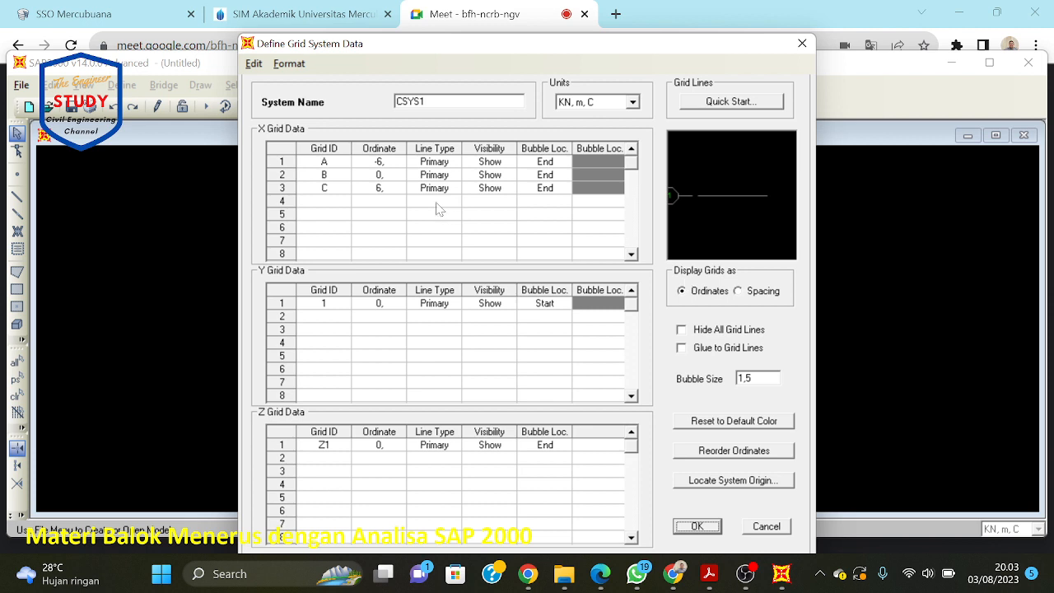
Step: Set the ordinate of X grid line C to 4 m and create the beam with default section and restraints
left_click(401, 166)
left_click(402, 175)
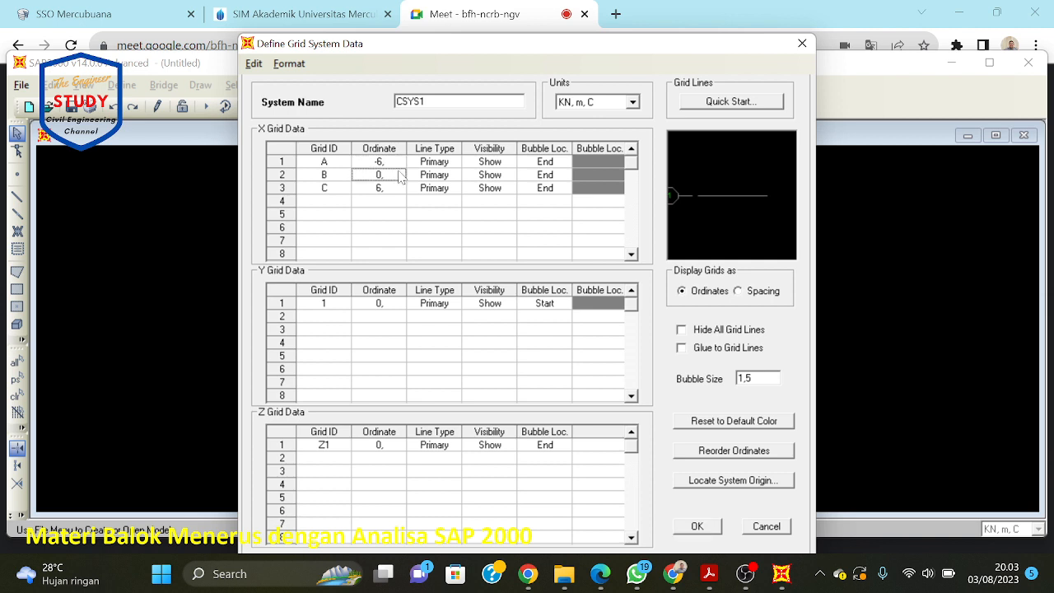
left_click(388, 189)
left_click(390, 193)
type("4")
key("Return")
left_click(401, 193)
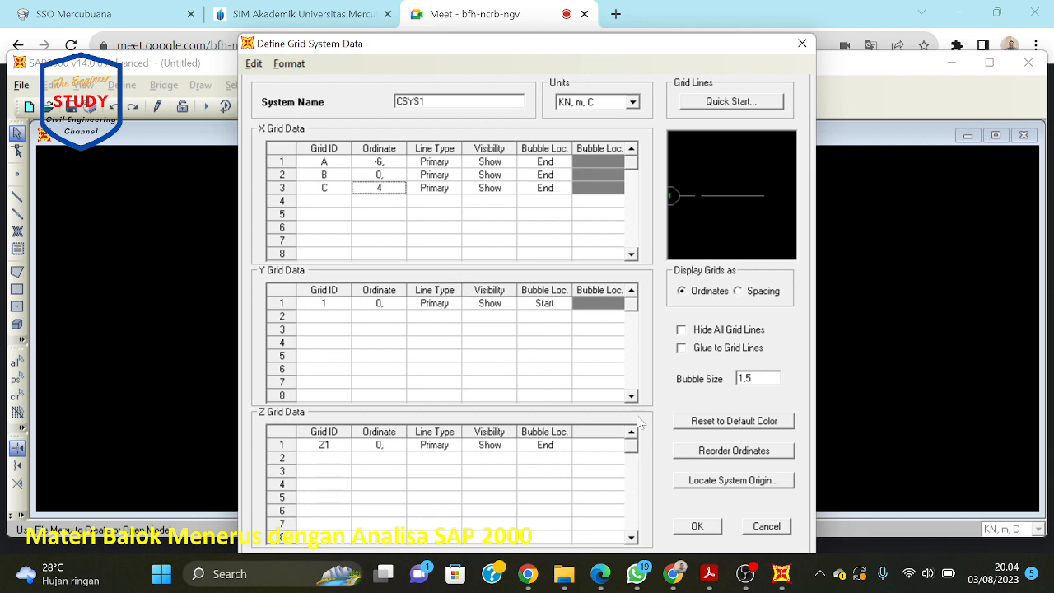
left_click(700, 527)
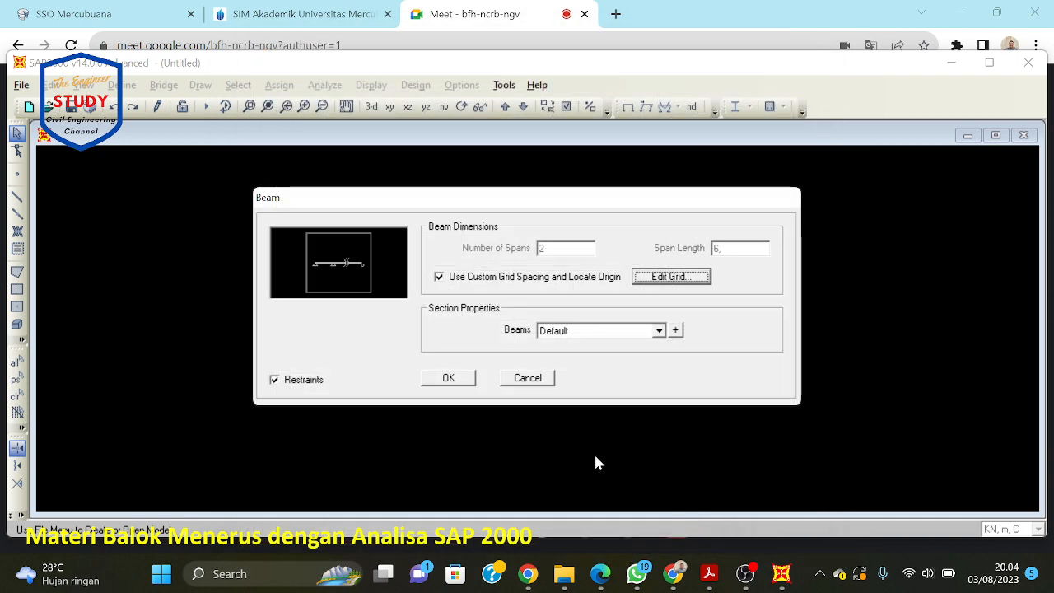
left_click(468, 378)
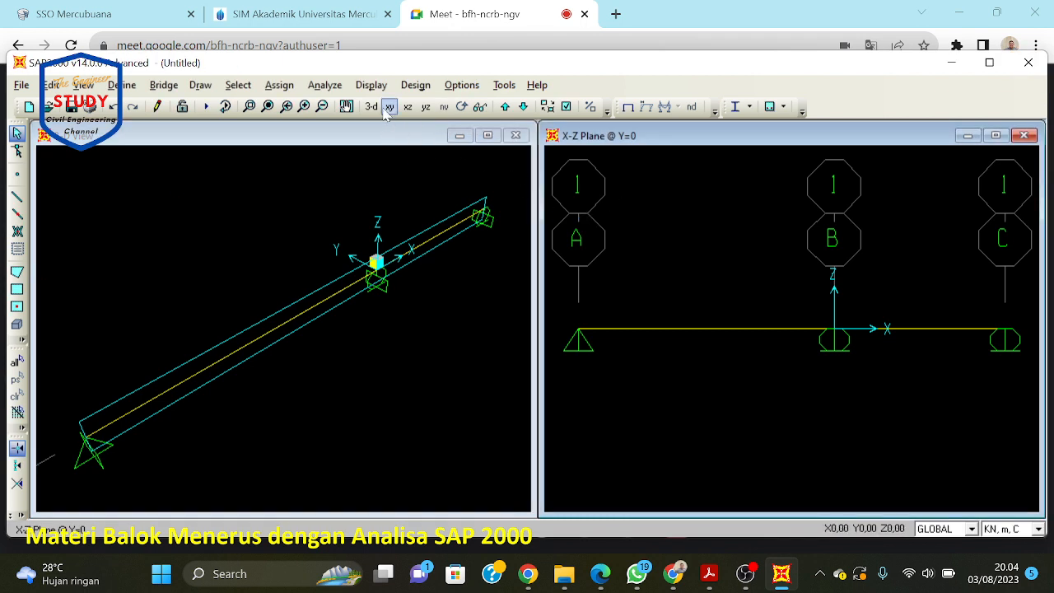
Step: Change the X-Z plane window to the 3-D view and show the X-Z plane in the other window
left_click(371, 107)
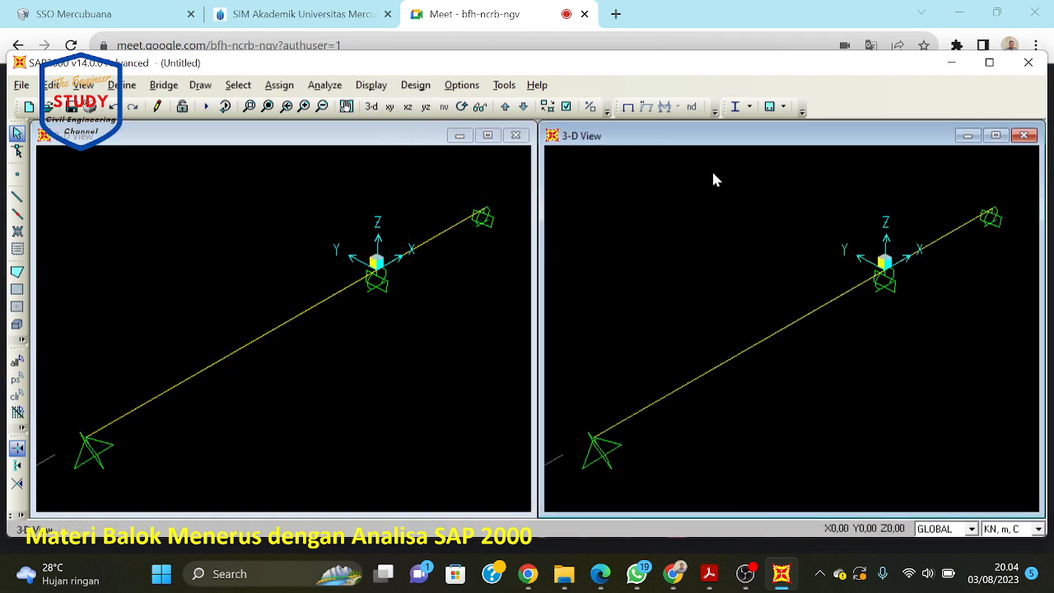
left_click(340, 206)
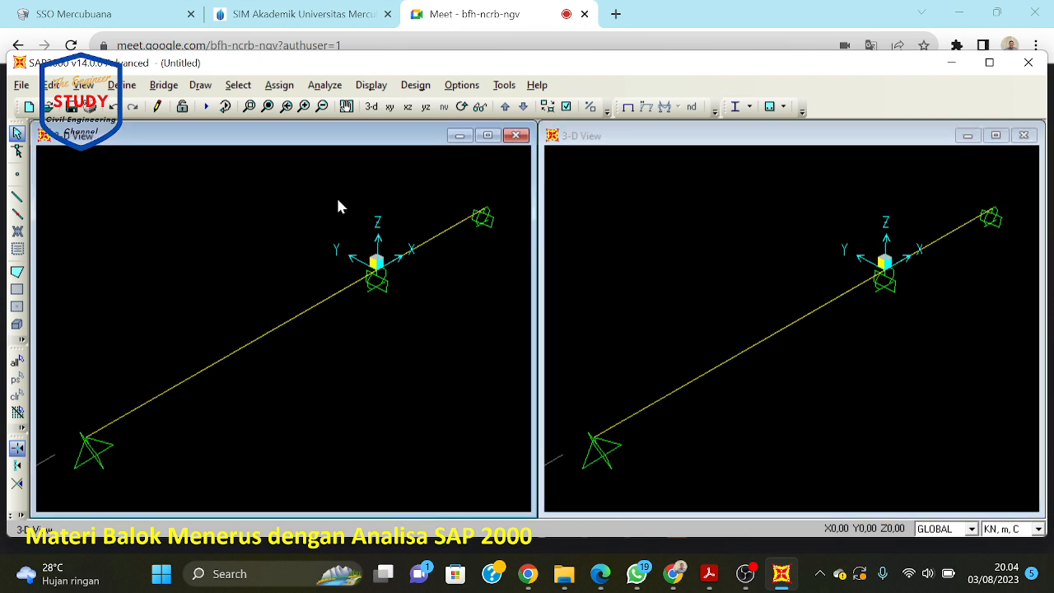
left_click(408, 107)
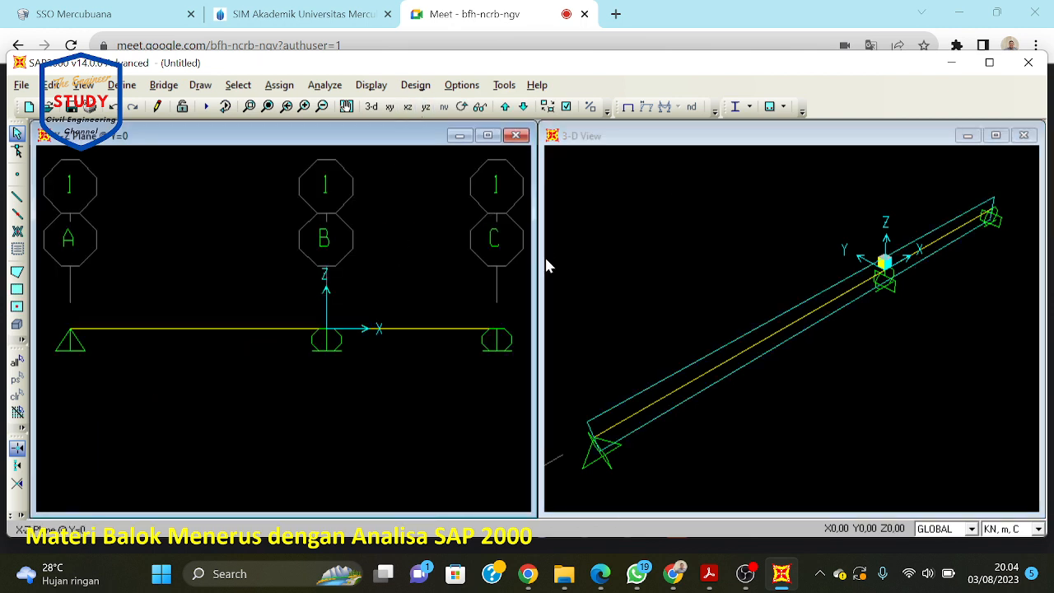
Step: Open the Save As dialog for the untitled model
left_click(21, 85)
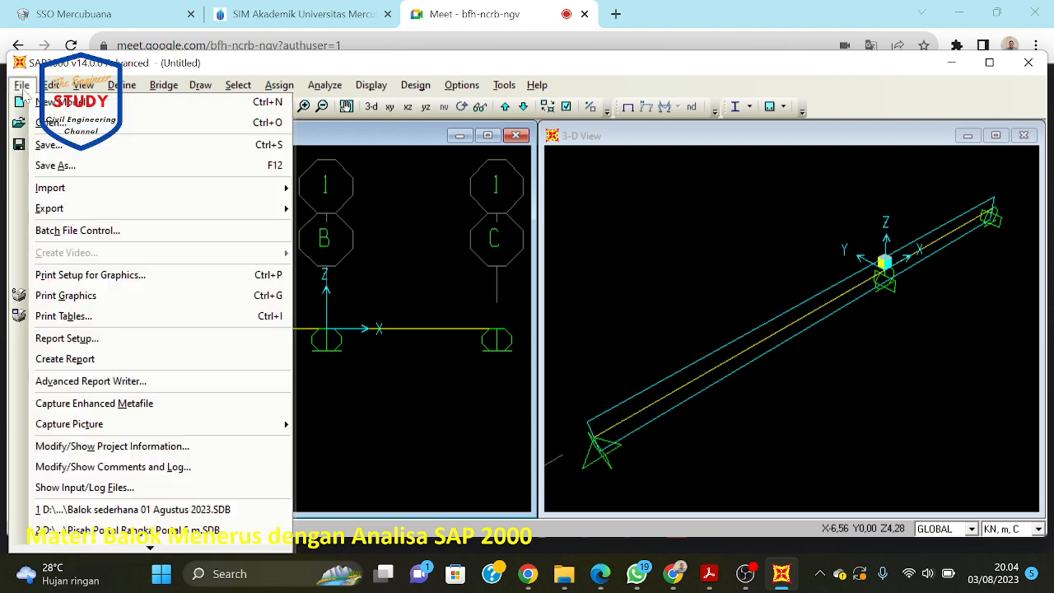
left_click(99, 167)
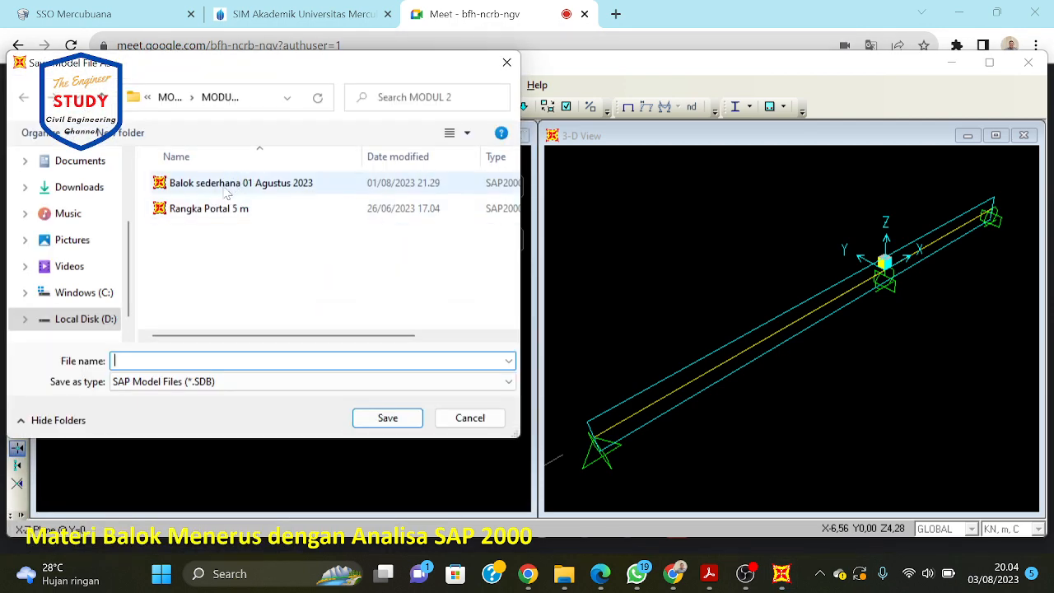
left_click(221, 192)
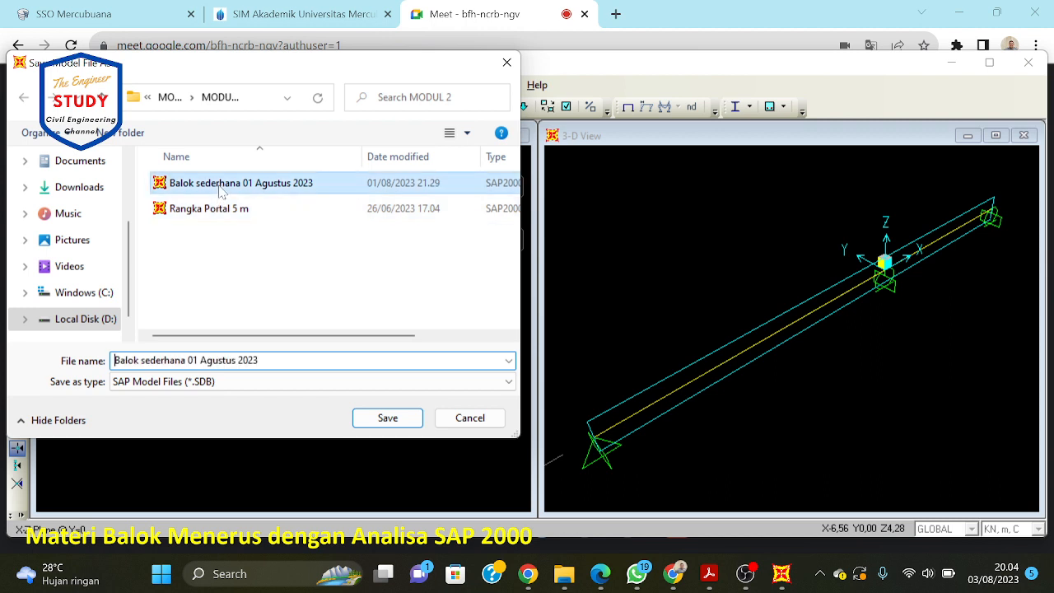
left_click(198, 360)
left_click(198, 360)
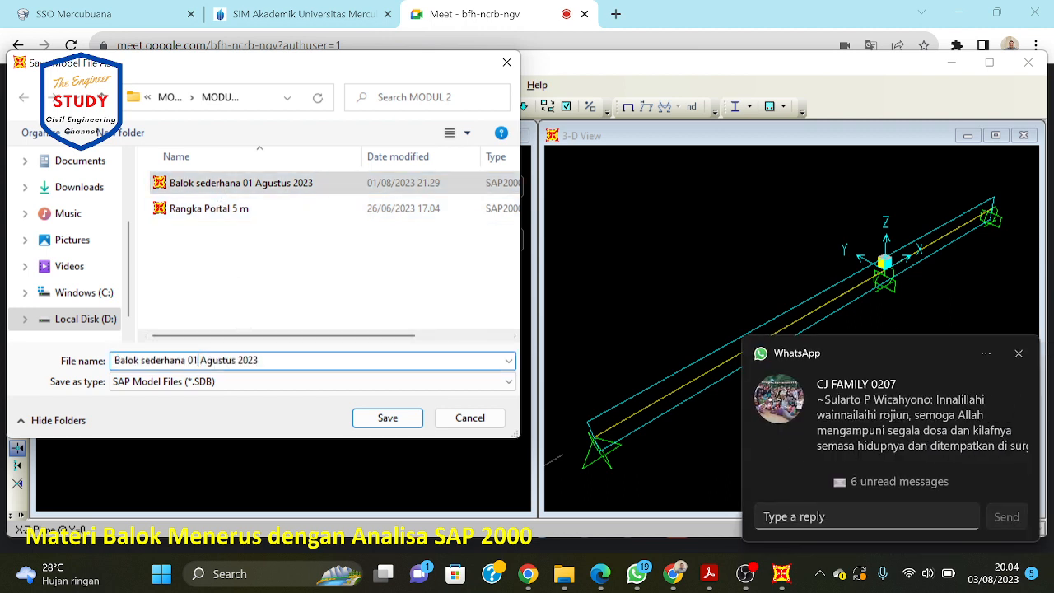
key("BackSpace")
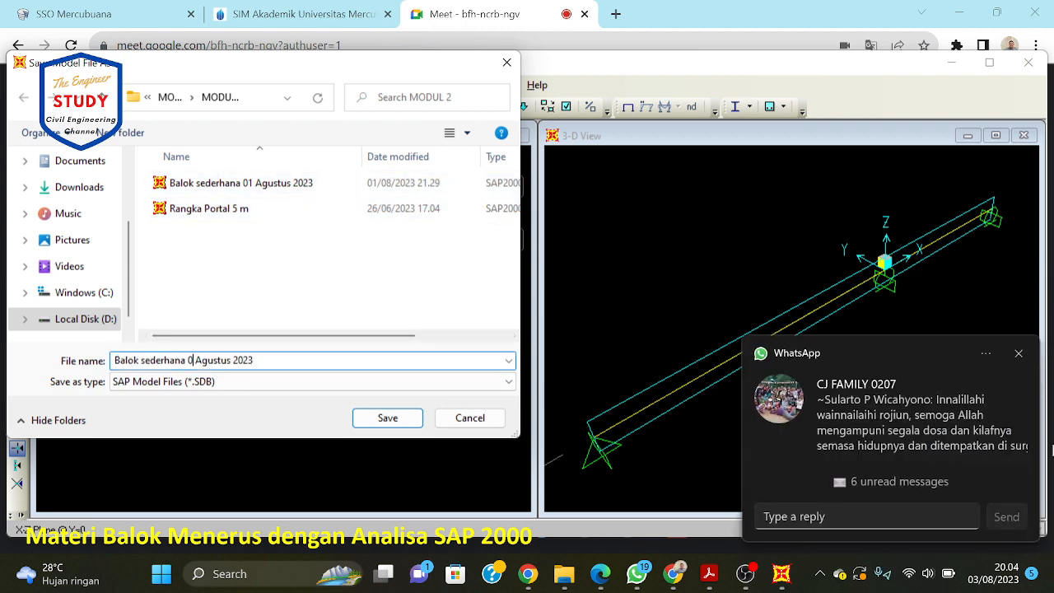
left_click(1017, 355)
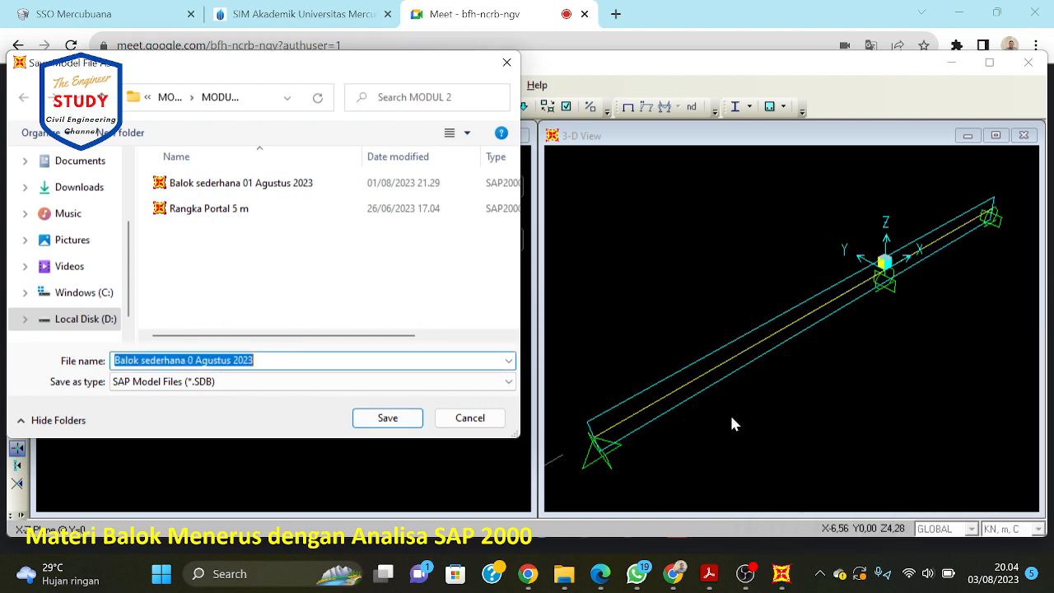
type("3")
Step: Save the model in the MODUL 2 folder as Balok sederhana 03 Agustus 2023, basing the name on the existing 01 Agustus file
left_click(231, 182)
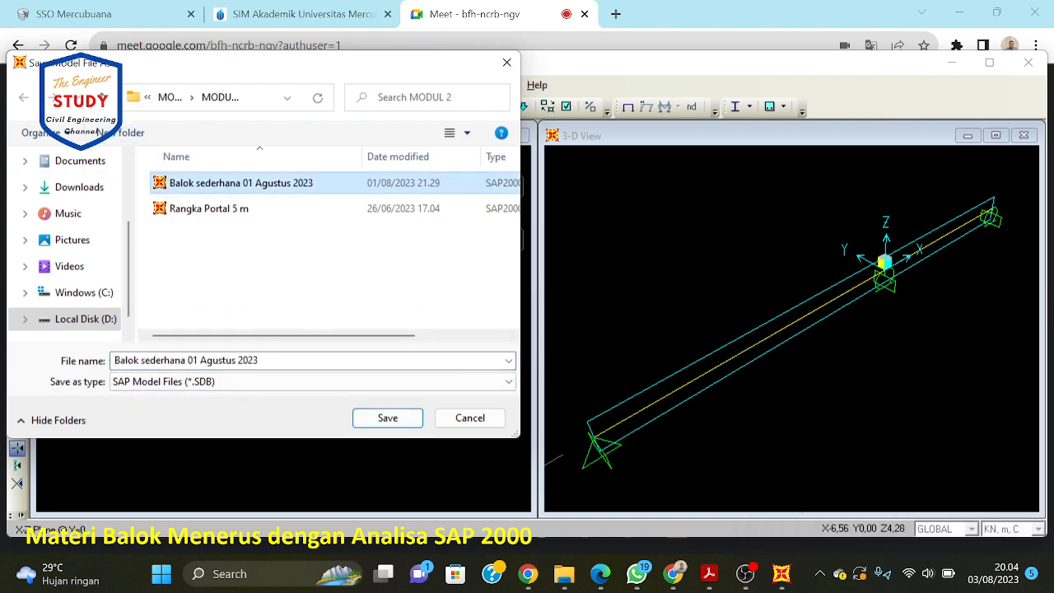
left_click(197, 361)
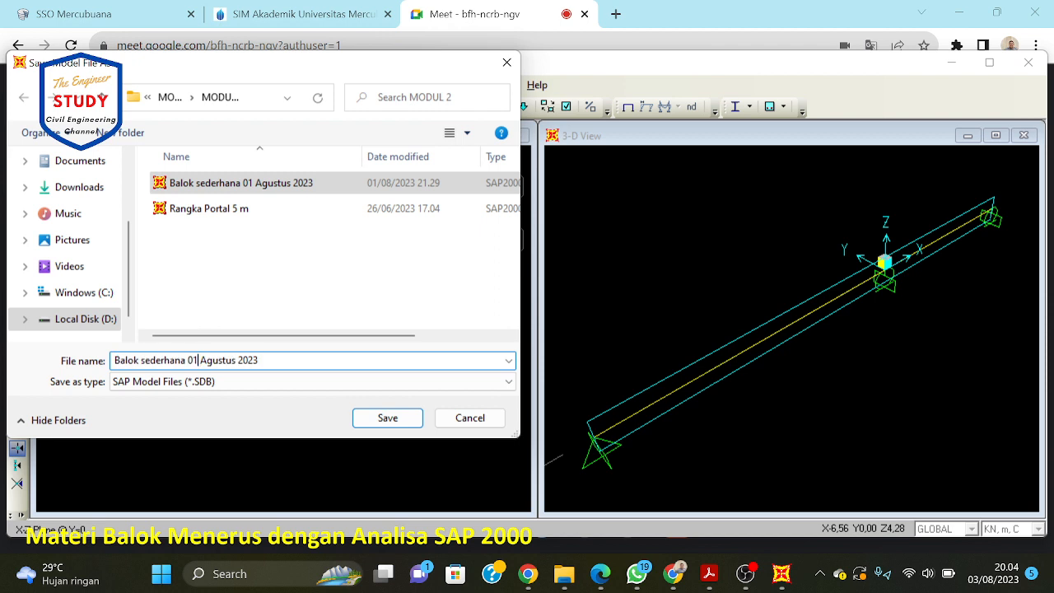
key("BackSpace")
type("3")
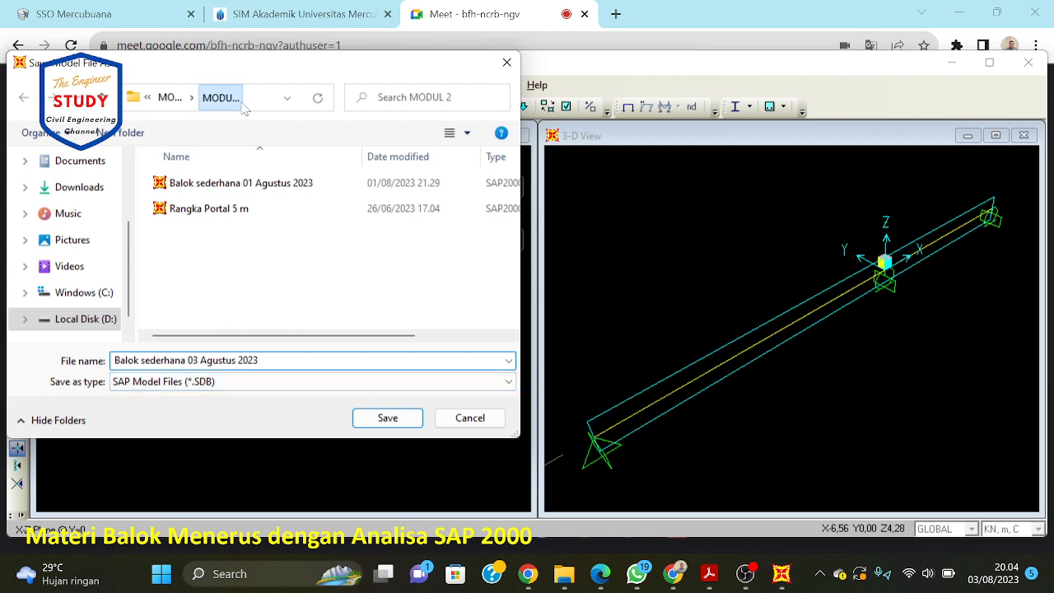
left_click(244, 107)
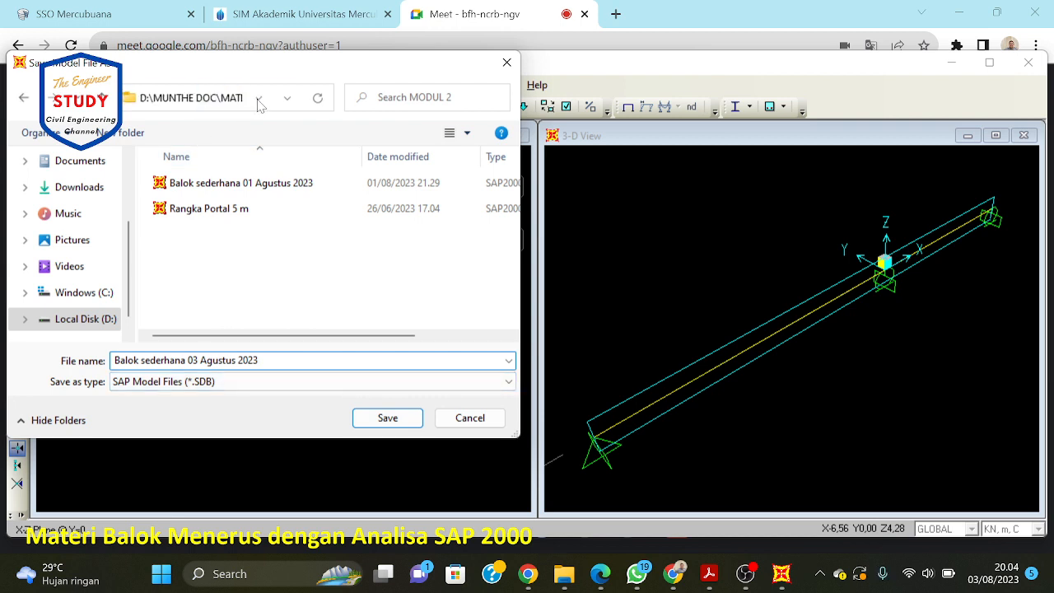
left_click(357, 281)
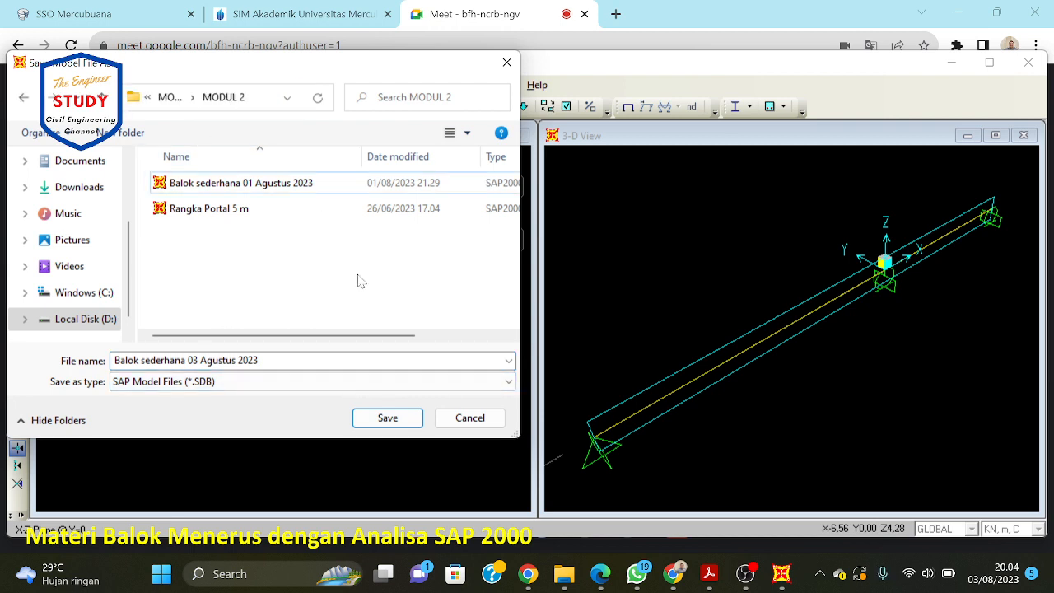
left_click(390, 418)
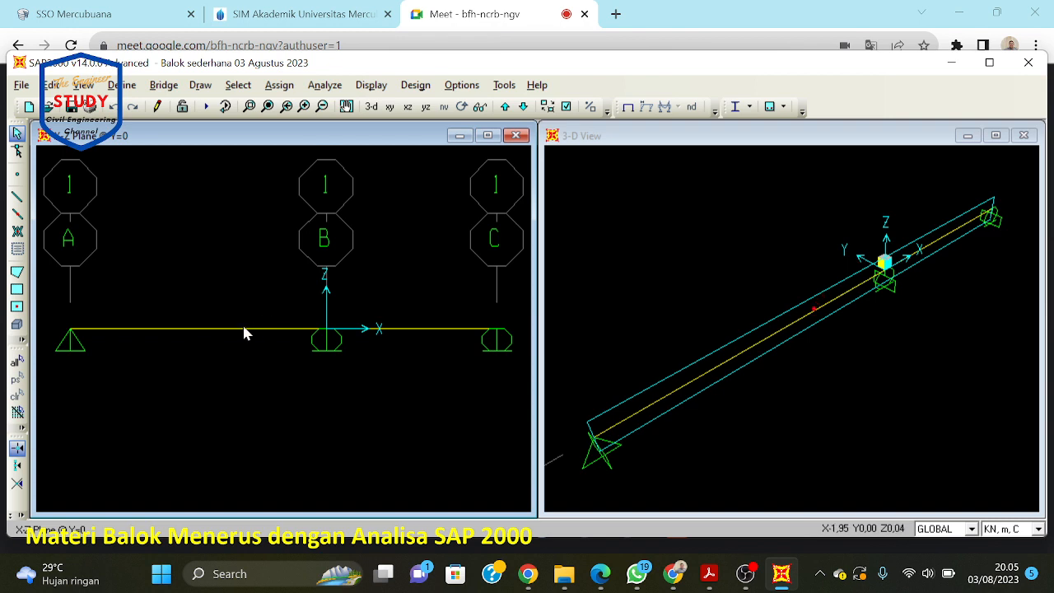
Step: Check the X, Y and Z grid data of the GLOBAL grid system and close it without edits
right_click(301, 387)
left_click(206, 404)
right_click(262, 385)
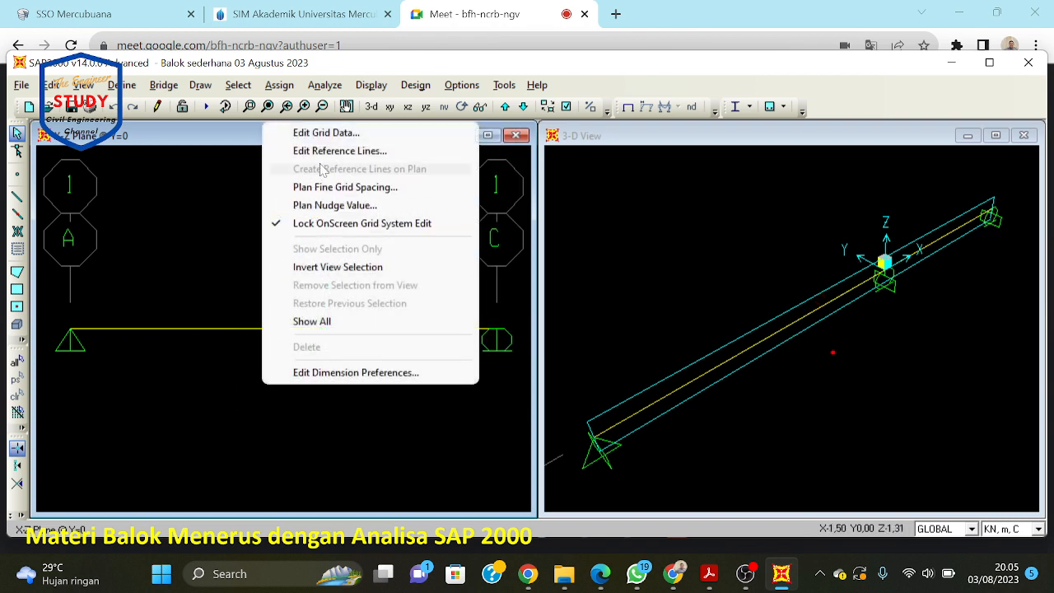
left_click(326, 133)
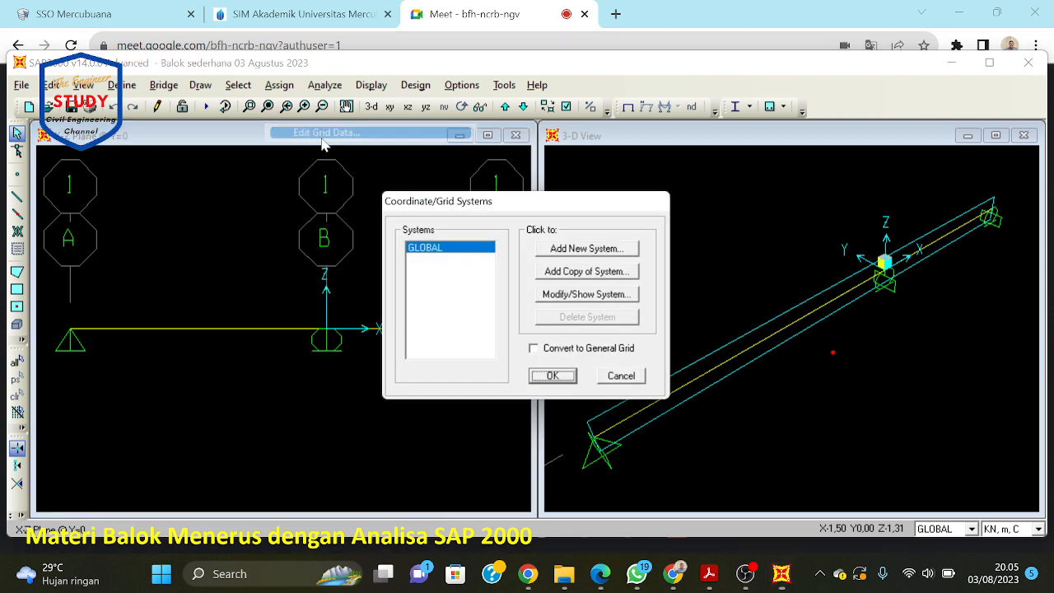
left_click(585, 295)
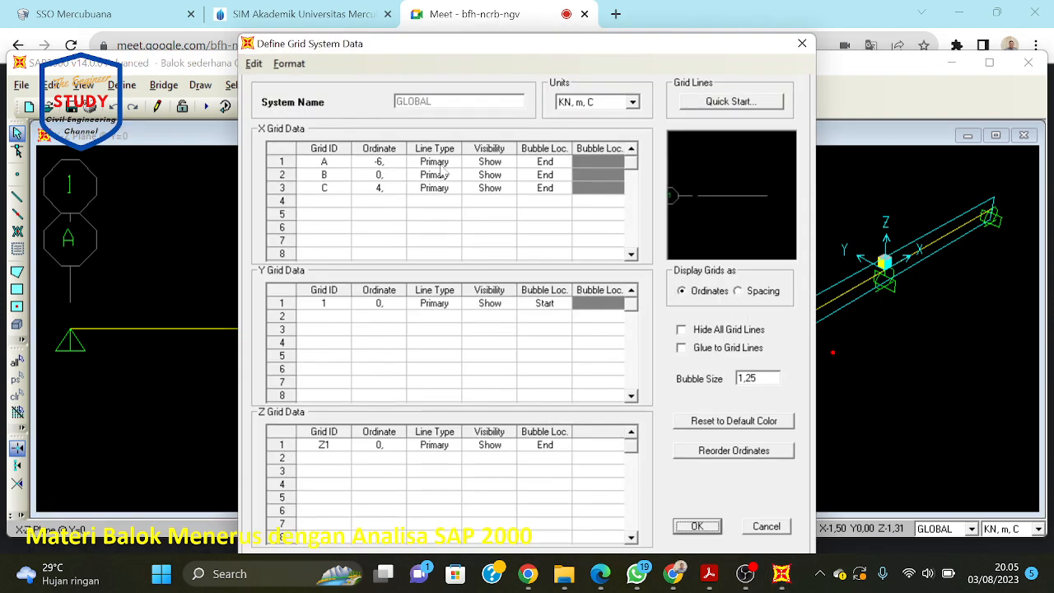
left_click(692, 525)
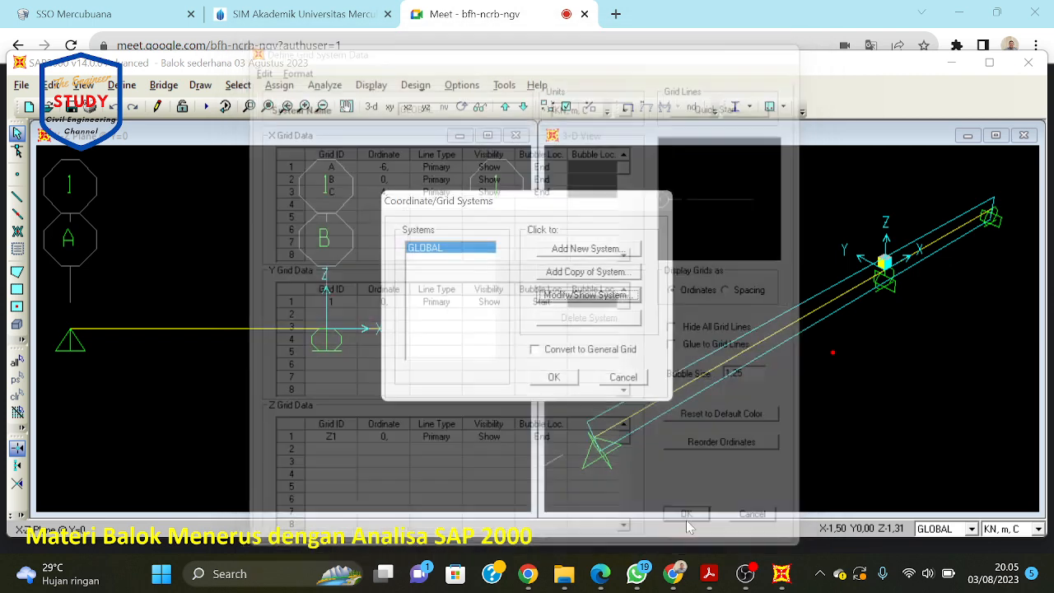
left_click(553, 377)
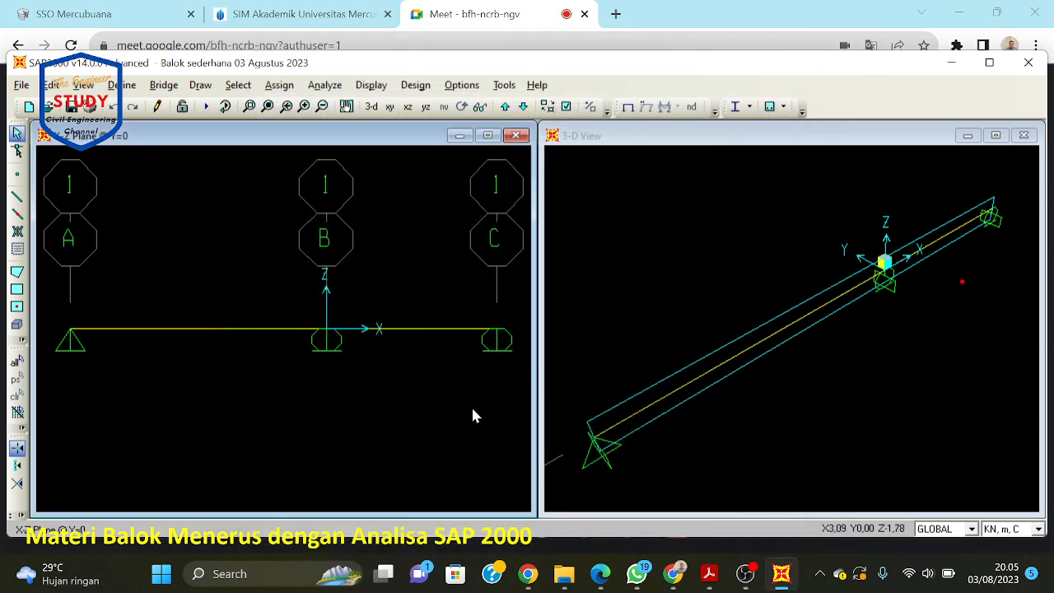
Step: Switch to the Balok Menerus PDF and review the grid line, joint restraint and material definition pages
left_click(709, 574)
scroll(614, 426, "down", 5)
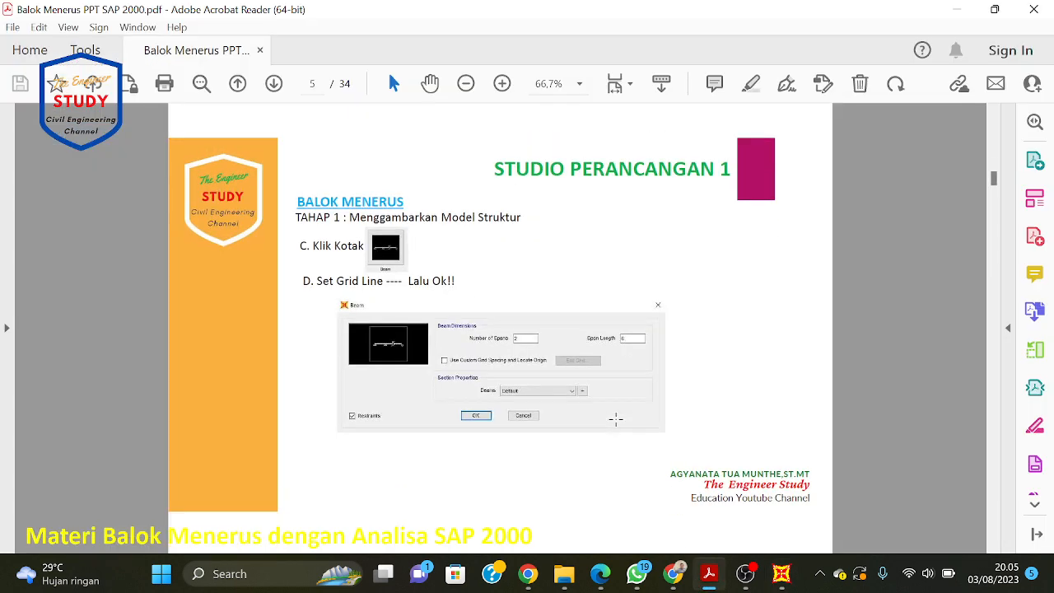
scroll(616, 421, "down", 5)
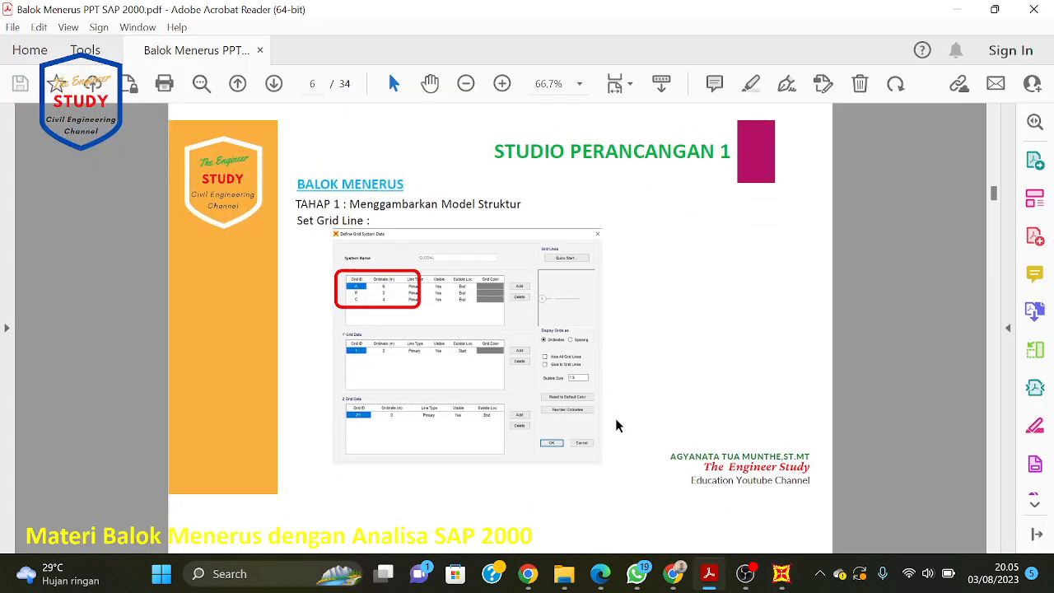
scroll(616, 423, "down", 5)
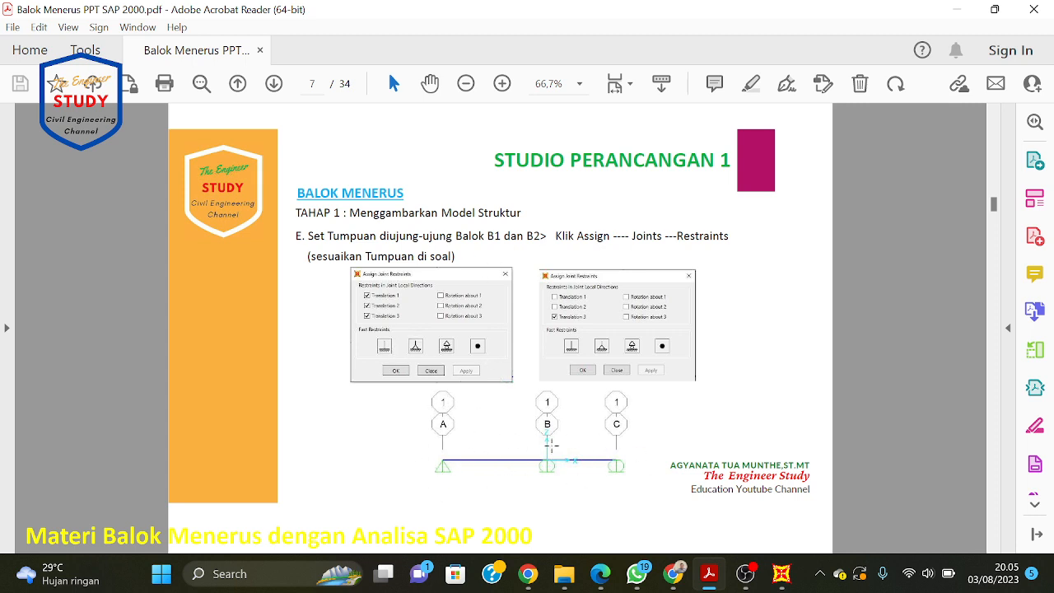
scroll(548, 446, "down", 3)
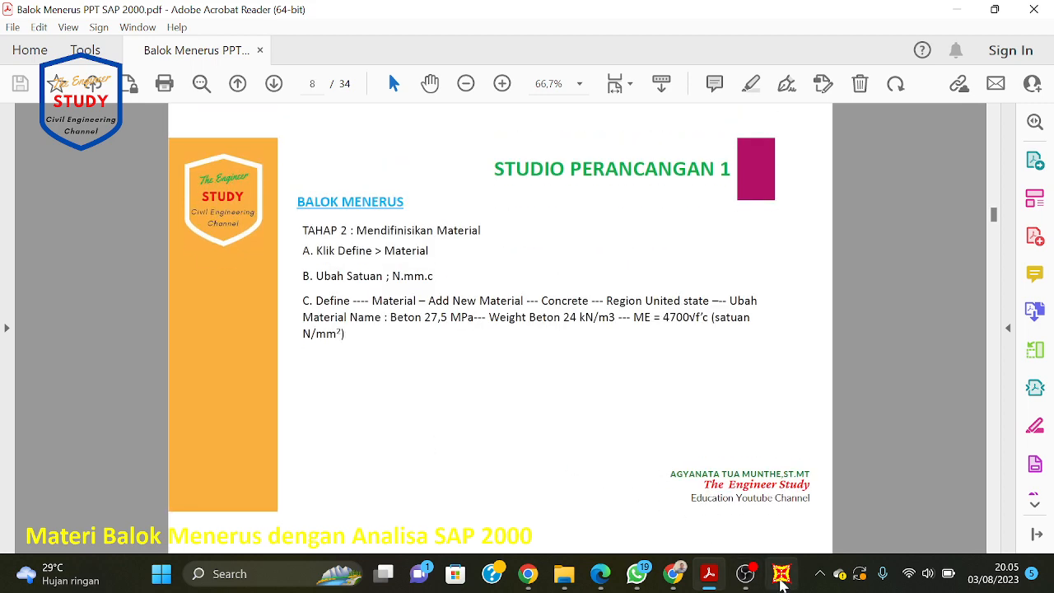
Step: Return to SAP2000 and delete both beam frames together with their three supported joints in the X-Z plane view
left_click(781, 574)
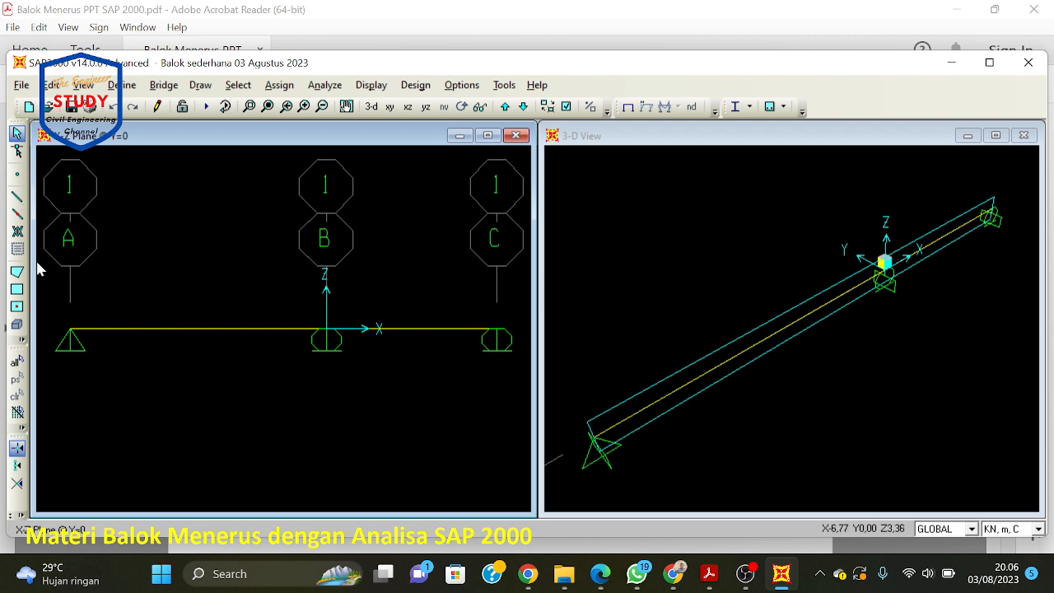
left_click_drag(38, 288, 517, 384)
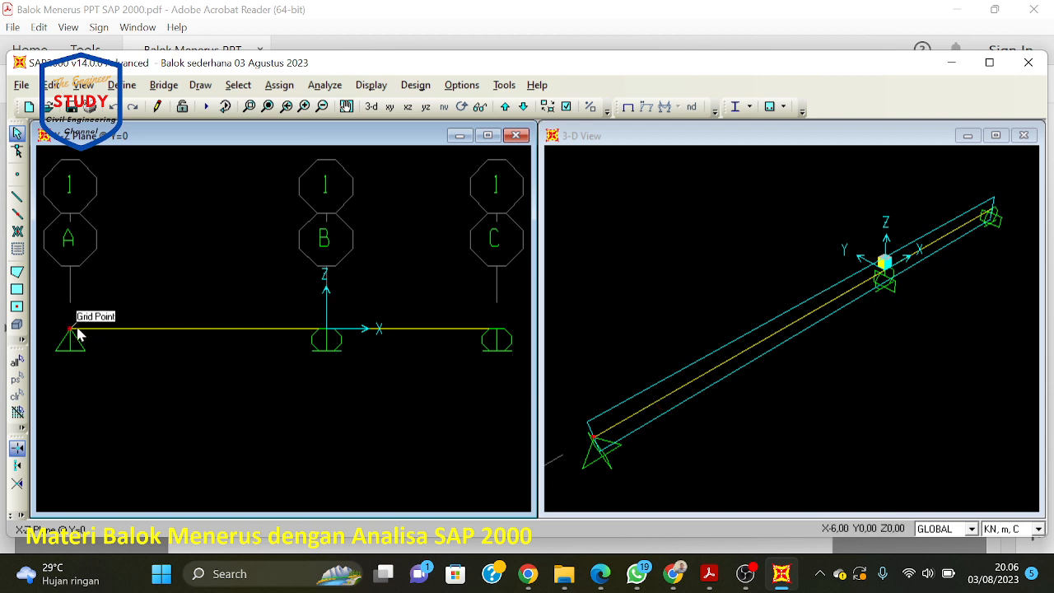
left_click_drag(49, 314, 516, 389)
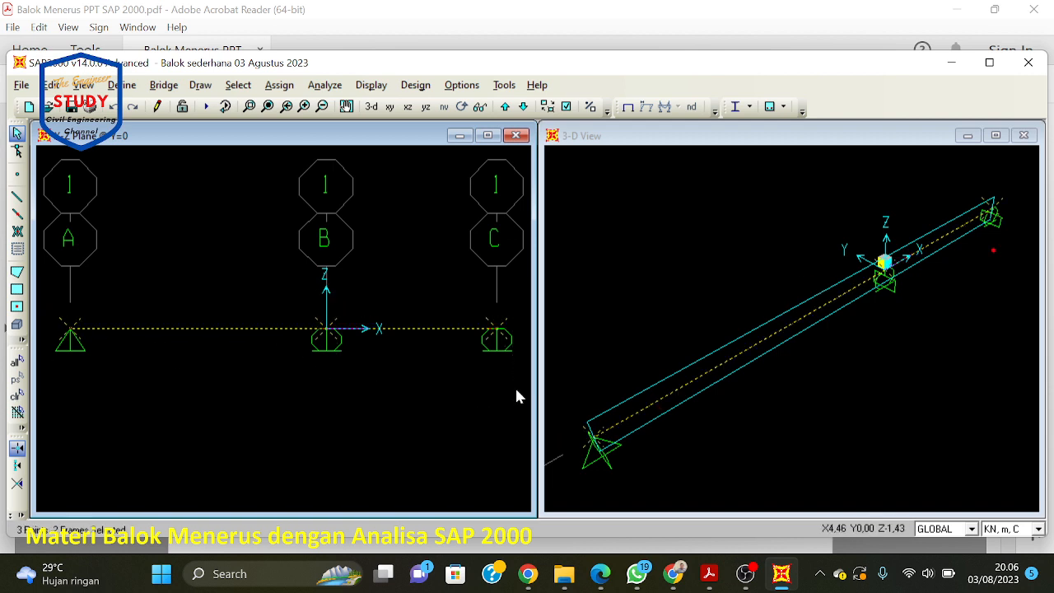
key("Delete")
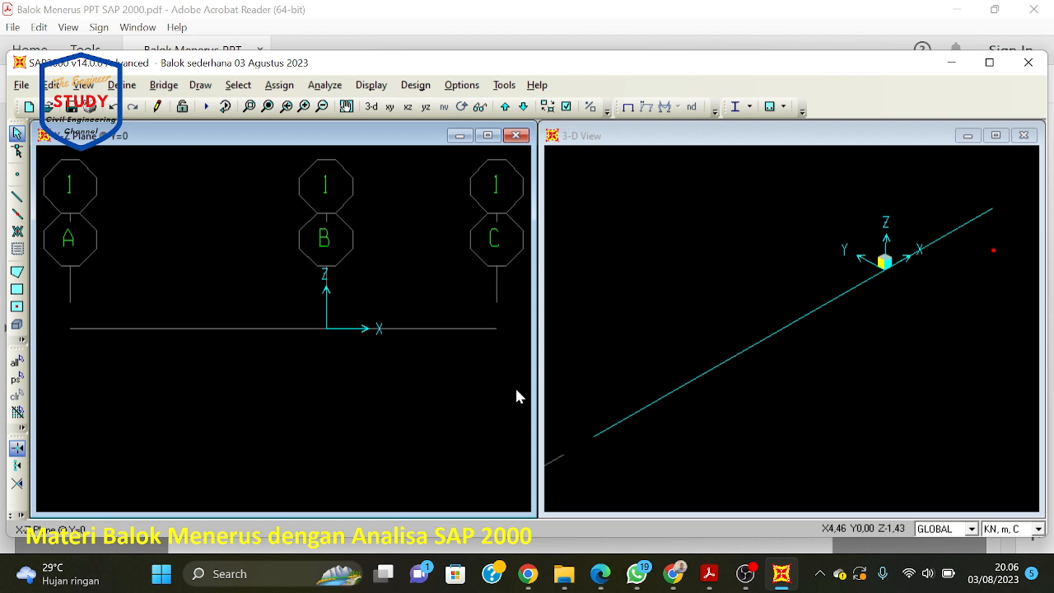
Step: Set the X ordinate of grid line C in the GLOBAL grid system to 6 m and fit the X-Z view
right_click(300, 334)
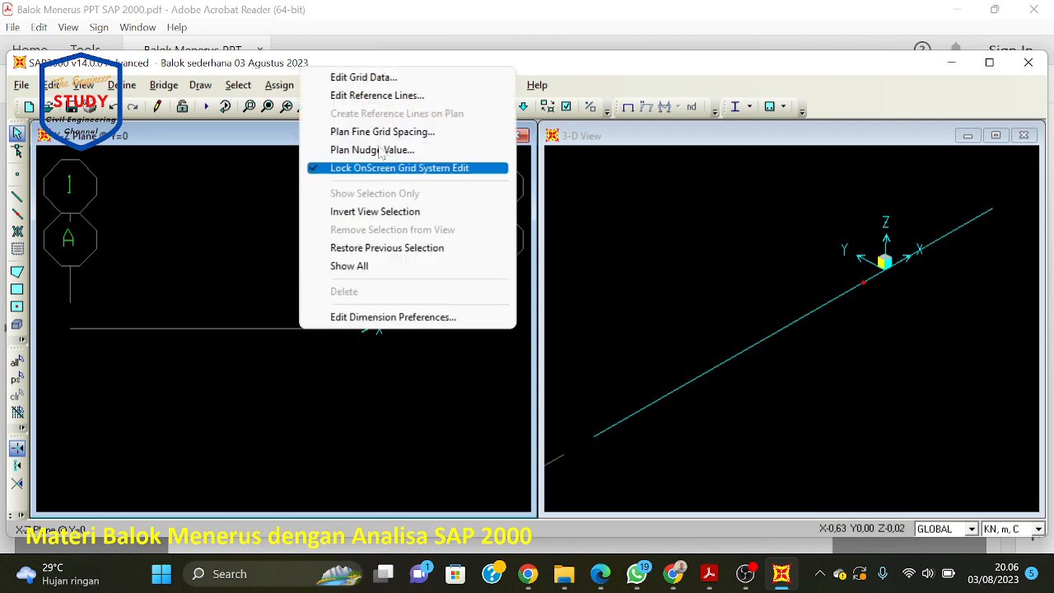
left_click(408, 80)
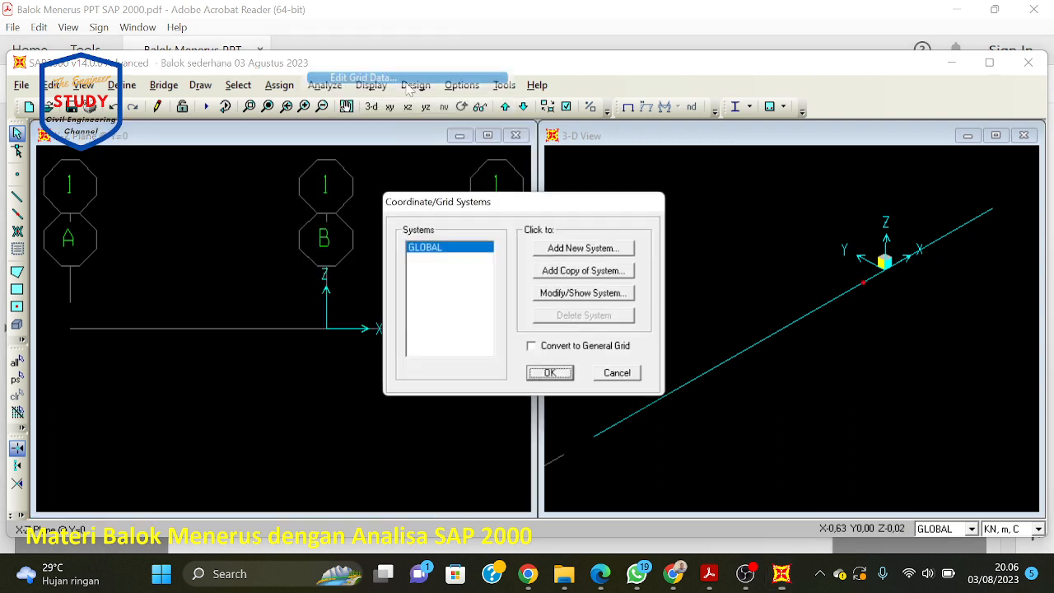
left_click(581, 293)
left_click(392, 191)
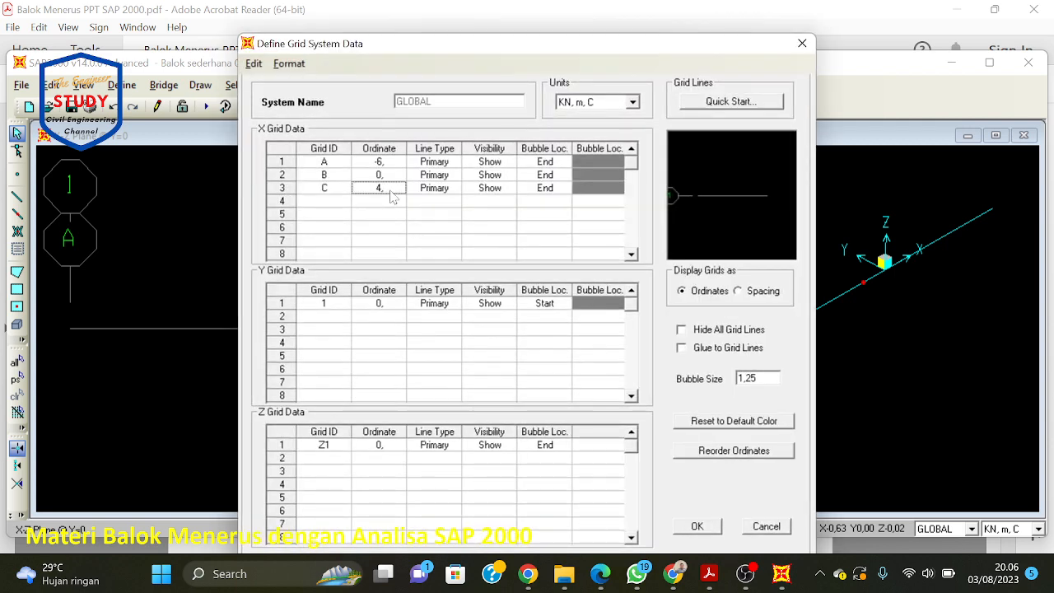
type("6")
left_click(698, 527)
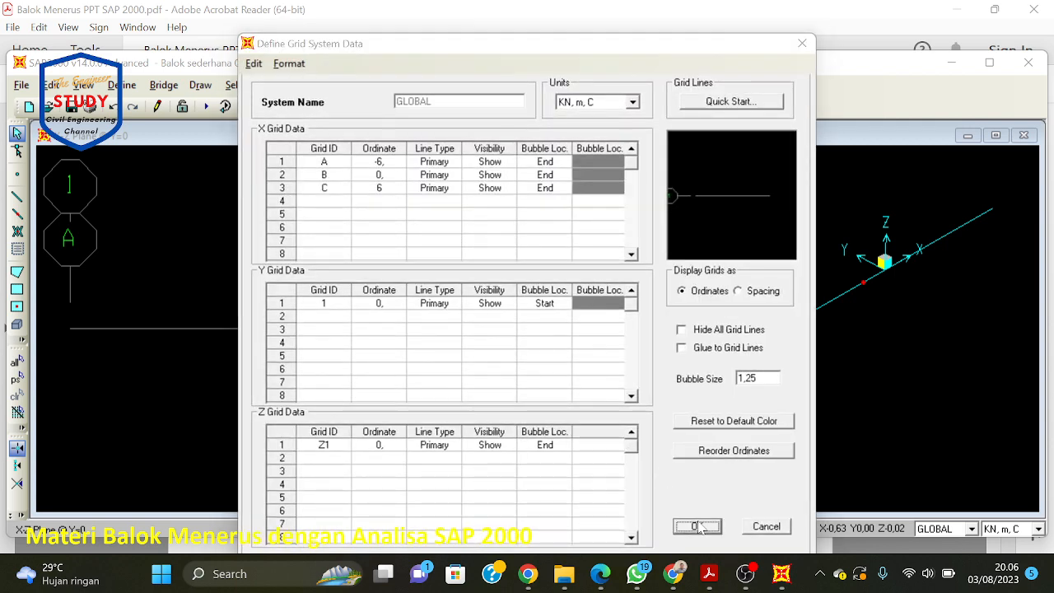
left_click(548, 377)
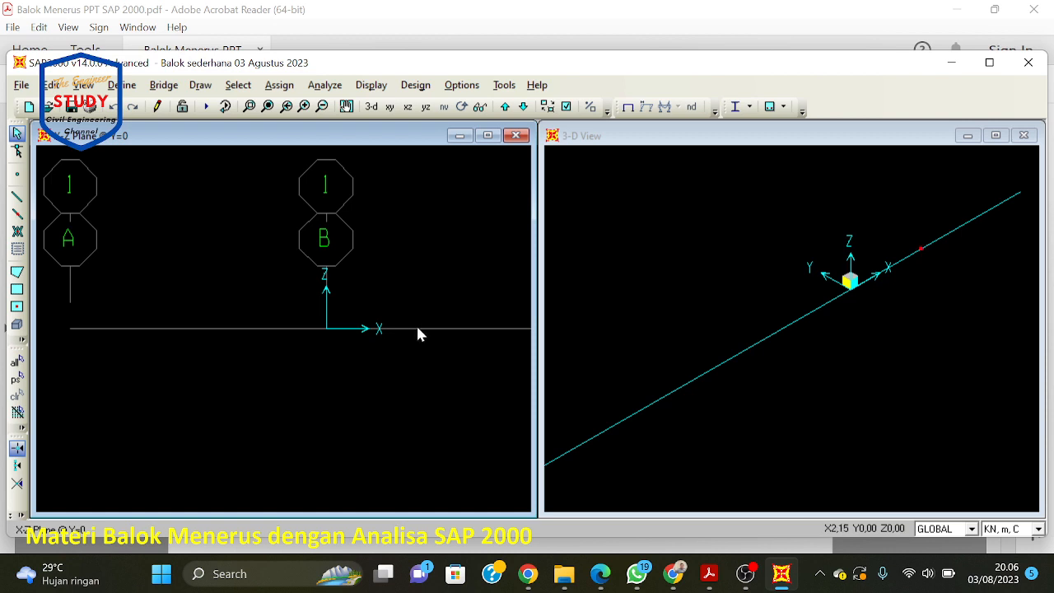
left_click(286, 106)
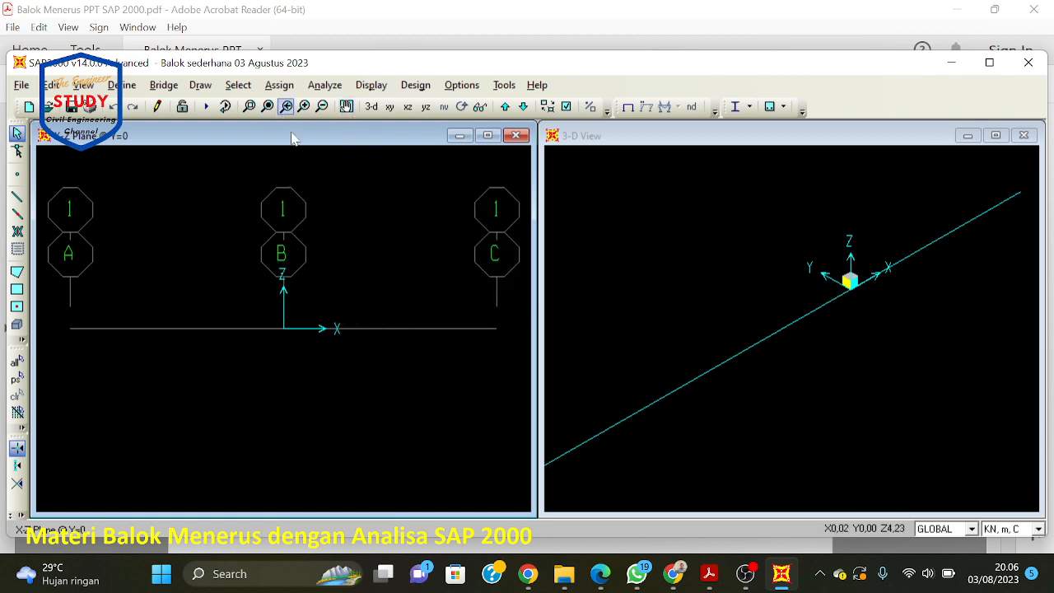
Step: Set the X ordinate of grid line C in the GLOBAL grid system to 4 m
right_click(365, 322)
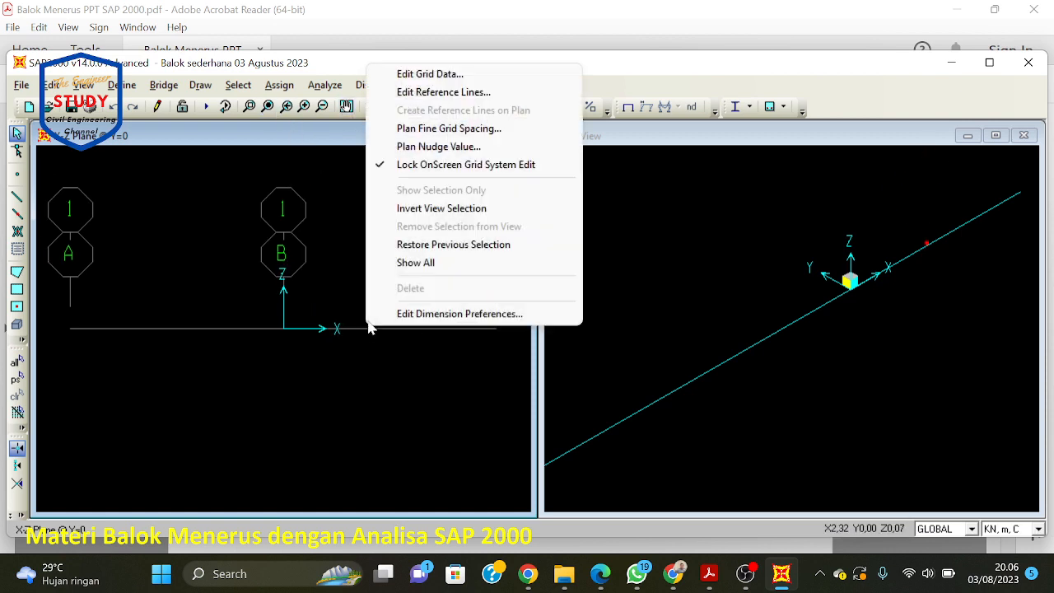
left_click(437, 74)
left_click(582, 296)
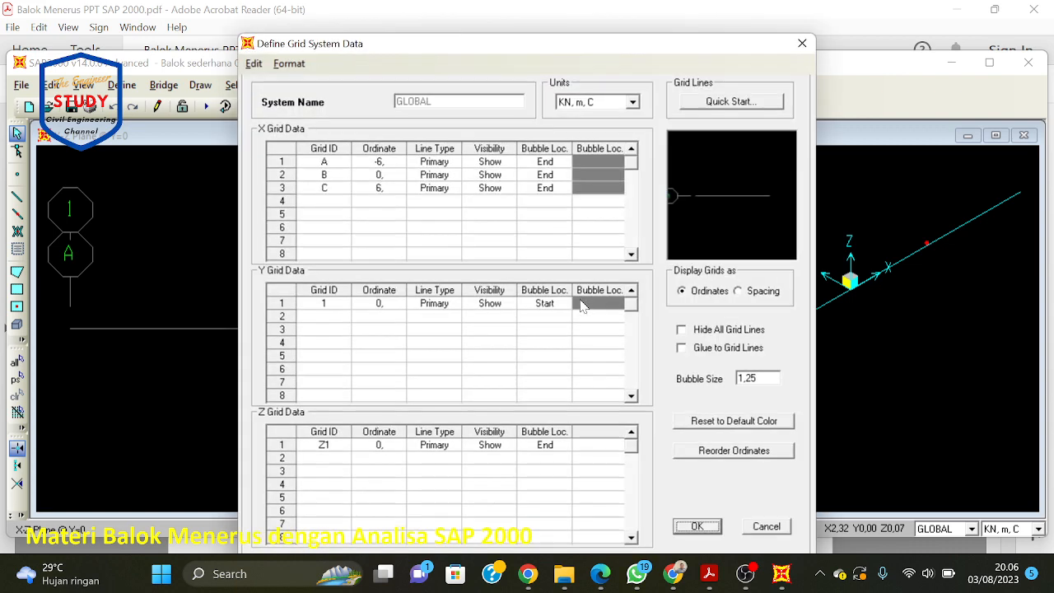
left_click(387, 191)
type("4")
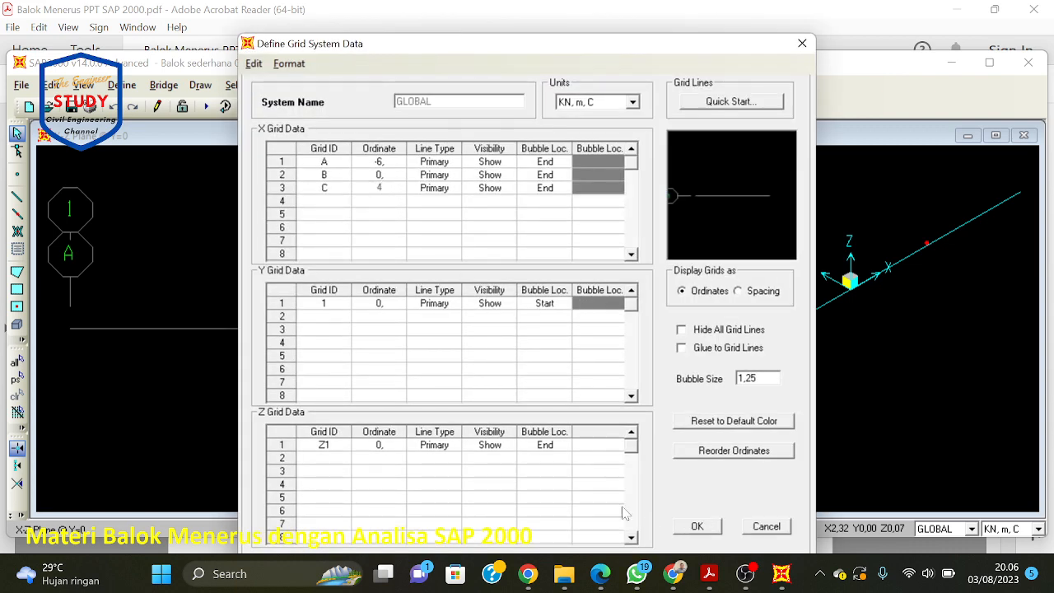
left_click(696, 525)
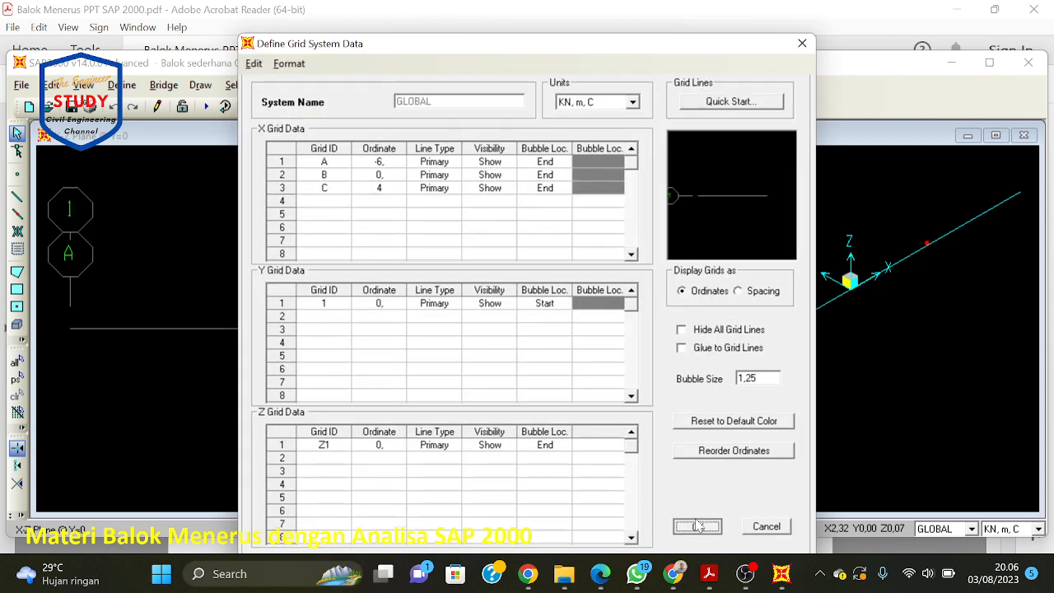
left_click(551, 377)
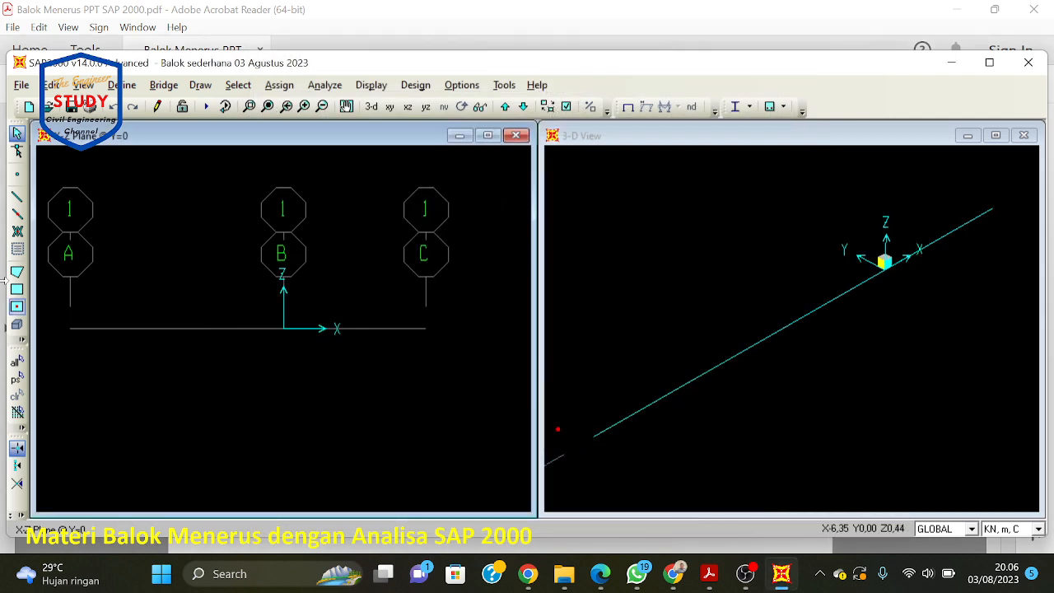
Step: Draw straight FSEC1 frames from grid A to B and from B to C along the X-Z plane baseline
left_click(16, 197)
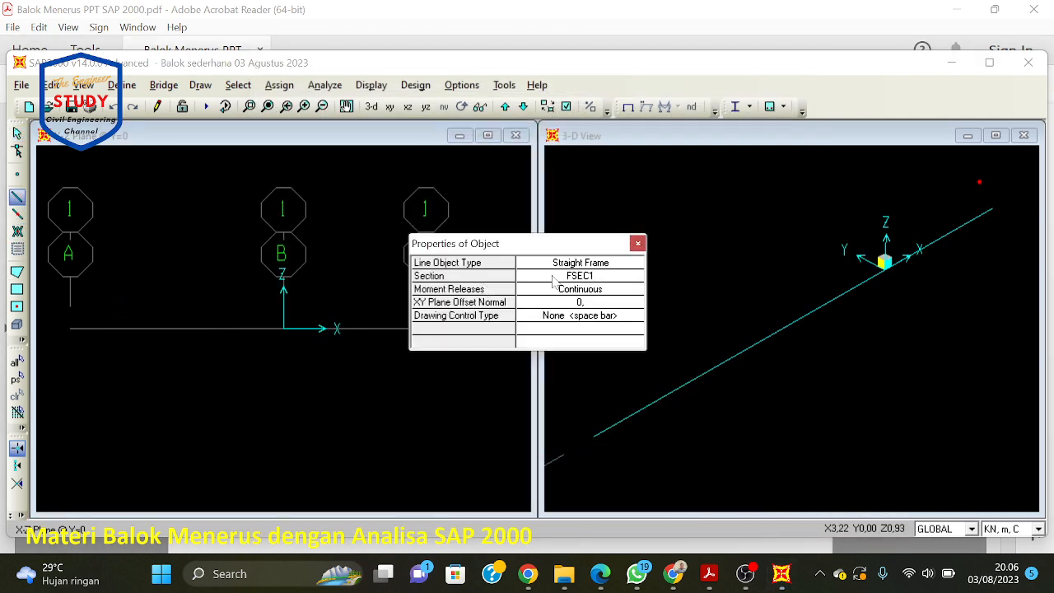
left_click_drag(568, 245, 590, 144)
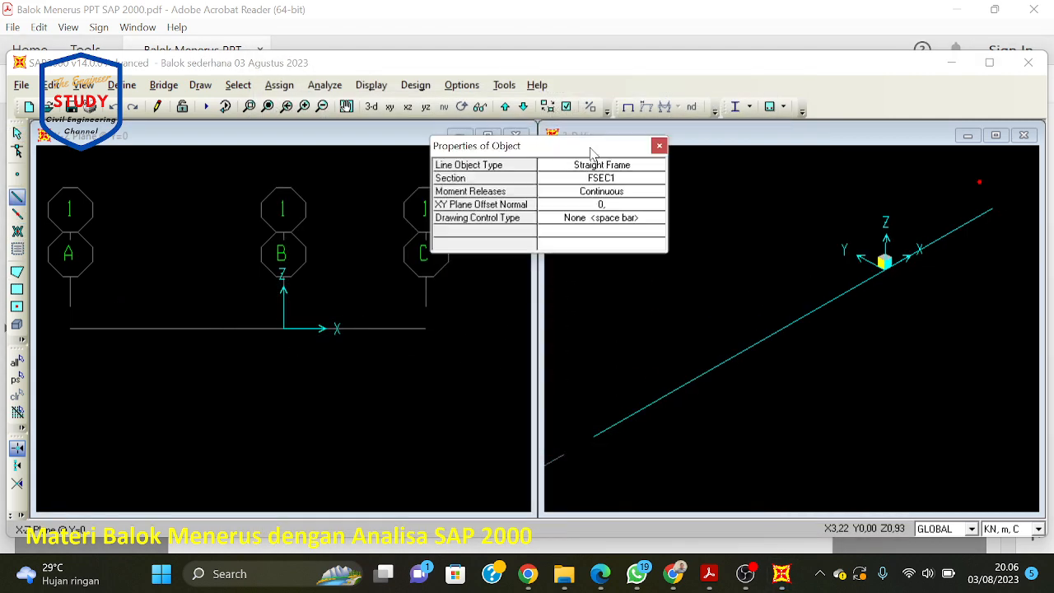
left_click(71, 331)
left_click(283, 331)
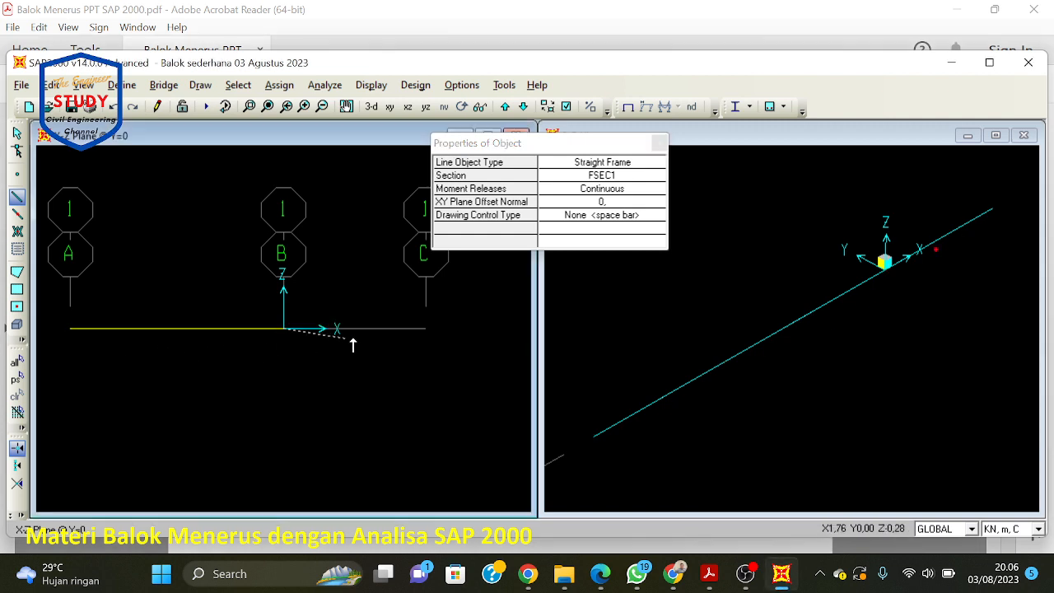
left_click(424, 330)
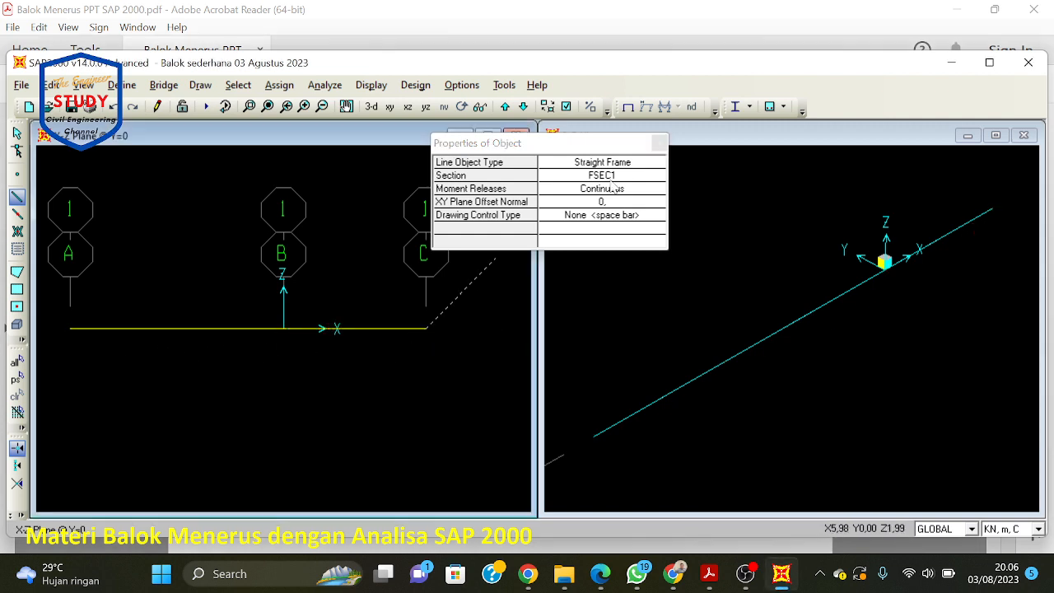
left_click(659, 144)
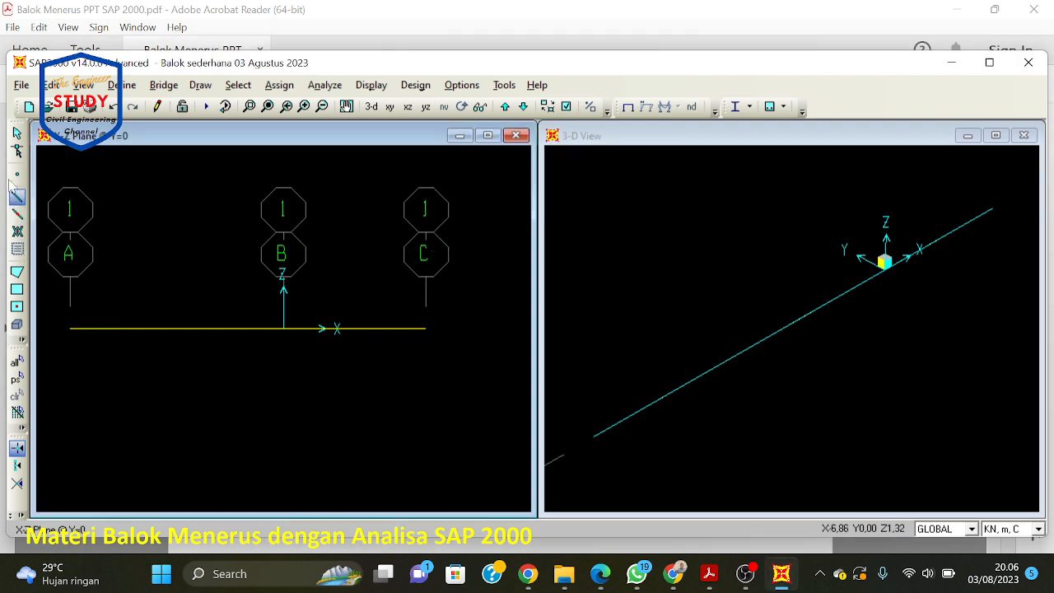
Step: Assign a pinned restraint to the beam joint at grid A, fixing translations 1, 2 and 3
left_click(17, 133)
left_click(66, 330)
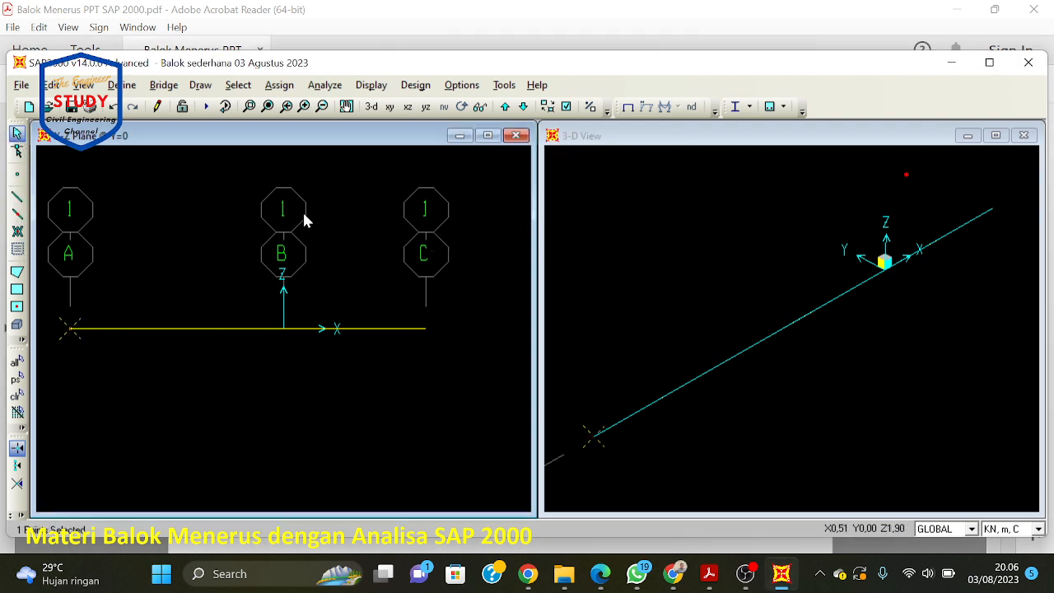
left_click(279, 84)
mouse_move(299, 117)
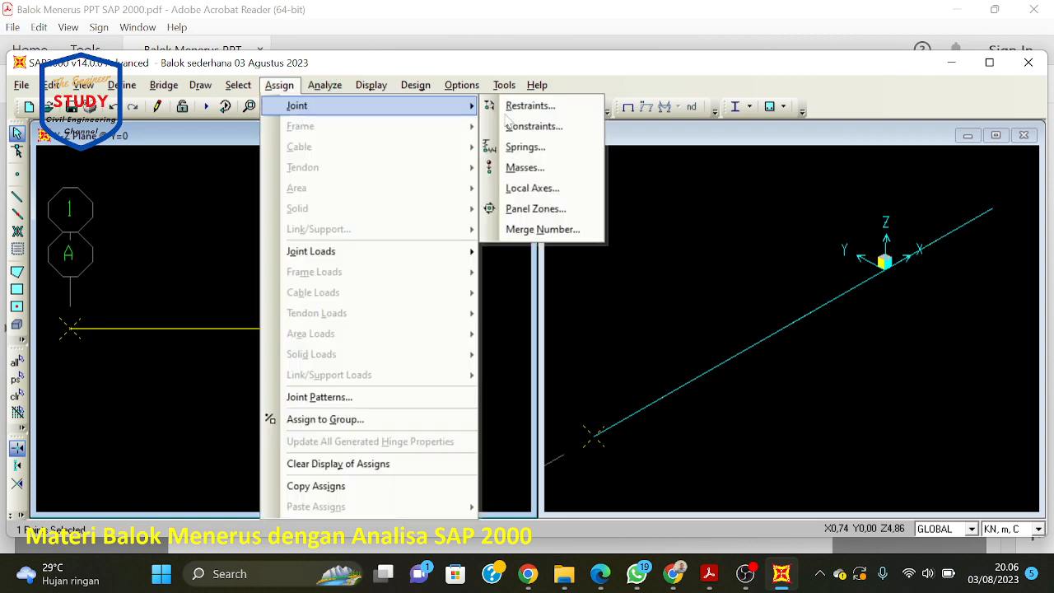
left_click(505, 107)
left_click(516, 343)
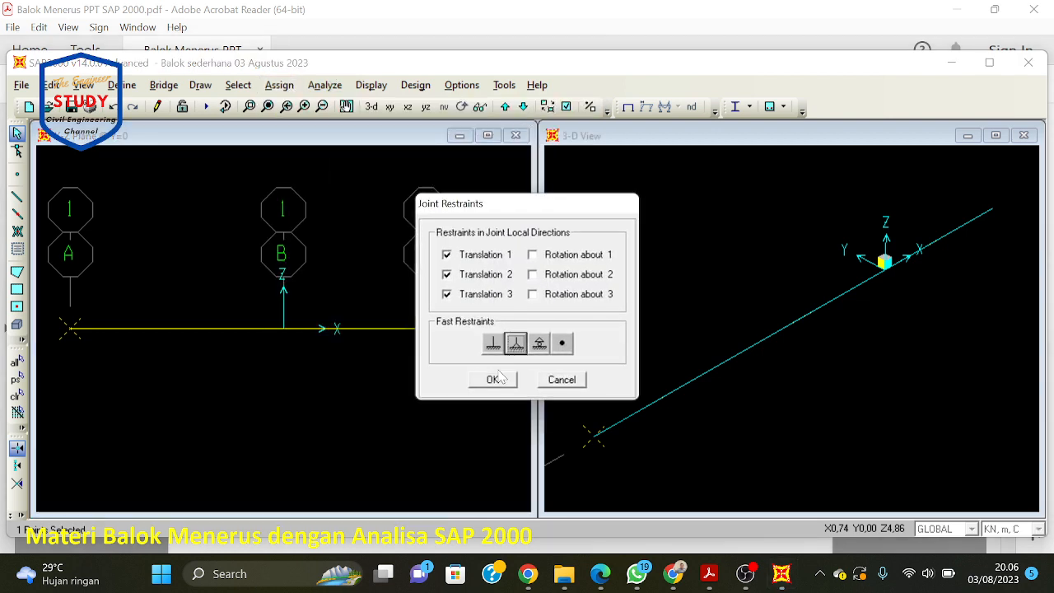
left_click(492, 380)
Step: Assign the roller fast restraint to the beam joints at grids B and C
left_click(285, 326)
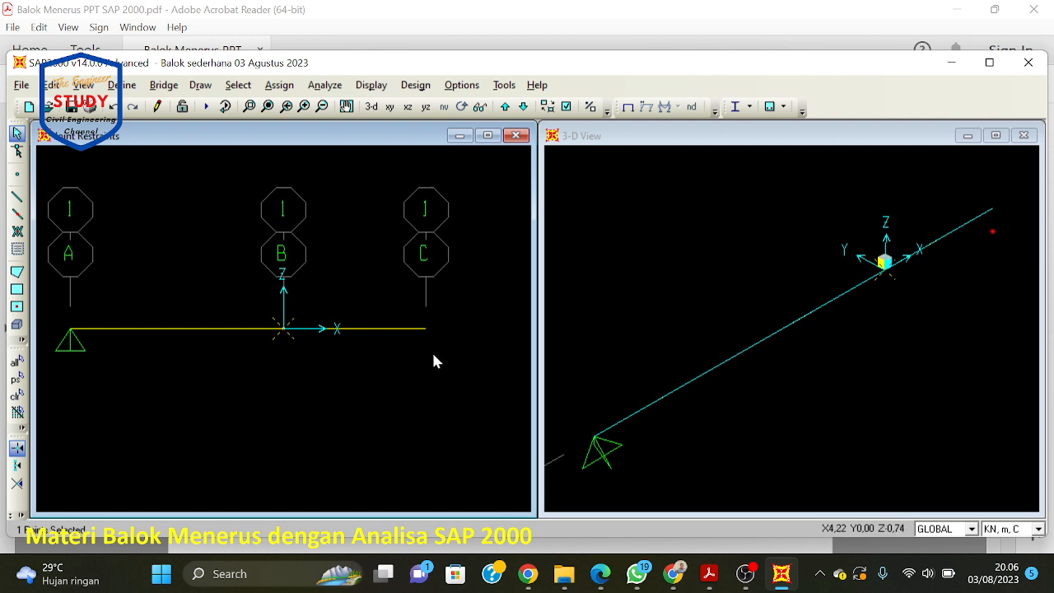
left_click(424, 332)
left_click(288, 89)
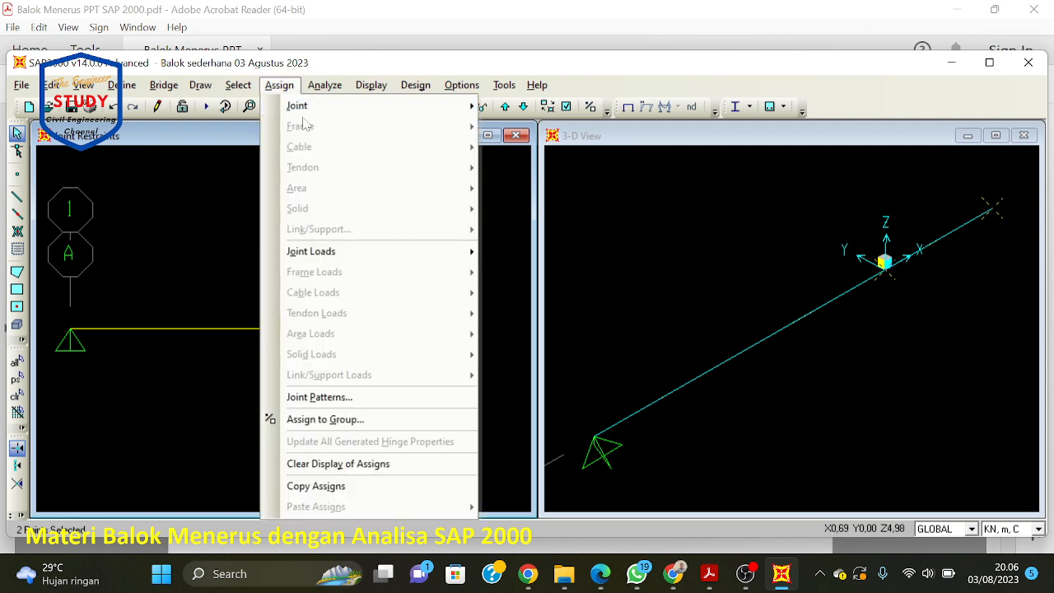
mouse_move(311, 109)
left_click(514, 107)
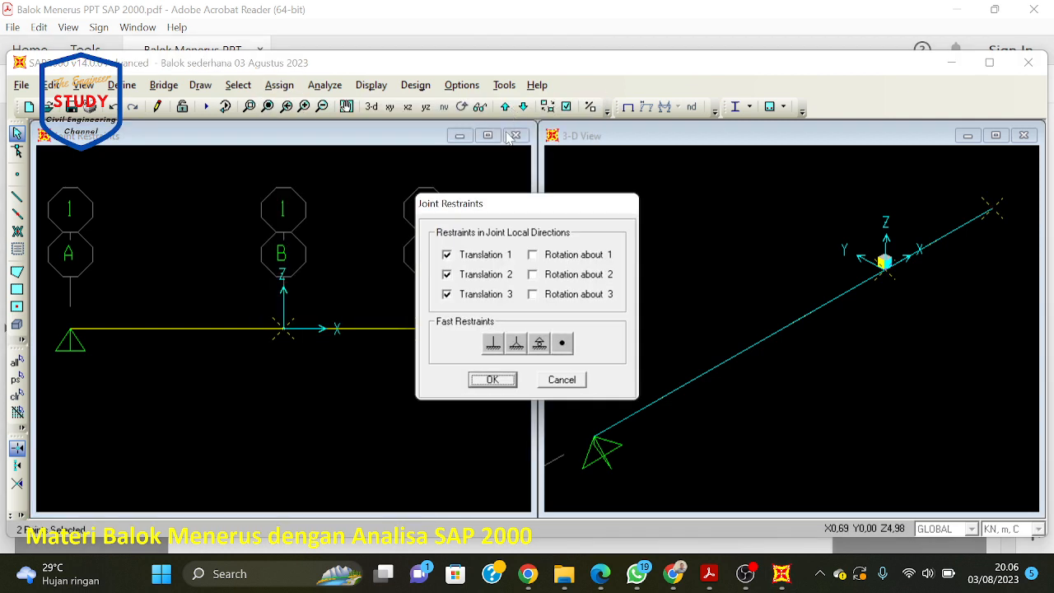
left_click(537, 346)
left_click(493, 380)
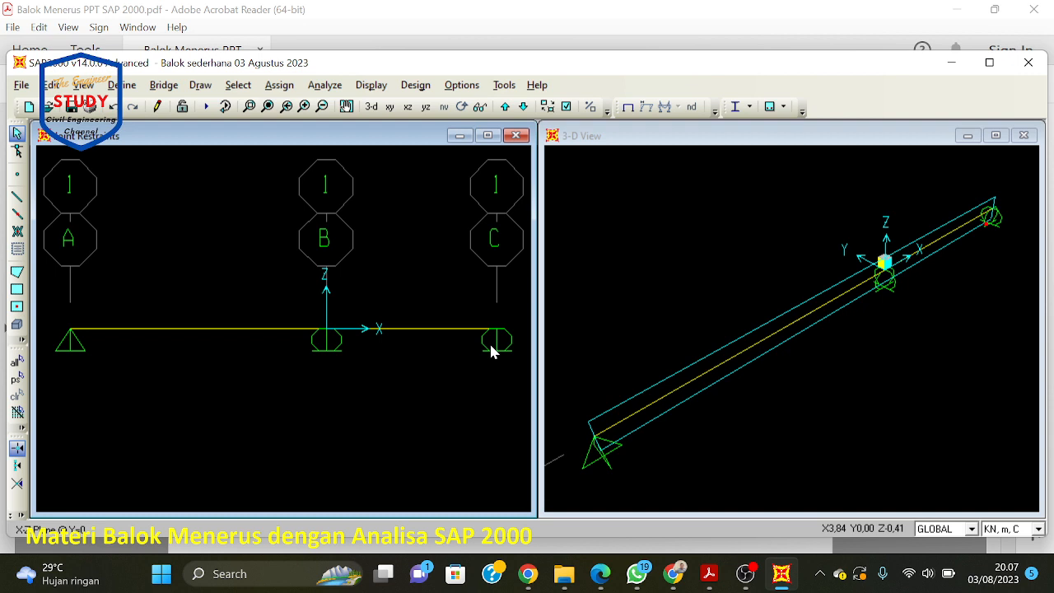
Step: Switch to the PDF and review the material definition page and the problem's given beam, load and material data
left_click(709, 574)
scroll(691, 380, "down", 1)
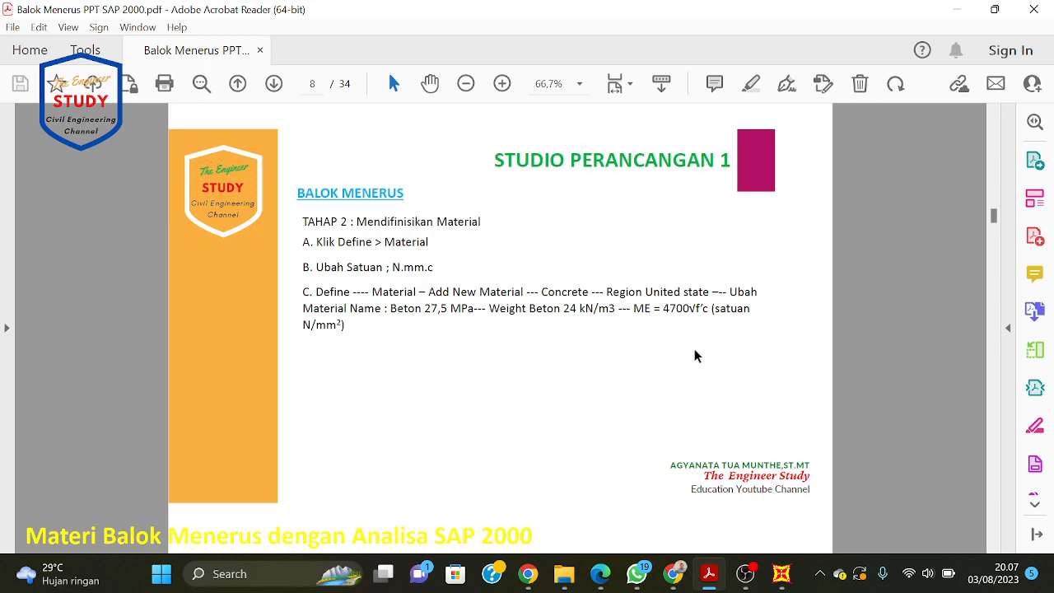
scroll(694, 355, "up", 10)
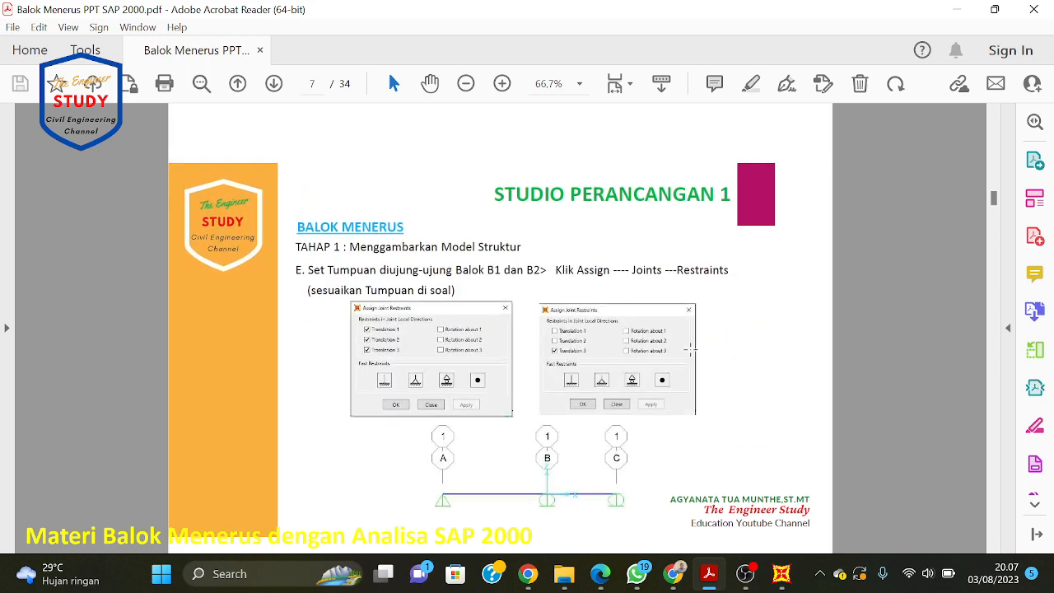
scroll(687, 349, "up", 20)
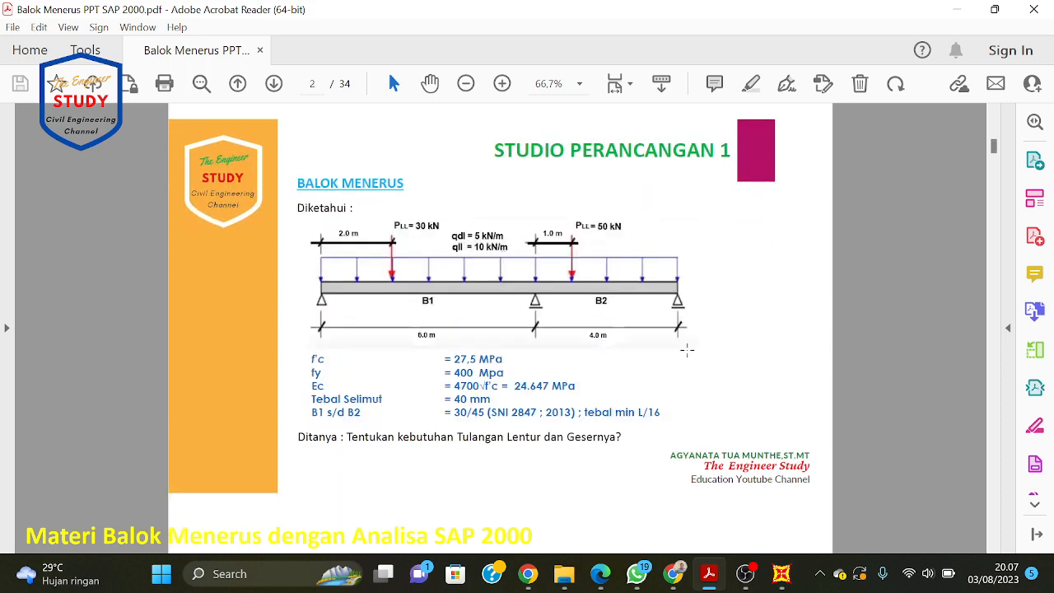
scroll(686, 354, "down", 2)
scroll(604, 376, "up", 2)
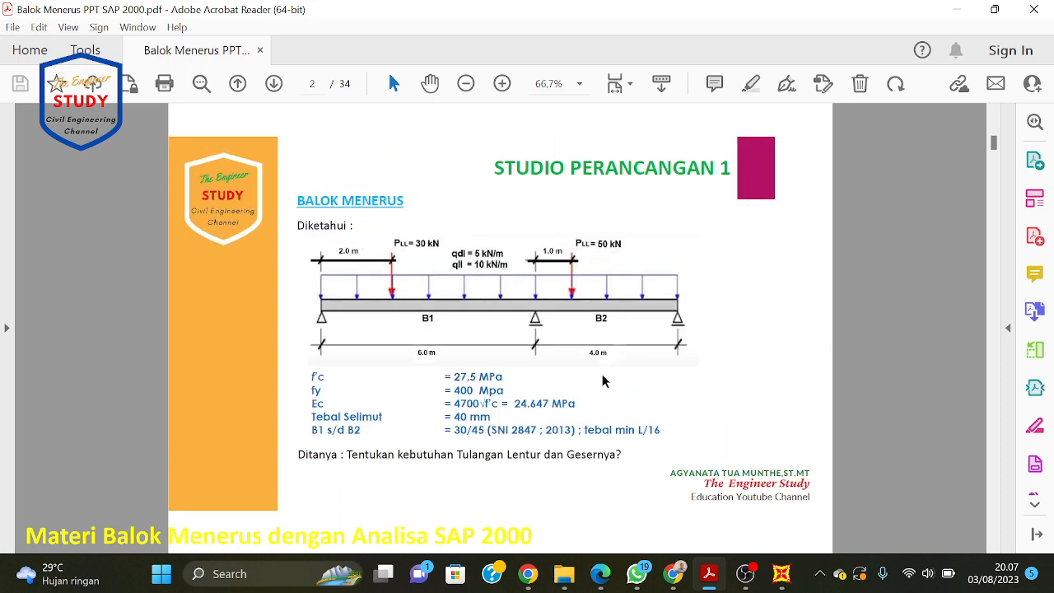
Step: Read the PDF's TAHAP 2 page on defining the concrete material, including its name, unit weight and elastic modulus
scroll(645, 420, "down", 20)
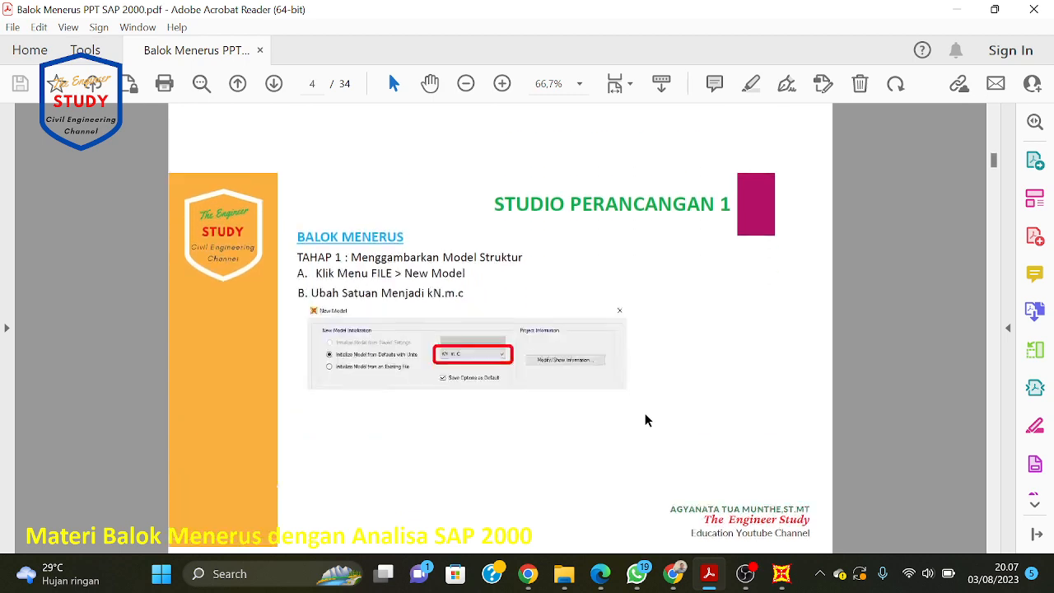
scroll(645, 420, "down", 8)
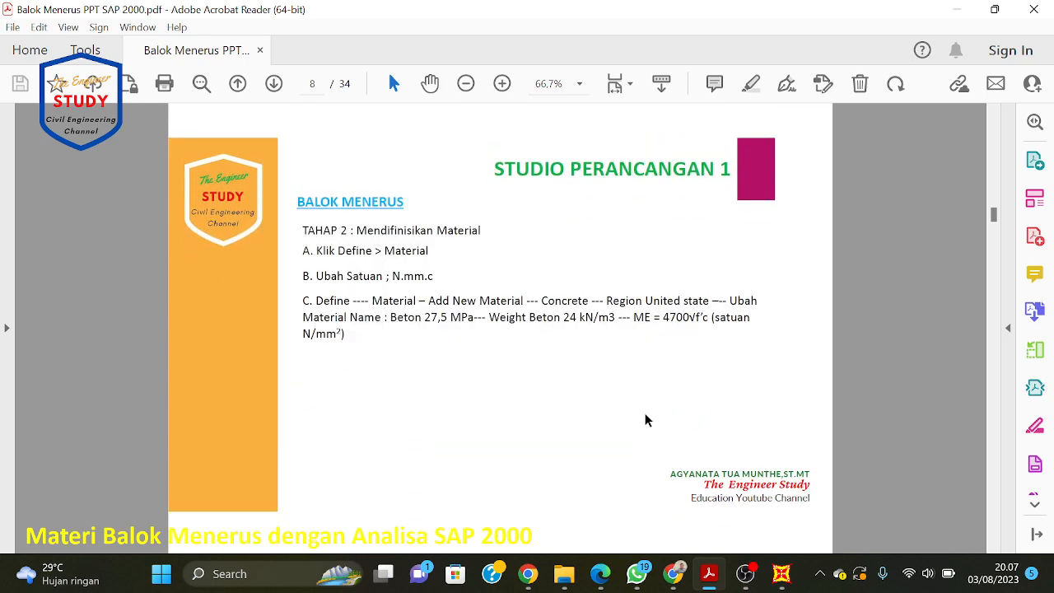
scroll(645, 420, "down", 1)
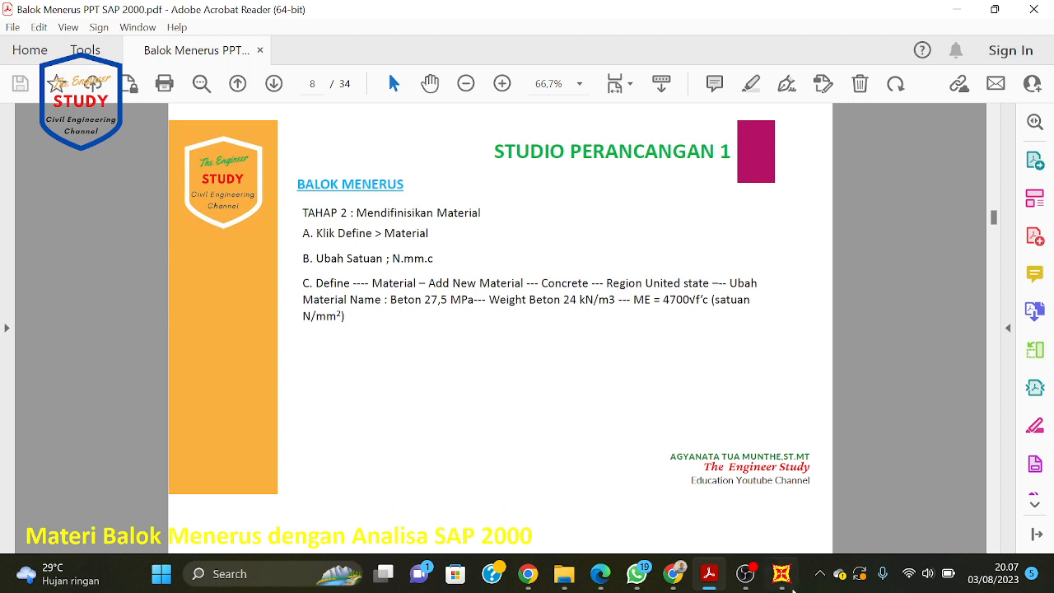
Step: Switch to SAP2000 and add a quick concrete material with the f'c 4000 psi specification
left_click(781, 574)
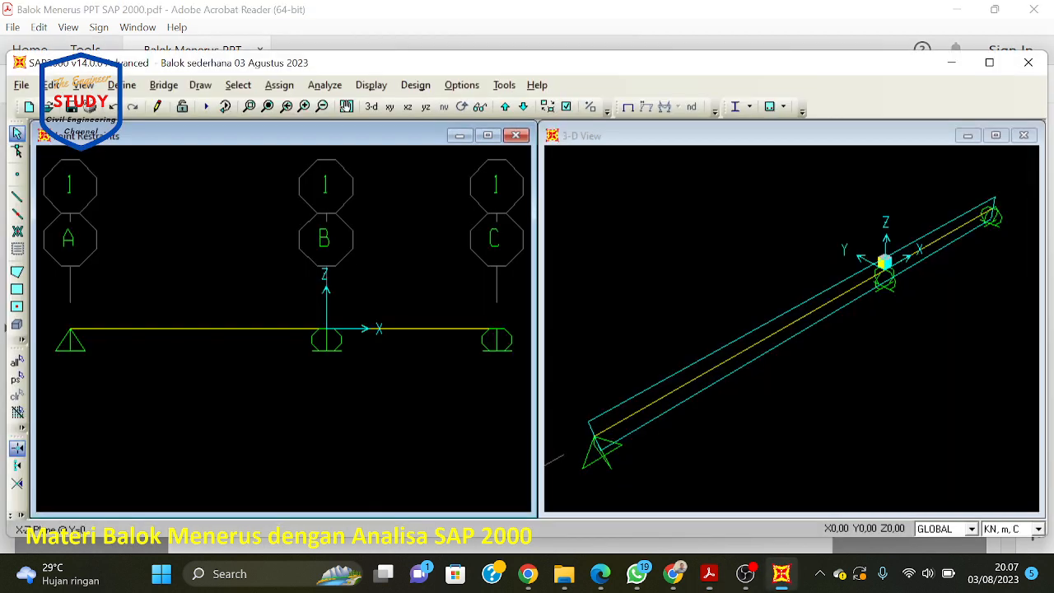
left_click(130, 89)
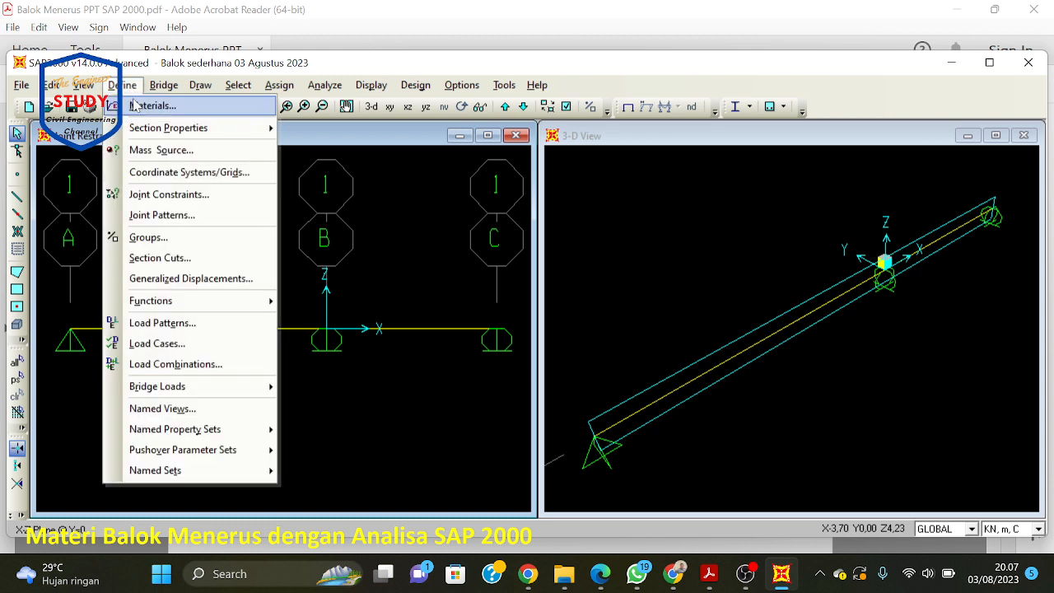
left_click(135, 104)
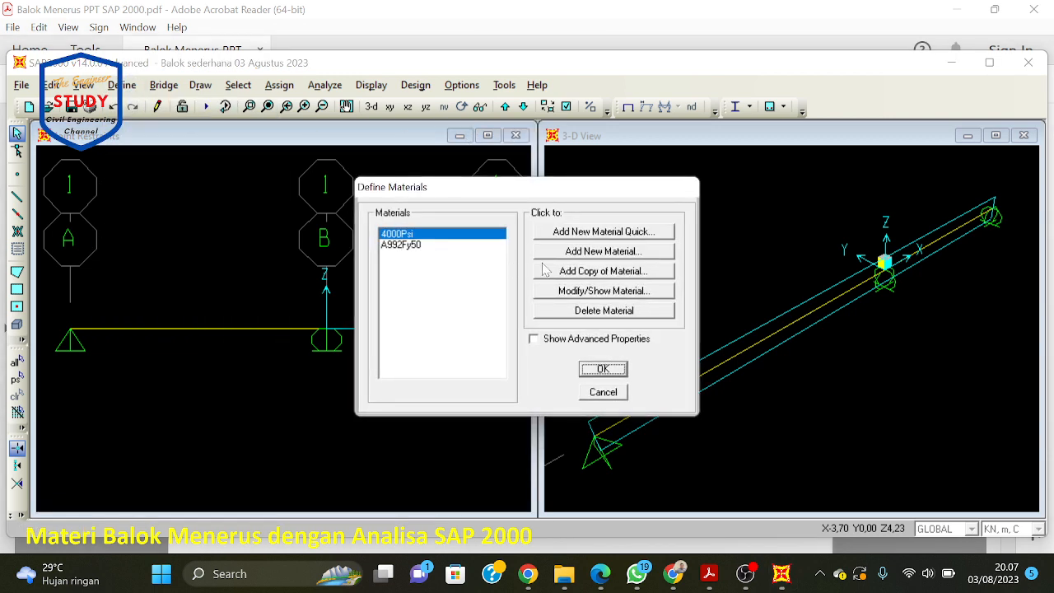
left_click(645, 233)
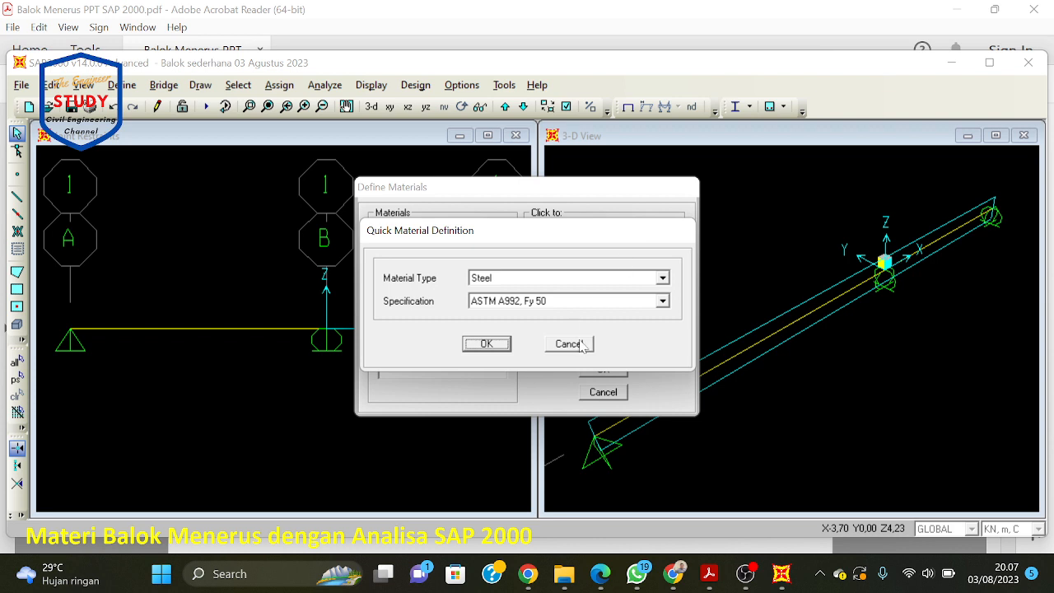
left_click(580, 344)
left_click(600, 234)
left_click(568, 280)
left_click(553, 304)
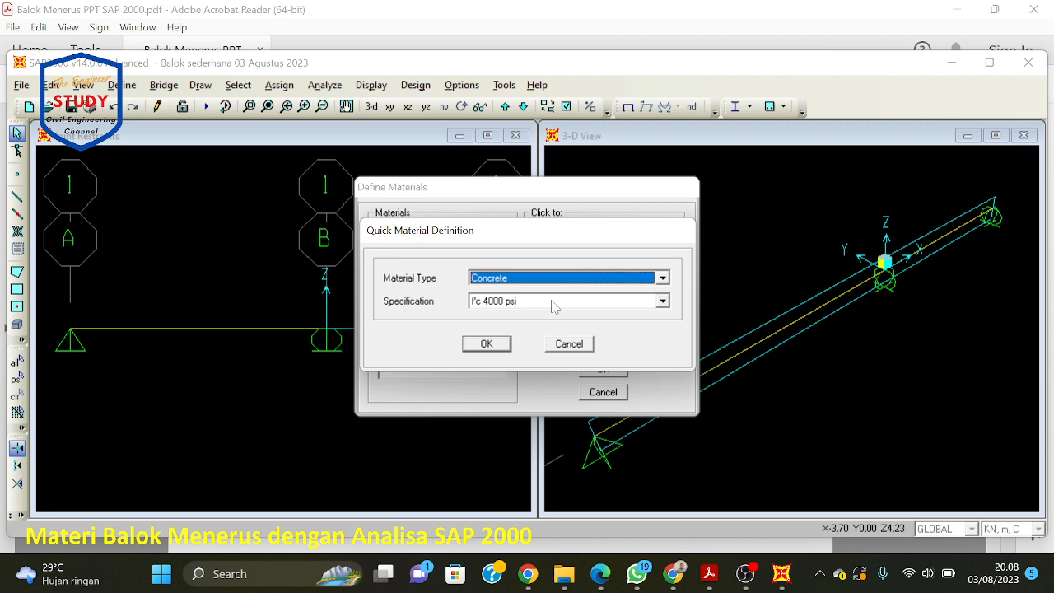
left_click(490, 344)
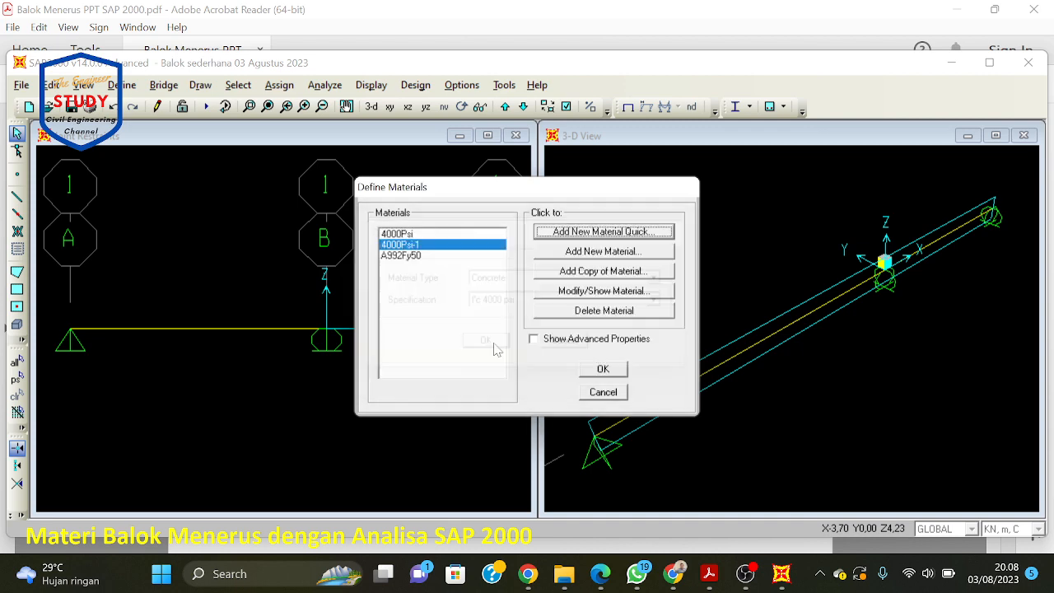
left_click(623, 370)
Step: Switch to Chrome and search Google in a new tab for "convert psi ke mpa"
left_click(674, 576)
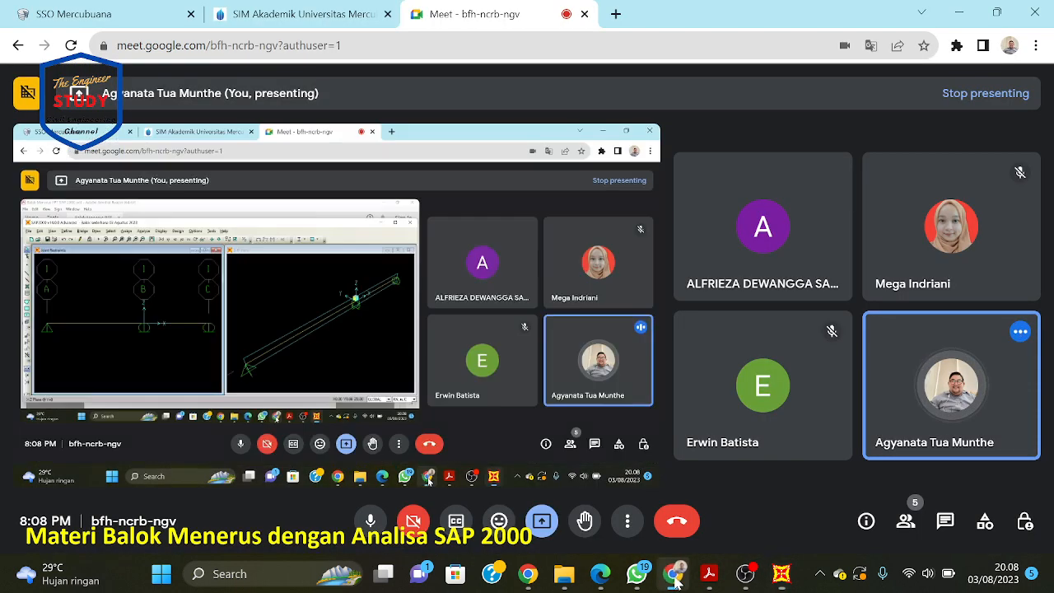
left_click(616, 14)
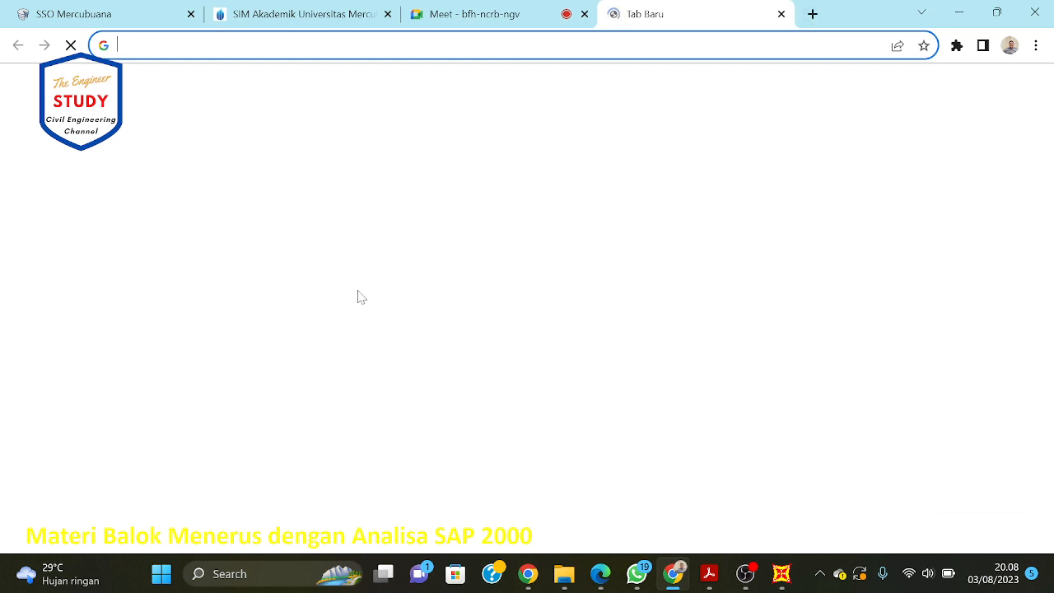
left_click(360, 324)
type("c")
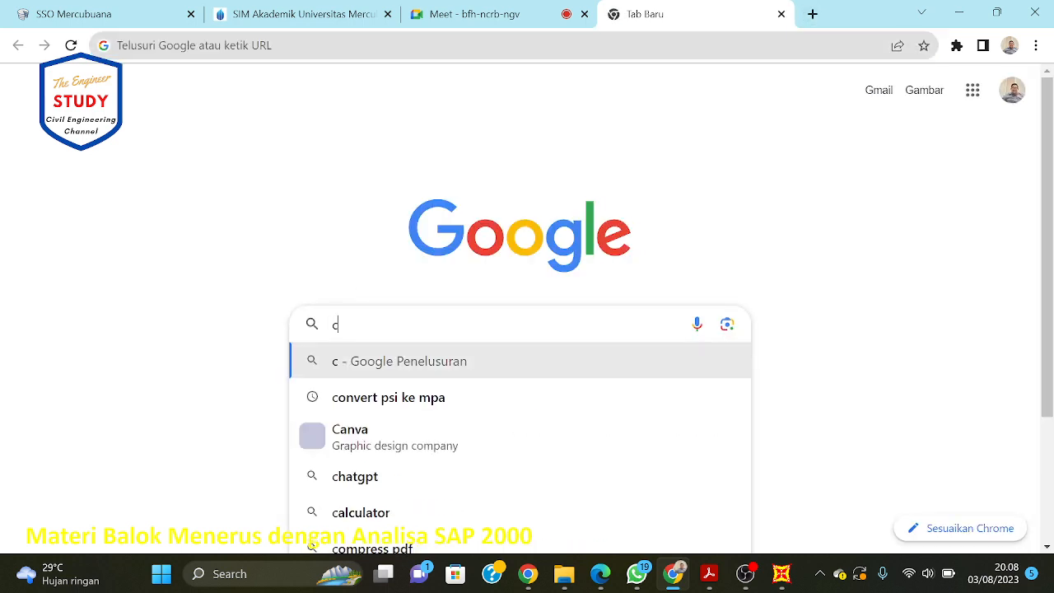
type("onvers")
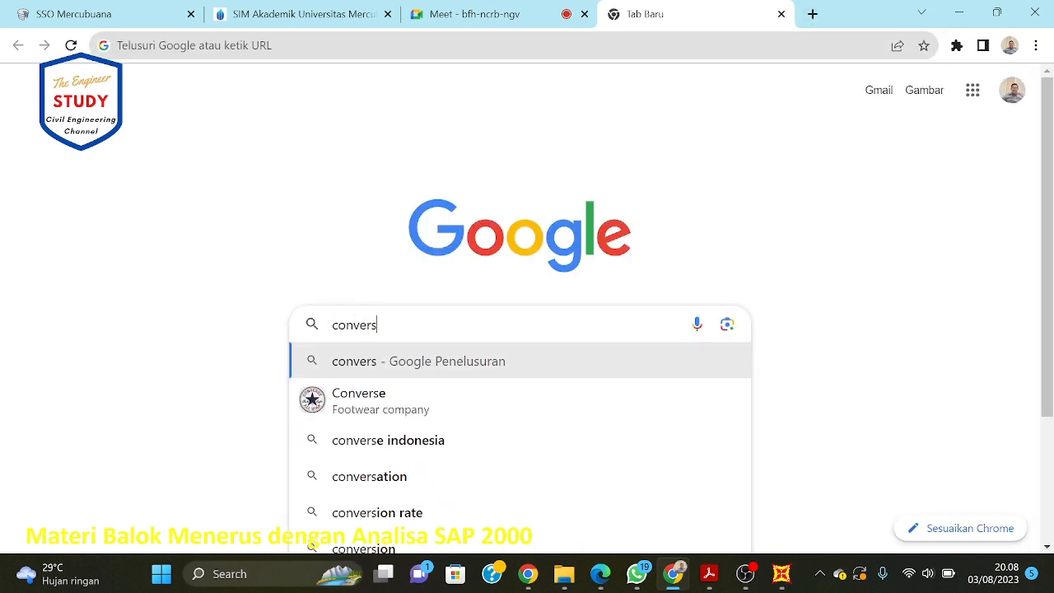
key("BackSpace")
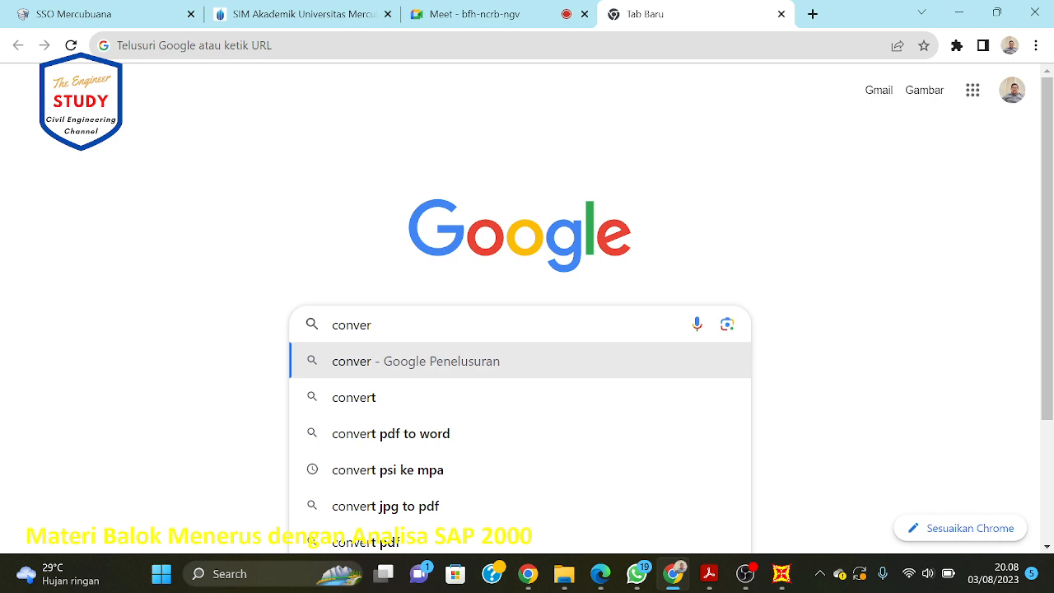
left_click(403, 470)
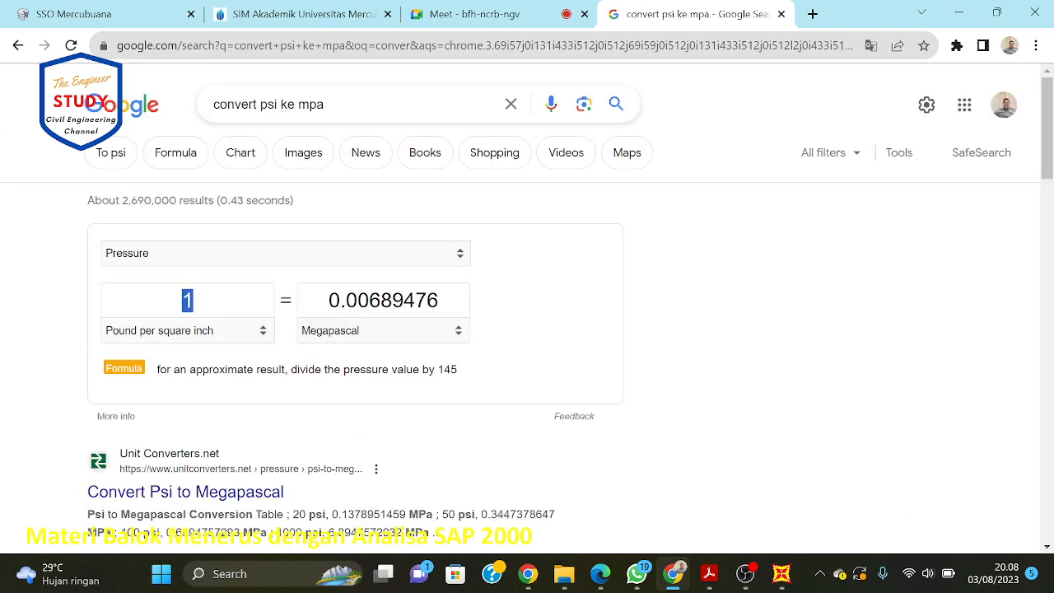
Step: Convert 4000 psi and 1 psi to megapascals with the pressure converter
type("4000")
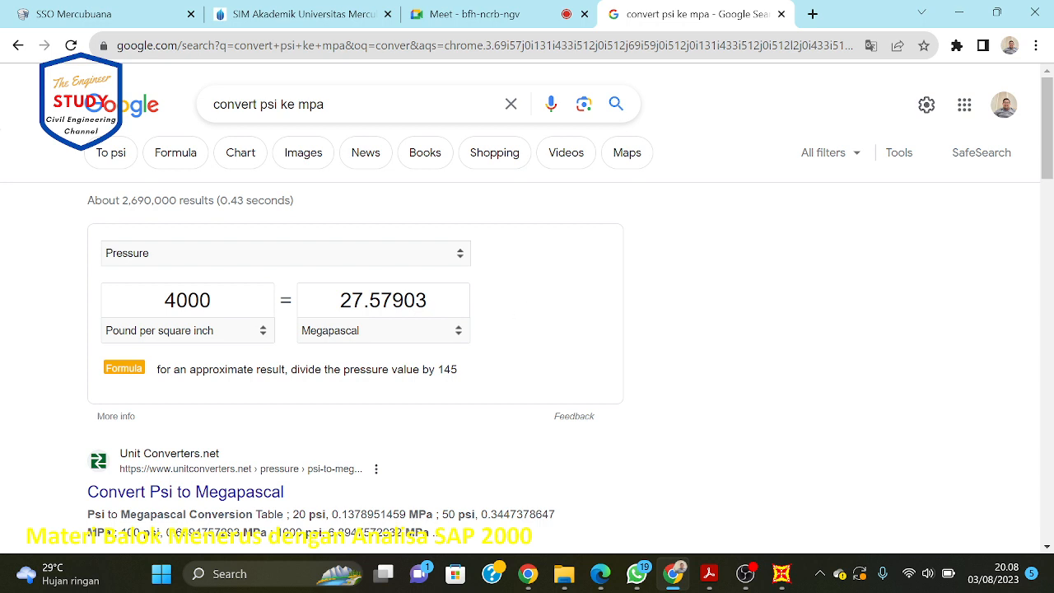
double_click(188, 299)
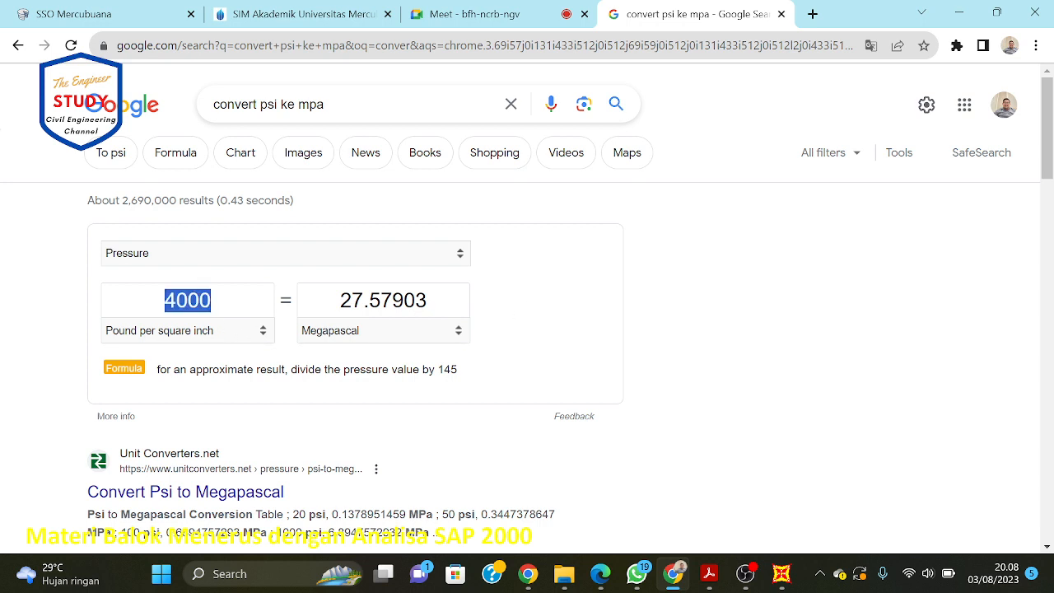
type("1")
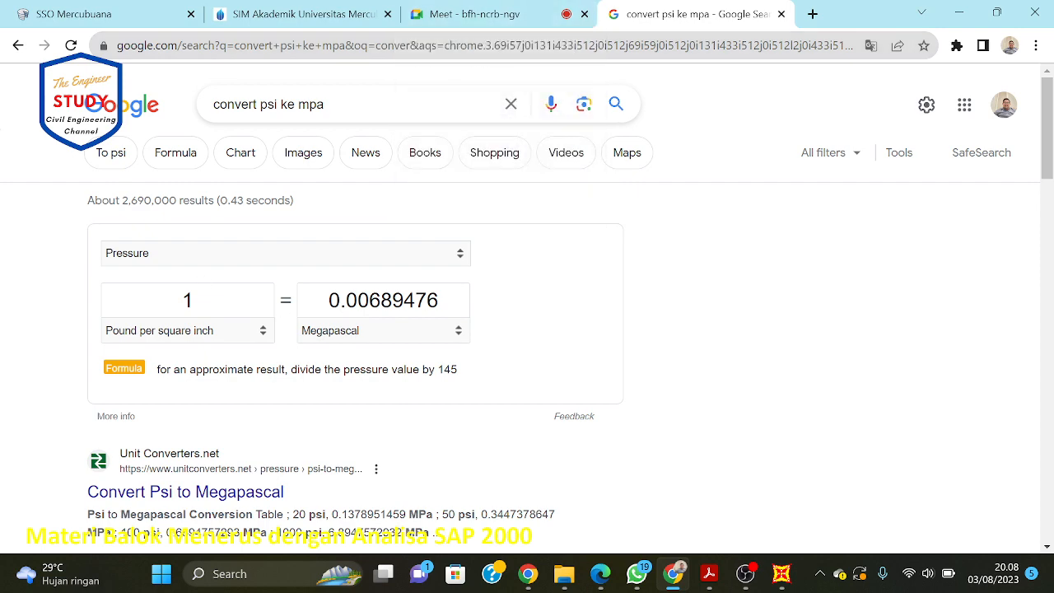
left_click(470, 14)
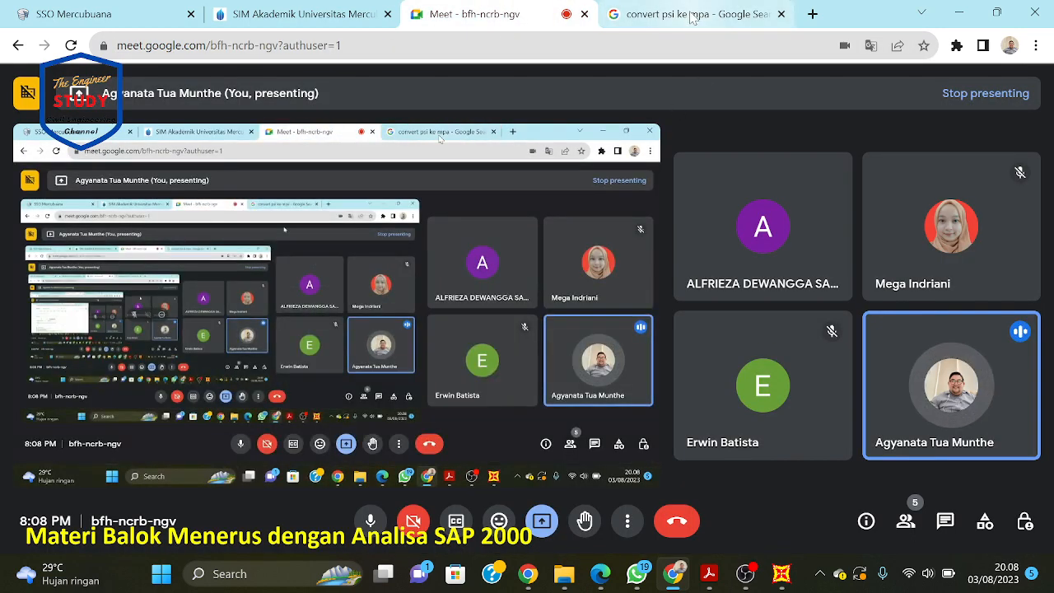
left_click(692, 14)
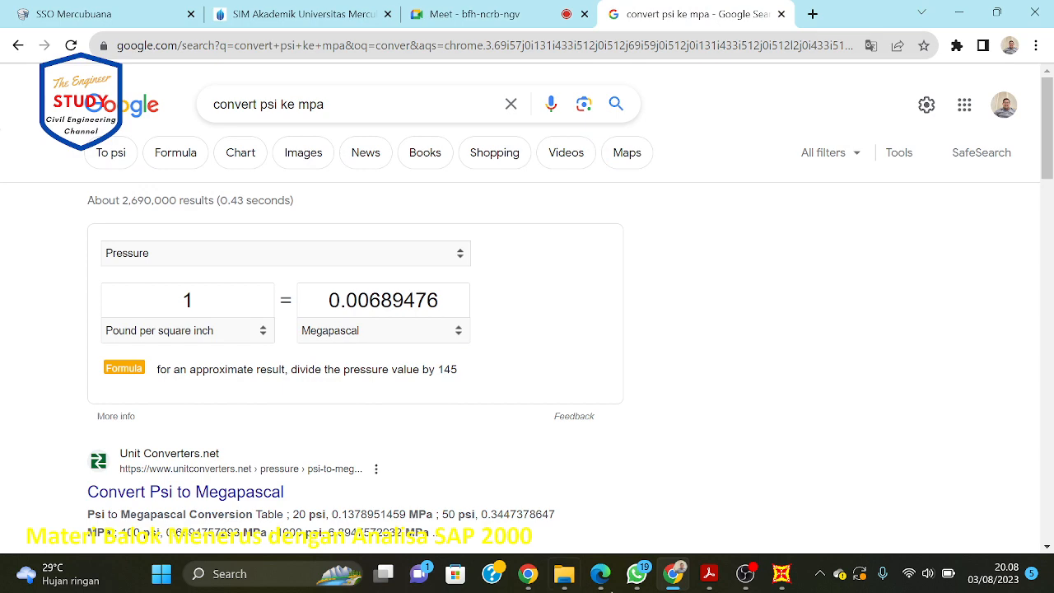
Step: Switch back to SAP2000 and examine the property data of the 4000Psi-1 material without changing it
left_click(781, 574)
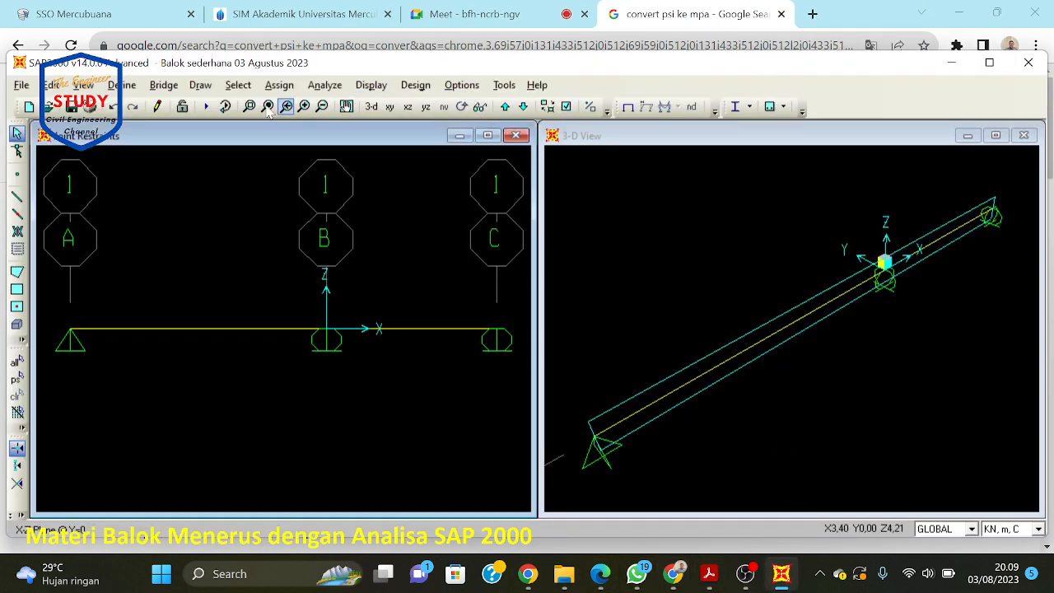
left_click(125, 85)
left_click(150, 108)
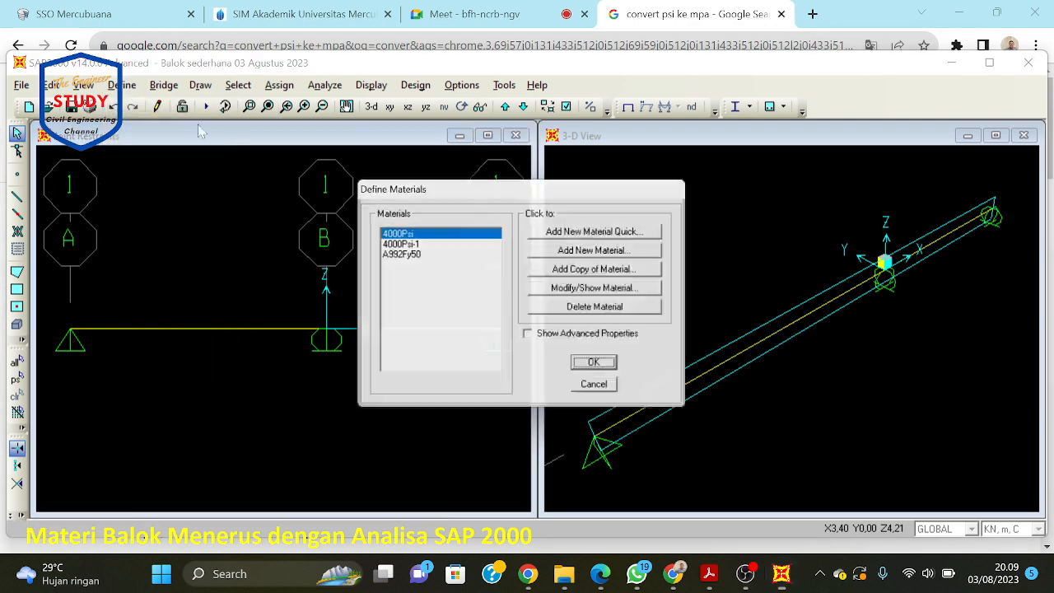
left_click(455, 245)
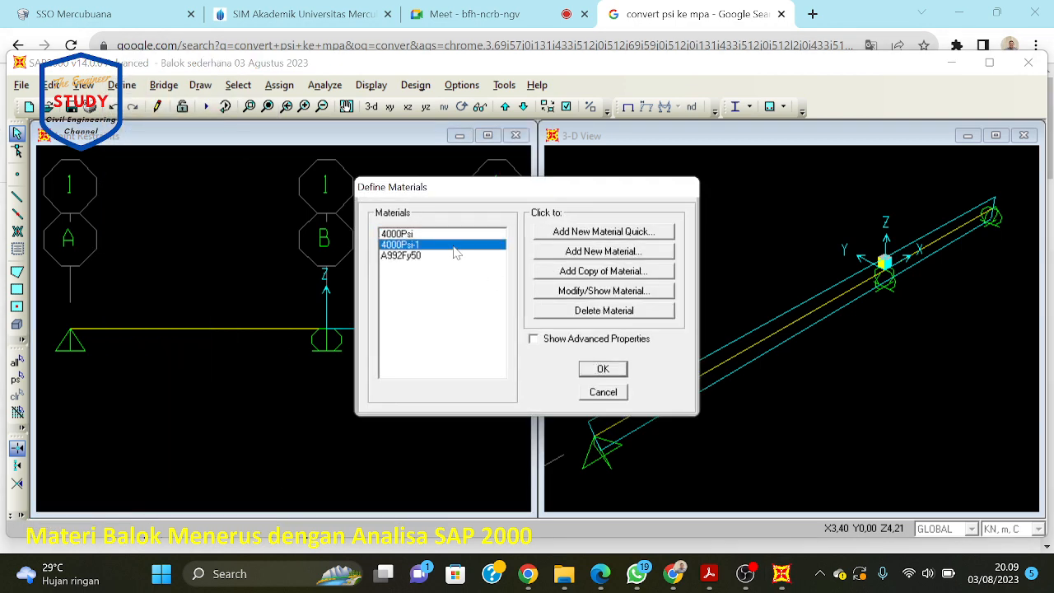
left_click(581, 290)
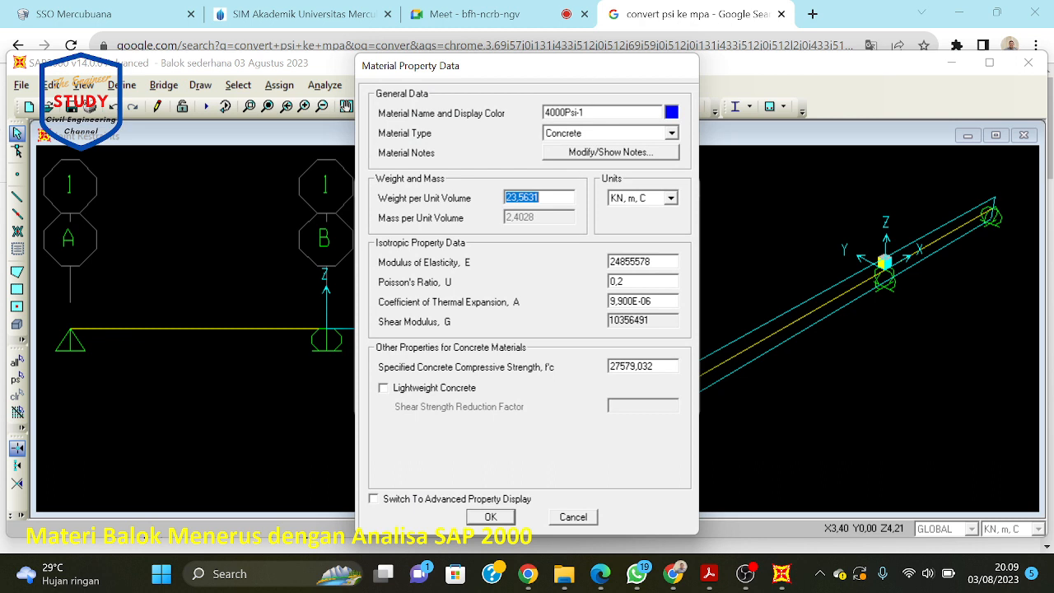
left_click(584, 113)
left_click(573, 517)
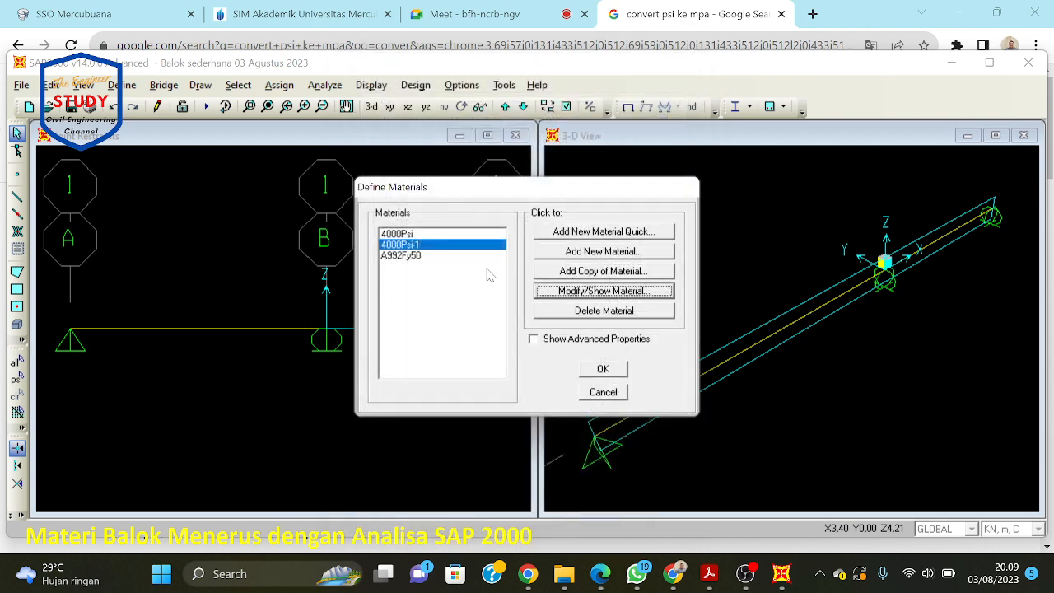
Step: Delete the 4000Psi-1 material from the materials list and select 4000Psi
left_click(574, 311)
left_click(541, 337)
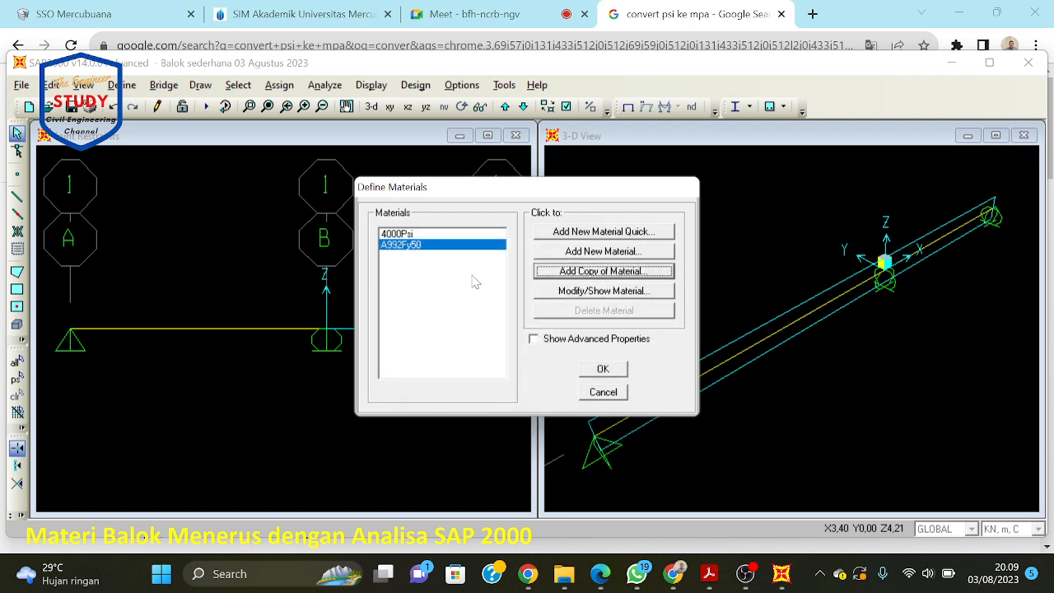
left_click(453, 234)
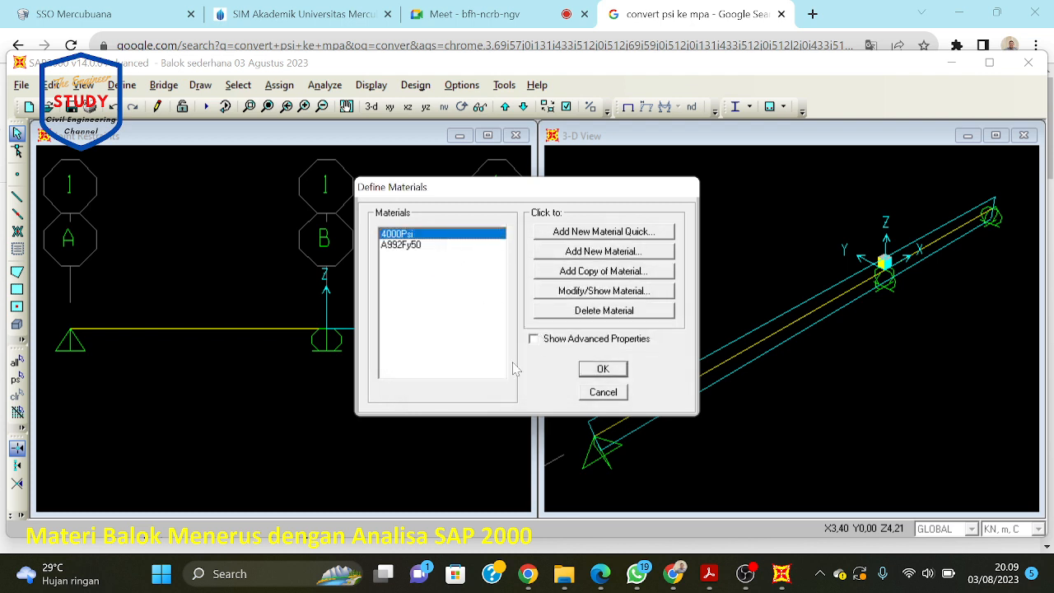
Step: Add a new quick material of type Concrete with specification f'c 4000 psi
left_click(635, 234)
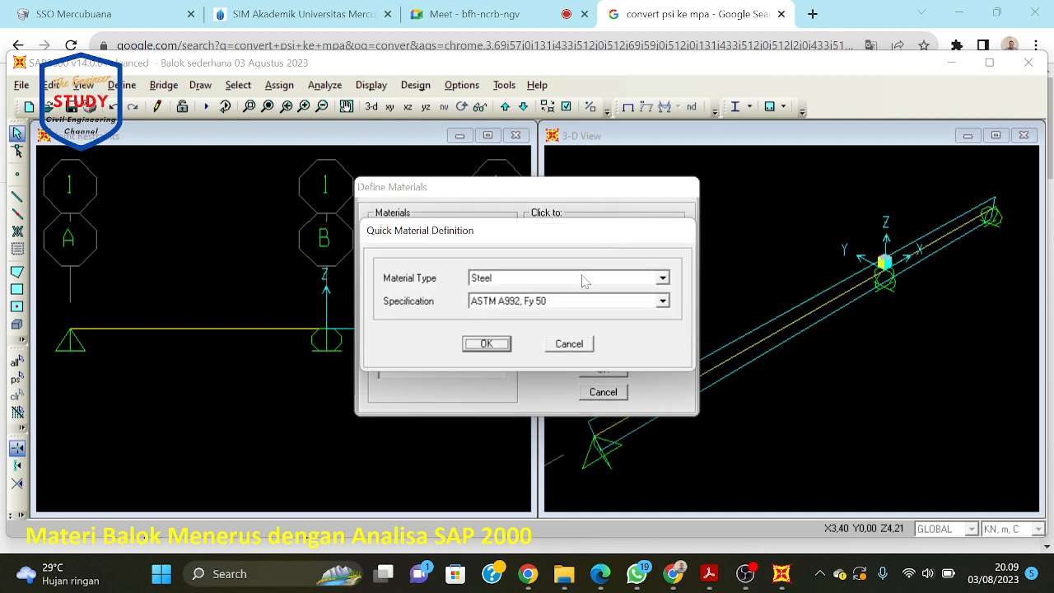
left_click(584, 277)
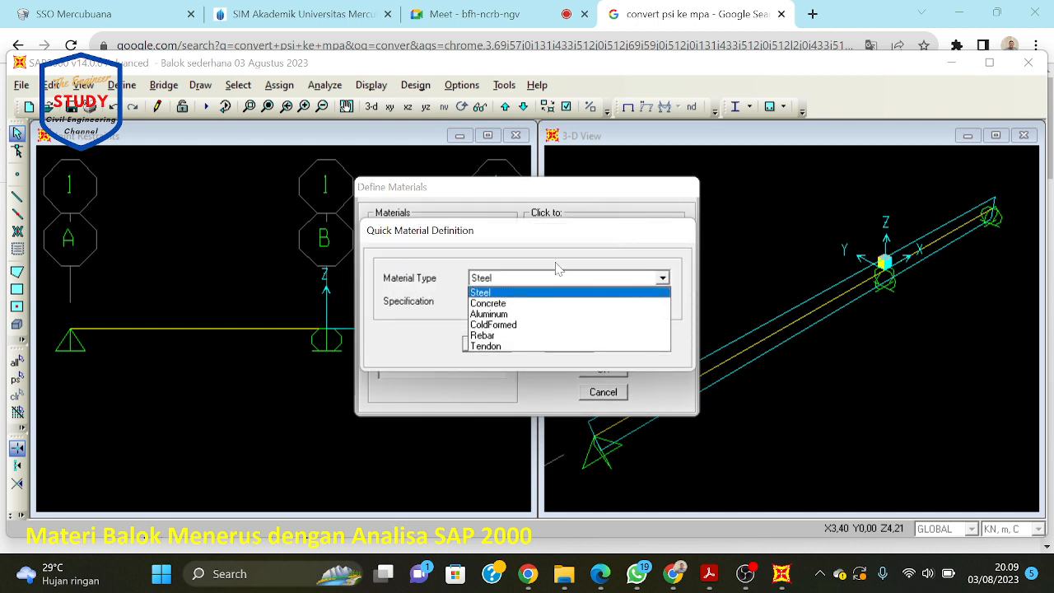
left_click(570, 238)
left_click(524, 281)
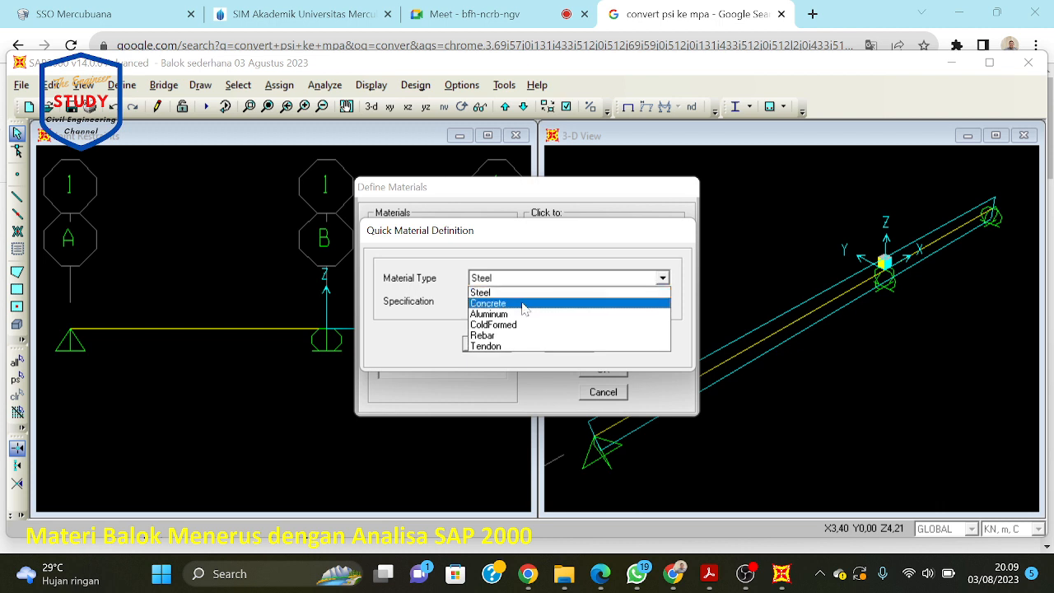
left_click(524, 306)
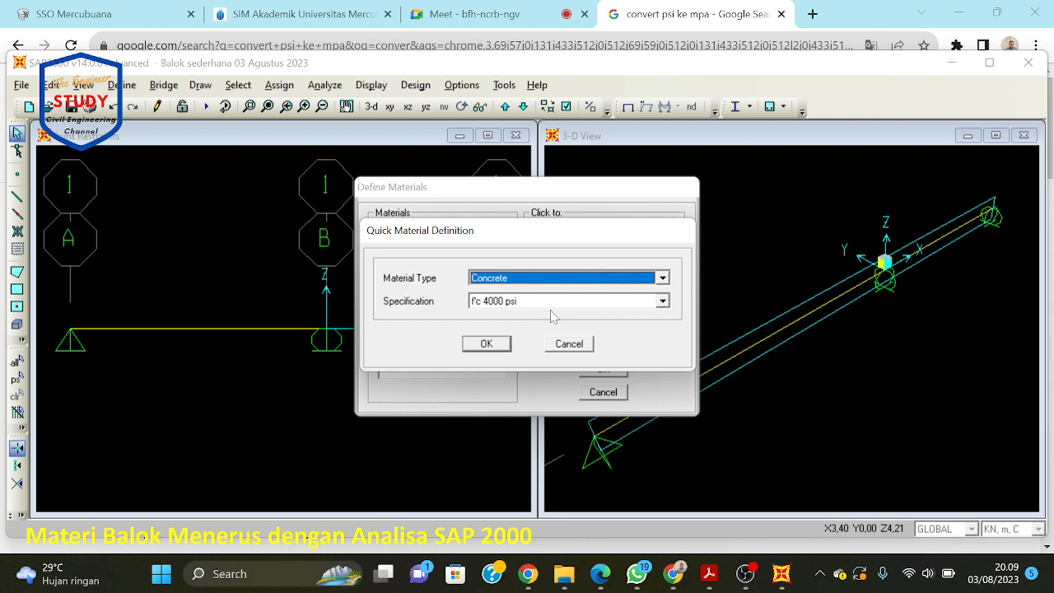
left_click(495, 341)
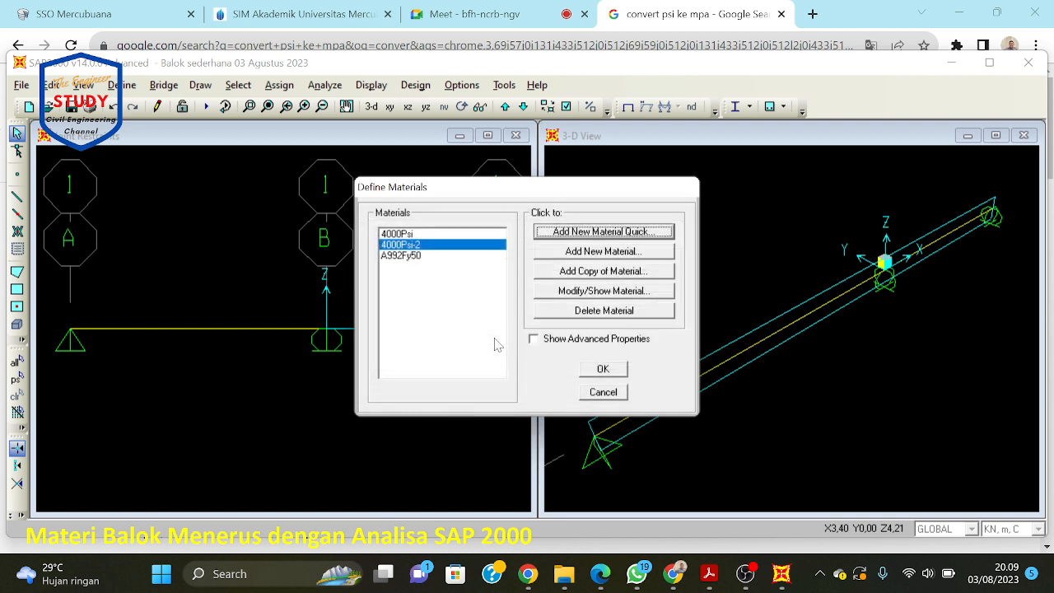
Step: Examine the weight, elasticity and compressive strength data of the 4000Psi-2 material without changing it
left_click(471, 252)
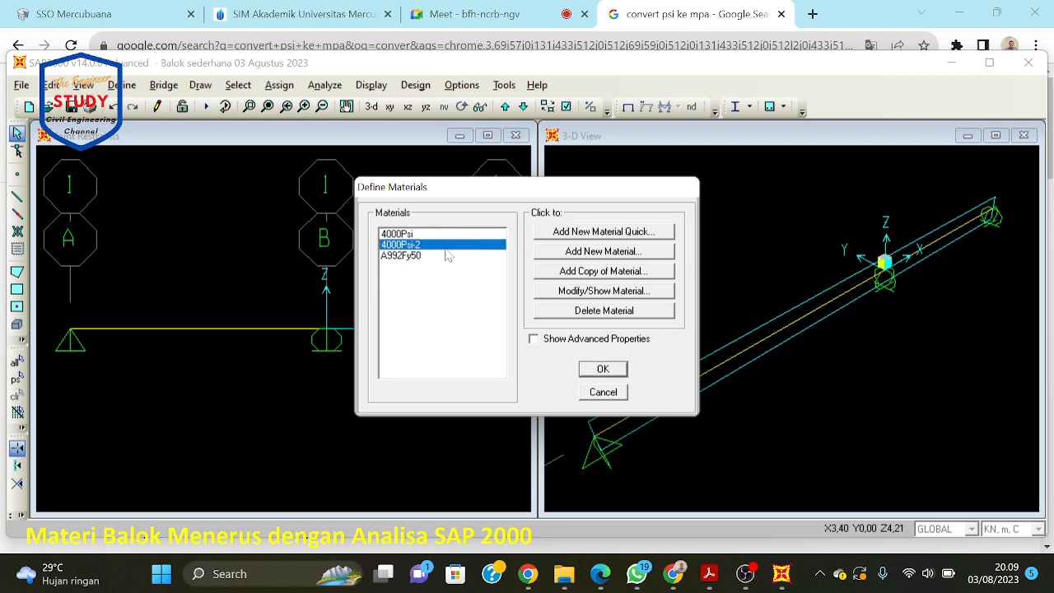
left_click(592, 291)
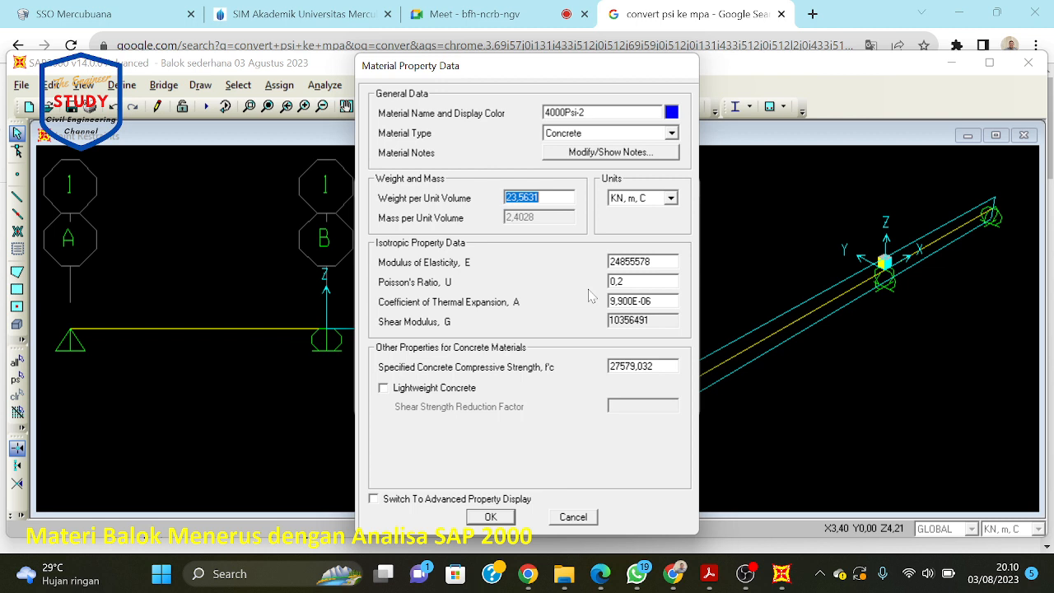
left_click(568, 518)
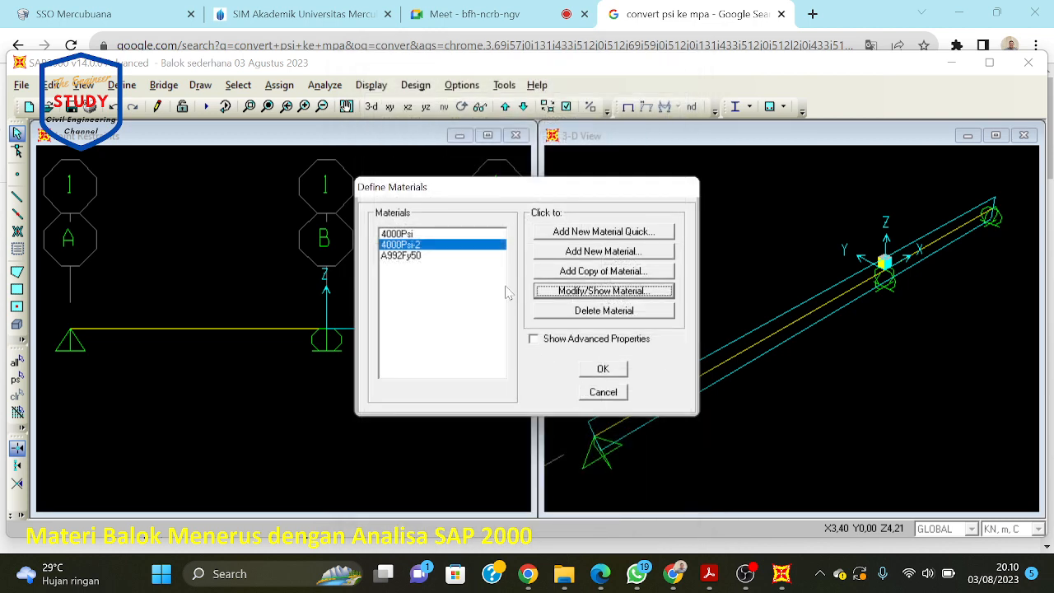
Step: Delete the 4000Psi-2 material from the materials list and select 4000Psi
left_click(587, 312)
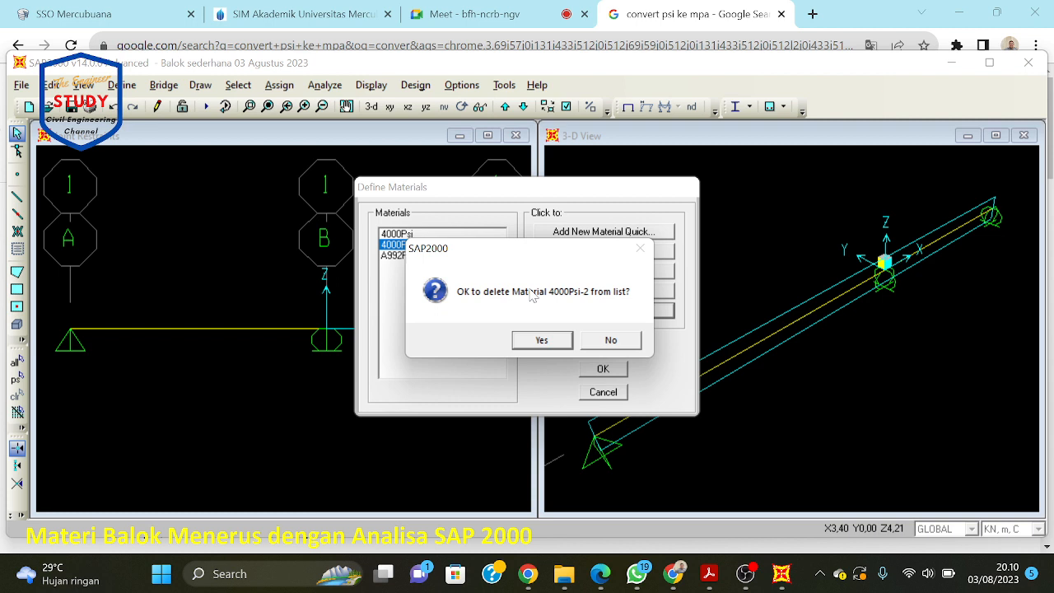
left_click(544, 339)
left_click(437, 235)
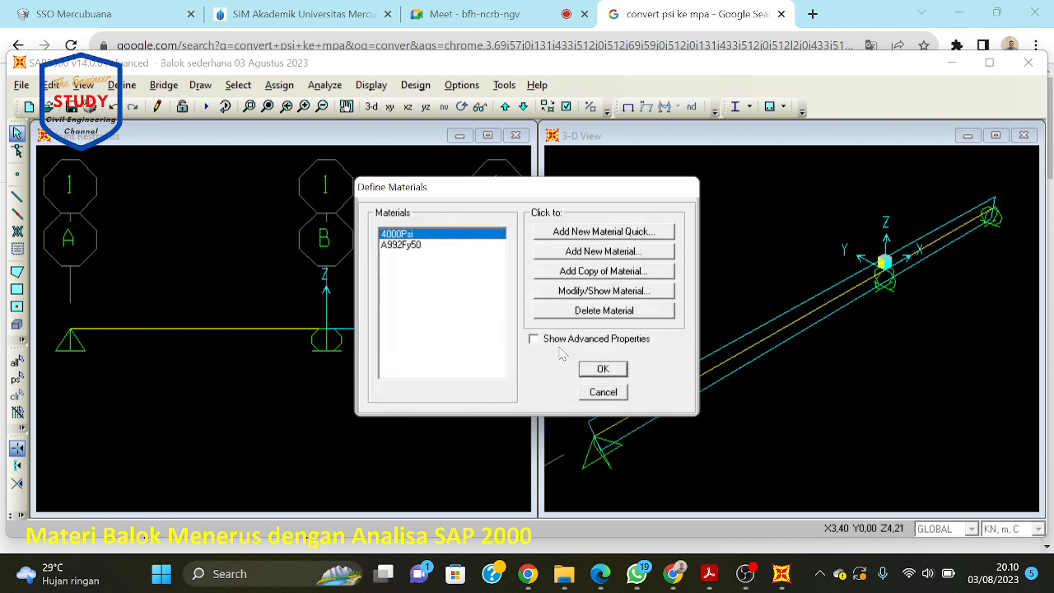
Step: Add another quick material of type Concrete with specification f'c 4000 psi
left_click(614, 232)
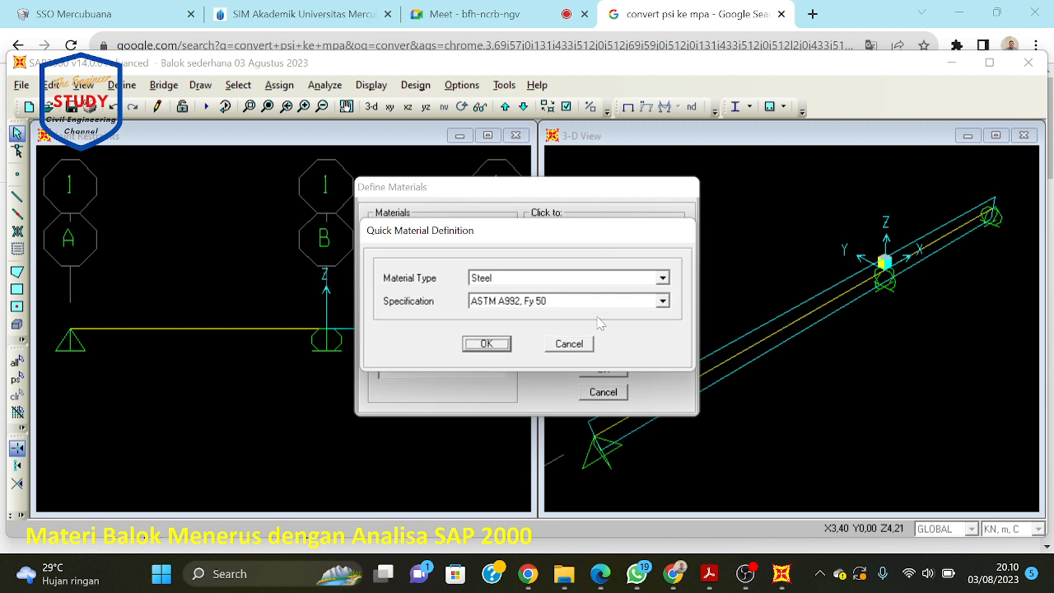
left_click(586, 345)
left_click(623, 233)
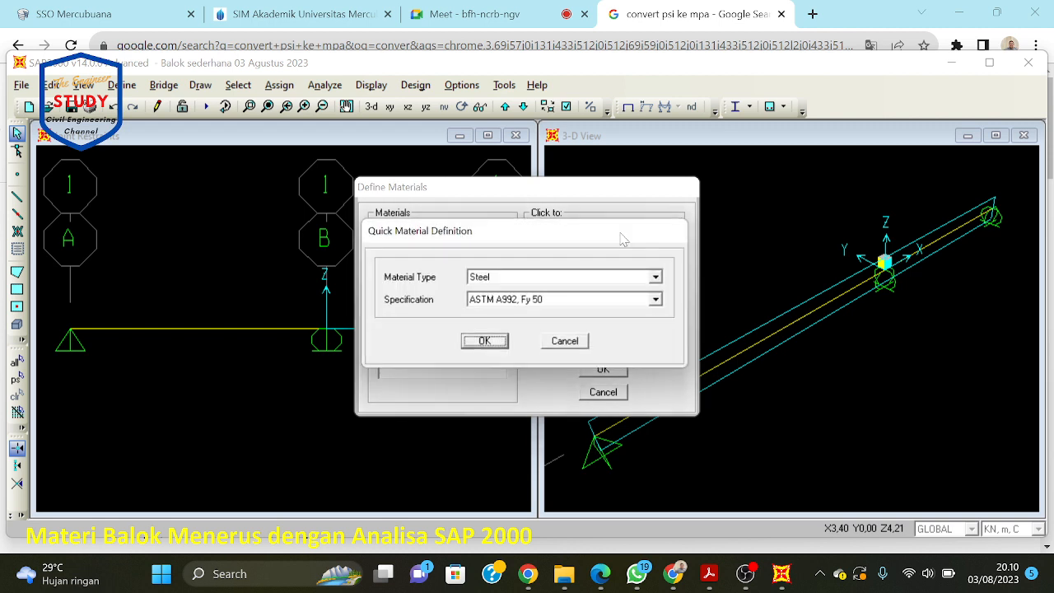
left_click(581, 282)
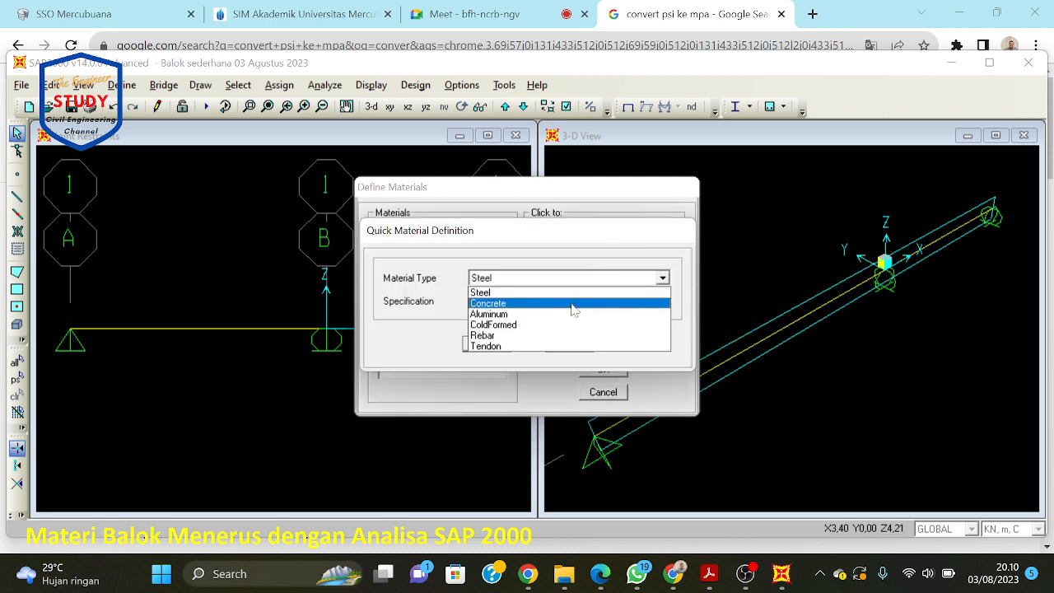
left_click(573, 305)
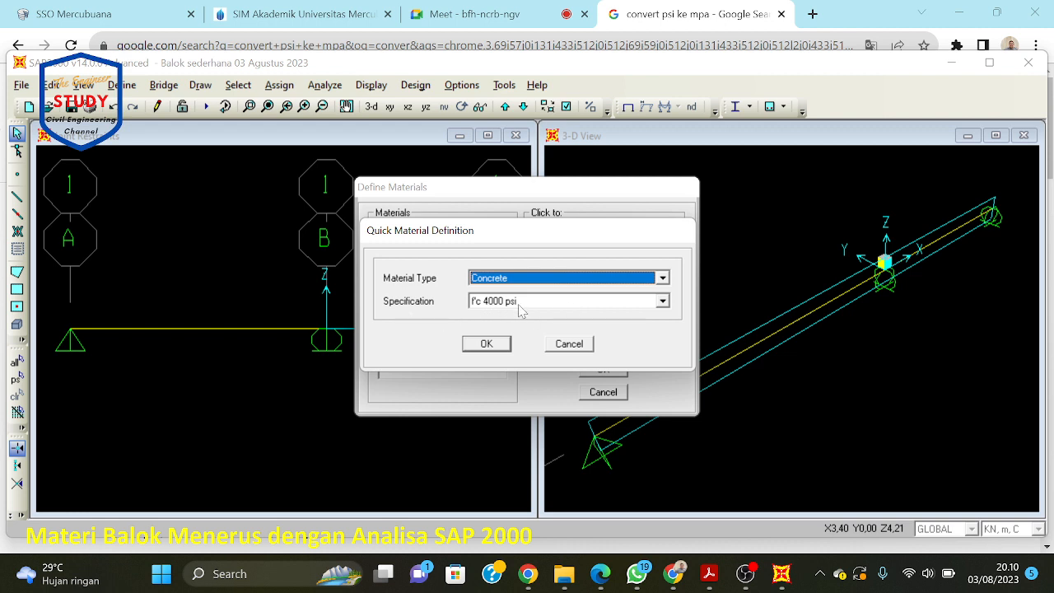
left_click(486, 344)
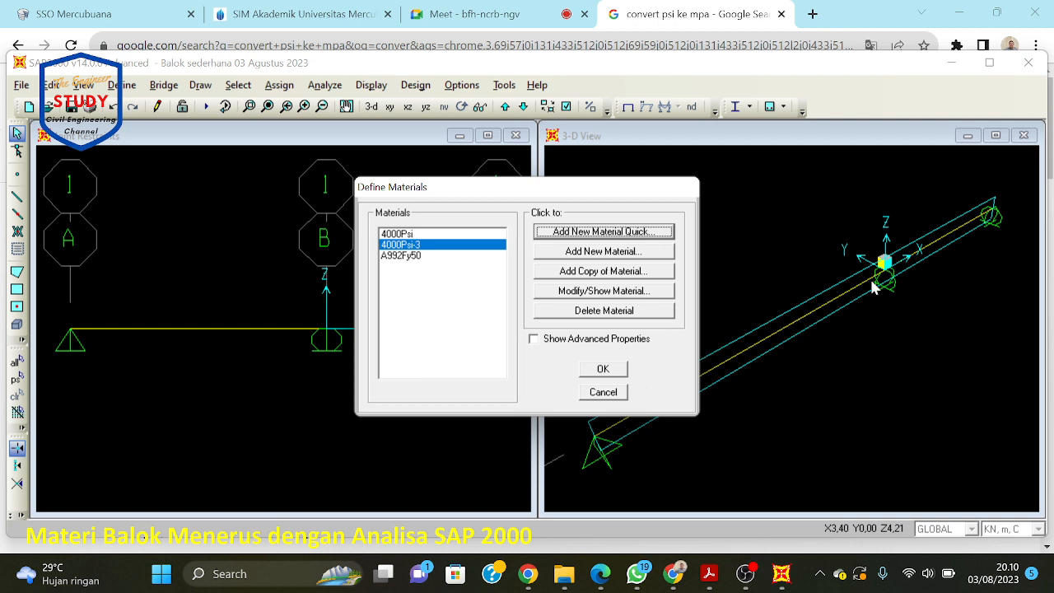
Step: Open the property data of the 4000Psi-3 material and rename it FC 27,5 MPa
left_click(442, 245)
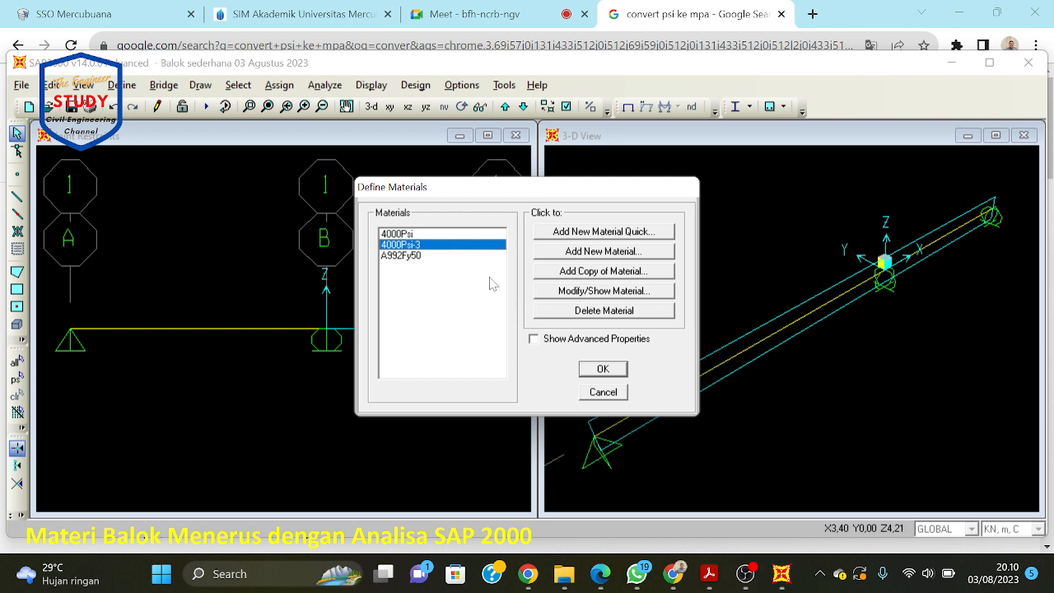
left_click(558, 291)
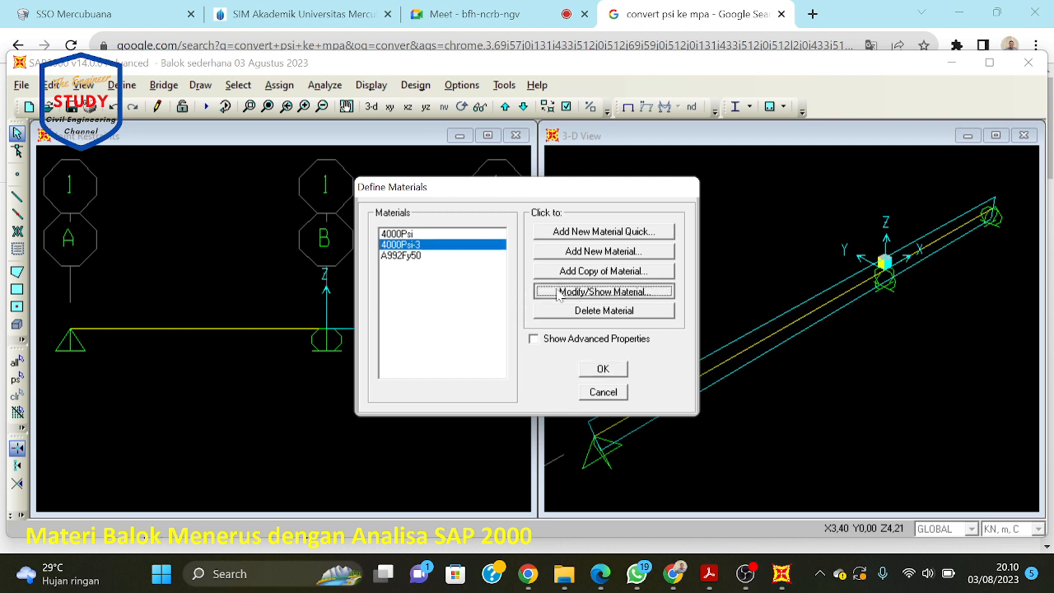
left_click(583, 113)
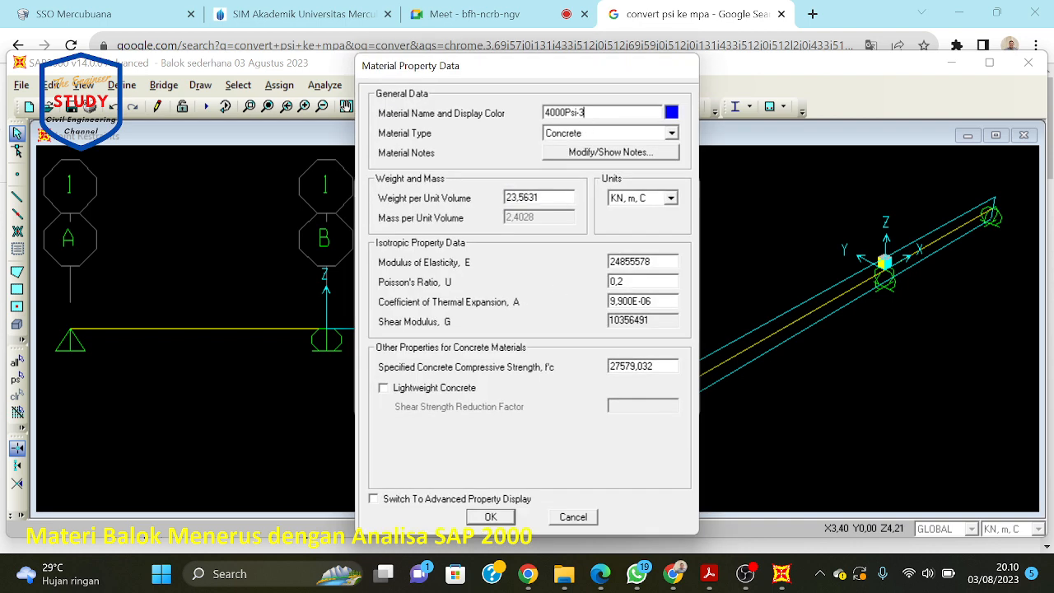
key("BackSpace")
key("BackSpace")
key("BackSpace")
key("BackSpace")
key("BackSpace")
key("BackSpace")
key("BackSpace")
type("FC 27,5 MPa")
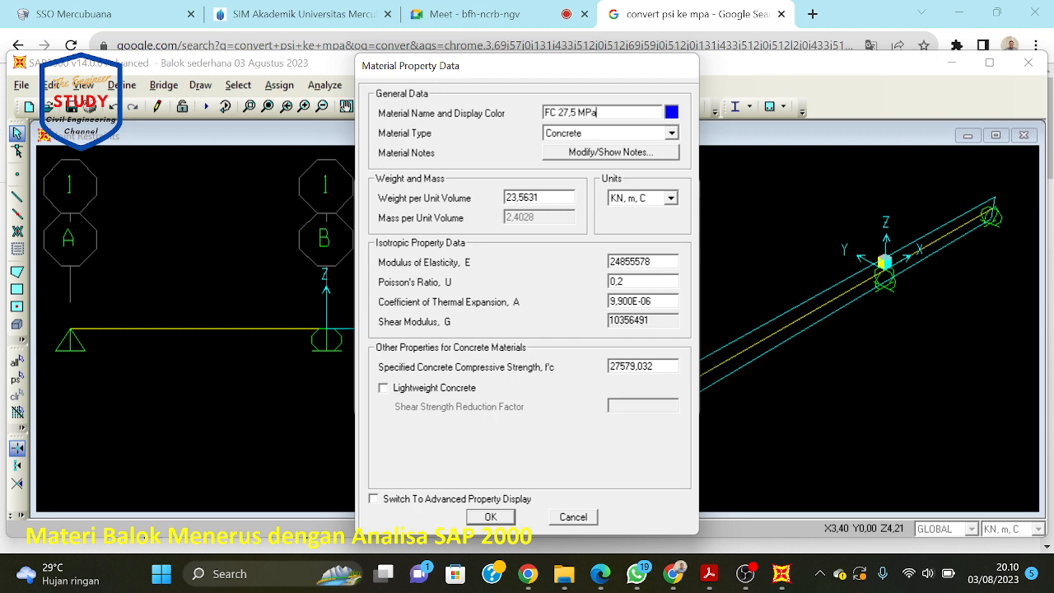
Step: Set the FC 27,5 MPa material's display color to yellow
left_click(672, 112)
left_click(40, 160)
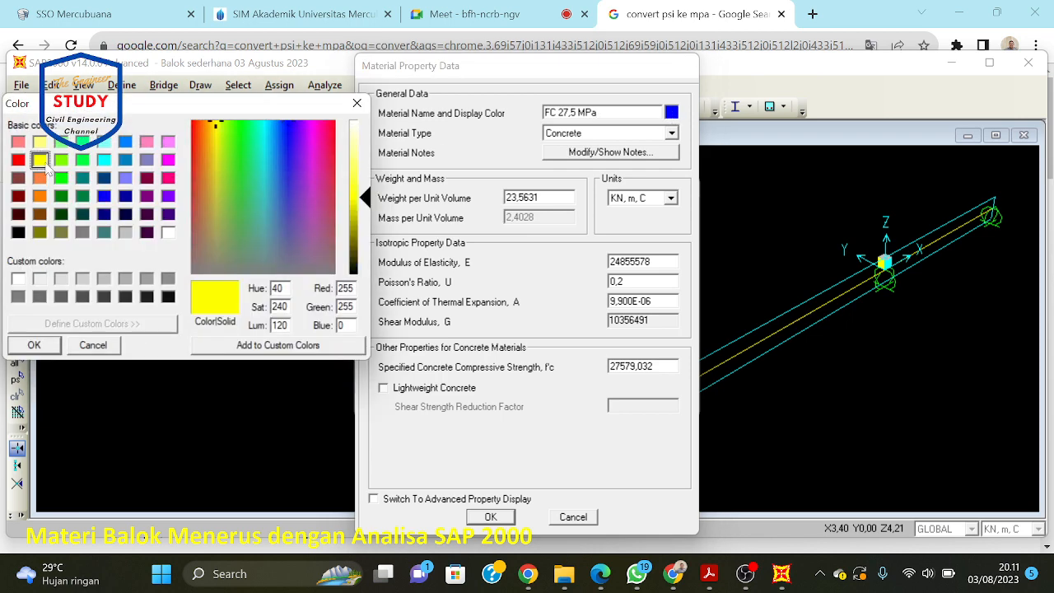
left_click(51, 347)
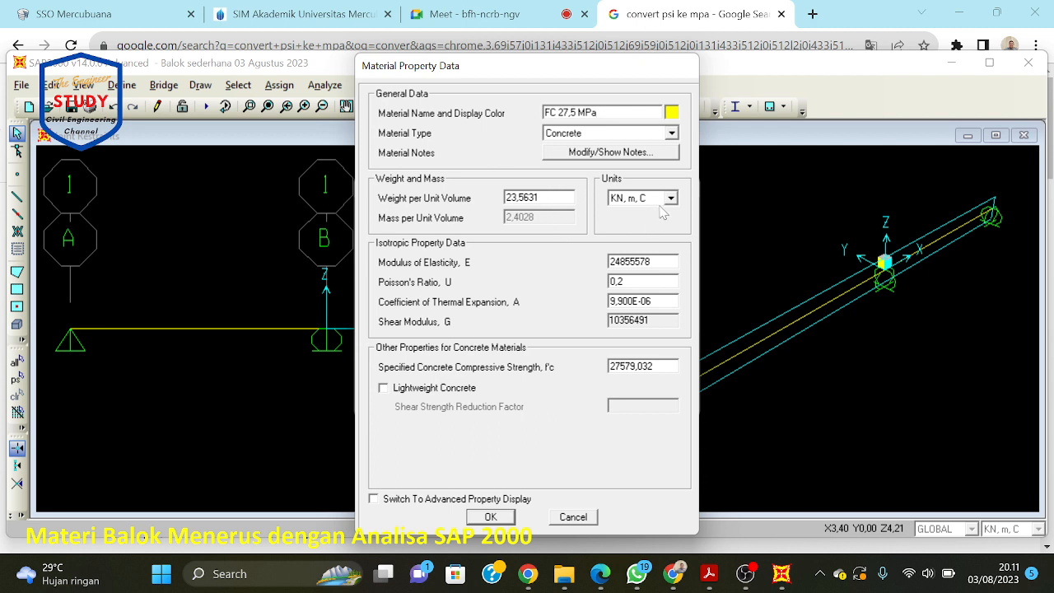
Step: Check the concrete weight in the Balok Menerus PDF and set the material's weight per unit volume to 24 in KN, m, C units
left_click(709, 575)
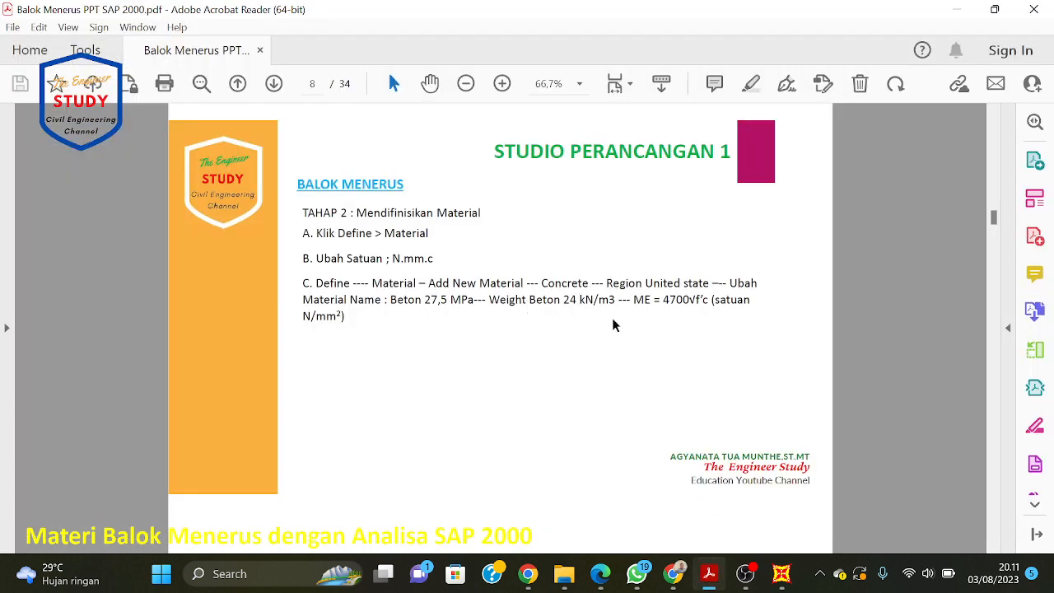
left_click(710, 575)
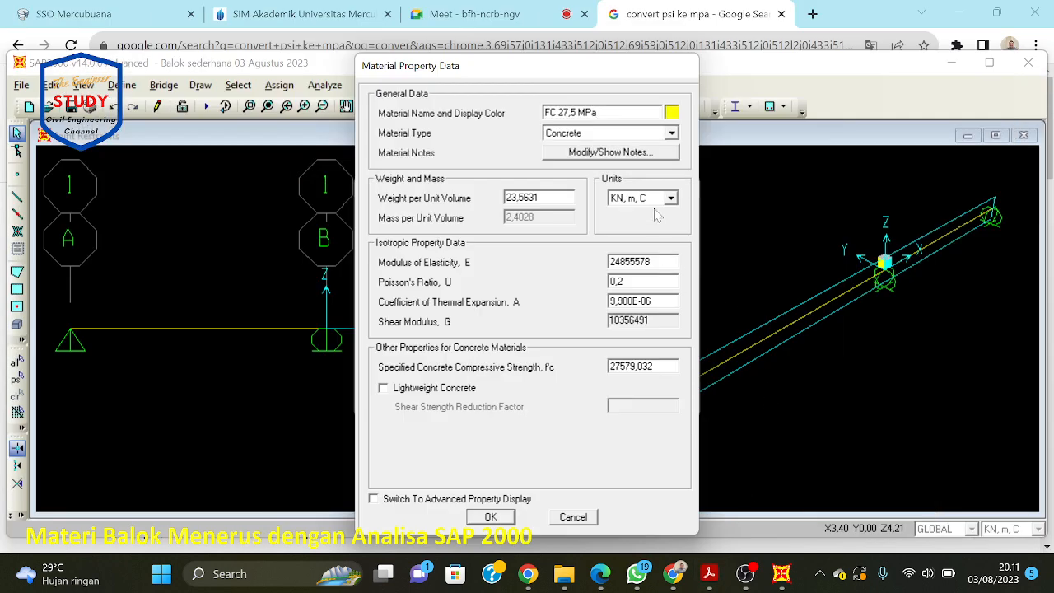
key("Tab")
type("24")
key("Tab")
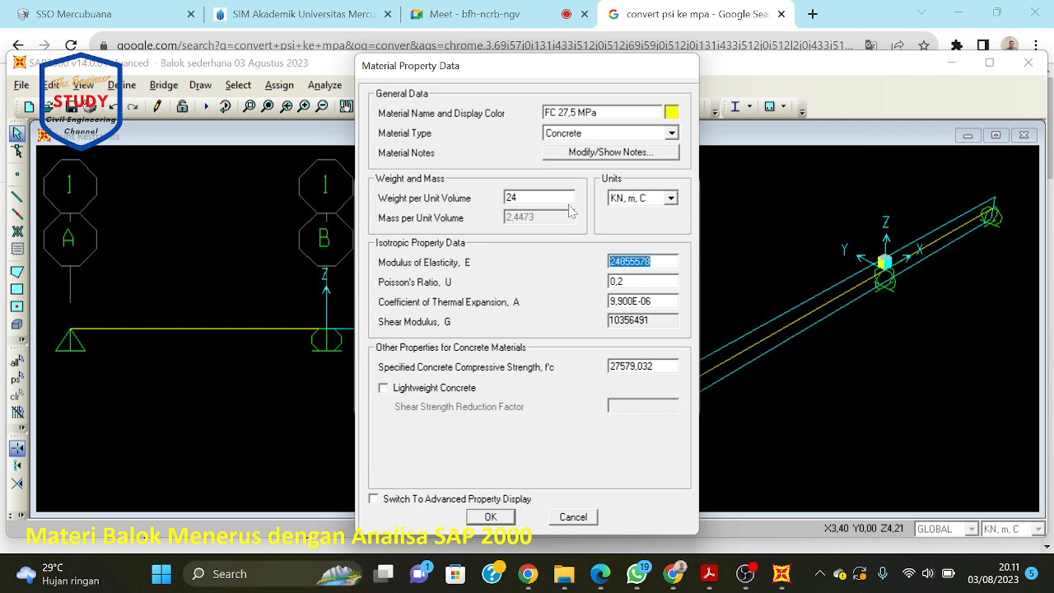
key("shift+Tab")
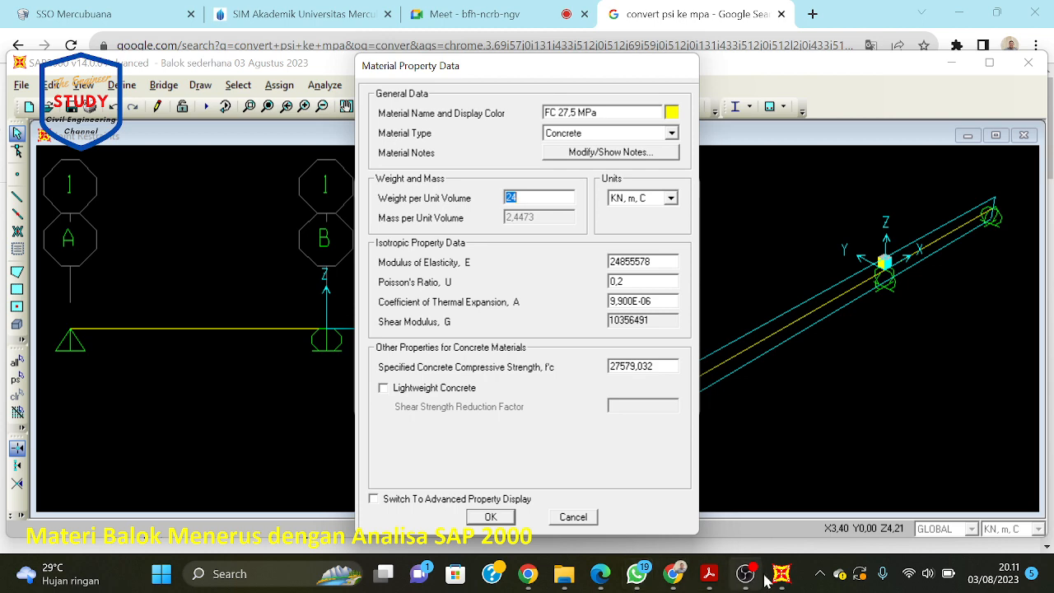
Step: Consult the material slide in the PDF again, return to SAP2000 and switch the material's units to N, mm, C
left_click(709, 574)
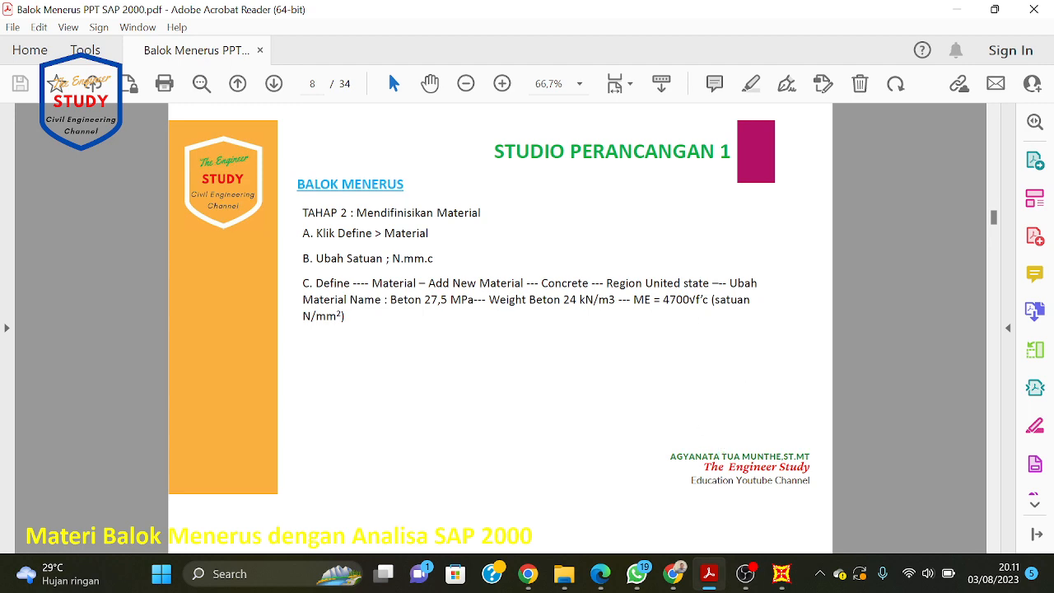
left_click(782, 574)
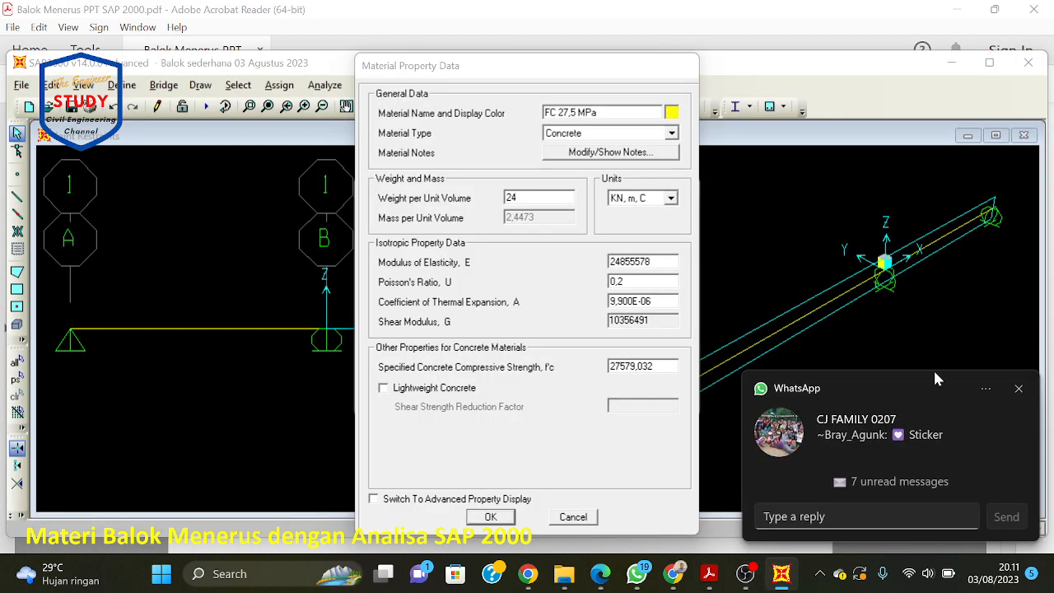
left_click(1023, 388)
left_click(670, 198)
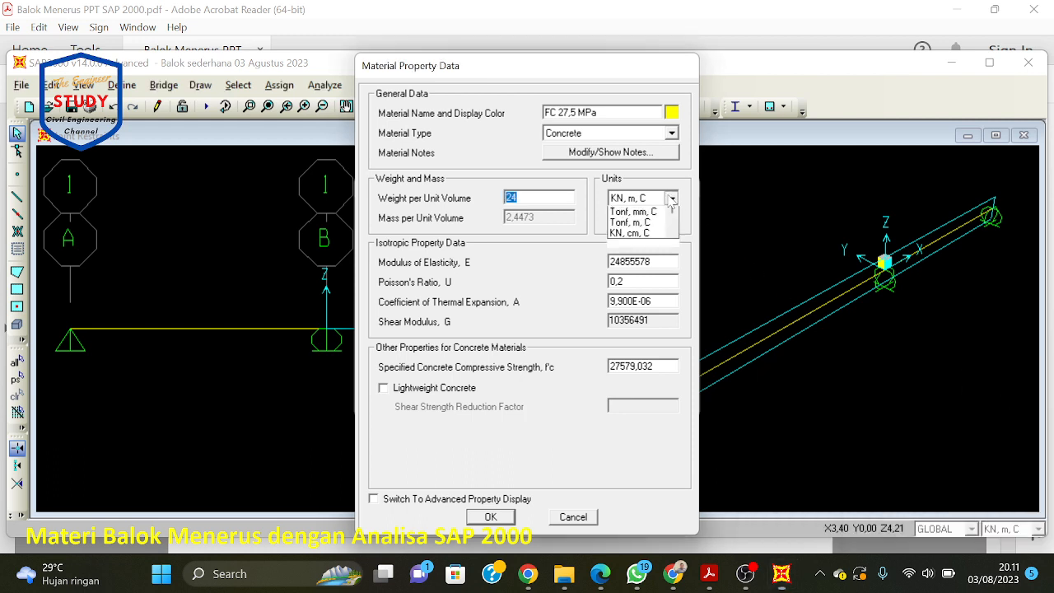
left_click(636, 245)
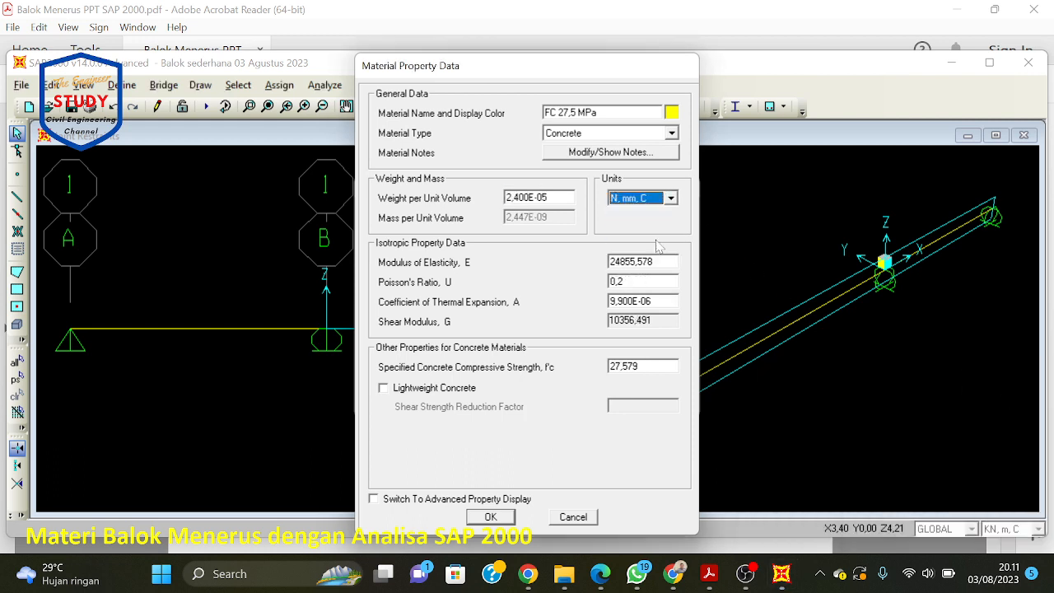
Step: Set the concrete's modulus of elasticity E to 24647
key("Tab")
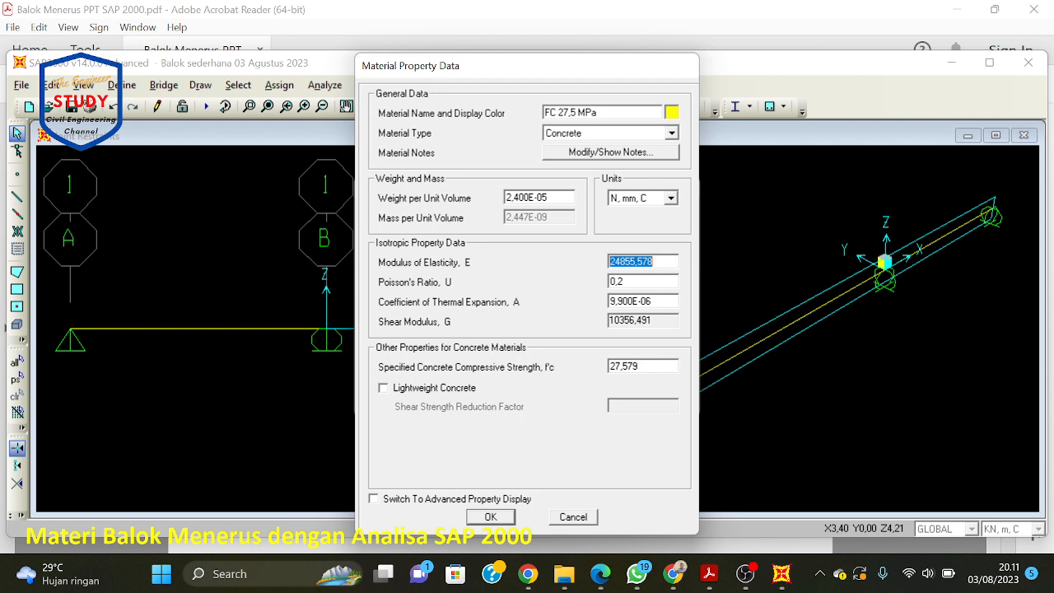
type("24647")
key("Tab")
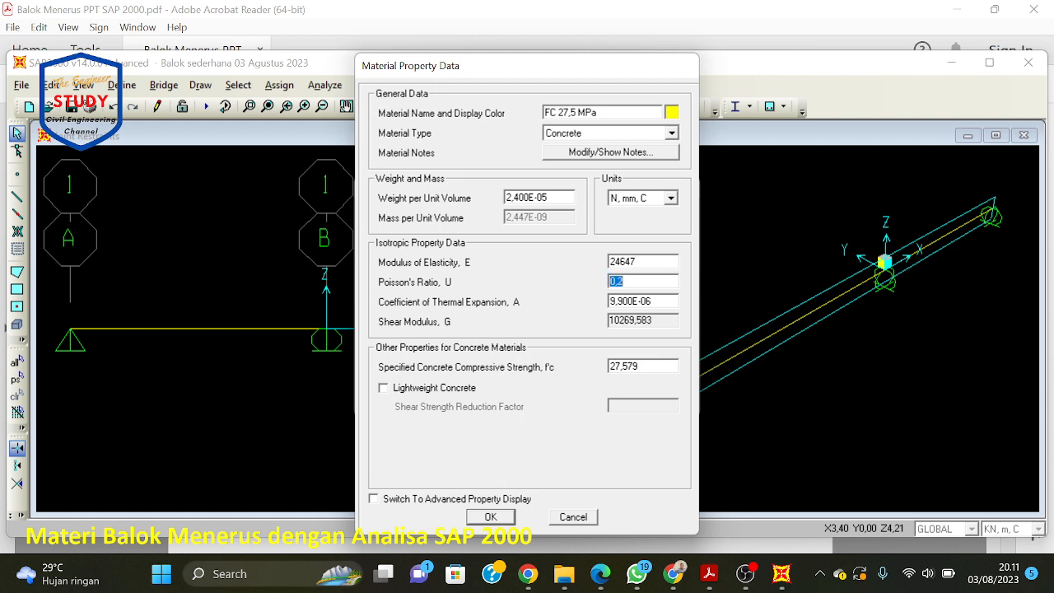
key("shift+Tab")
Step: Set the specified concrete compressive strength f'c to 27,5 and review the other isotropic property values
key("Tab")
key("Tab")
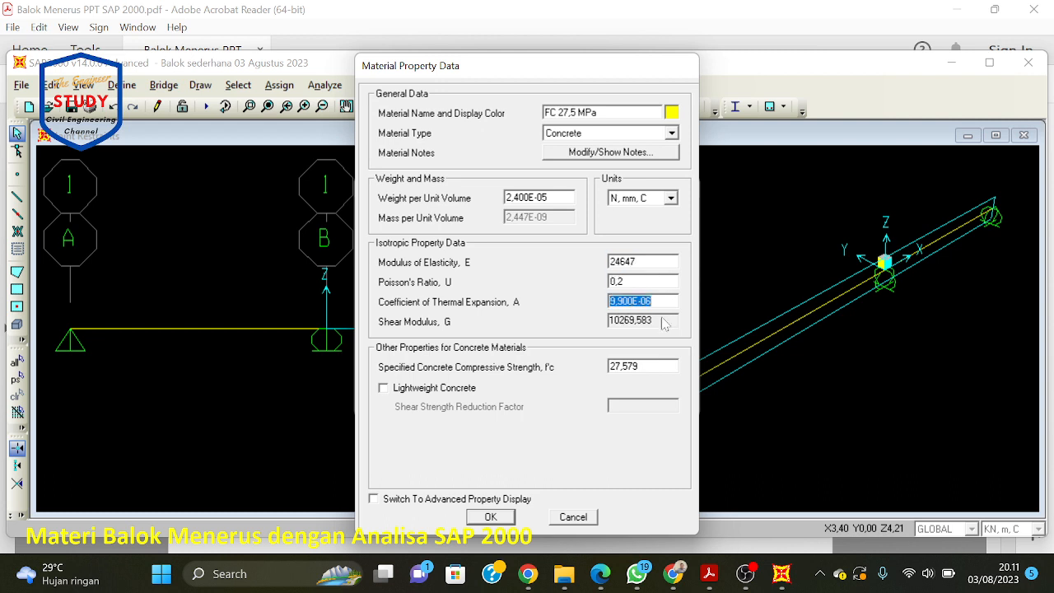
key("Tab")
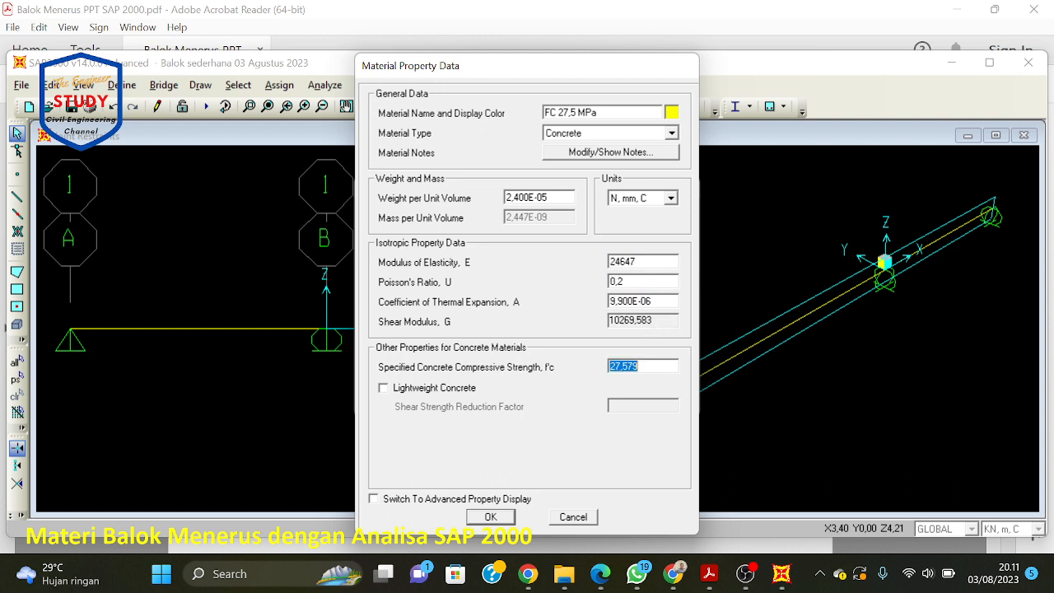
type("2")
left_click(651, 302)
left_click(647, 283)
left_click(646, 302)
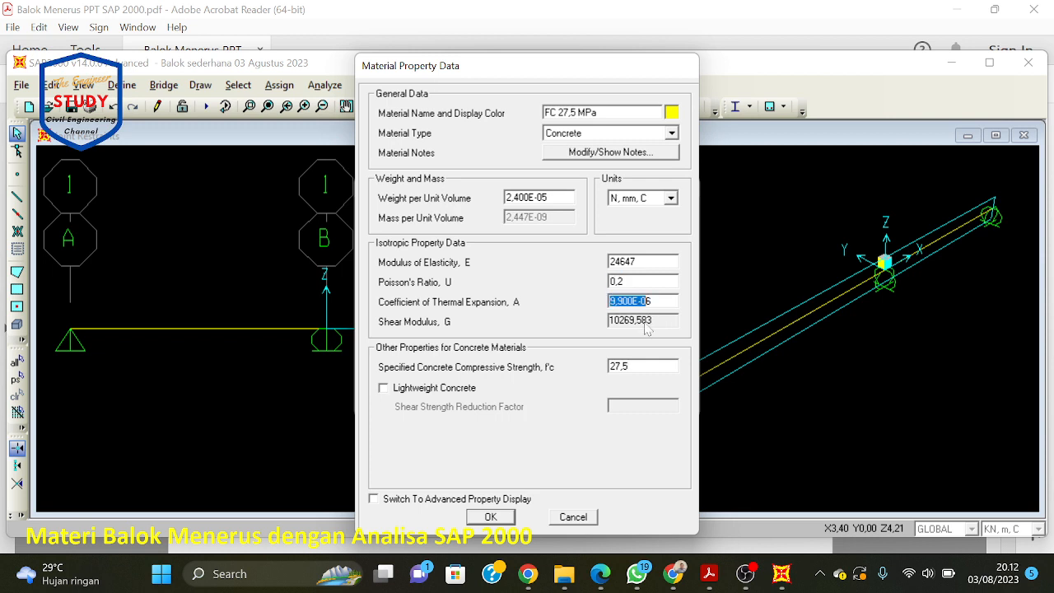
key("shift+Tab")
key("shift+Tab")
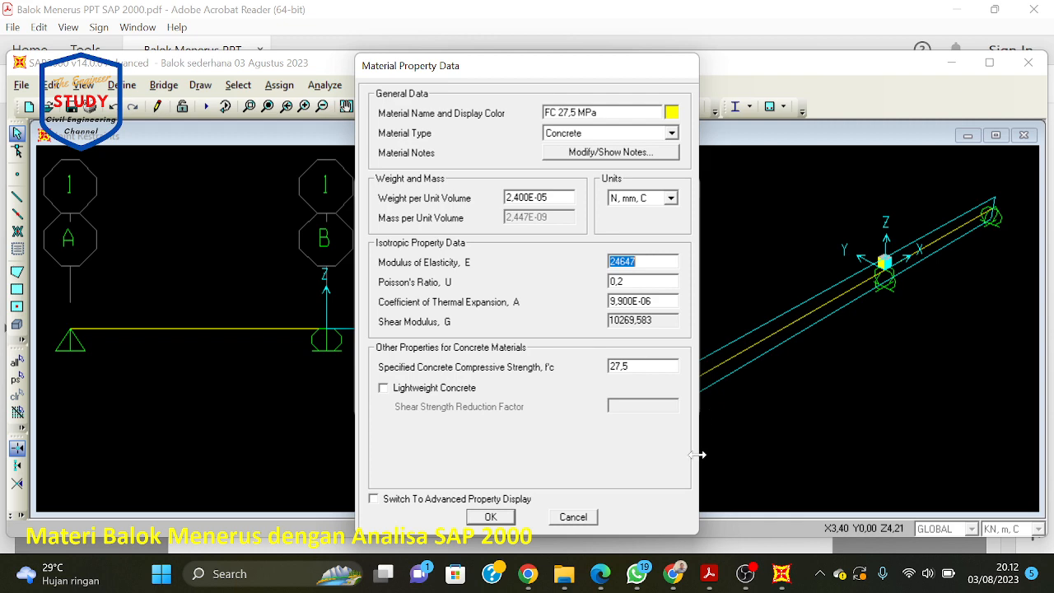
Step: Switch to WhatsApp and paste and send the material property screenshot in the KURSUS SAP 2000 BATCH 2 group
left_click(636, 574)
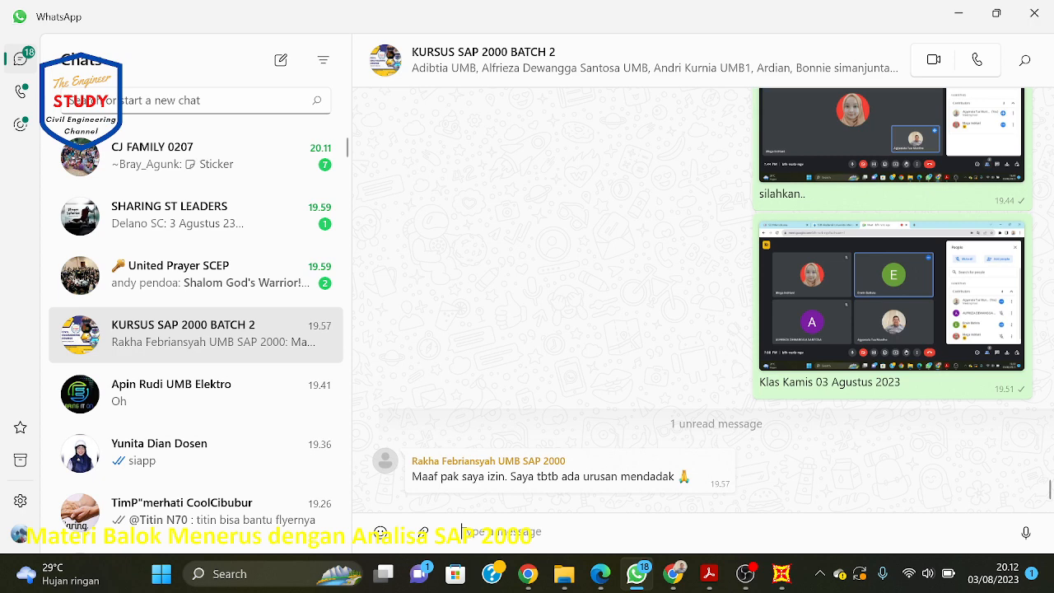
right_click(461, 532)
left_click(520, 473)
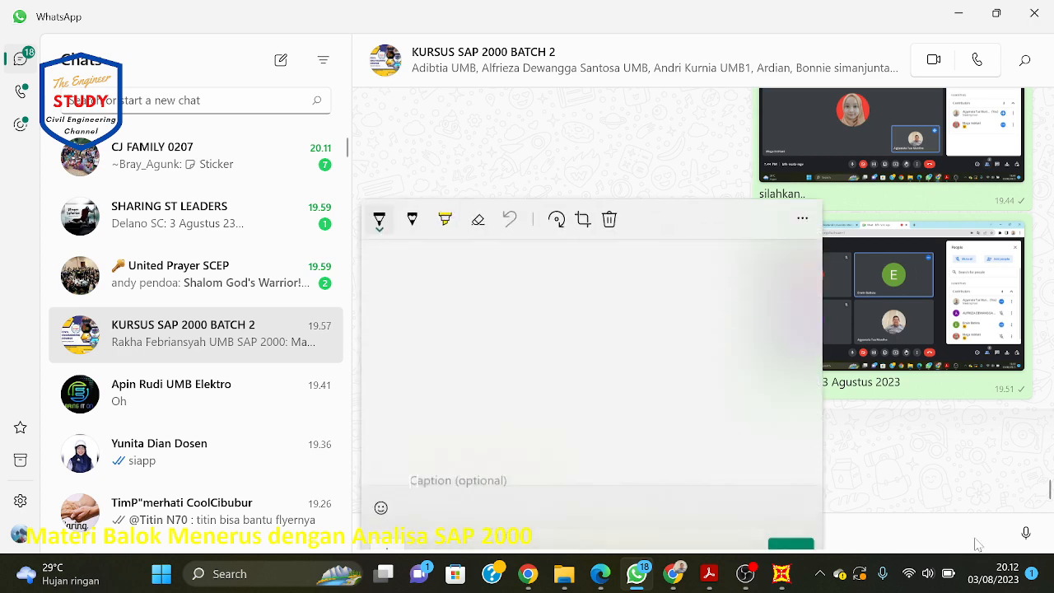
left_click(792, 517)
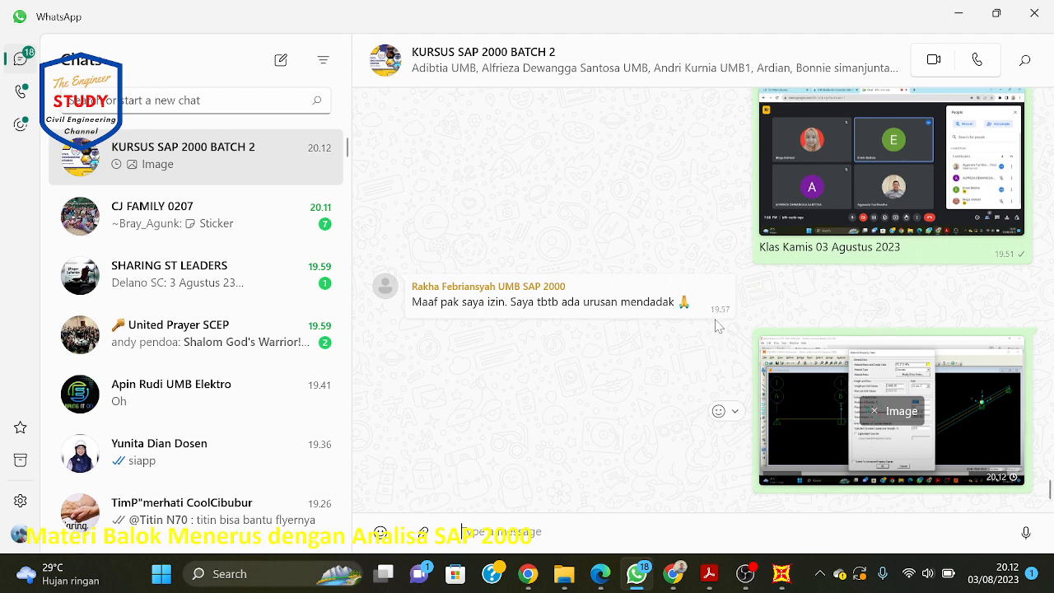
Step: Reply "ok" to the participant's message asking to be excused in the group chat
left_click(752, 299)
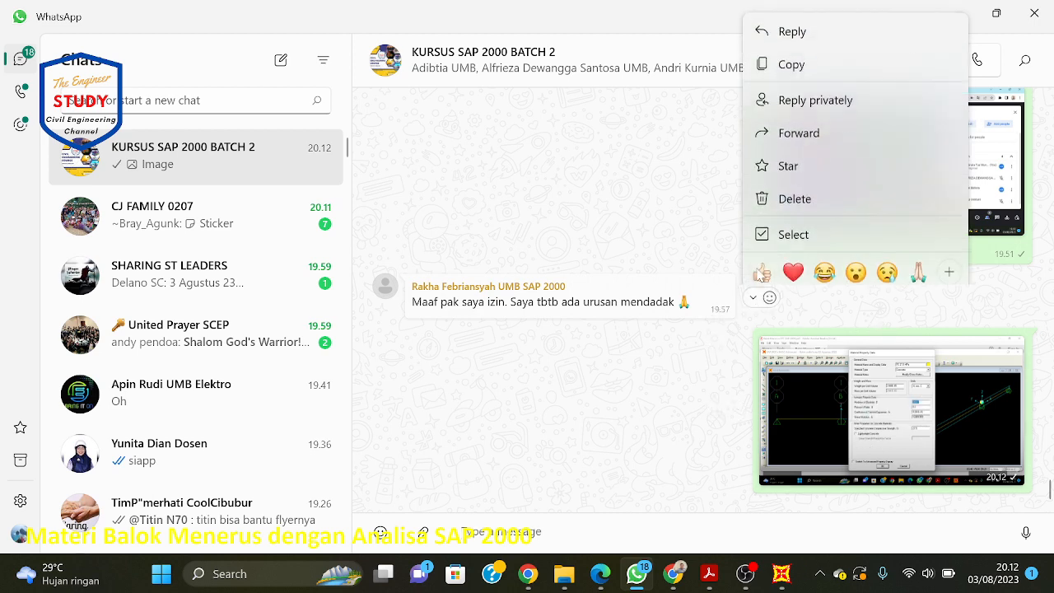
left_click(804, 30)
type("ok")
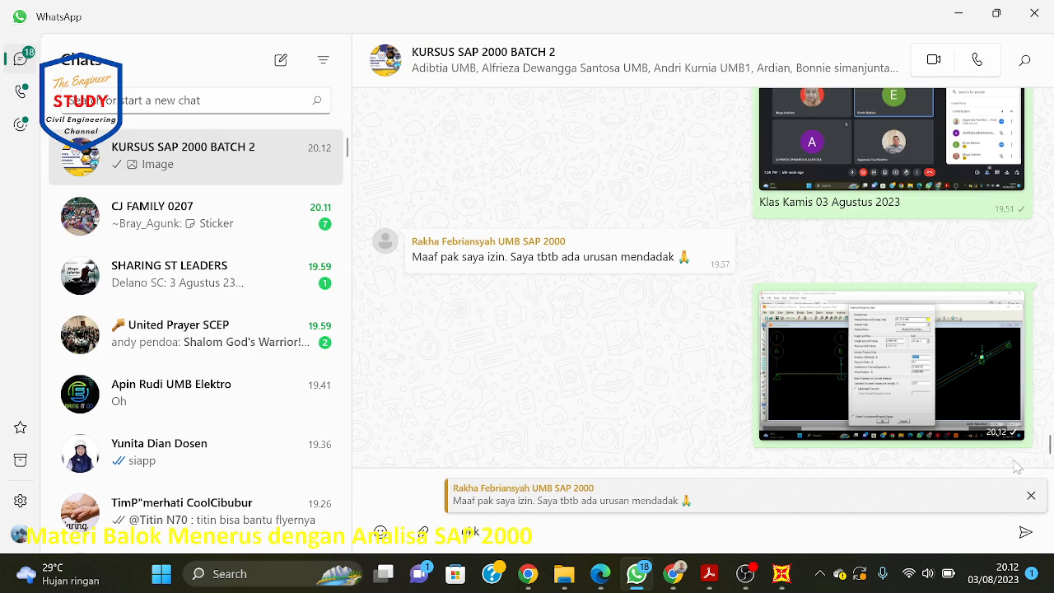
left_click(1030, 535)
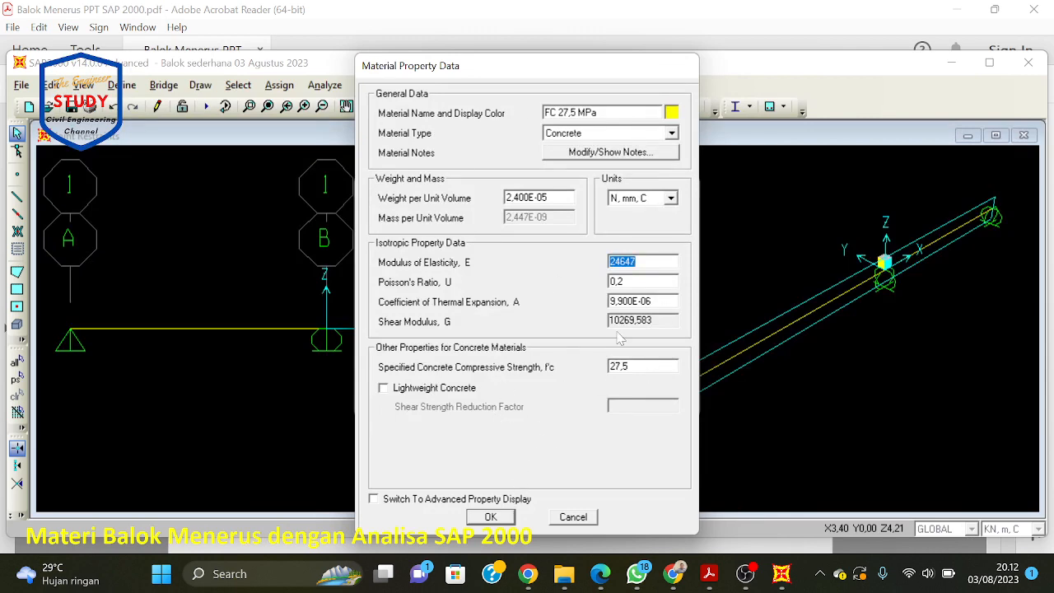
Step: Accept the FC 27,5 MPa material's property data in SAP2000 and close the materials definition
left_click(491, 517)
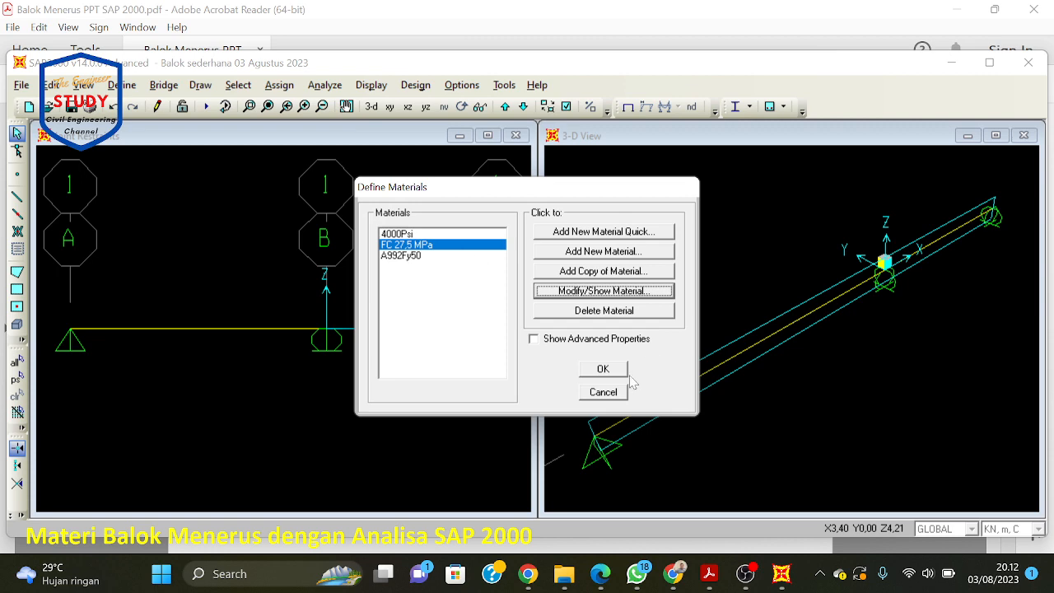
left_click(604, 369)
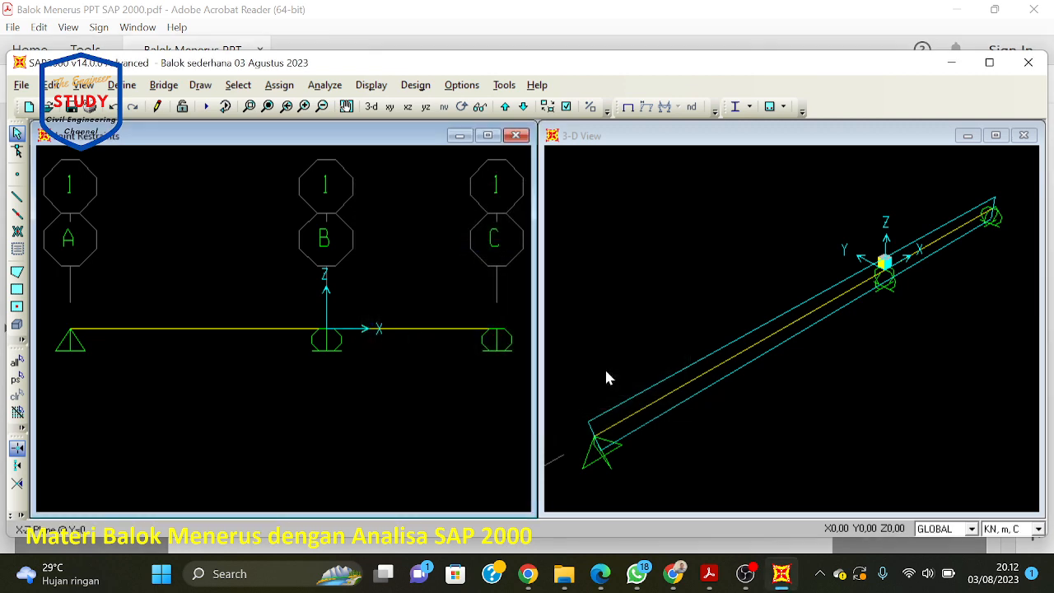
Step: Switch to the Balok Menerus PDF in Acrobat Reader and read the TAHAP 3 instructions for defining the rectangular concrete section
left_click(709, 574)
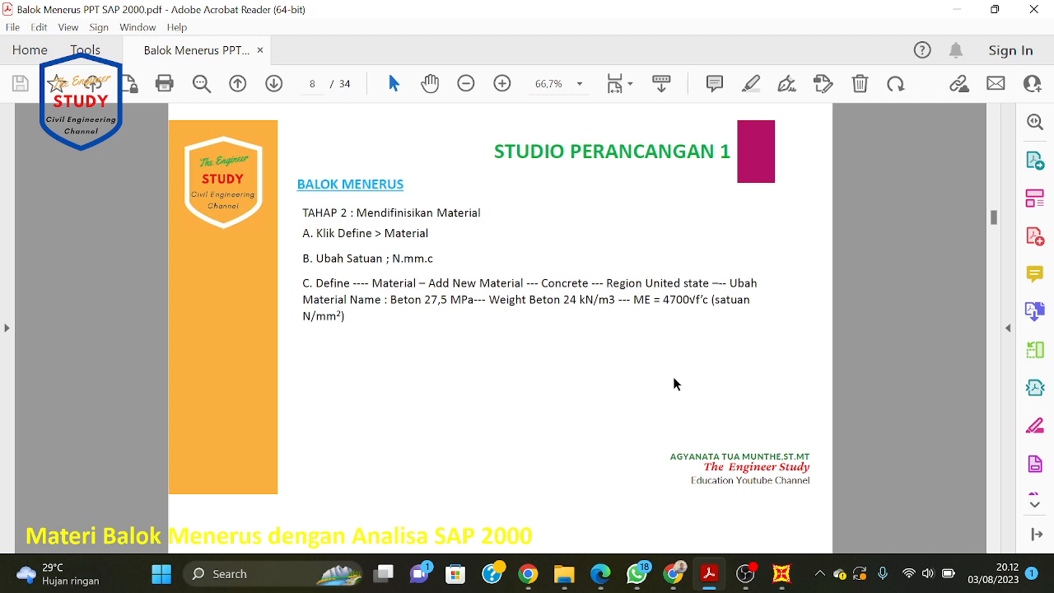
scroll(672, 383, "down", 3)
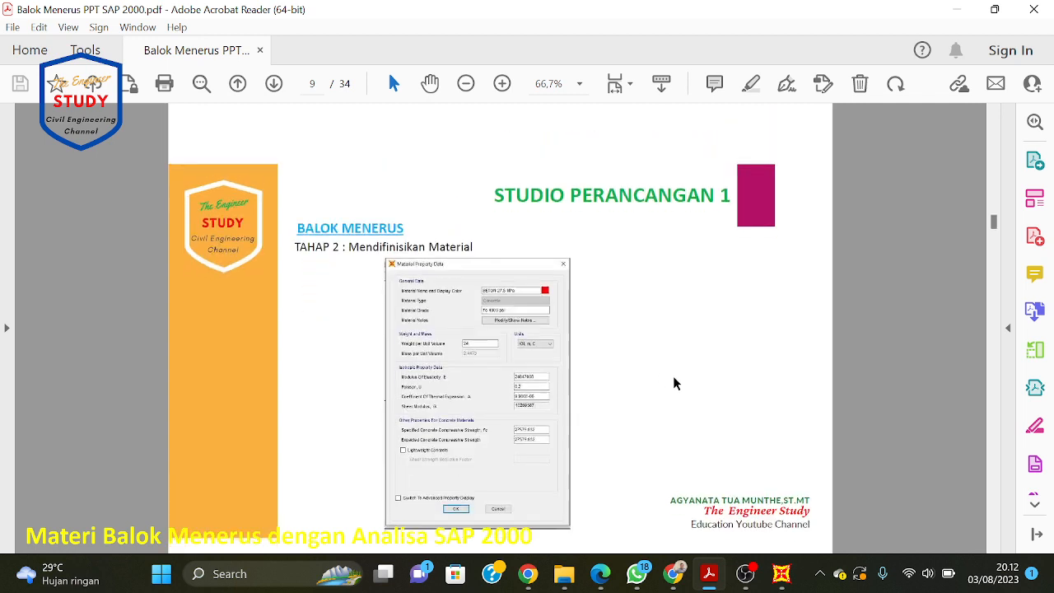
scroll(673, 383, "down", 3)
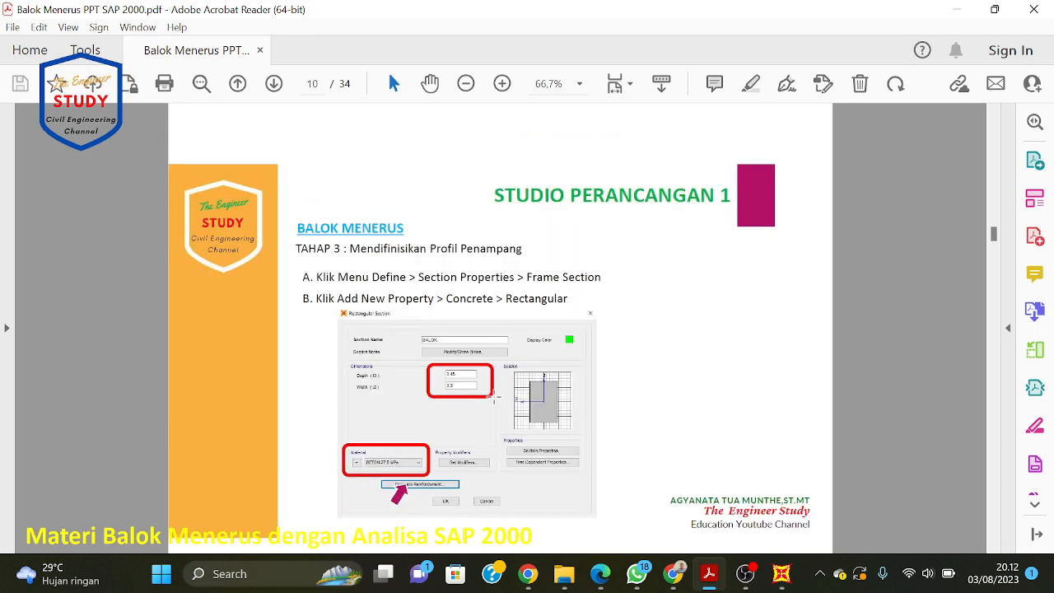
scroll(494, 398, "down", 1)
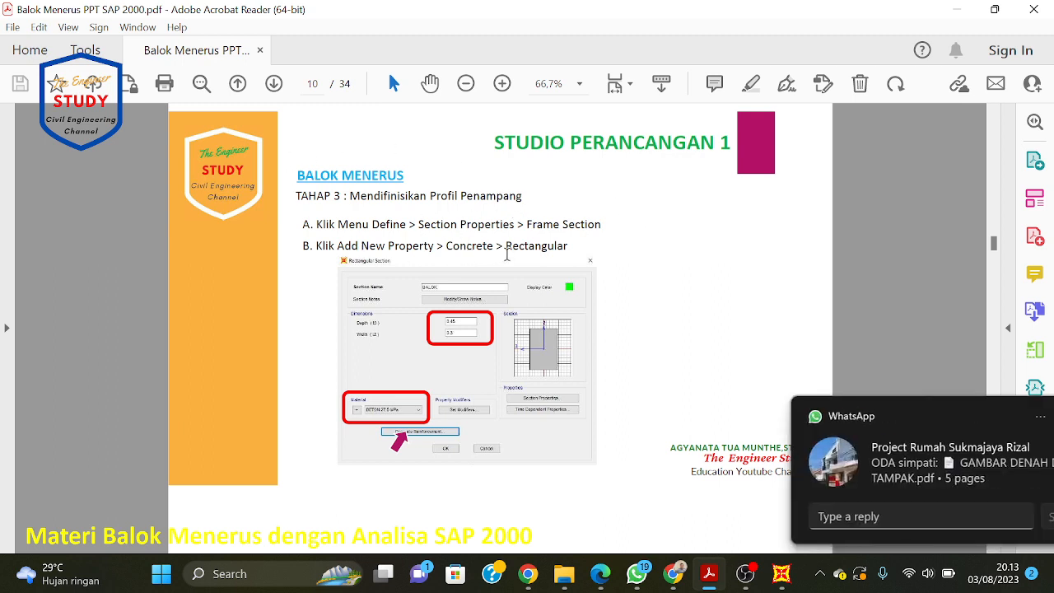
left_click(1019, 419)
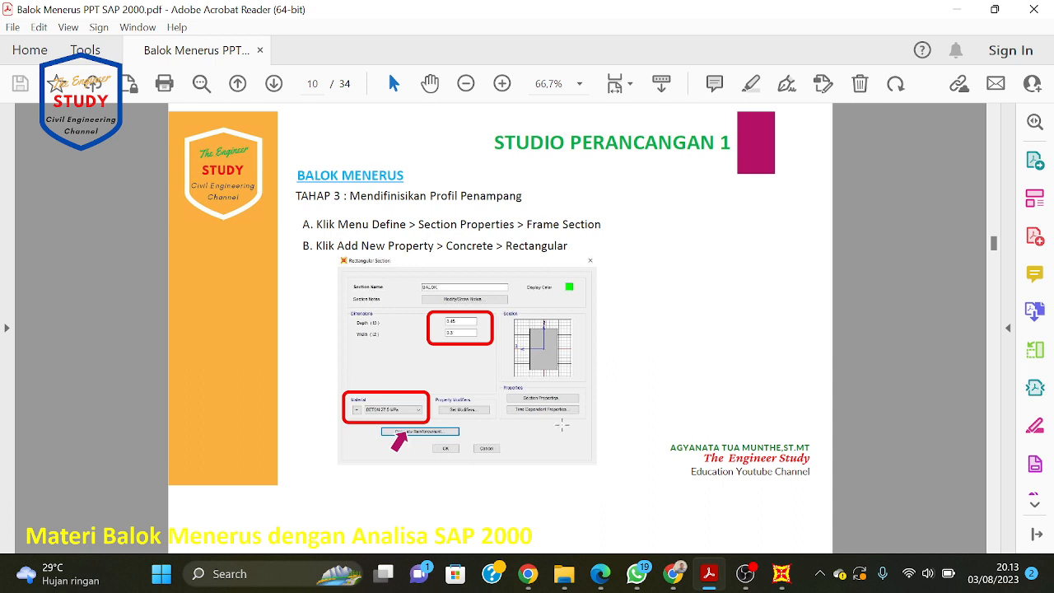
Step: Switch to SAP2000 and set the model's working units to KN, mm, C
left_click(781, 574)
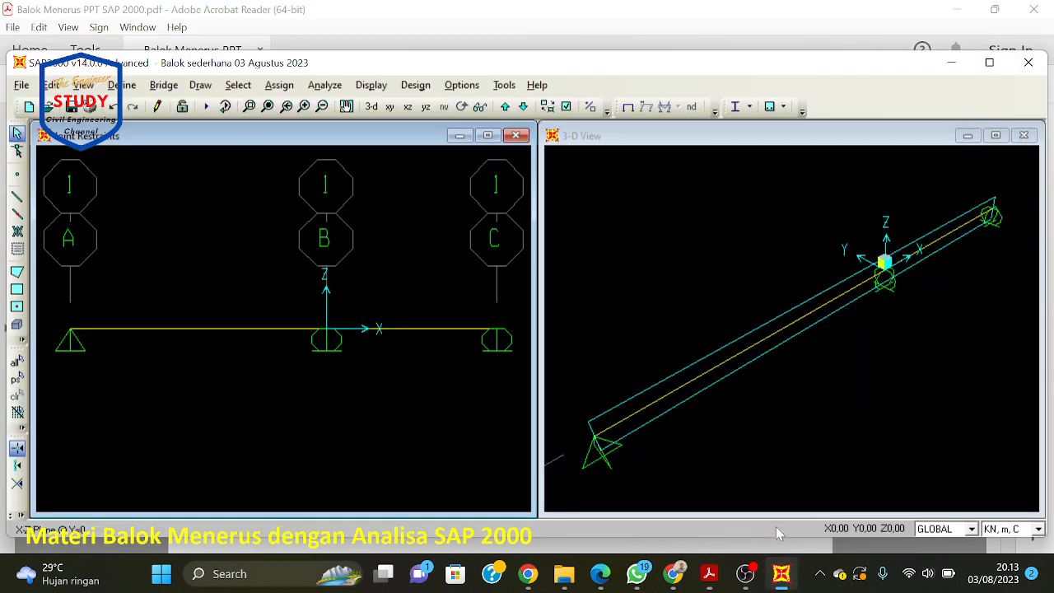
left_click(1008, 531)
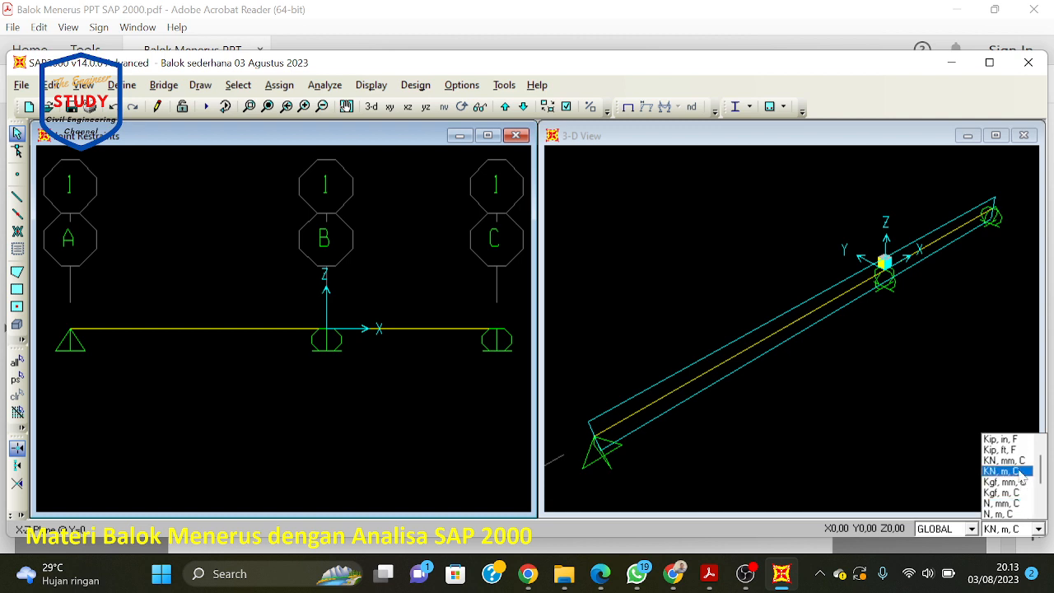
left_click(1019, 464)
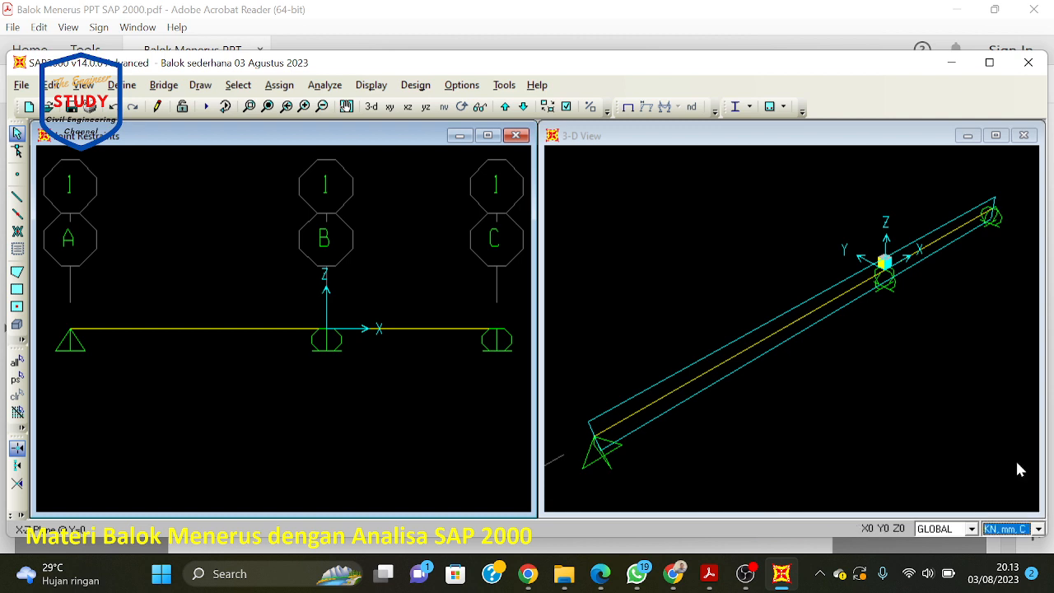
Step: Start a new frame section property with the Concrete type and a Rectangular shape
left_click(123, 84)
mouse_move(147, 129)
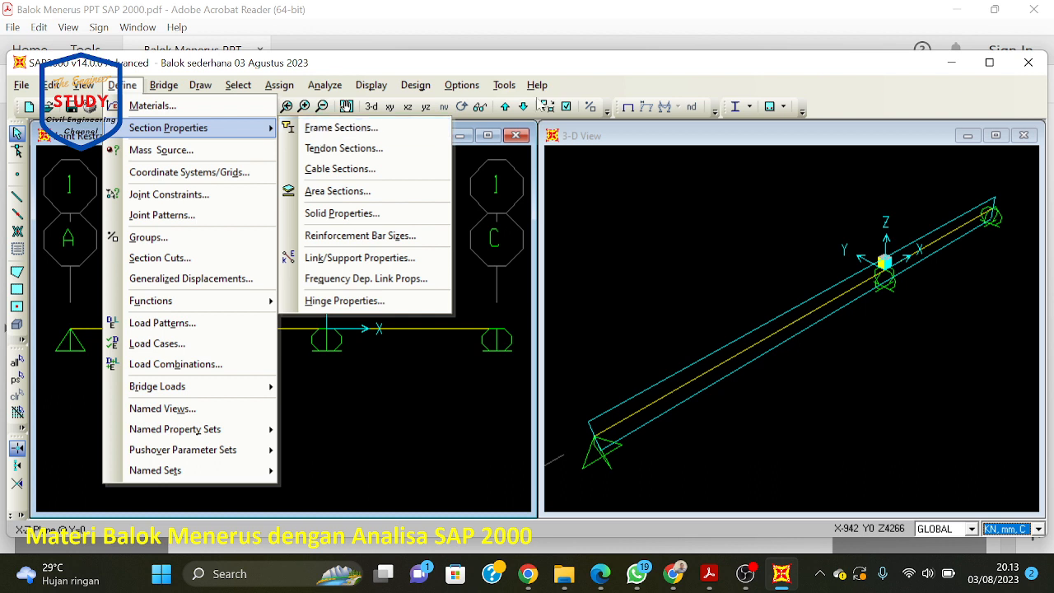
left_click(578, 65)
left_click(122, 85)
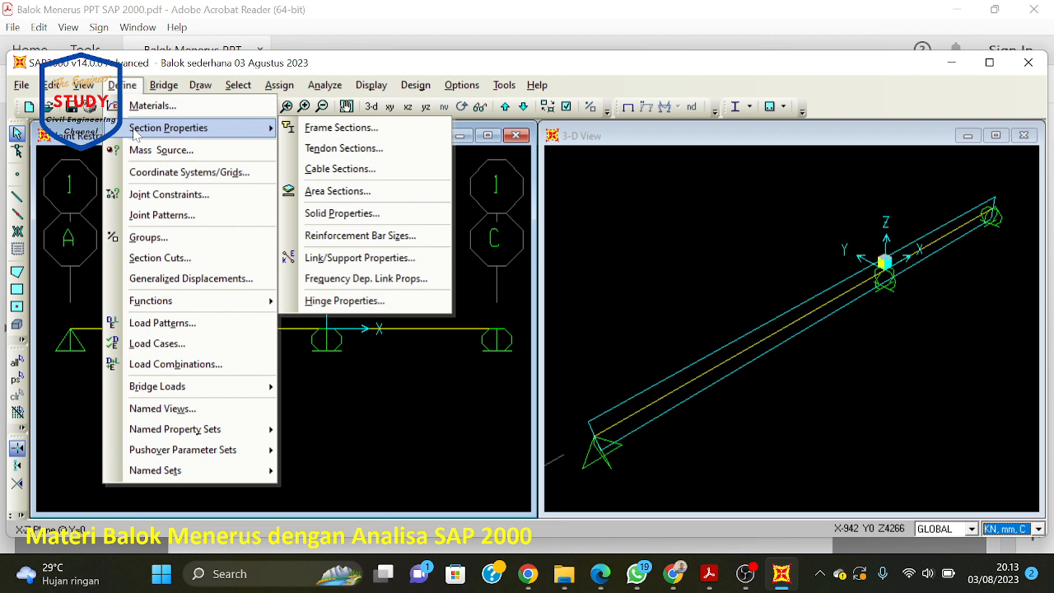
left_click(341, 129)
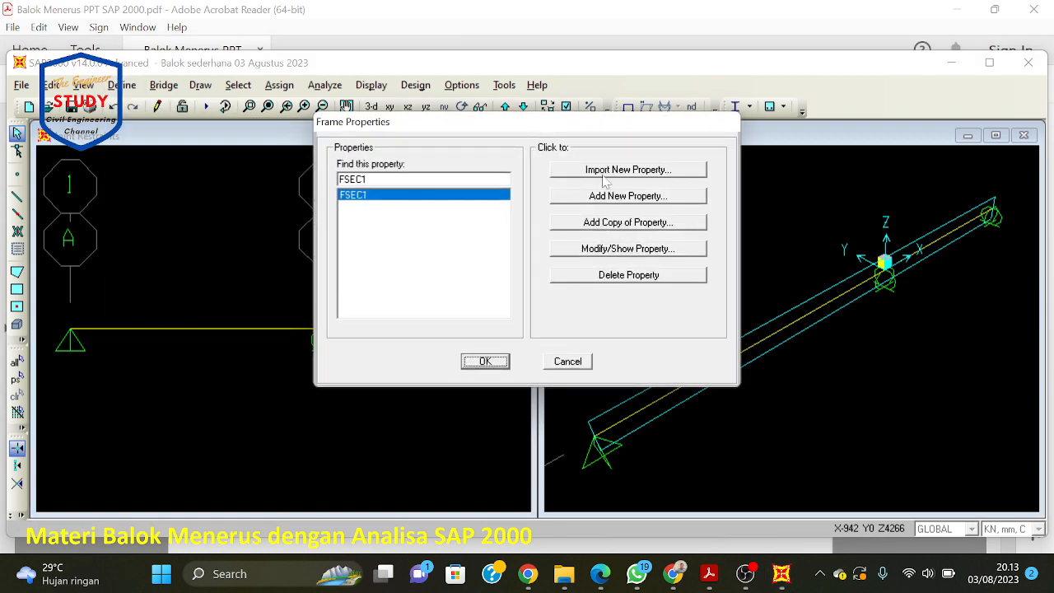
left_click(616, 203)
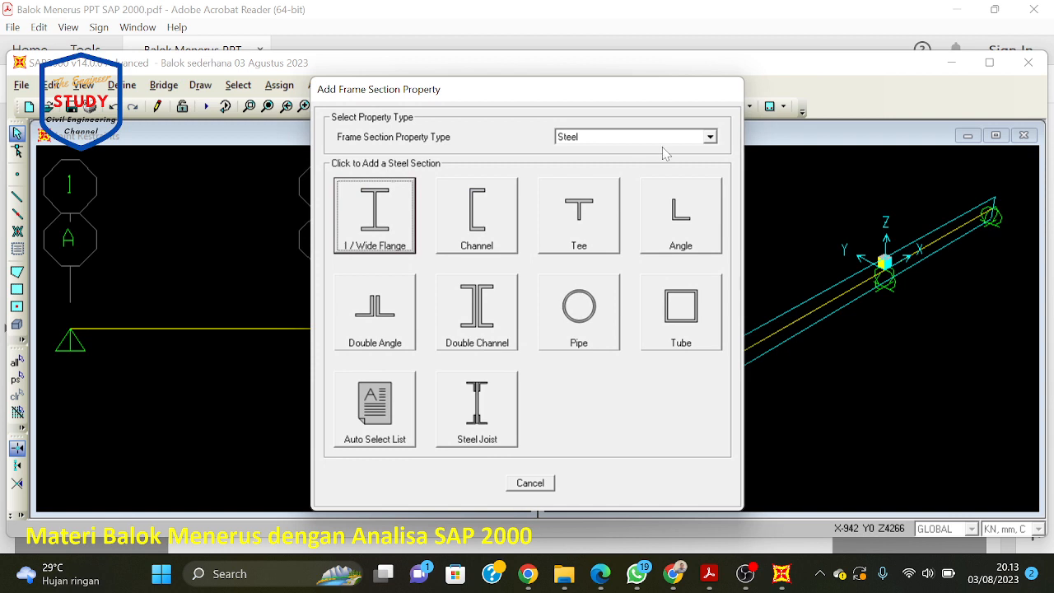
left_click(709, 138)
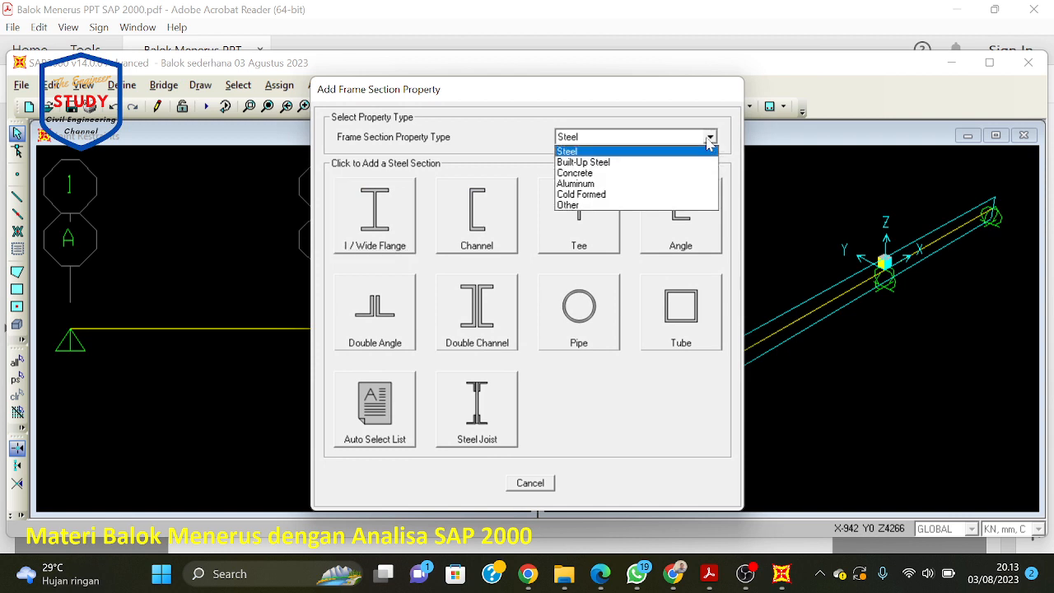
left_click(685, 174)
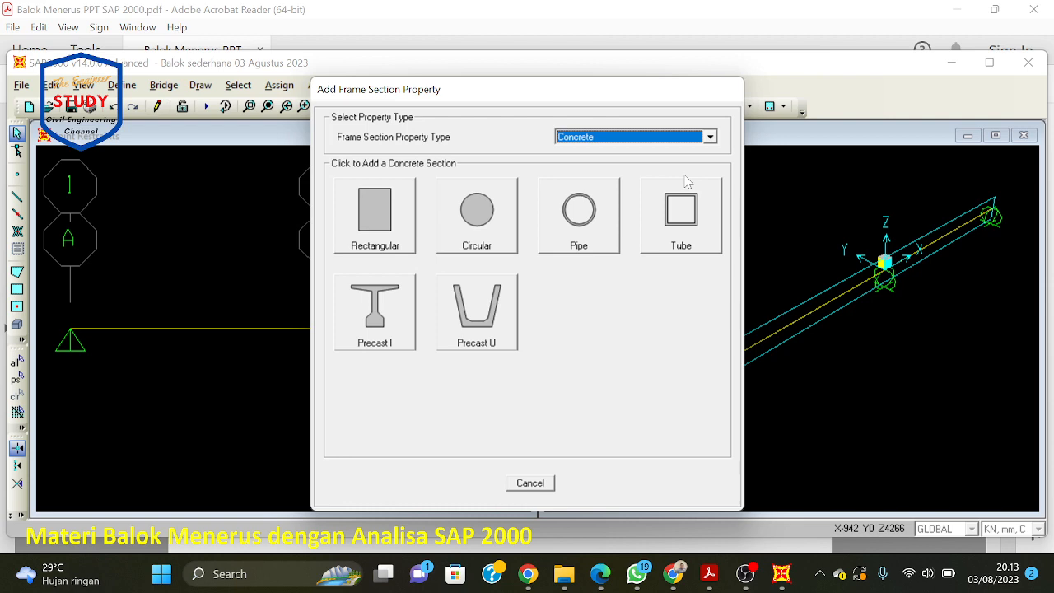
left_click(394, 223)
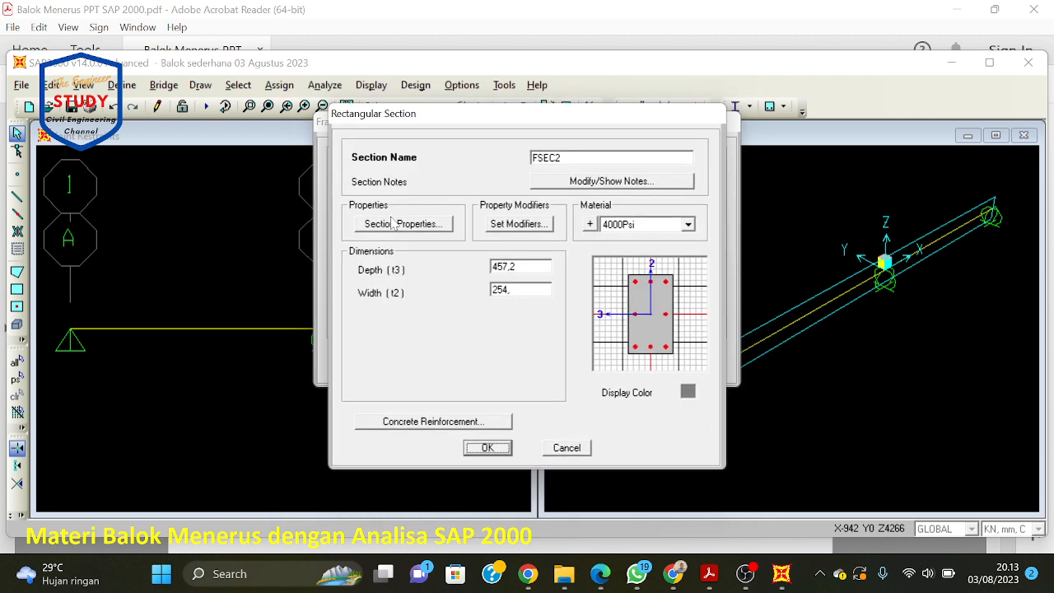
Step: Name the new rectangular section B30x45
left_click(562, 157)
left_click(1021, 420)
key("BackSpace")
key("BackSpace")
key("BackSpace")
key("BackSpace")
key("BackSpace")
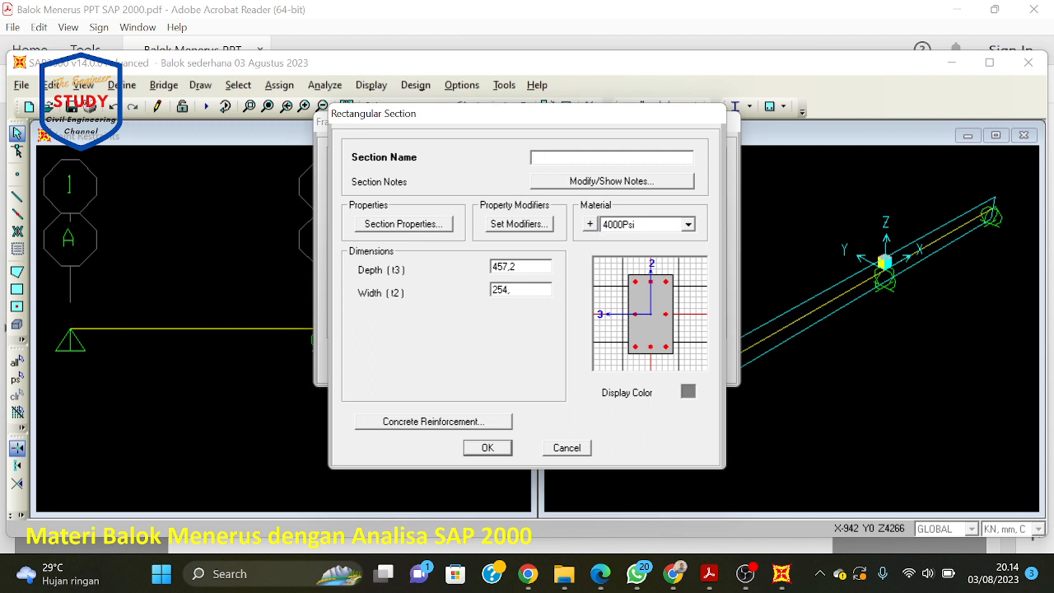
type("B")
type("alok")
type("30x45")
key("BackSpace")
key("BackSpace")
key("BackSpace")
key("BackSpace")
key("BackSpace")
Step: Review the section's calculated properties and its stiffness modification factors
left_click(402, 223)
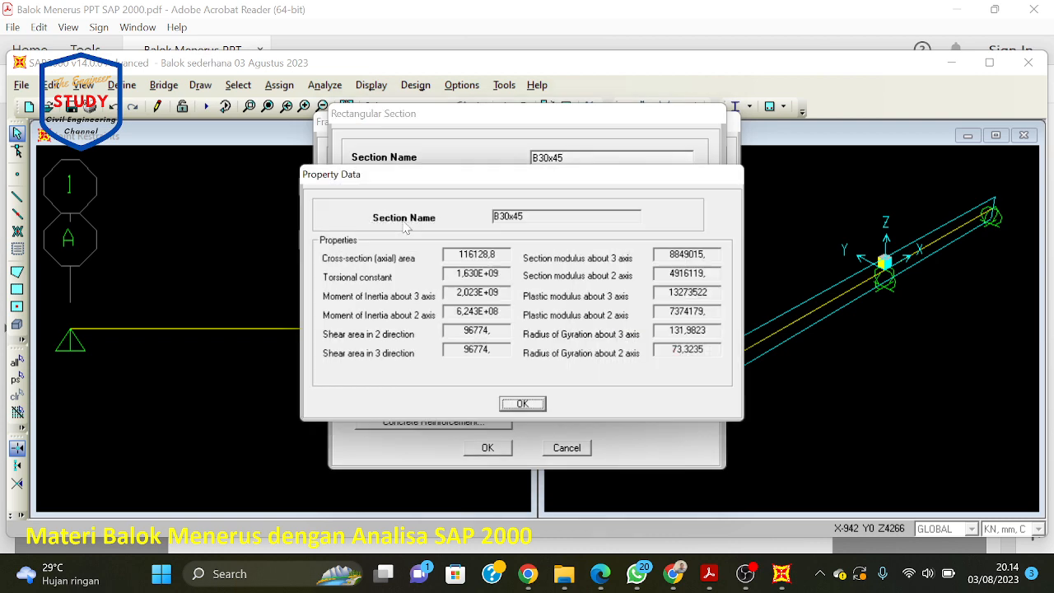
left_click(522, 403)
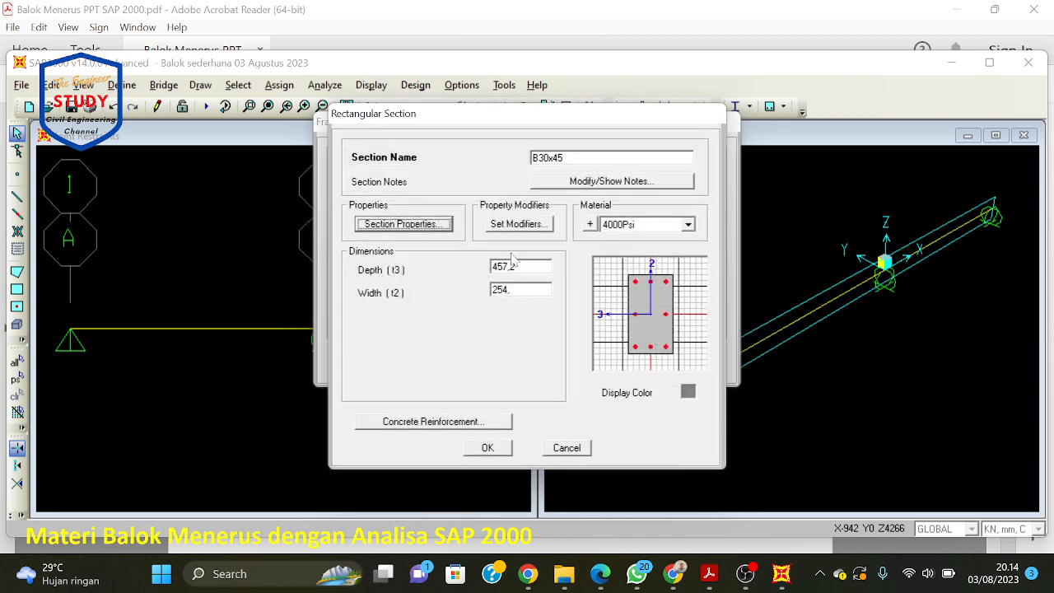
left_click(531, 224)
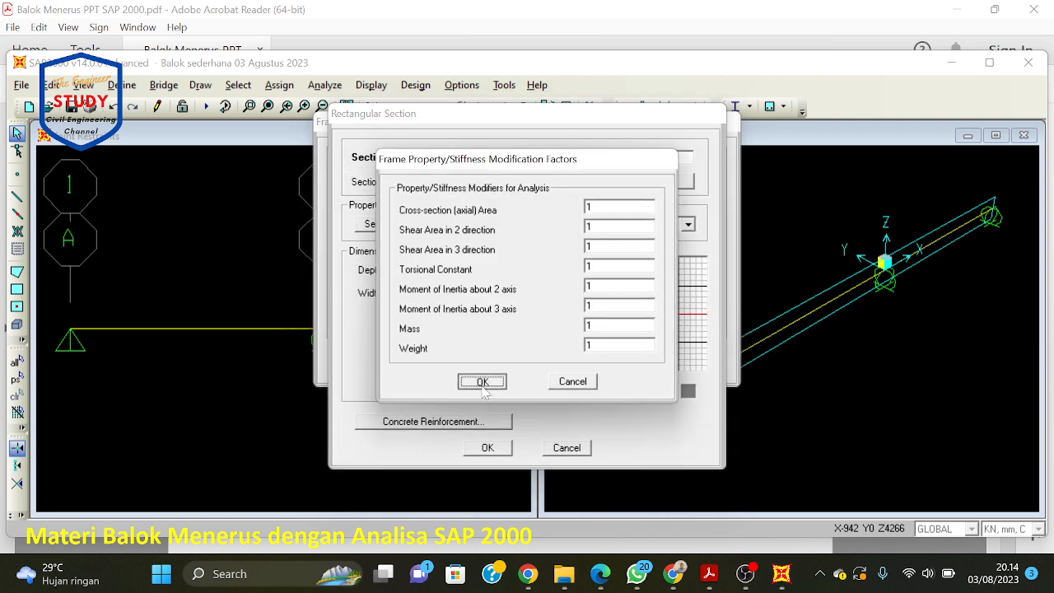
left_click(483, 382)
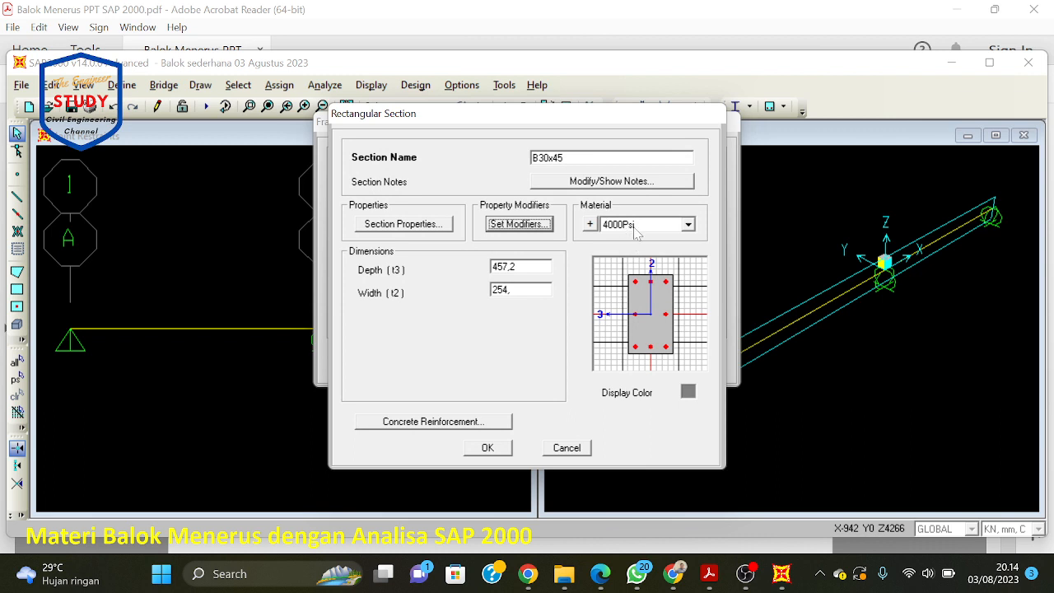
Step: Assign the FC 27,5 MPa material to the B30x45 section and set its depth to 450 mm and width to 300 mm
left_click(688, 224)
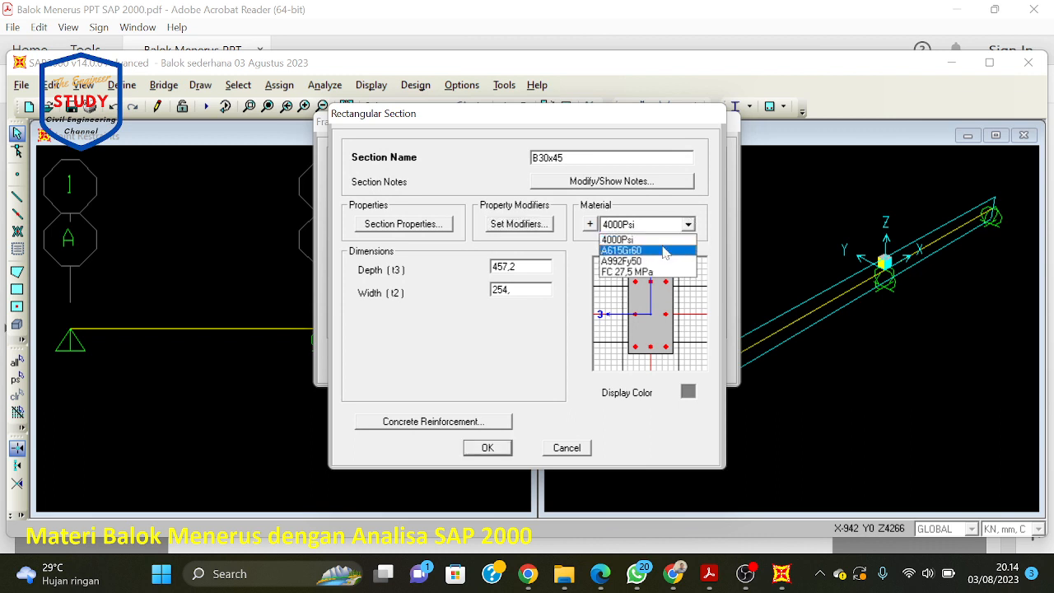
left_click(655, 272)
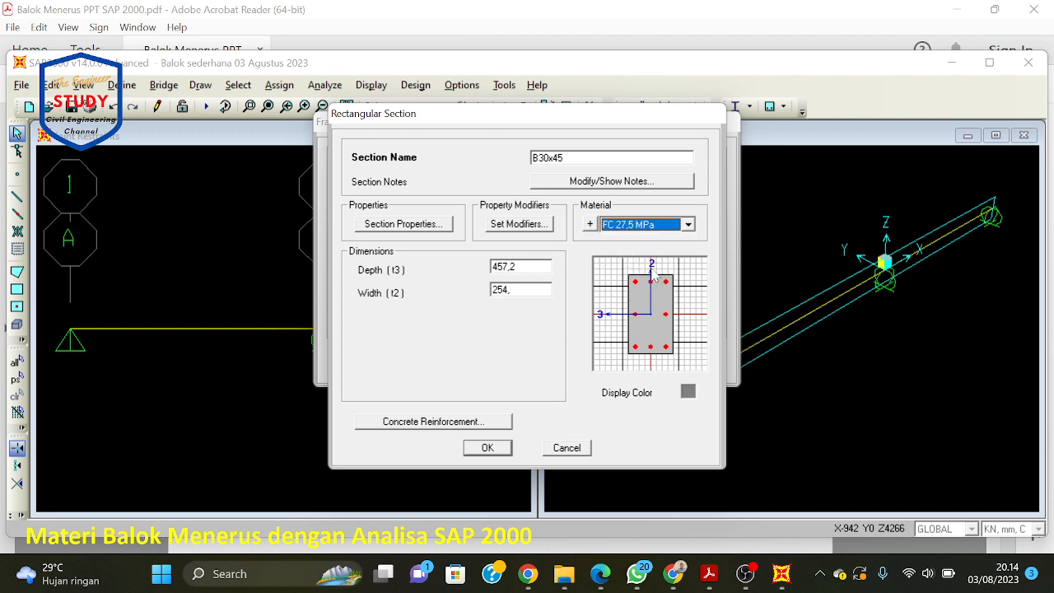
double_click(513, 267)
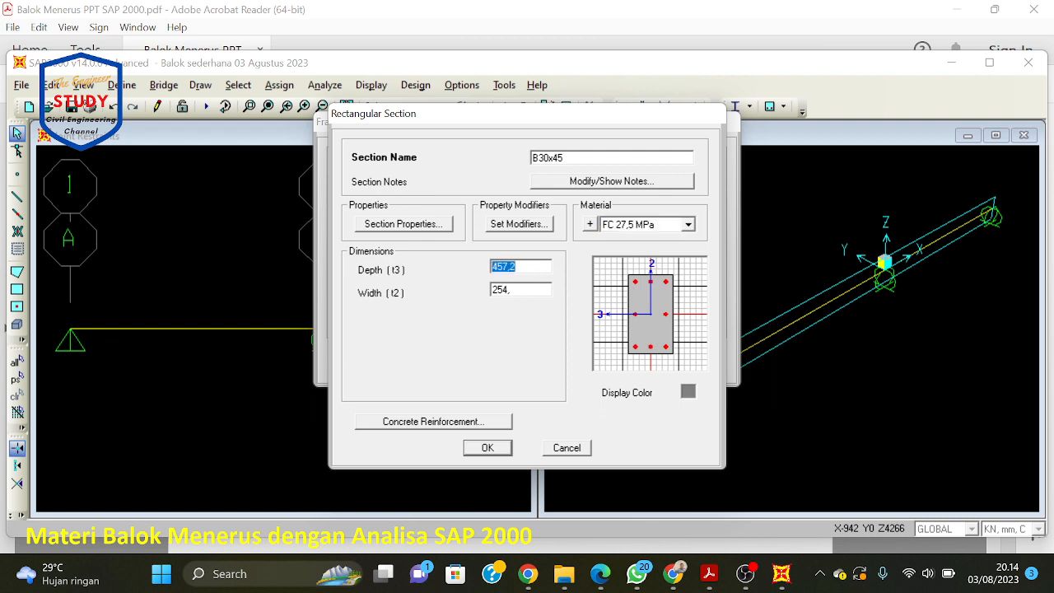
key("BackSpace")
type("450")
key("Tab")
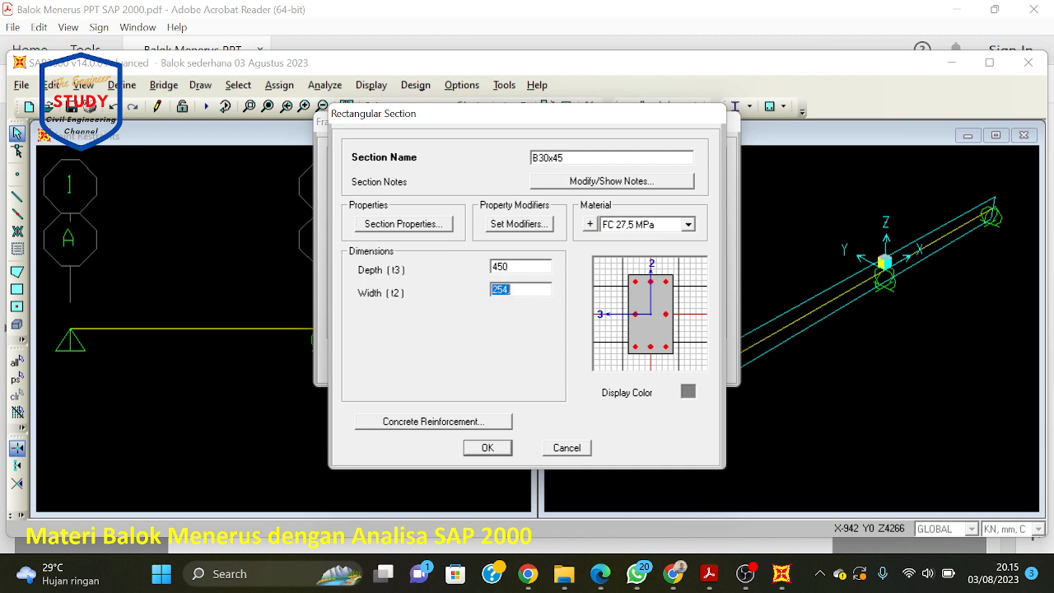
type("300")
double_click(528, 269)
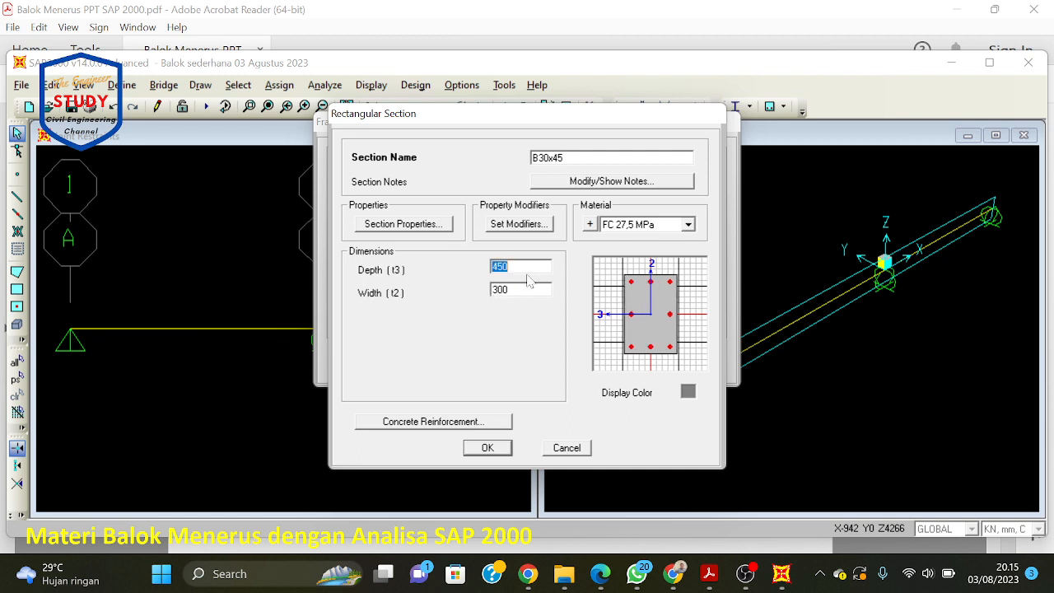
key("Tab")
Step: Open the section's concrete reinforcement data and set the design type to Beam (M3 Design Only)
left_click(460, 423)
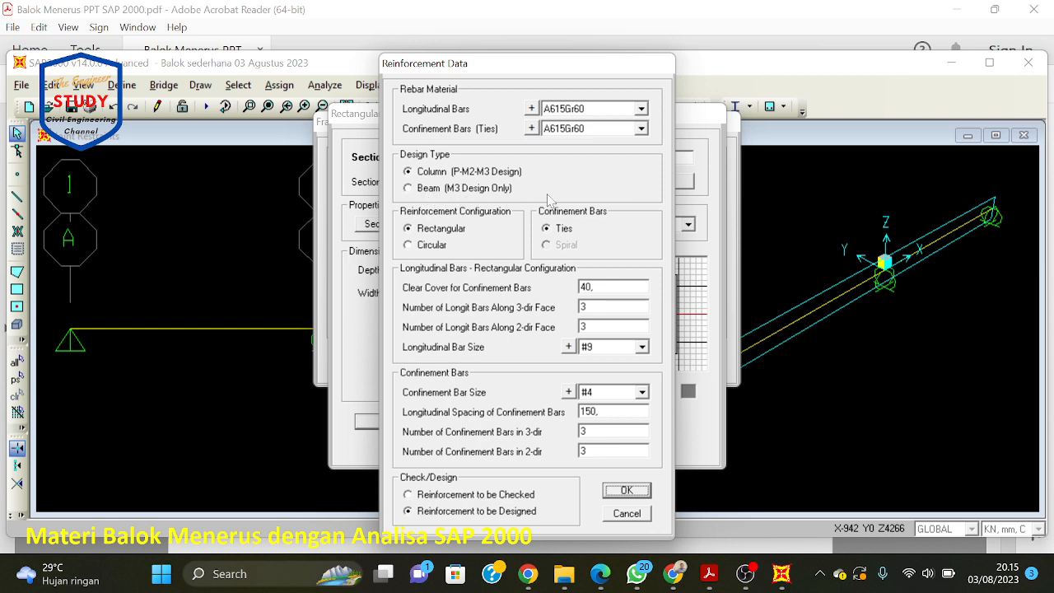
left_click(416, 190)
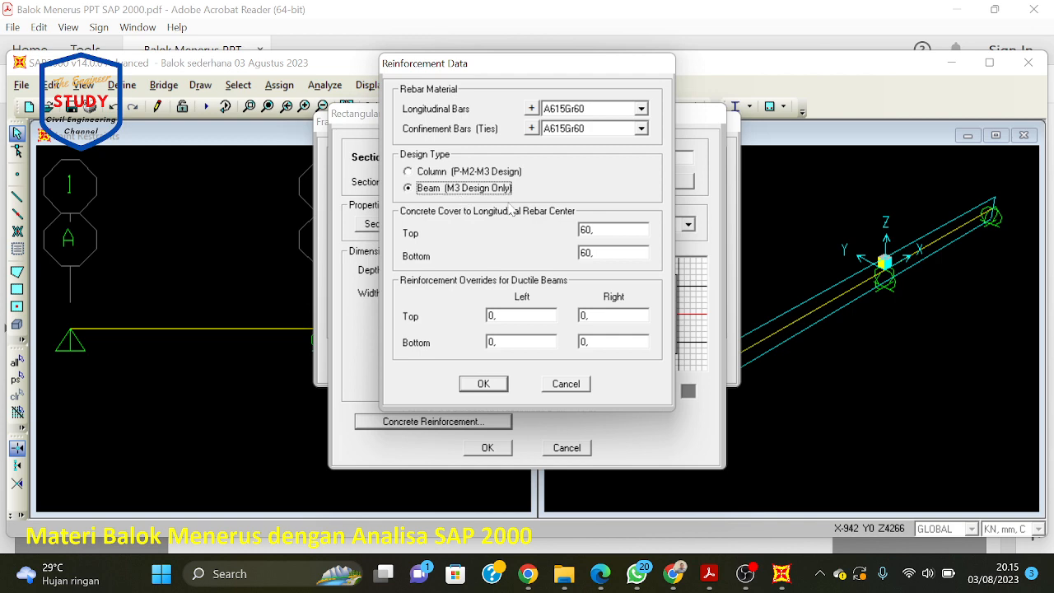
Step: Switch to the Balok Menerus PDF and look up the concrete cover and the reinforcement settings for the beam section
left_click(709, 575)
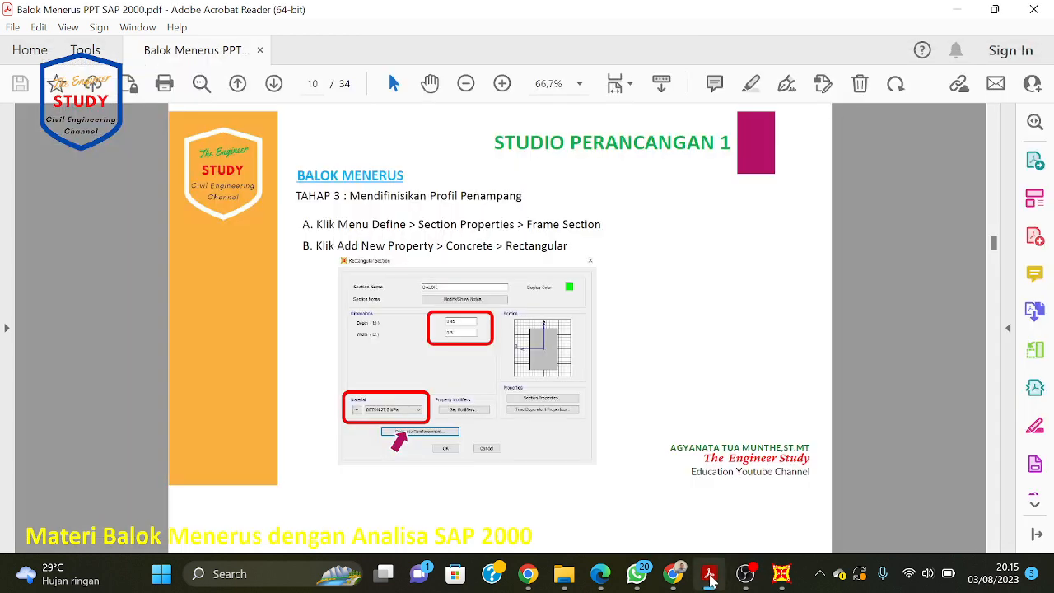
scroll(607, 334, "up", 3)
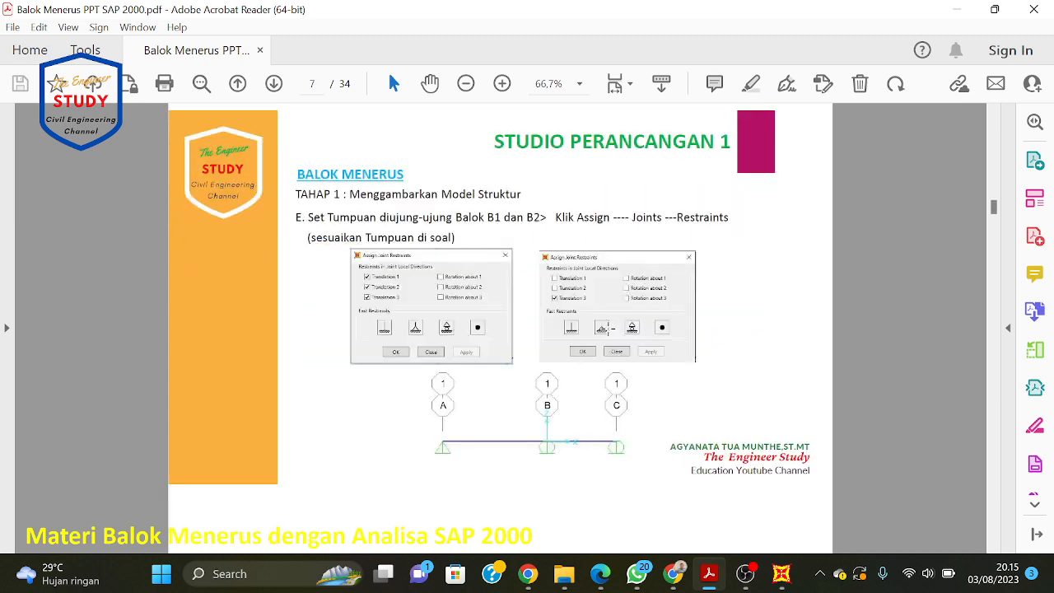
scroll(607, 335, "up", 4)
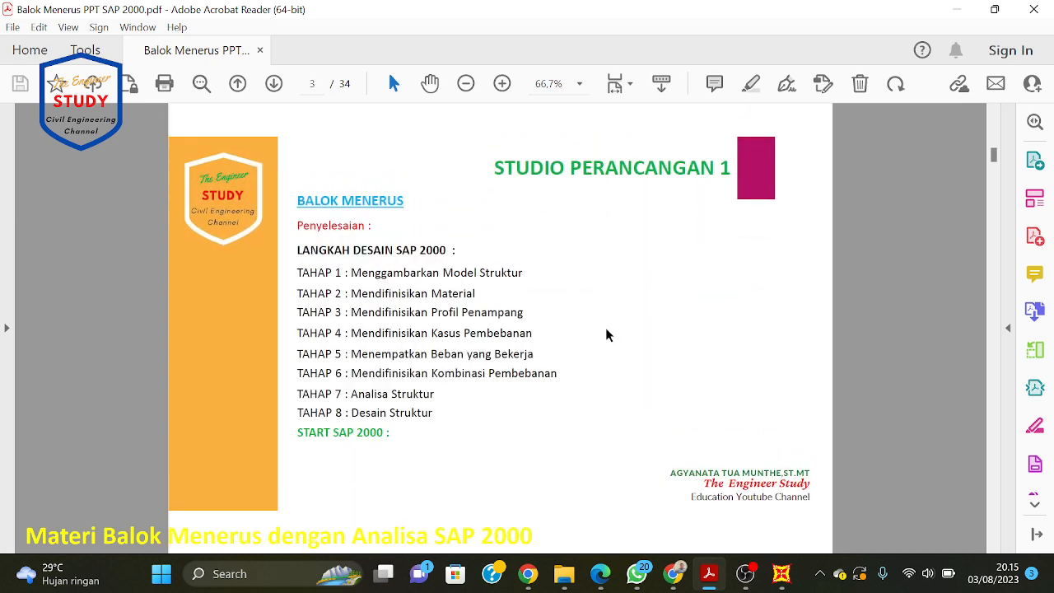
scroll(607, 334, "up", 1)
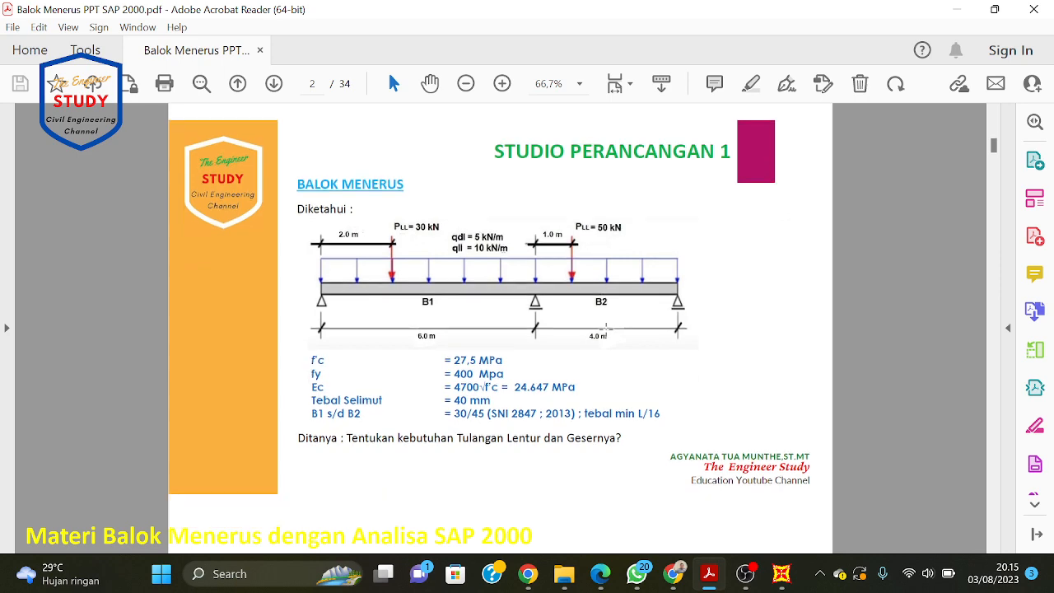
scroll(607, 332, "down", 5)
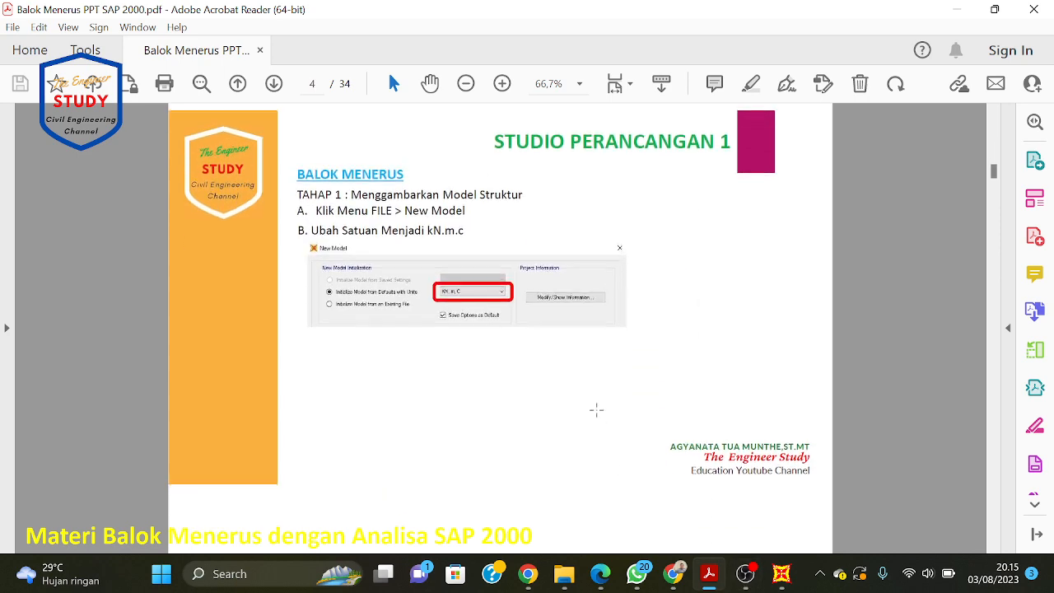
scroll(596, 411, "down", 10)
scroll(598, 416, "down", 10)
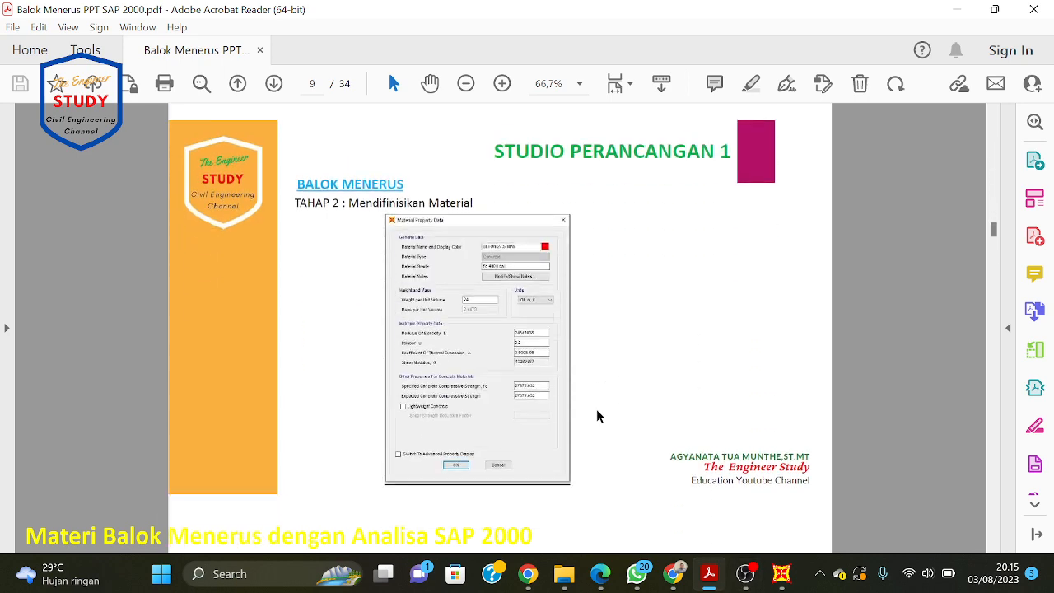
scroll(598, 403, "down", 10)
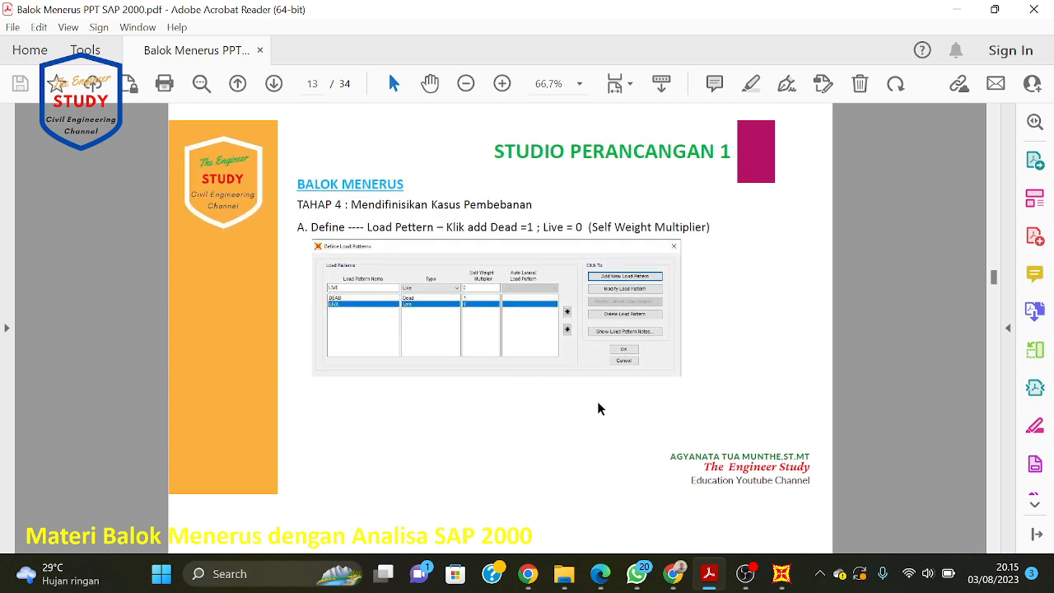
scroll(599, 401, "down", 10)
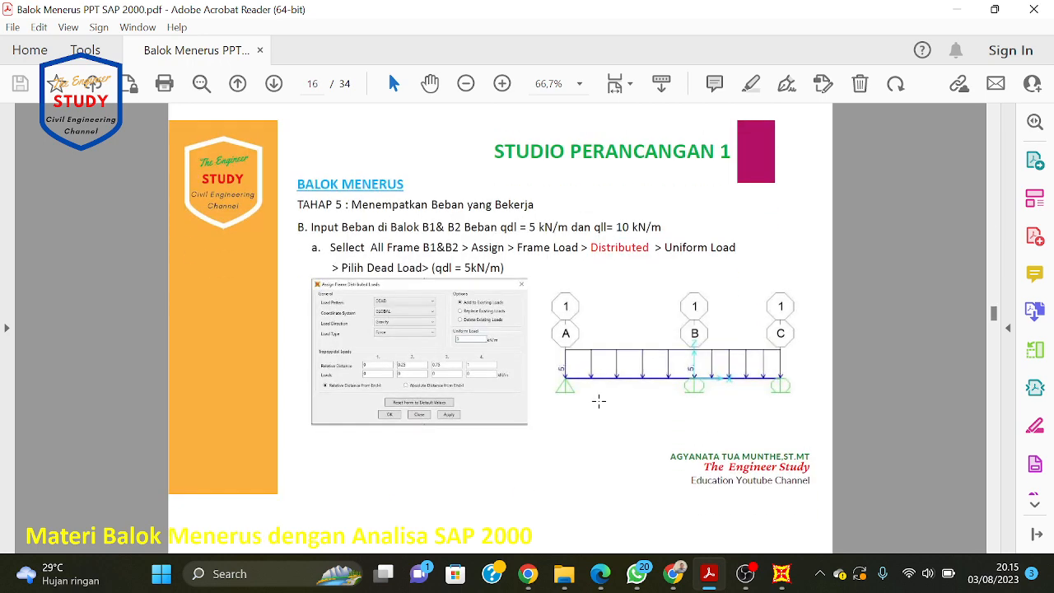
scroll(598, 401, "up", 9)
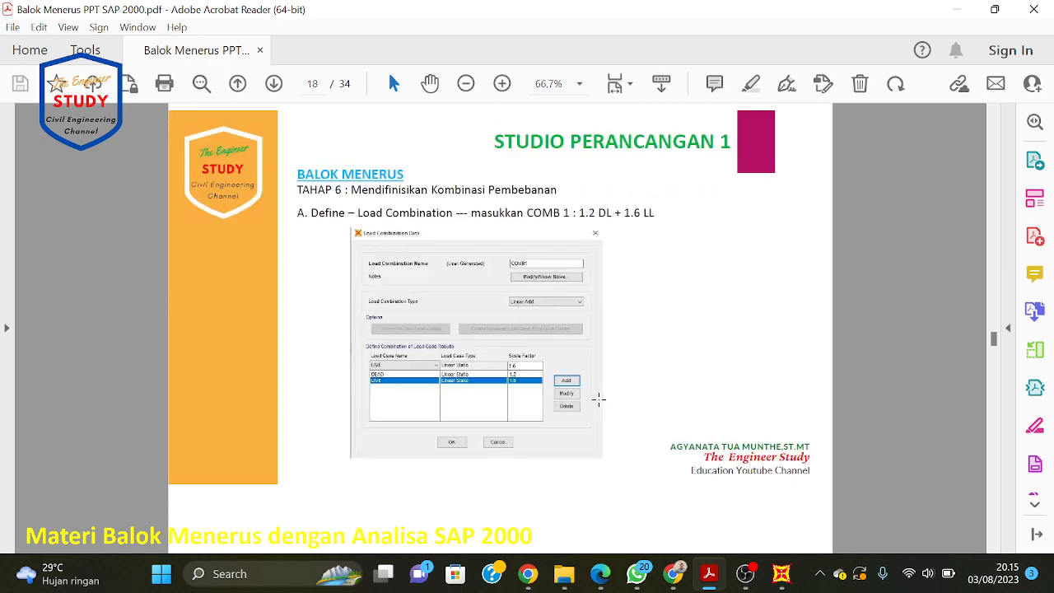
scroll(599, 401, "up", 9)
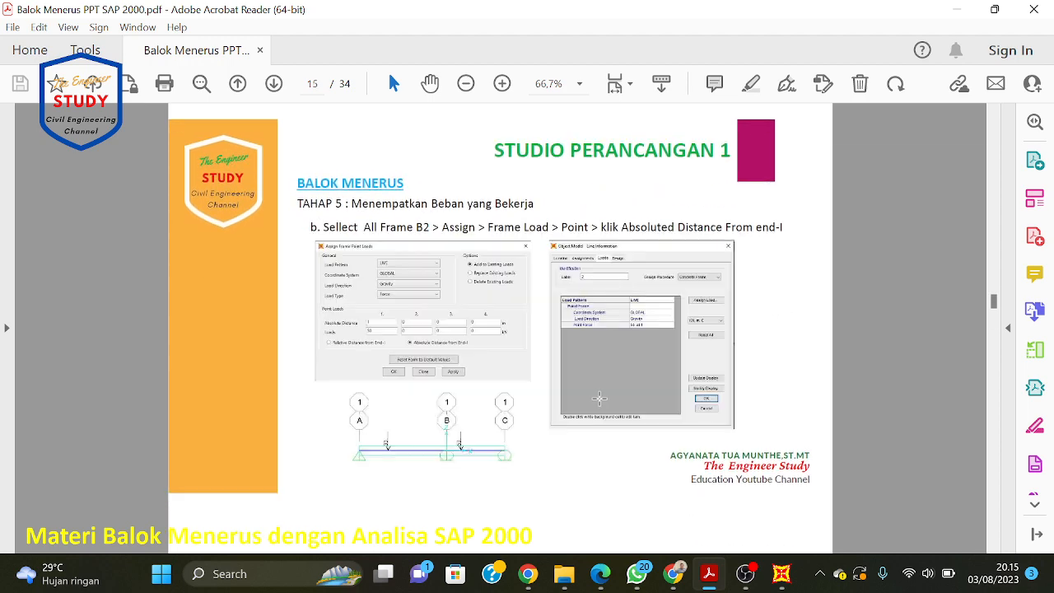
scroll(599, 404, "up", 6)
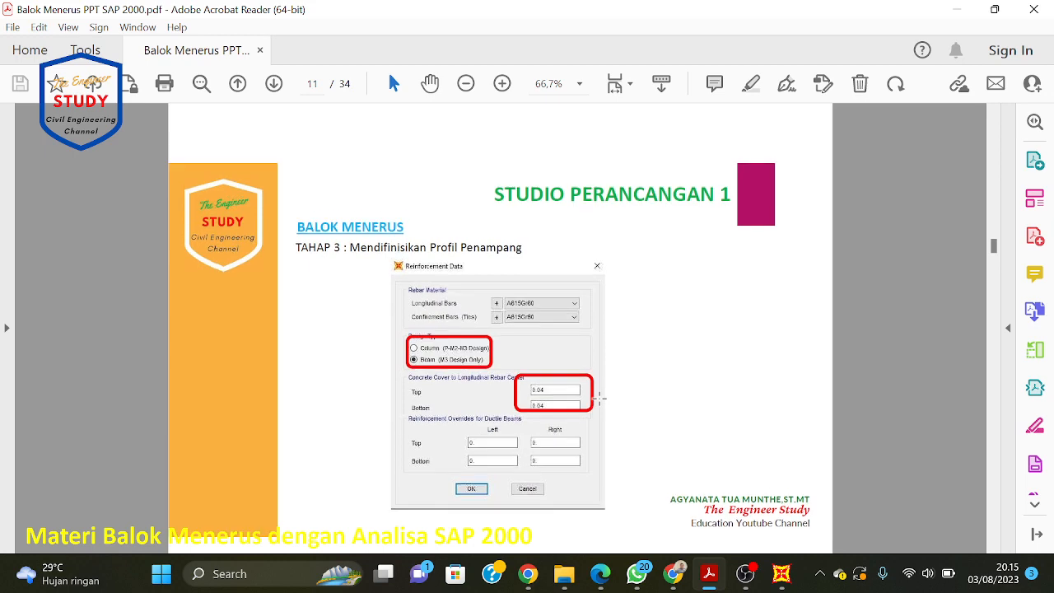
scroll(601, 399, "down", 3)
scroll(595, 397, "up", 4)
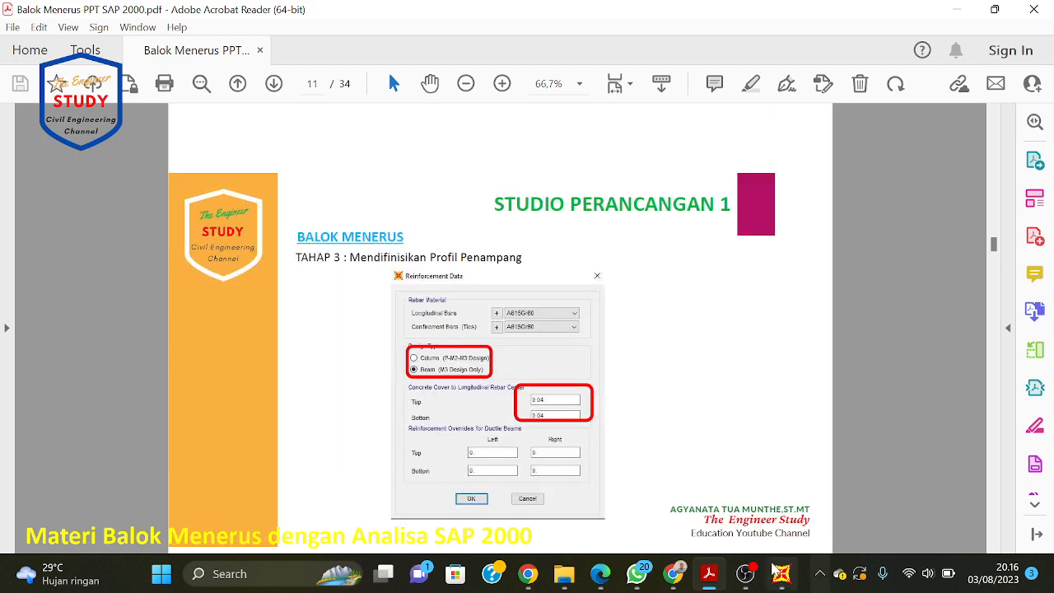
Step: Return to SAP2000, set the top and bottom concrete cover to 40 mm, and save the B30x45 section definition
left_click(781, 574)
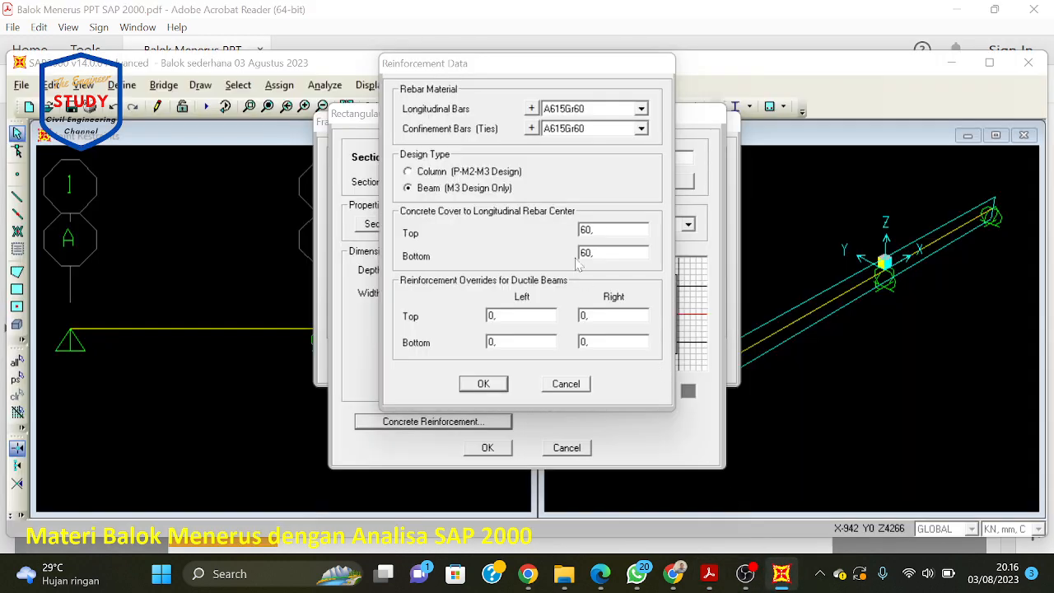
double_click(597, 230)
key("BackSpace")
type("40")
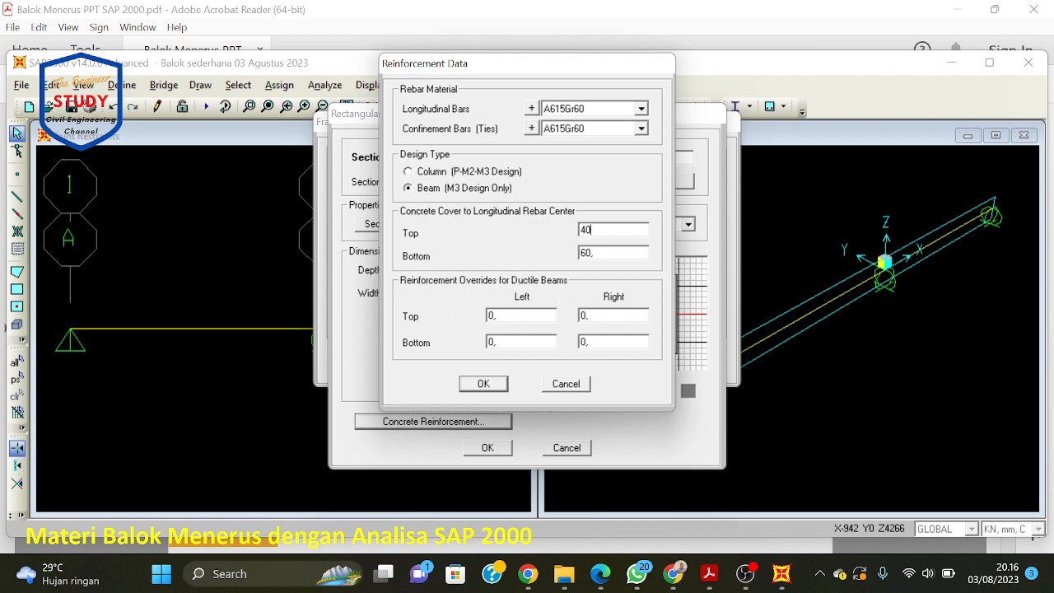
key("Tab")
type("40")
double_click(607, 227)
left_click(495, 383)
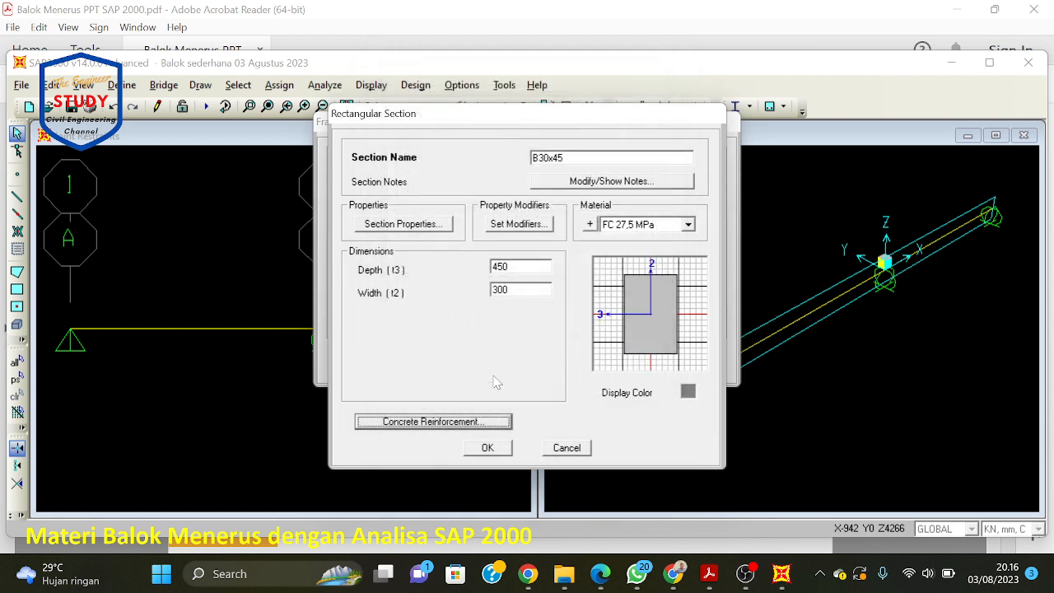
left_click(485, 447)
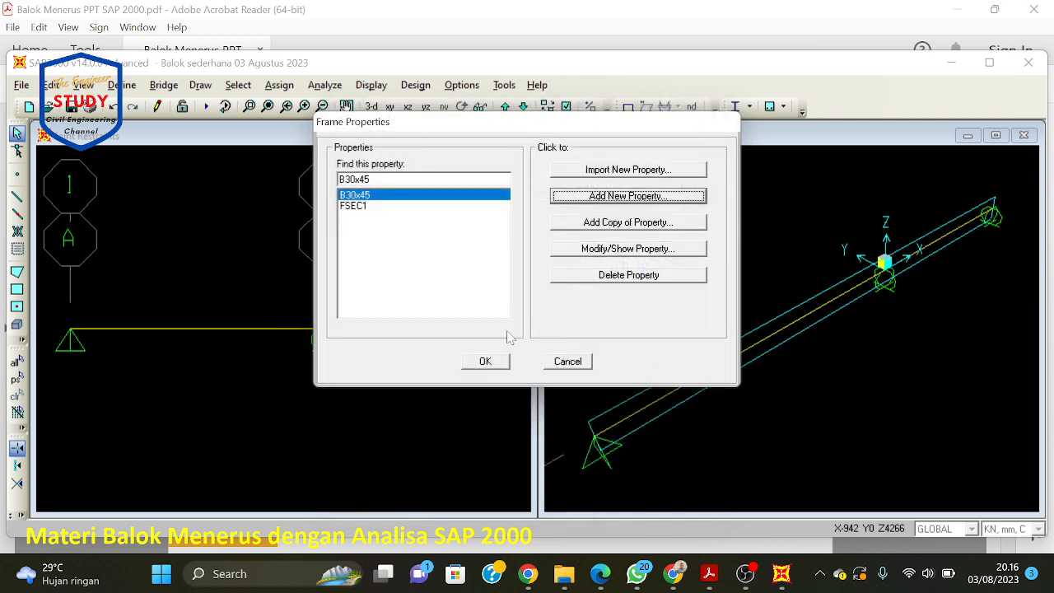
left_click(487, 362)
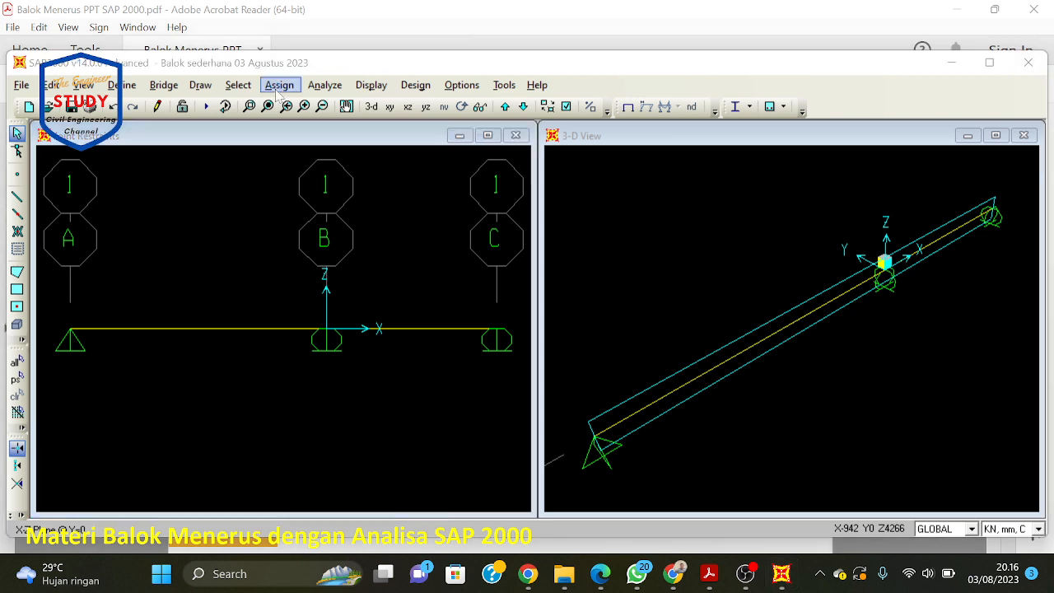
Step: Reopen the B30x45 frame section definition to review its material and dimensions
left_click(279, 85)
mouse_move(169, 90)
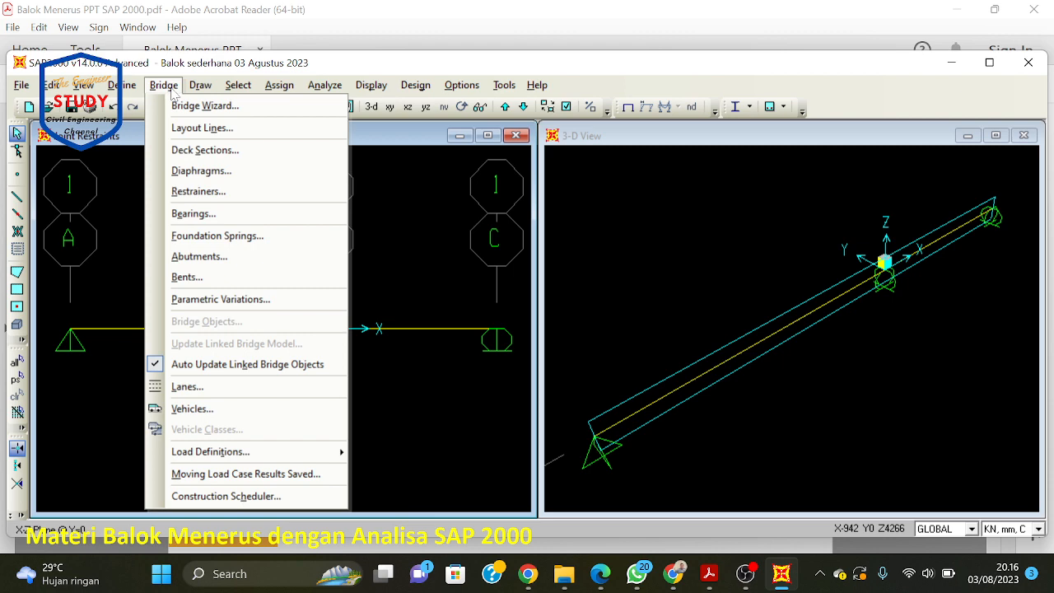
mouse_move(129, 90)
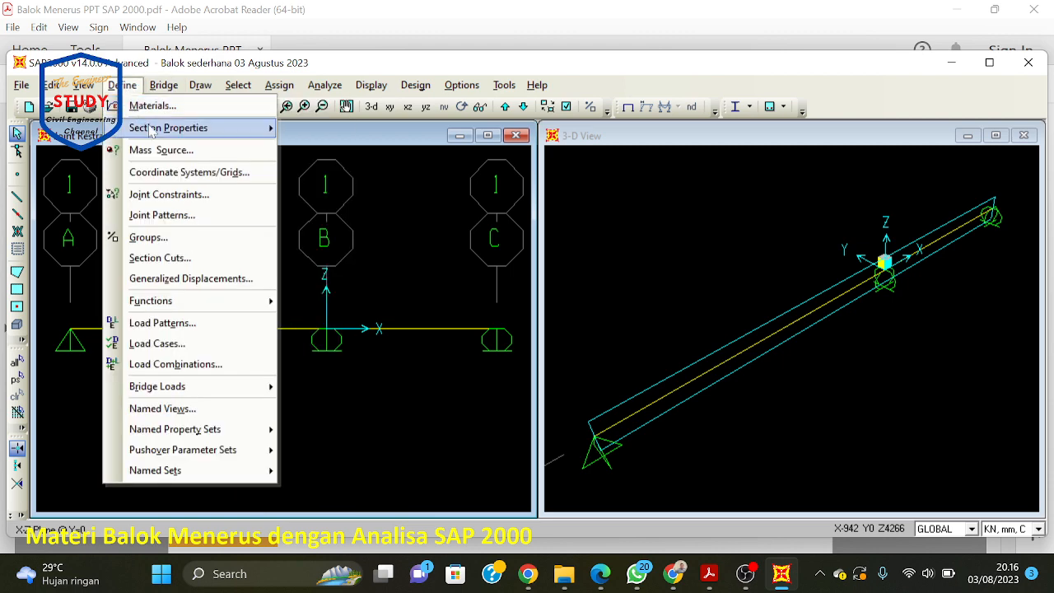
mouse_move(240, 128)
left_click(298, 126)
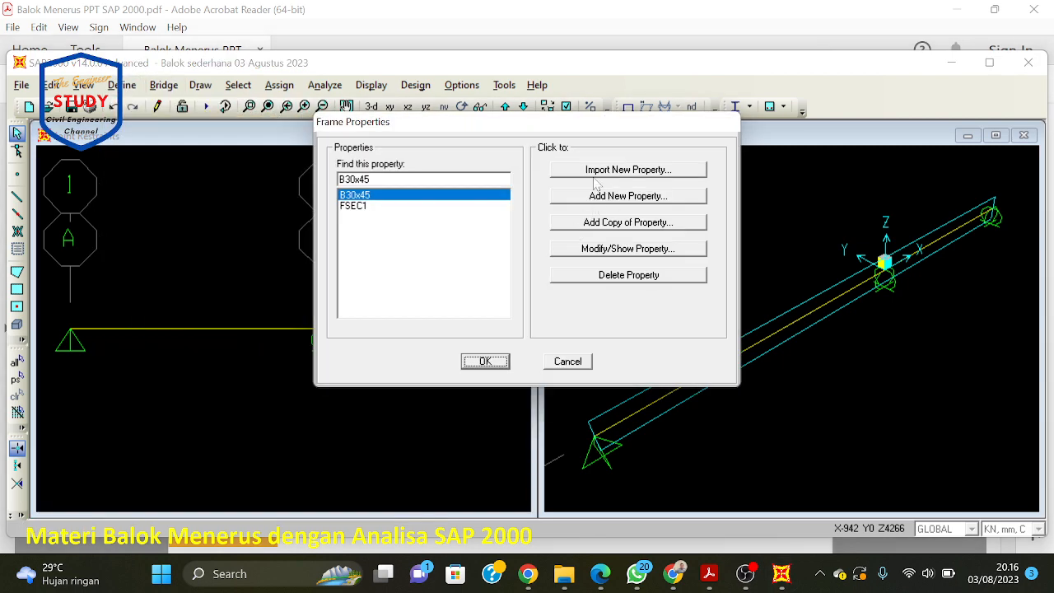
left_click(610, 249)
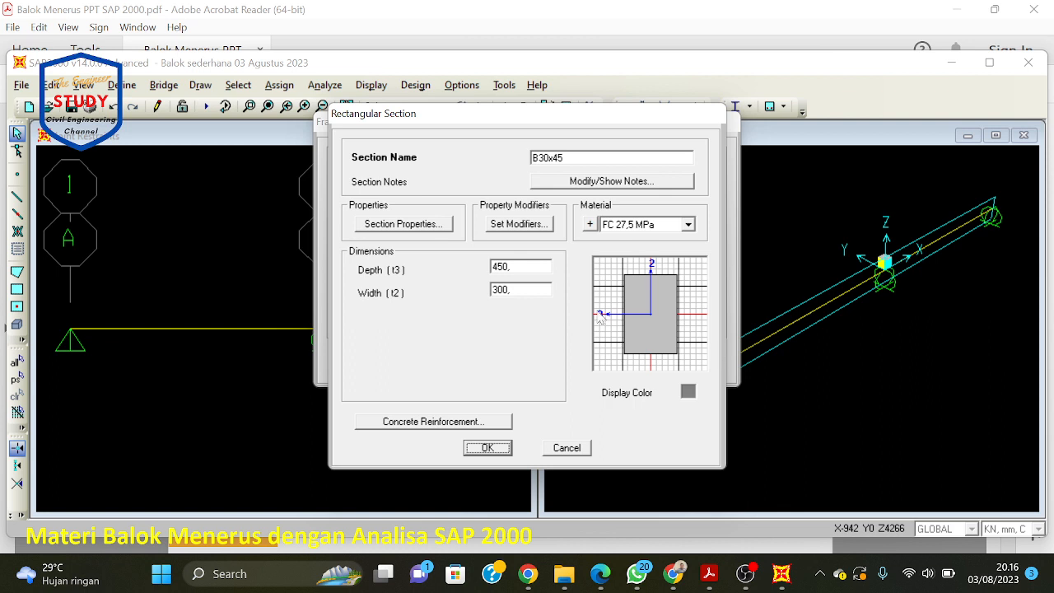
Step: Check the top and bottom concrete cover in the section's reinforcement data and close the frame section definitions
left_click(457, 421)
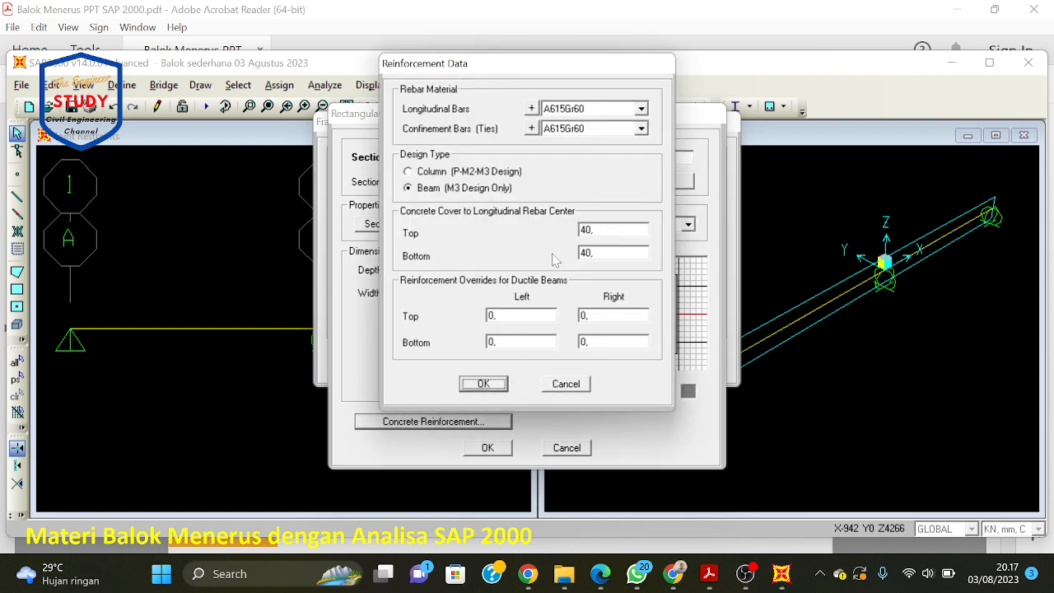
double_click(587, 230)
double_click(587, 253)
left_click(606, 230)
left_click(606, 253)
key("shift+Tab")
left_click(504, 385)
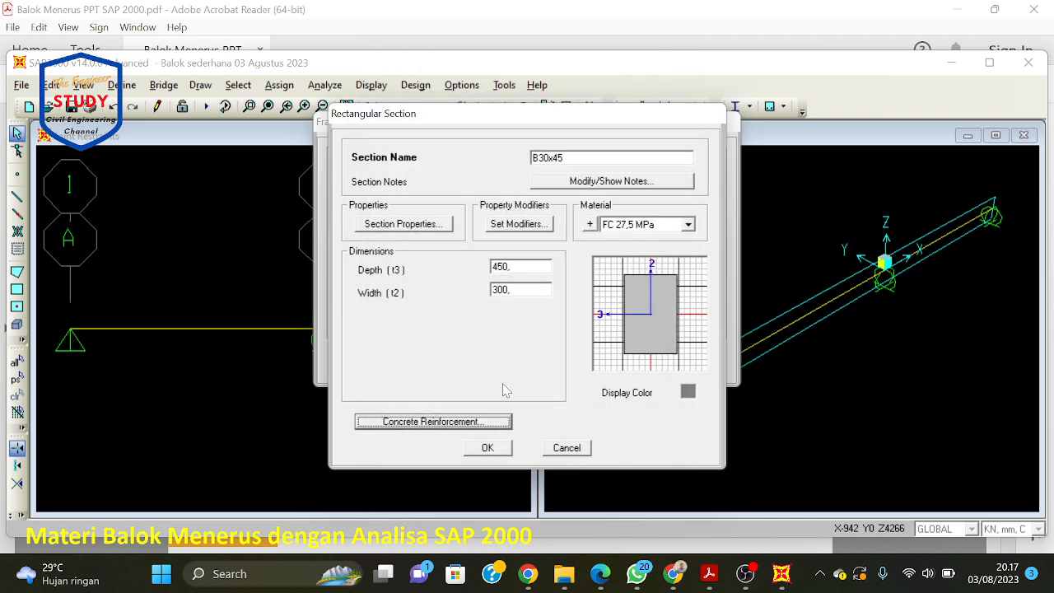
left_click(502, 445)
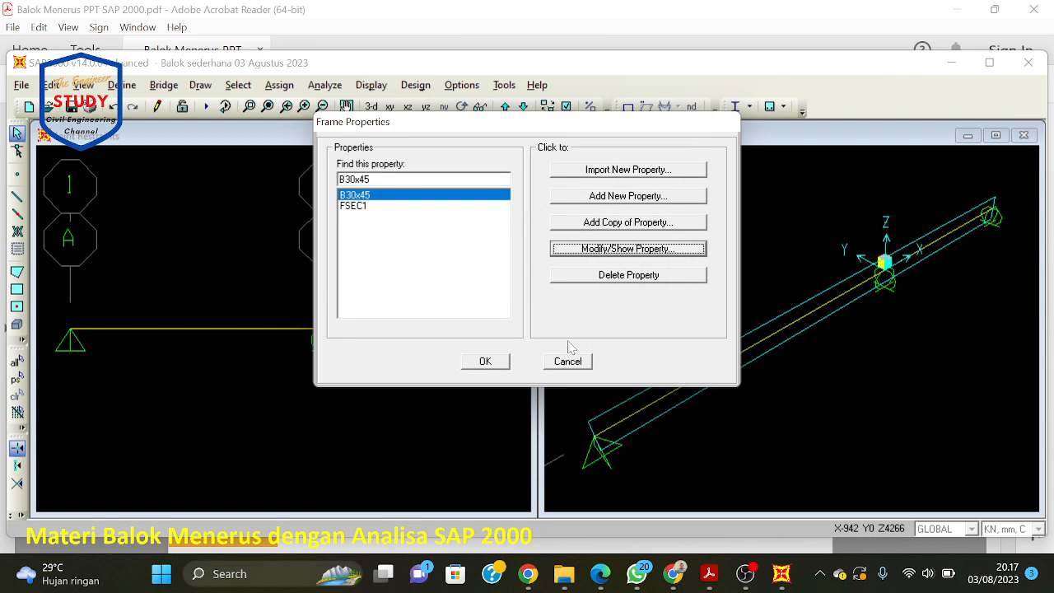
left_click(484, 362)
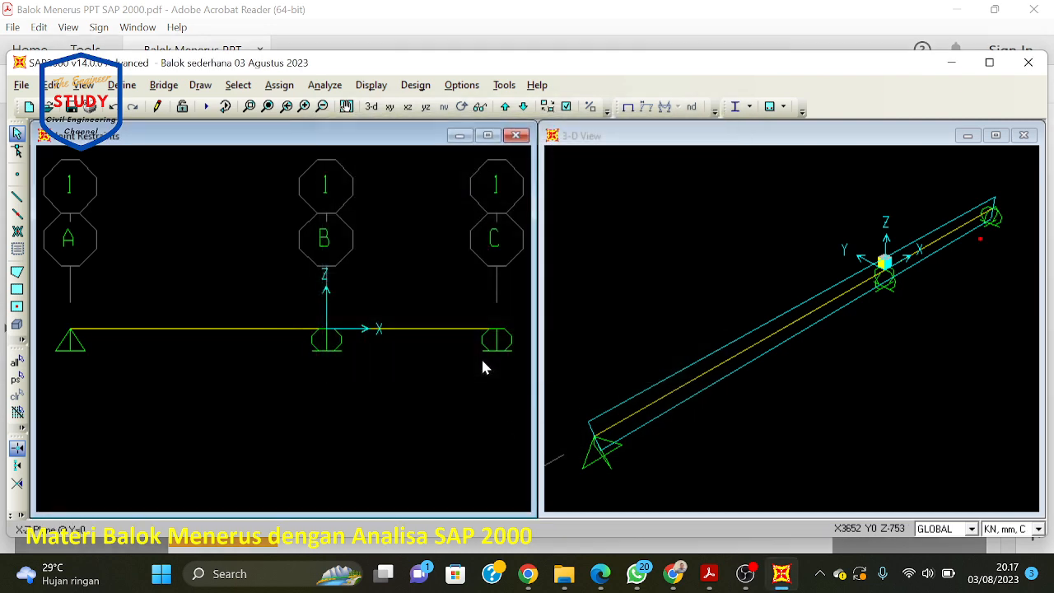
Step: Read the PDF's TAHAP 3 instruction C on assigning the beam section to all frames, and return to SAP2000
left_click(710, 575)
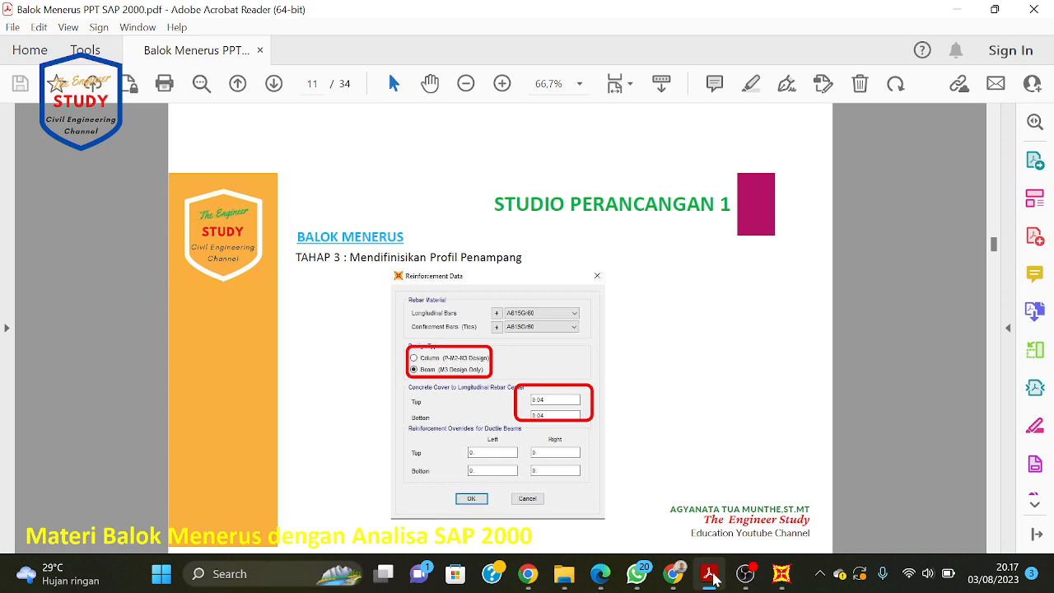
scroll(676, 499, "down", 3)
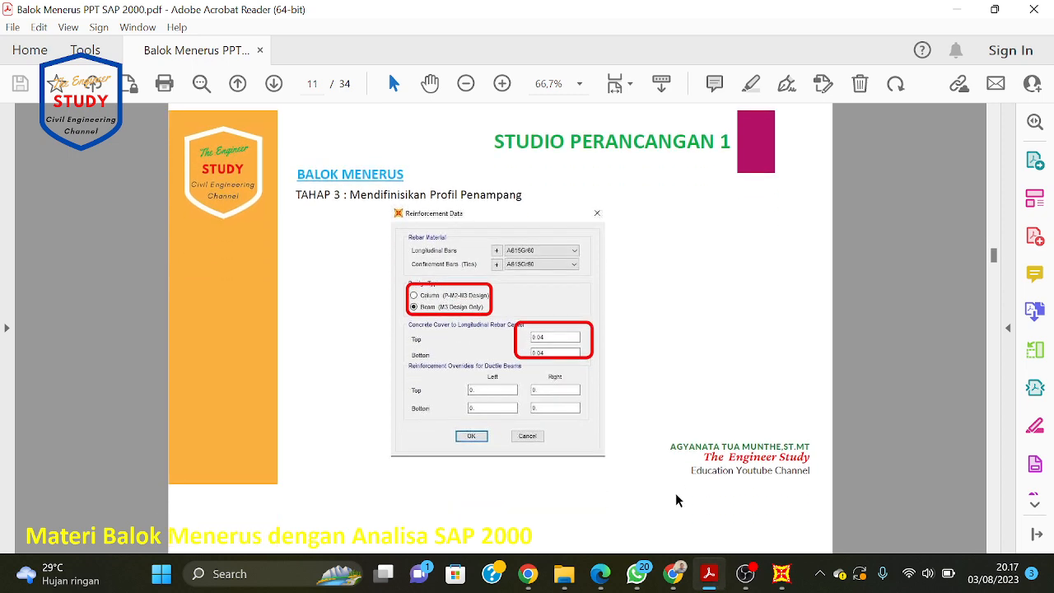
scroll(676, 500, "down", 3)
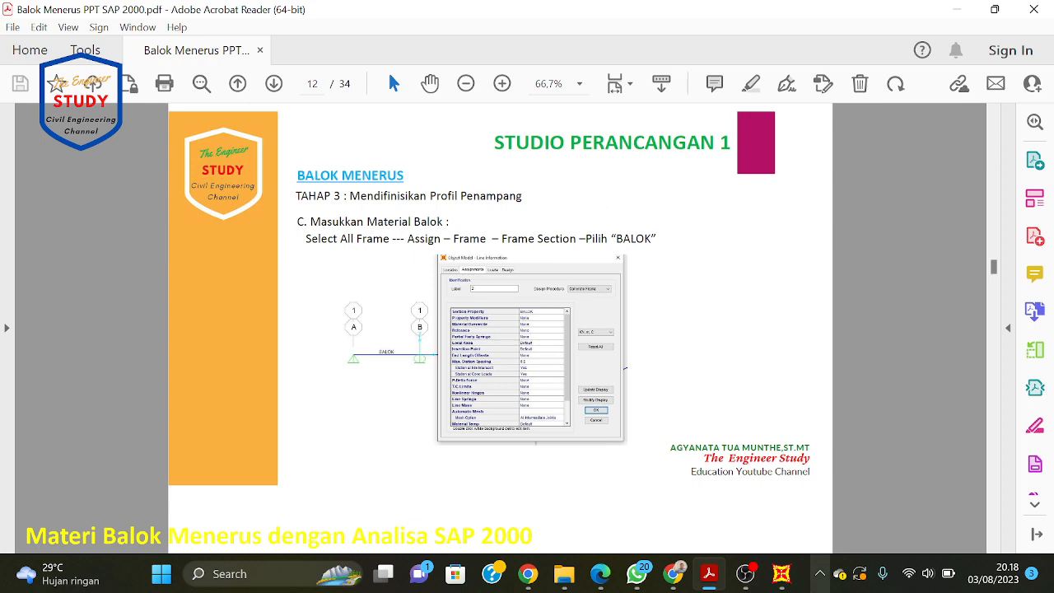
left_click(779, 580)
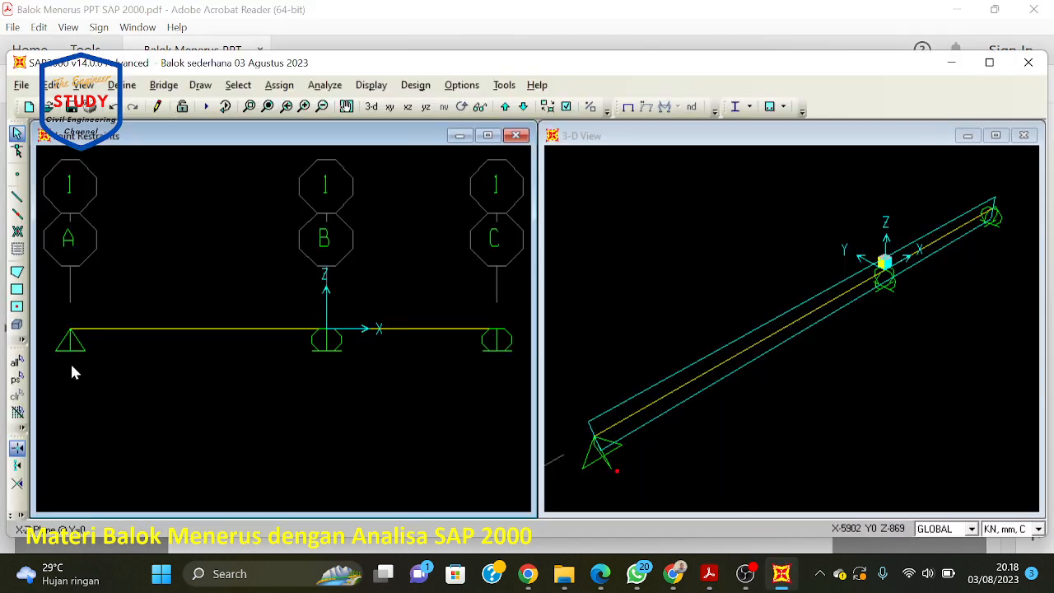
left_click(17, 361)
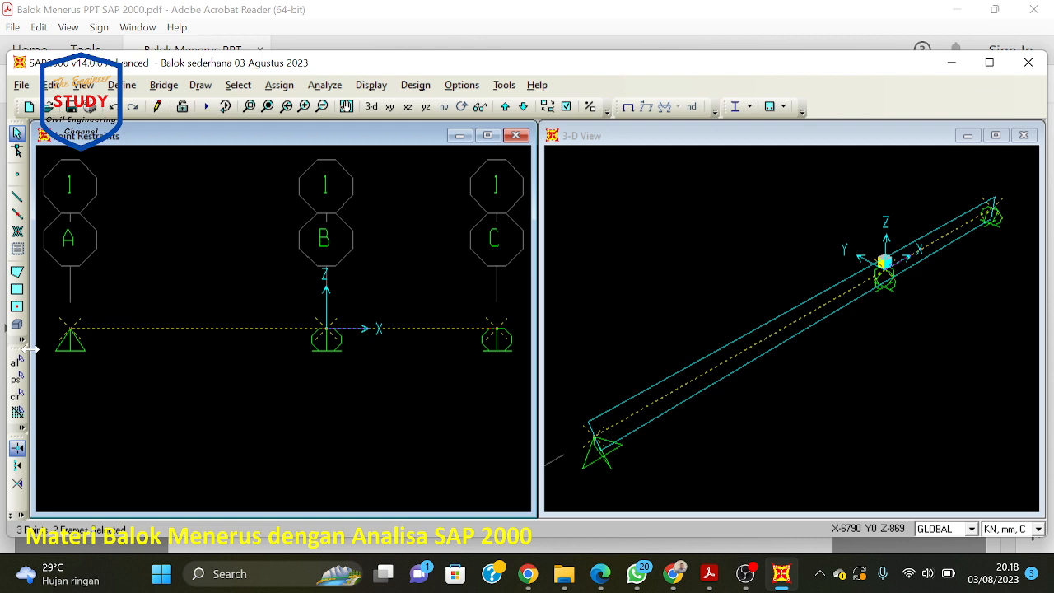
left_click(16, 395)
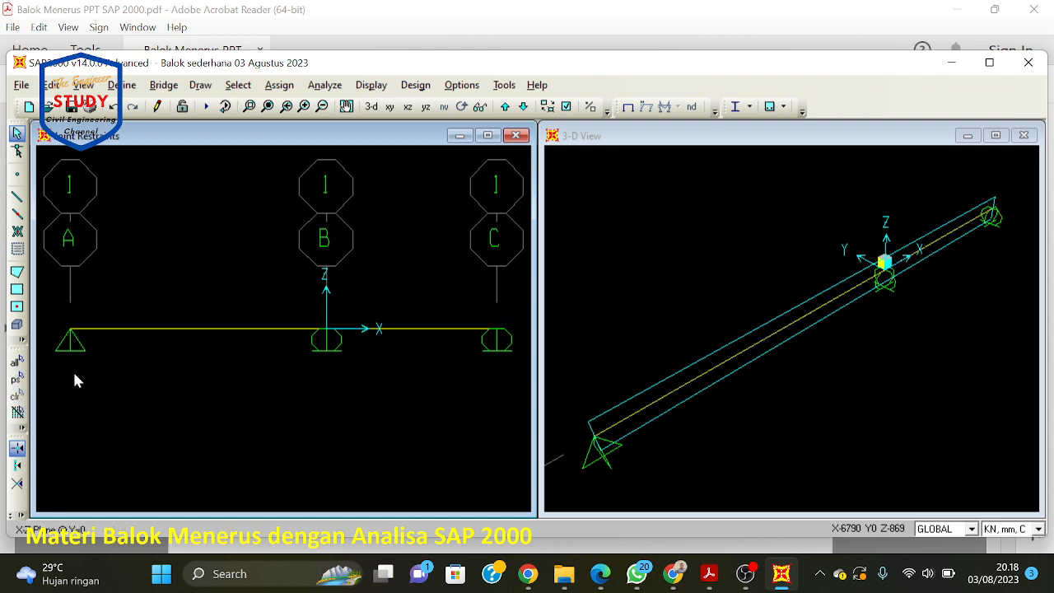
left_click(16, 360)
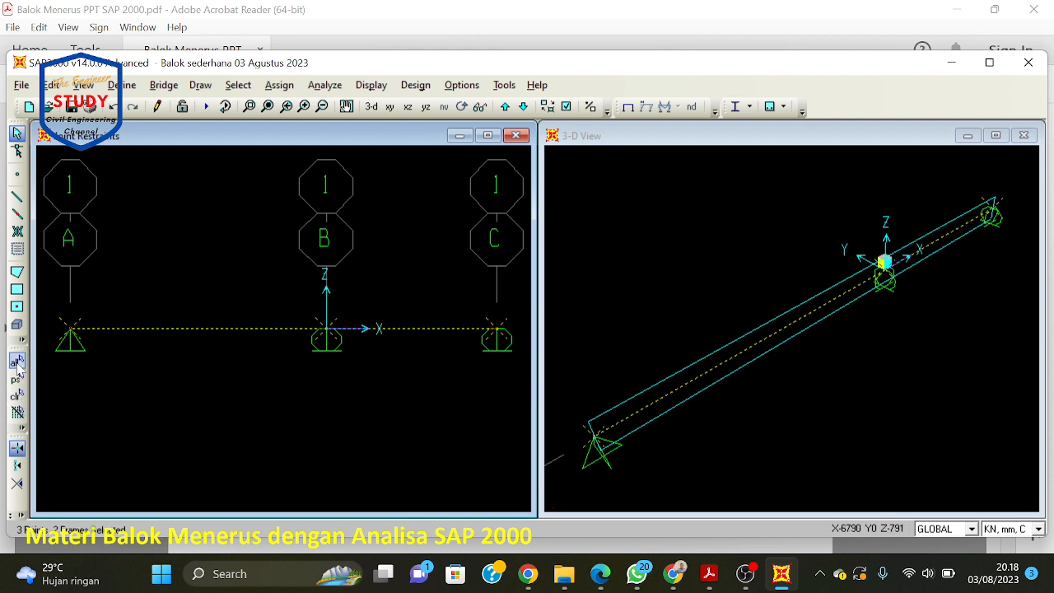
left_click(17, 395)
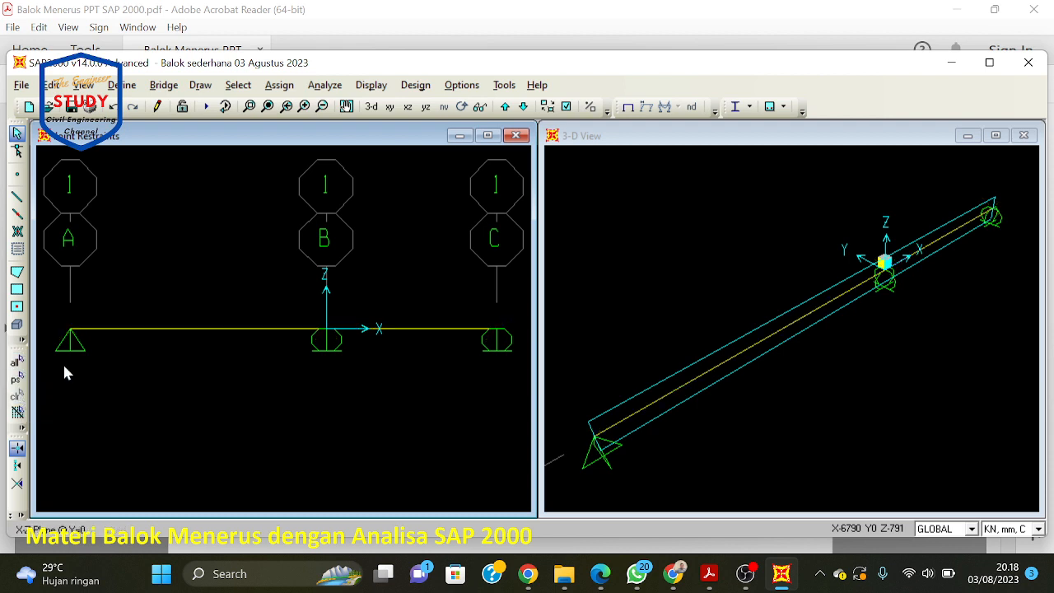
Step: Select both beam spans between A, B and C and assign the B30x45 frame section to them
left_click(141, 329)
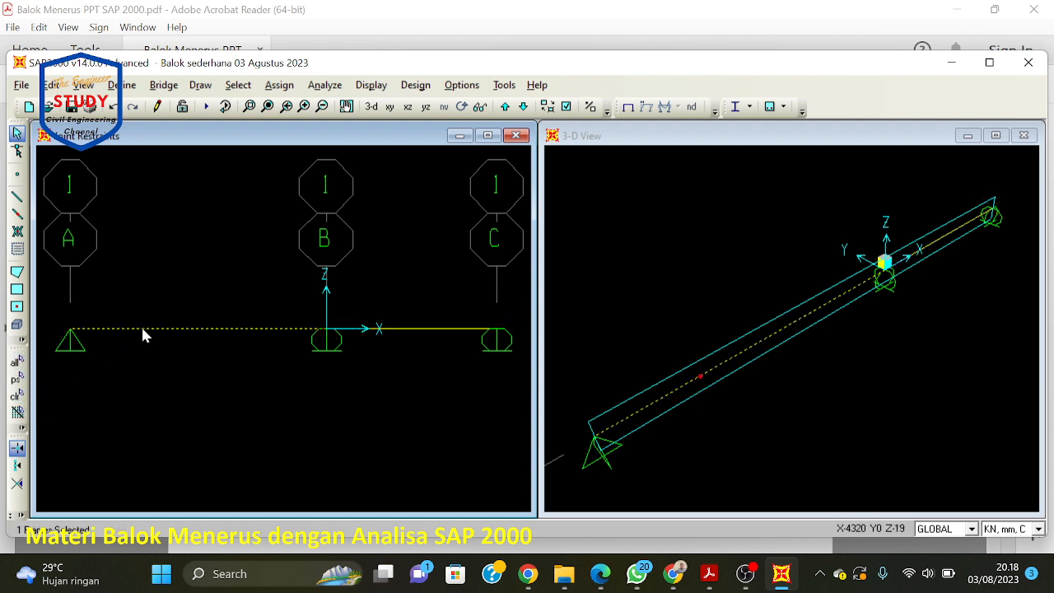
left_click(408, 328)
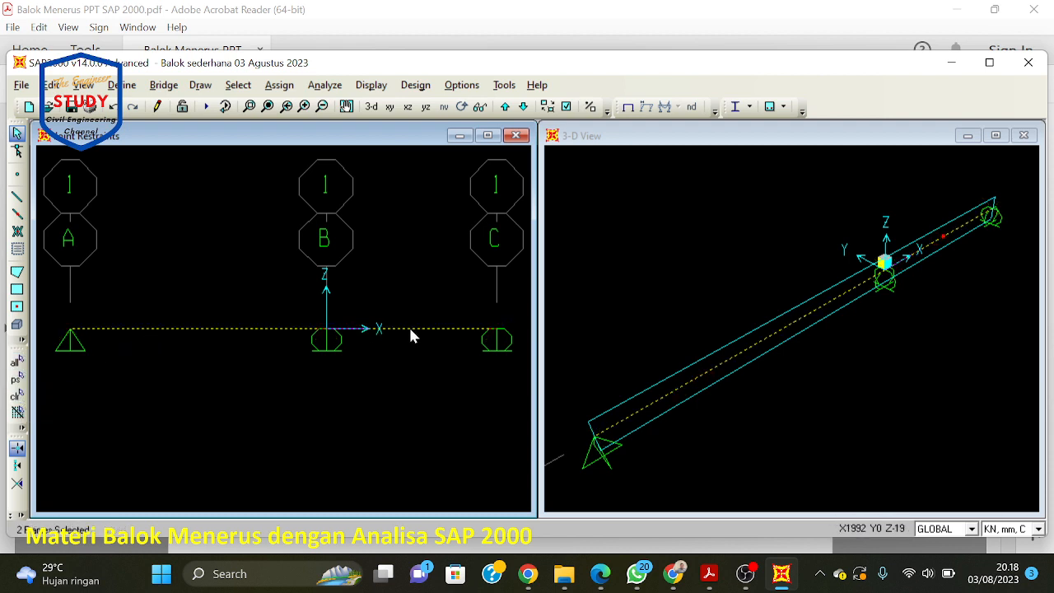
left_click(279, 85)
mouse_move(300, 131)
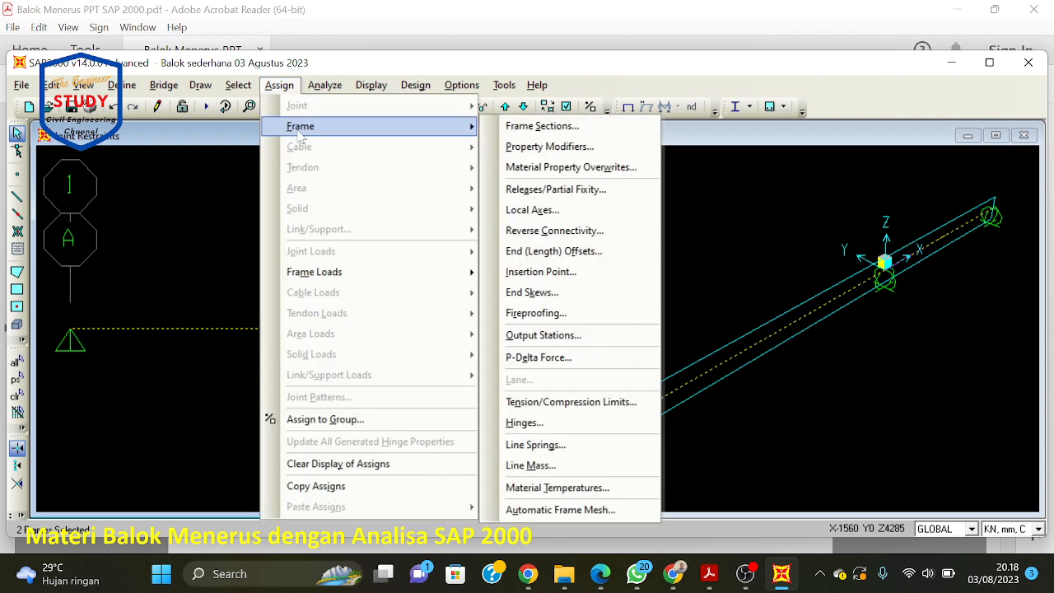
left_click(536, 127)
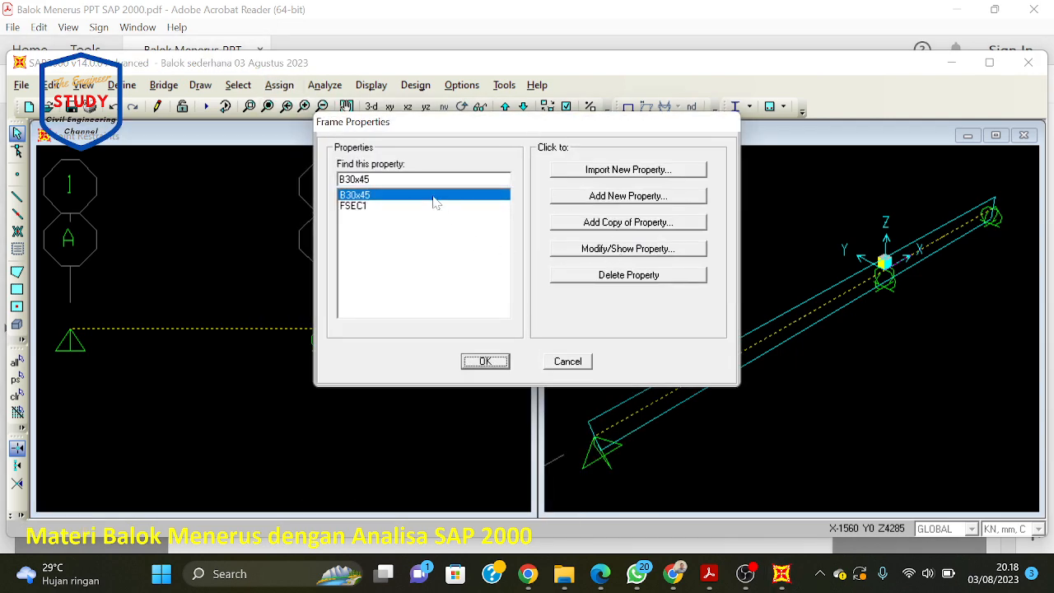
left_click(423, 196)
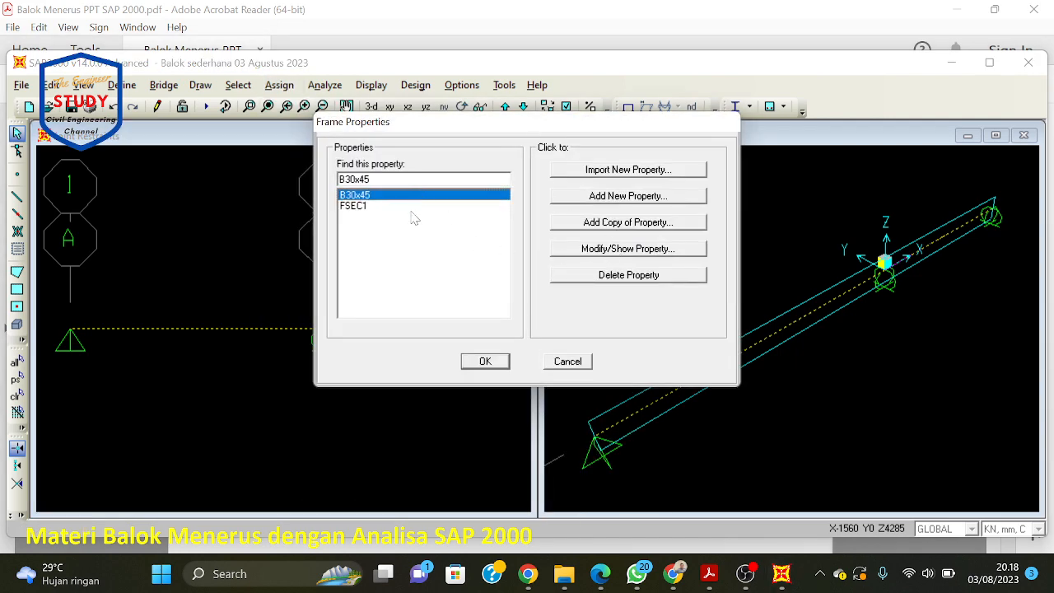
left_click(484, 361)
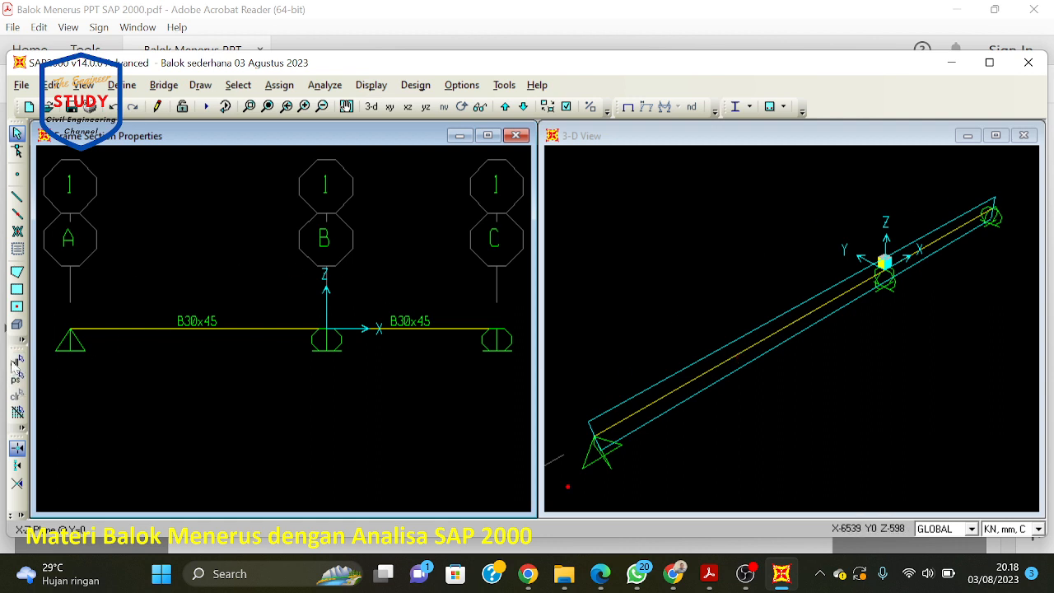
Step: Clear the full-model selection, reselect just the two beam spans, and assign the B30x45 frame section again
left_click(16, 361)
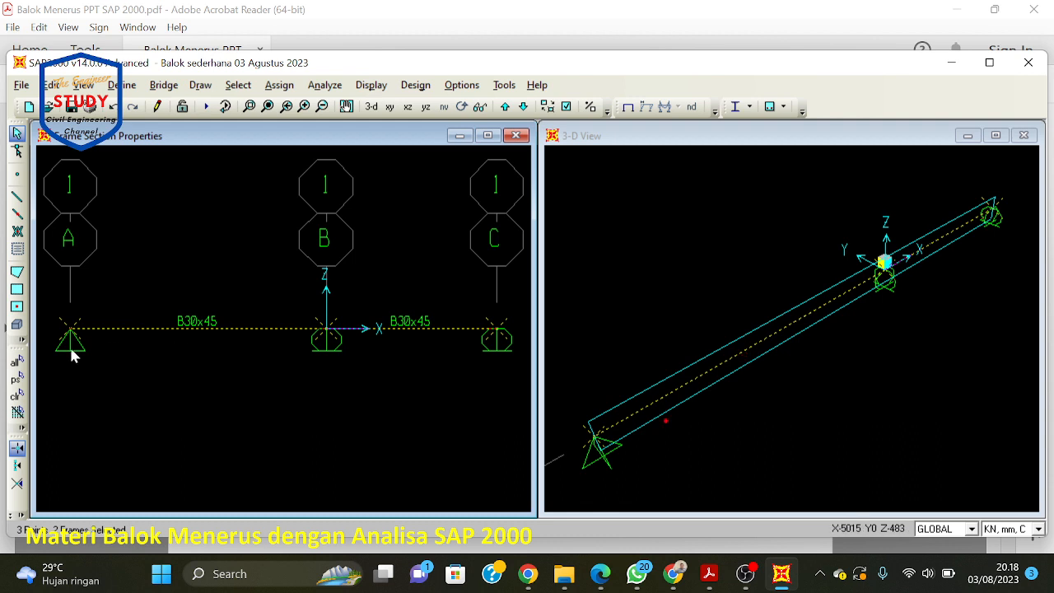
left_click(16, 395)
left_click(129, 329)
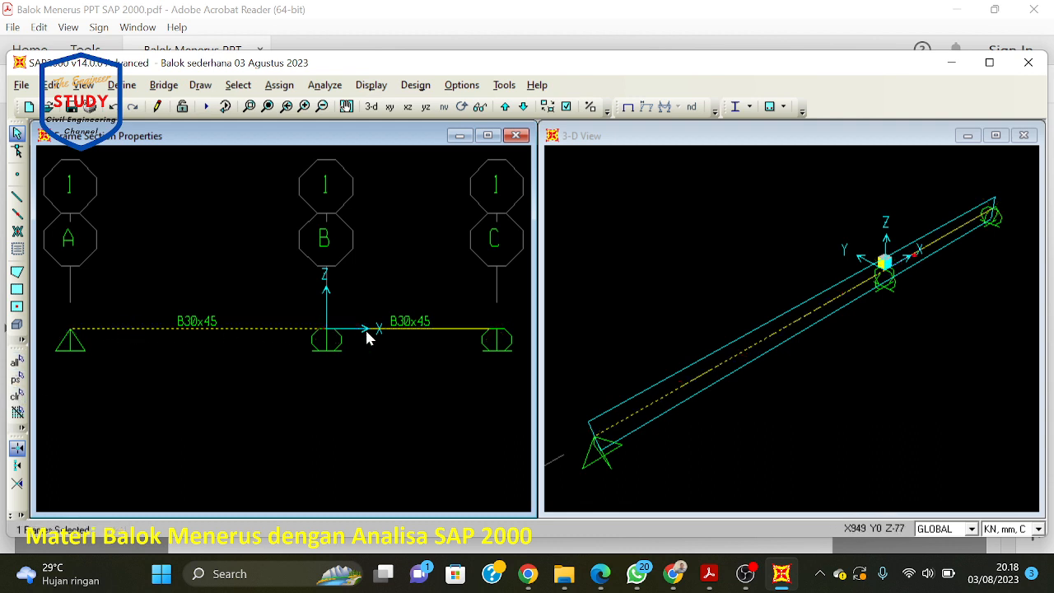
left_click(446, 329)
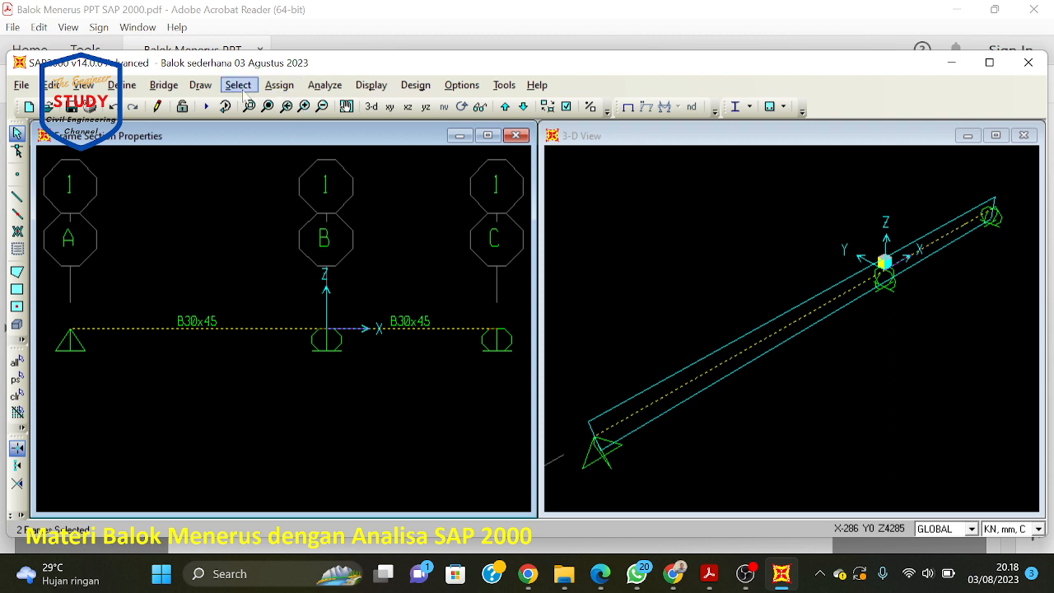
left_click(280, 86)
mouse_move(316, 130)
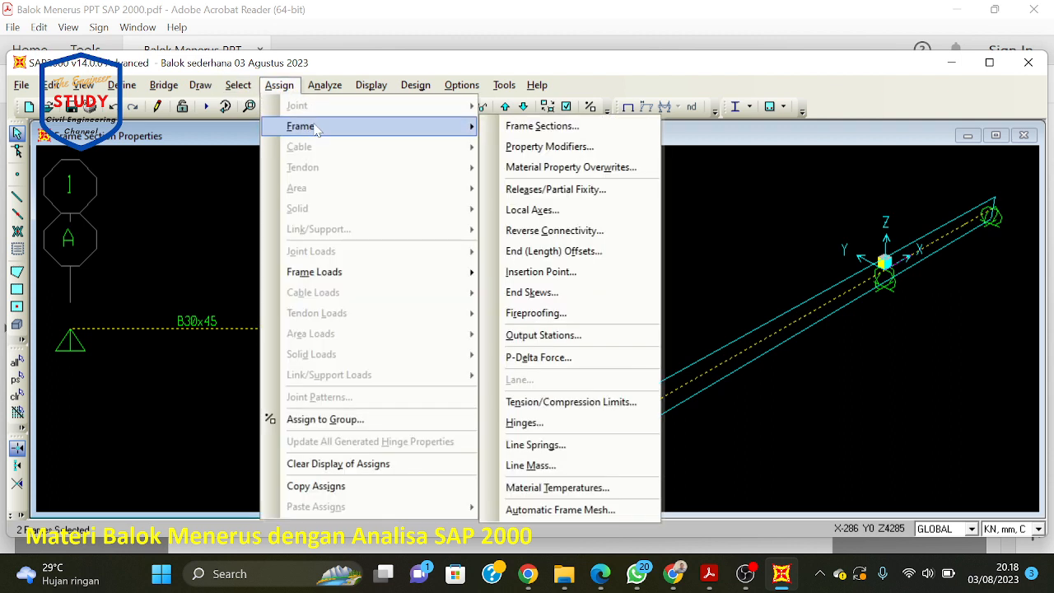
left_click(519, 127)
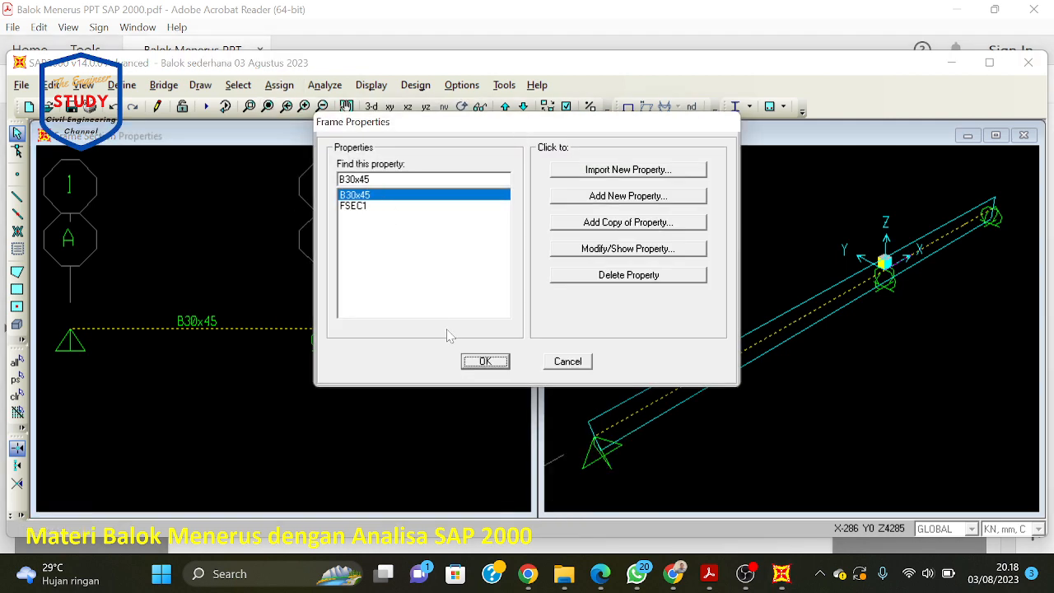
left_click(485, 362)
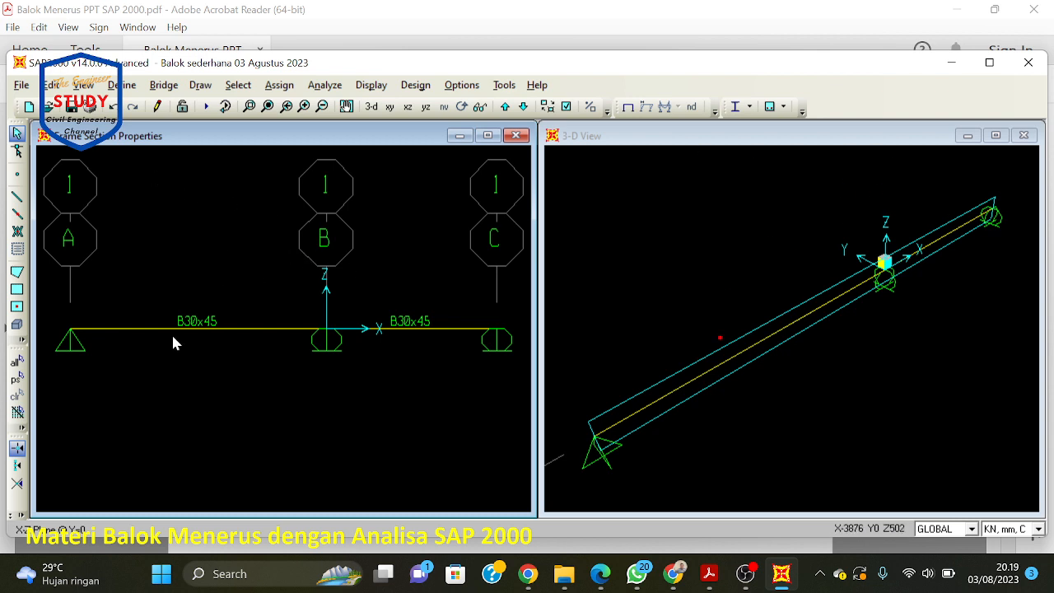
Step: Turn on the extruded display of the beam in the 3-D view
left_click(708, 259)
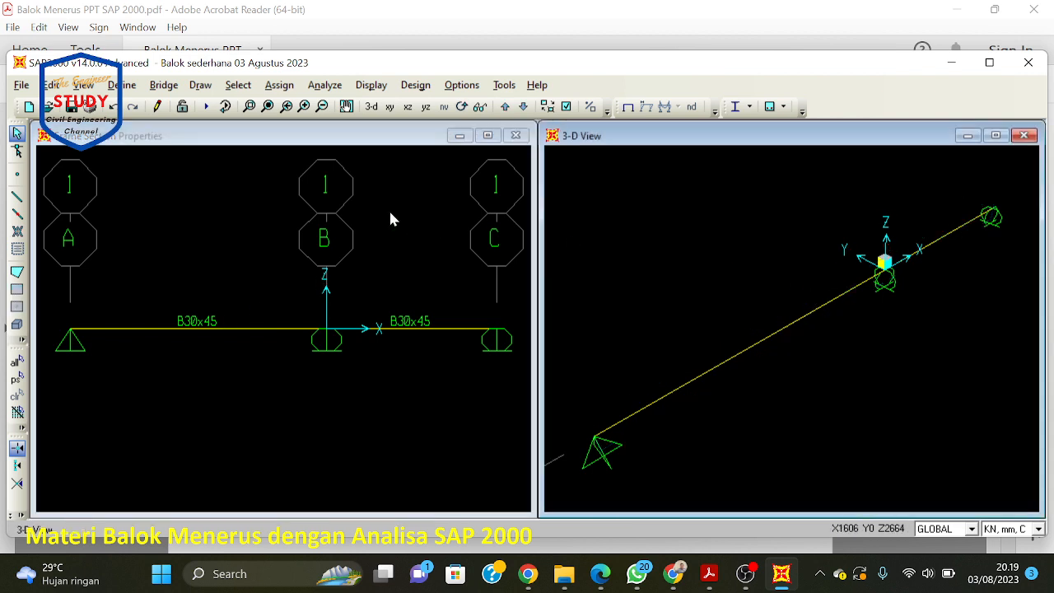
left_click(306, 205)
left_click(735, 219)
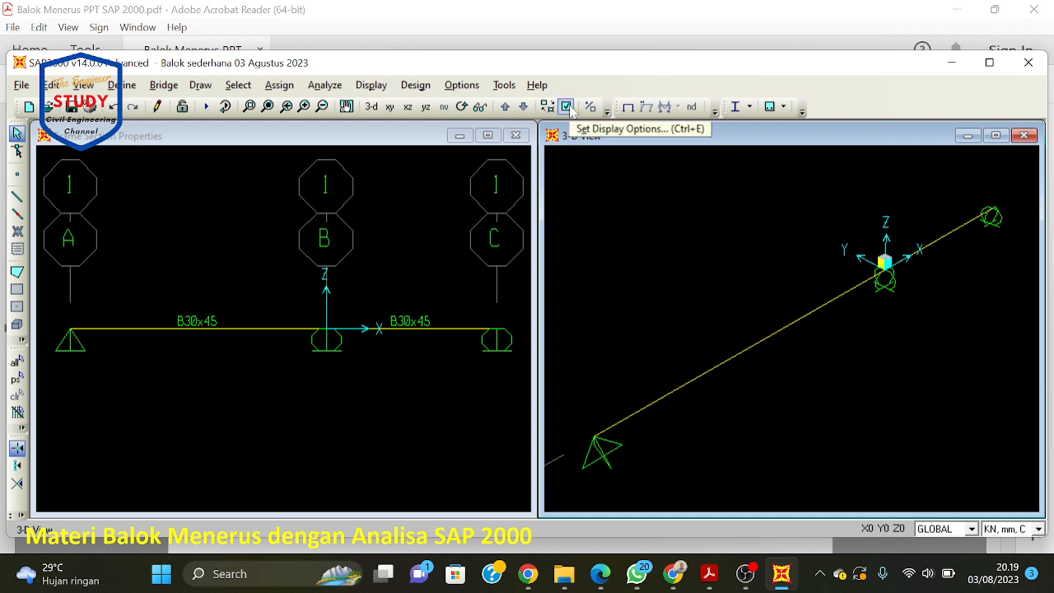
left_click(568, 107)
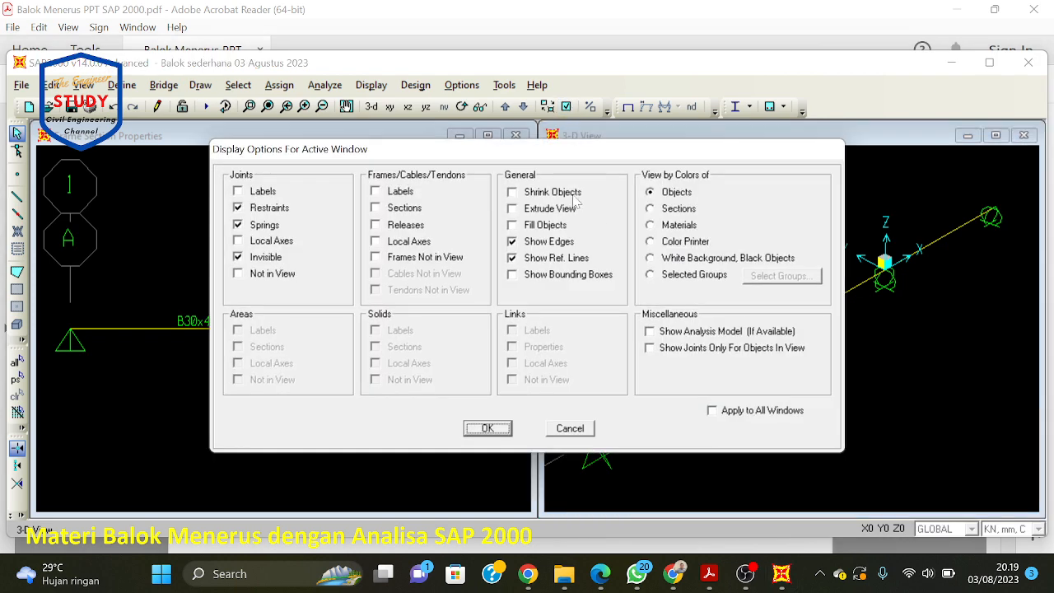
left_click(544, 210)
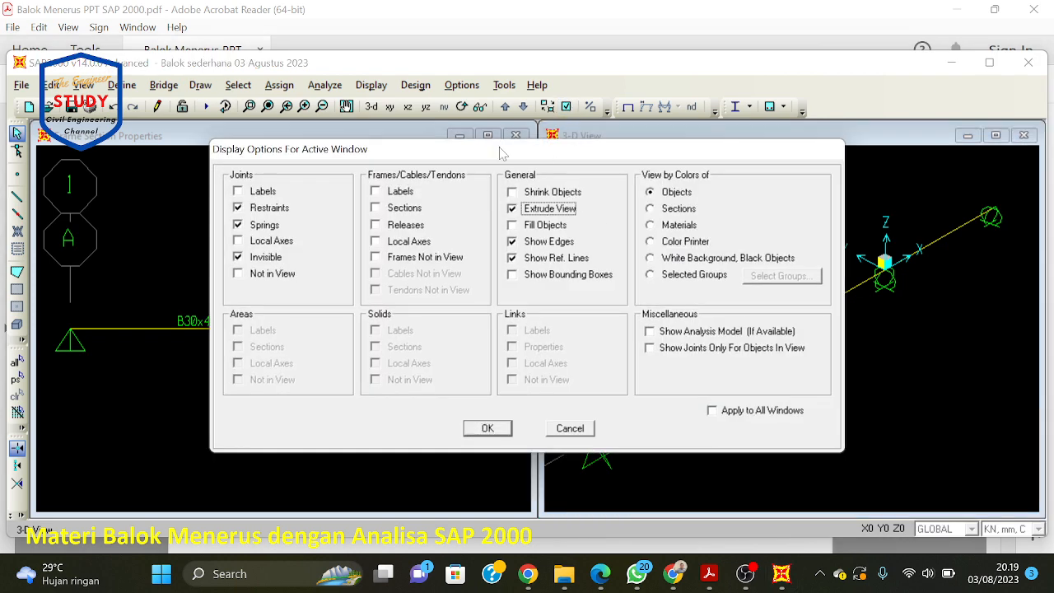
left_click(487, 428)
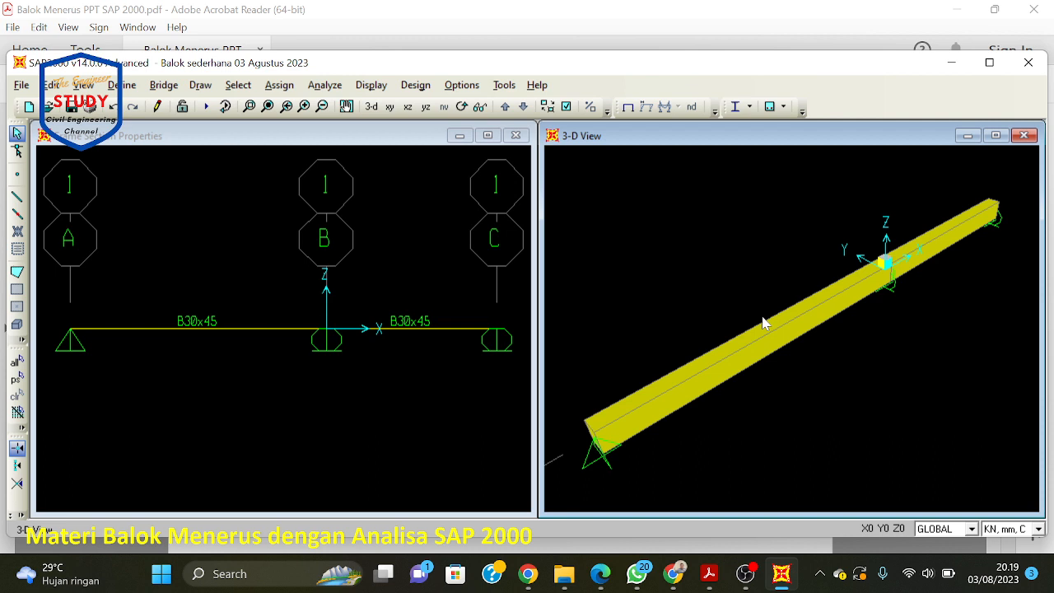
Step: Paste the copied image into the KURSUS SAP 2000 BATCH 2 chat in WhatsApp, send it, and return to SAP2000
left_click(672, 575)
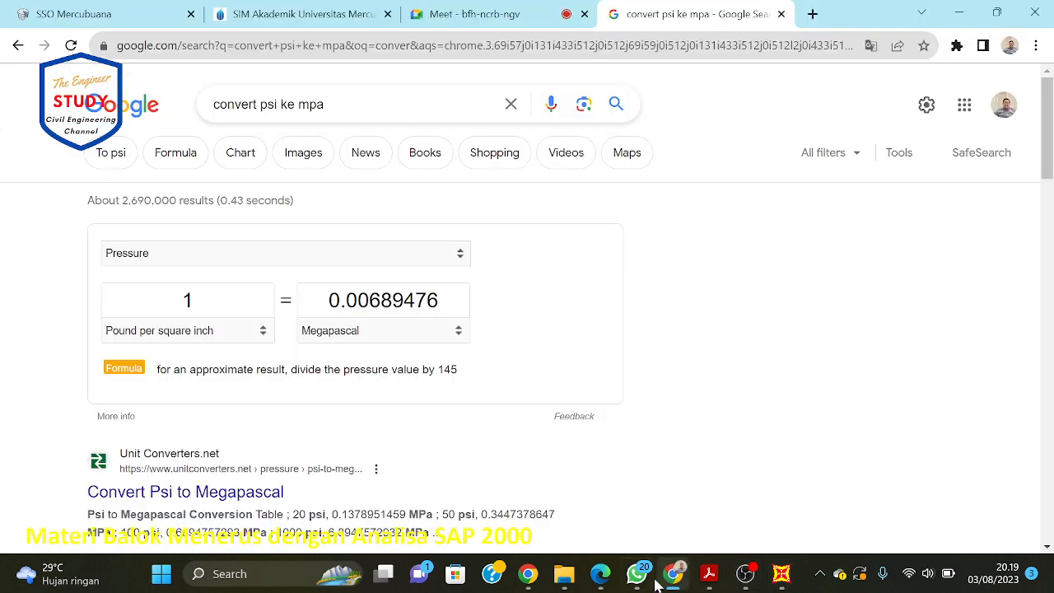
left_click(646, 577)
right_click(576, 532)
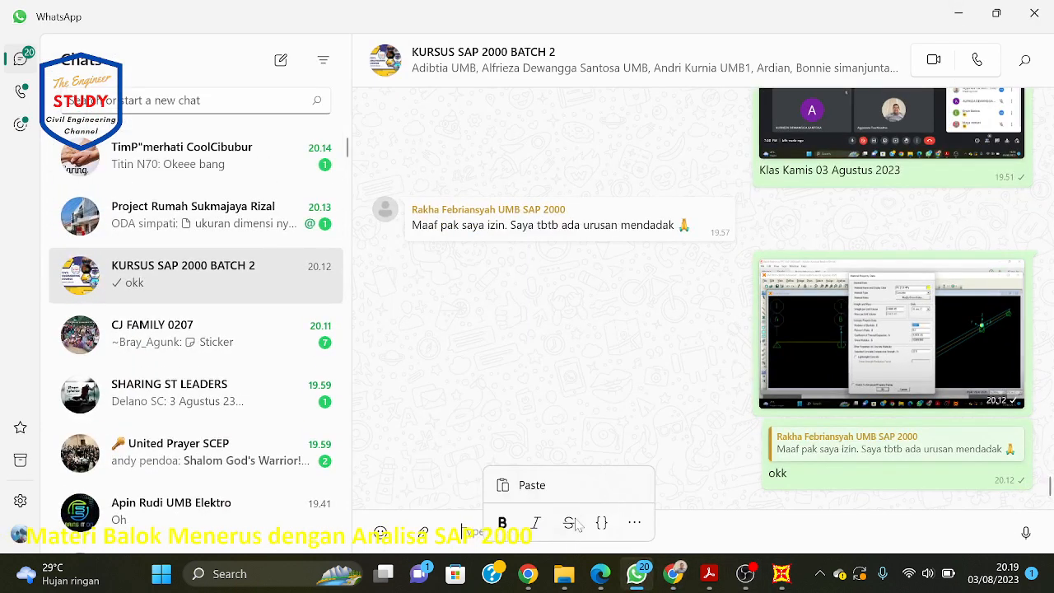
left_click(579, 486)
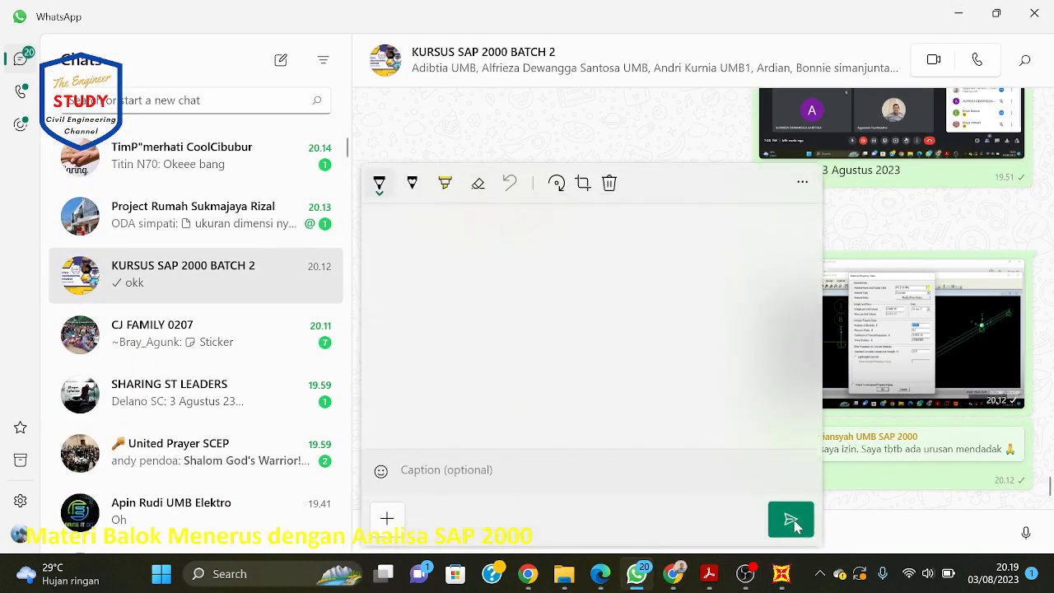
left_click(791, 521)
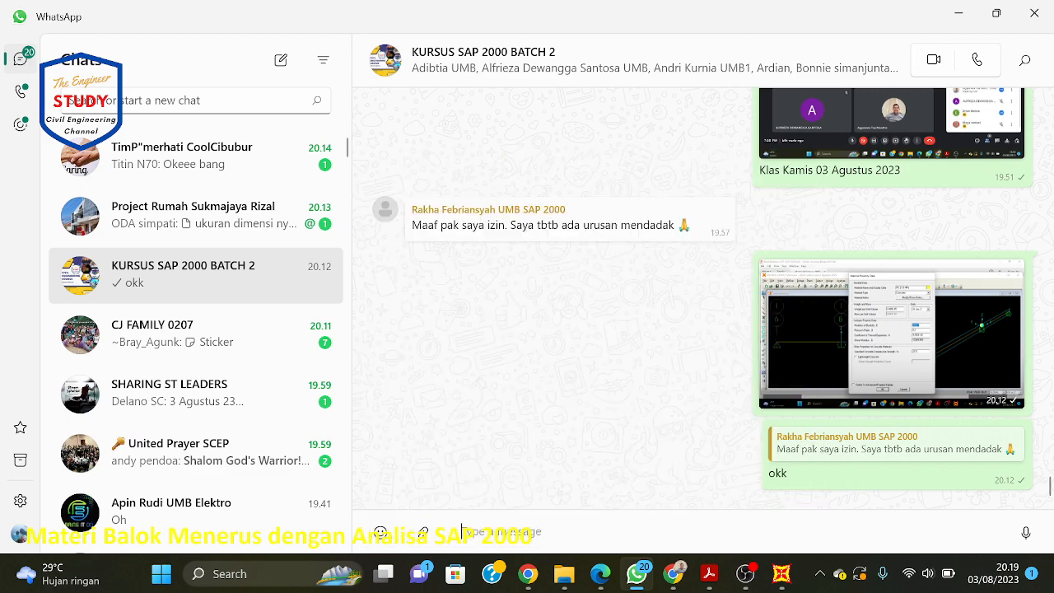
left_click(958, 13)
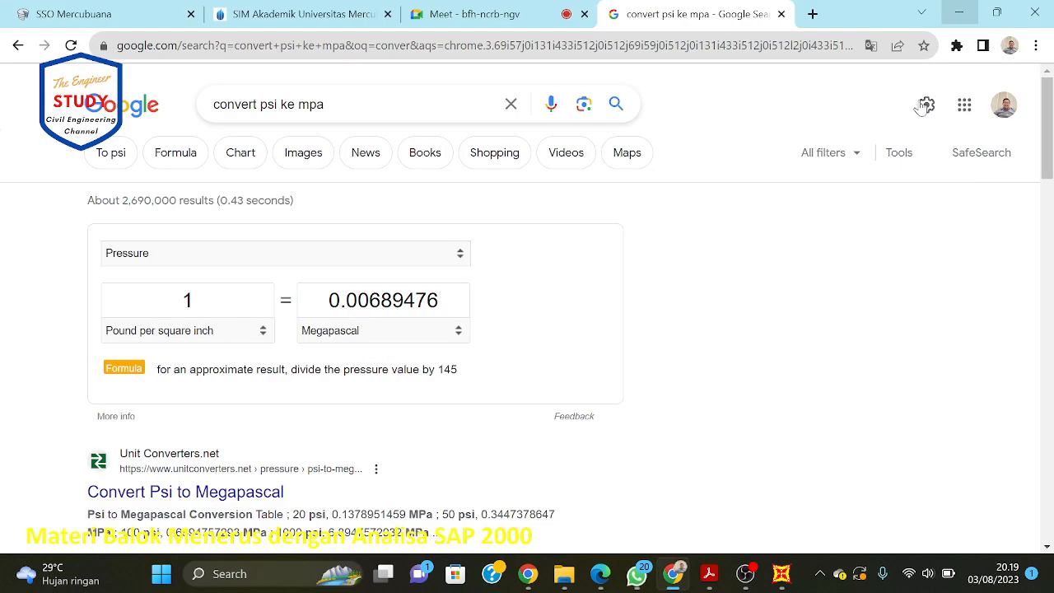
left_click(780, 575)
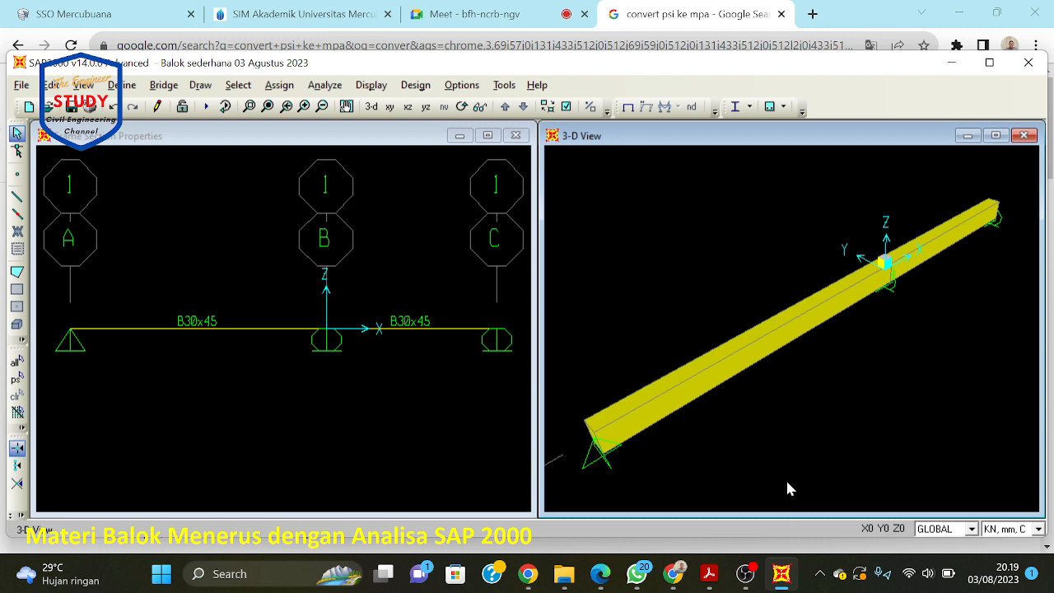
left_click(959, 13)
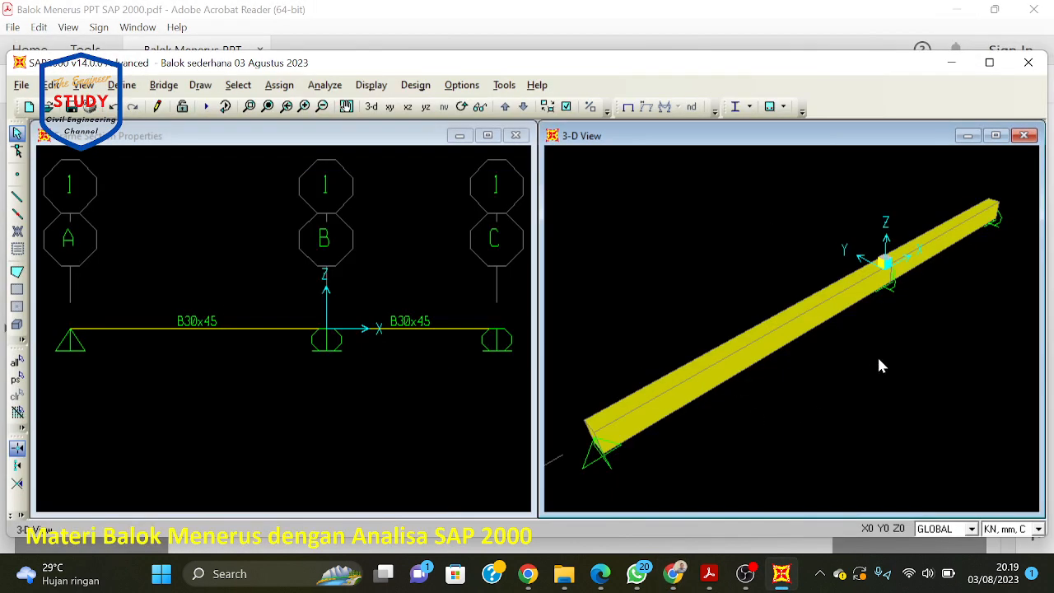
Step: Switch to the Google Meet call in Chrome and stop presenting the screen
left_click(675, 573)
left_click(454, 13)
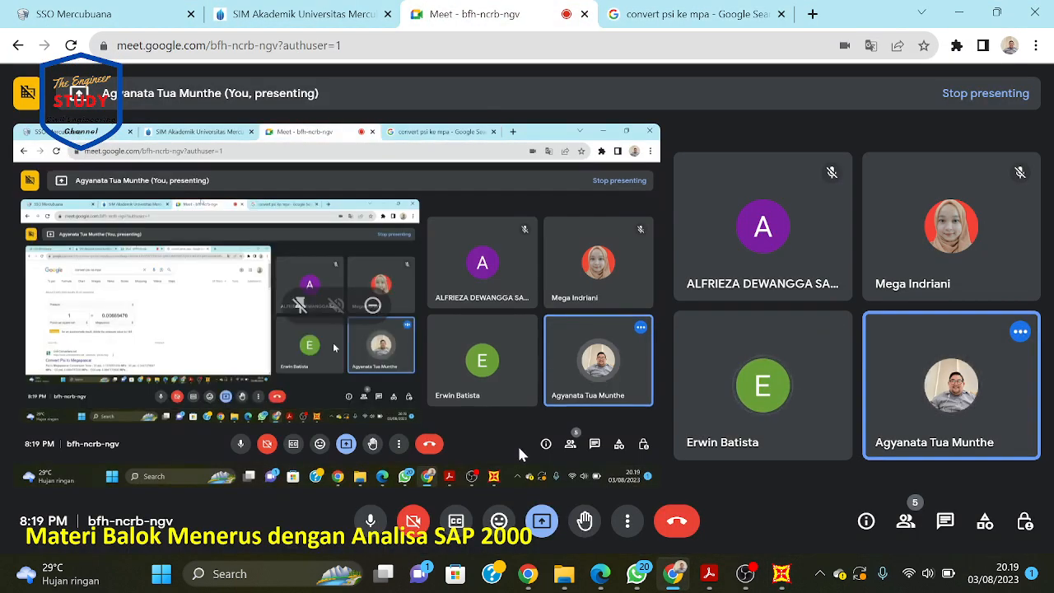
left_click(549, 516)
left_click(594, 474)
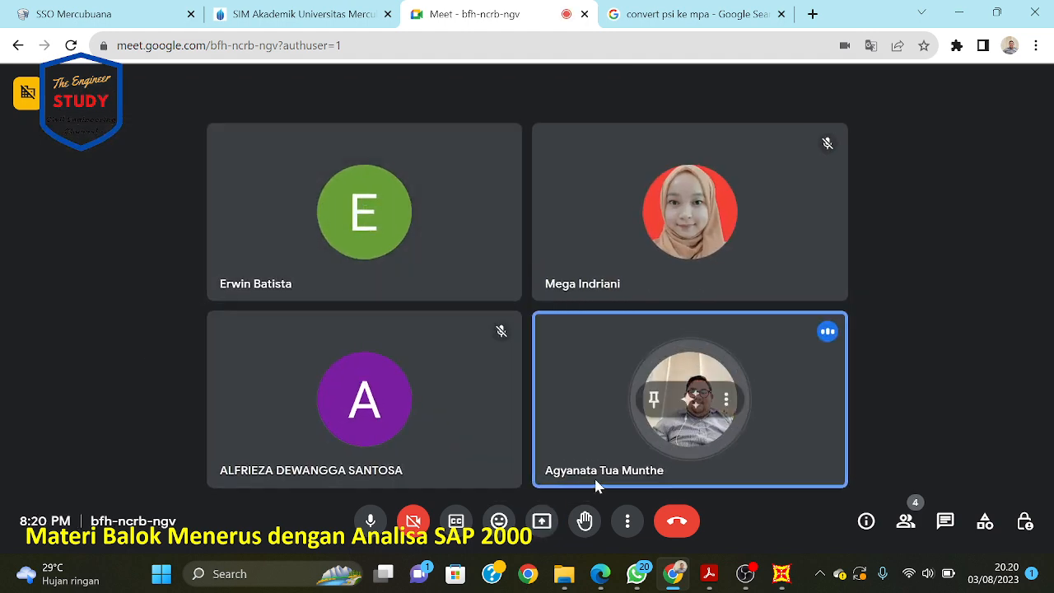
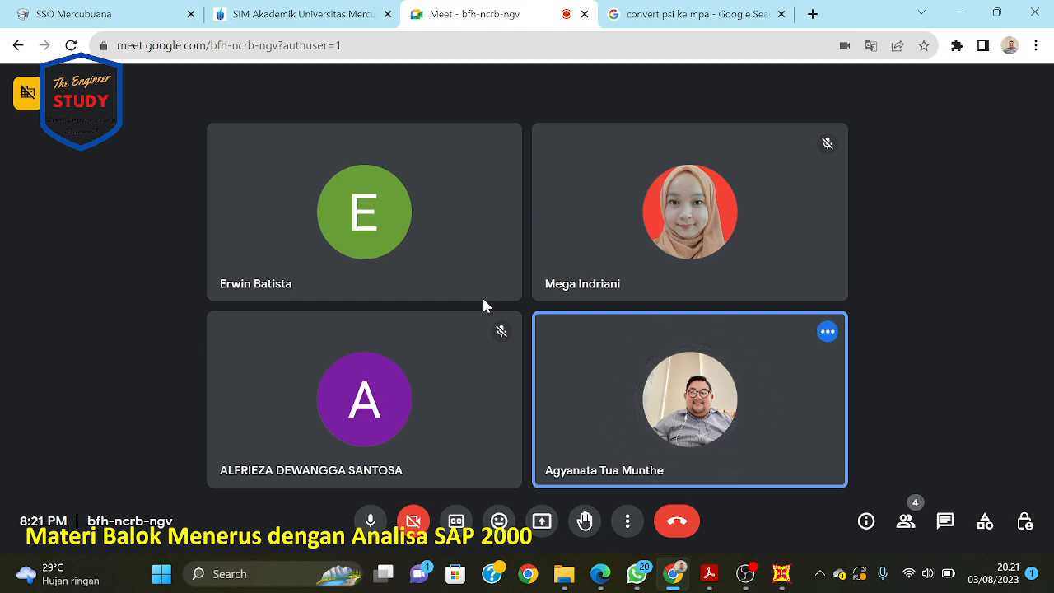
Step: Present the entire screen in the Google Meet call
left_click(541, 520)
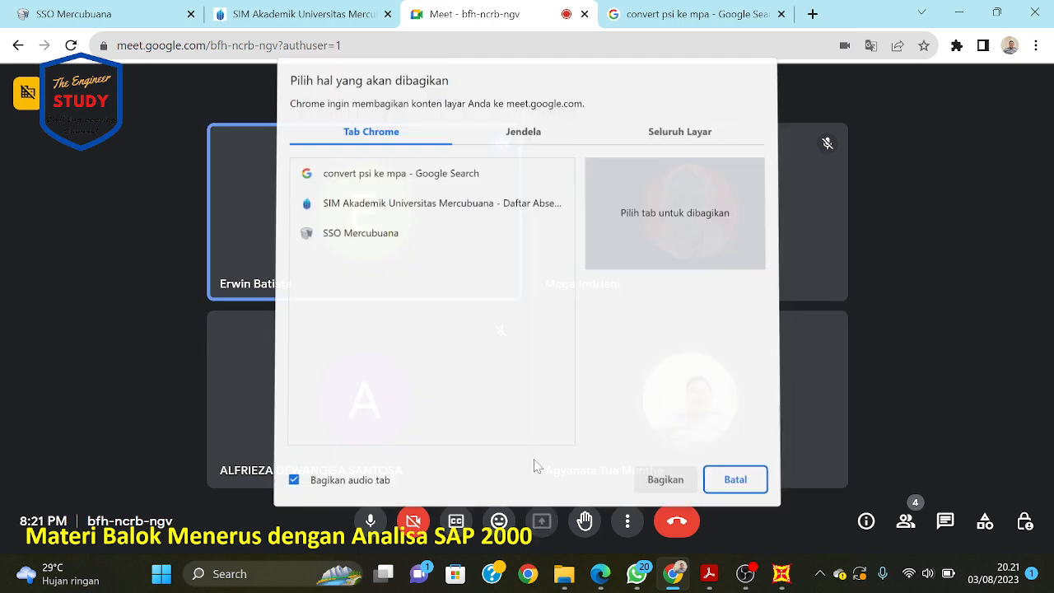
left_click(691, 136)
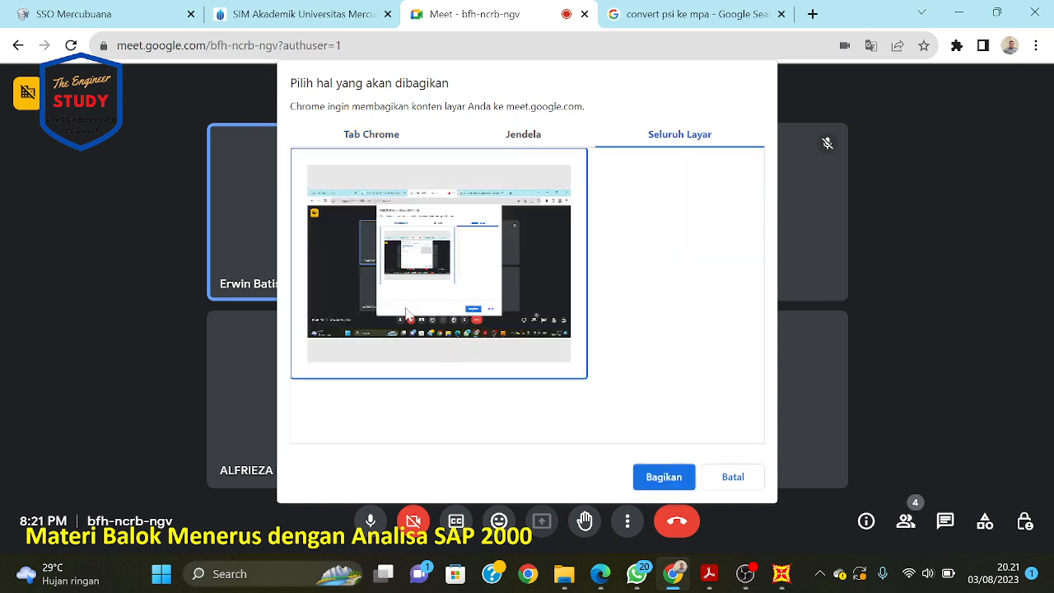
left_click(664, 476)
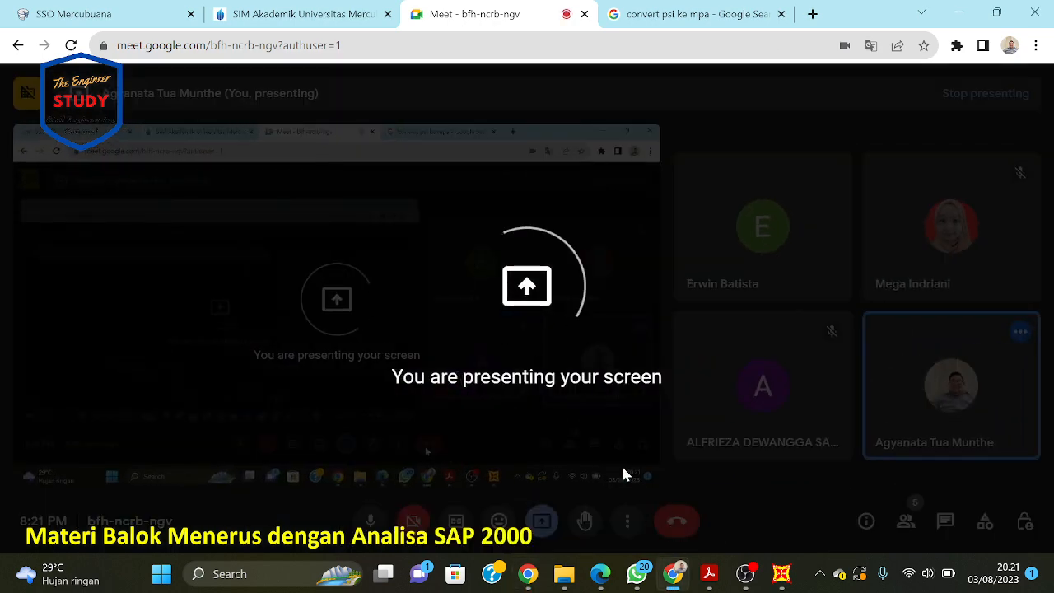
Step: Return to SAP2000 and turn off the extruded display of the beam in the 3-D view
left_click(781, 574)
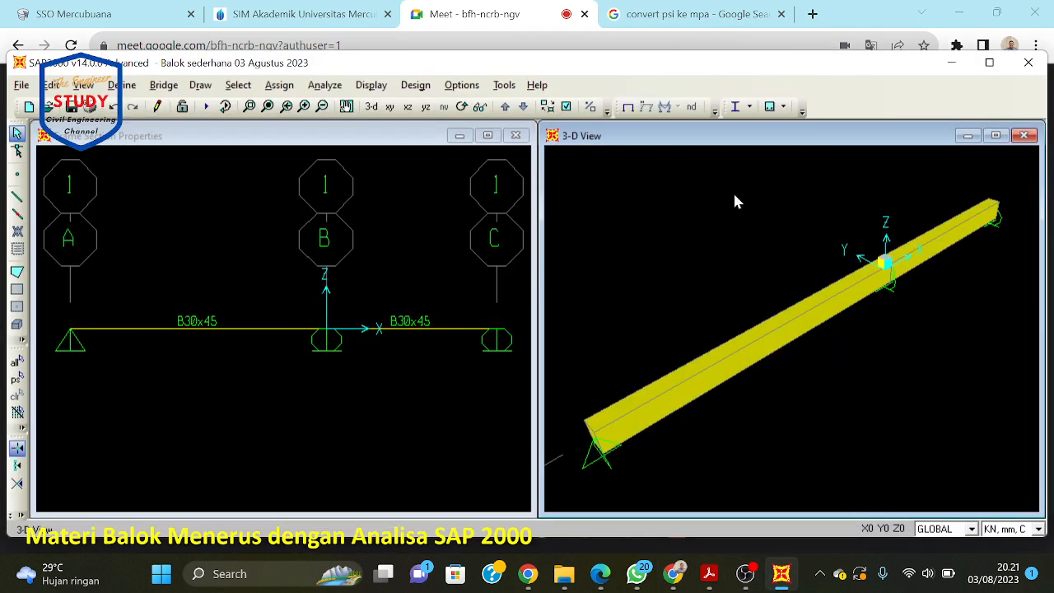
left_click(565, 106)
left_click(535, 208)
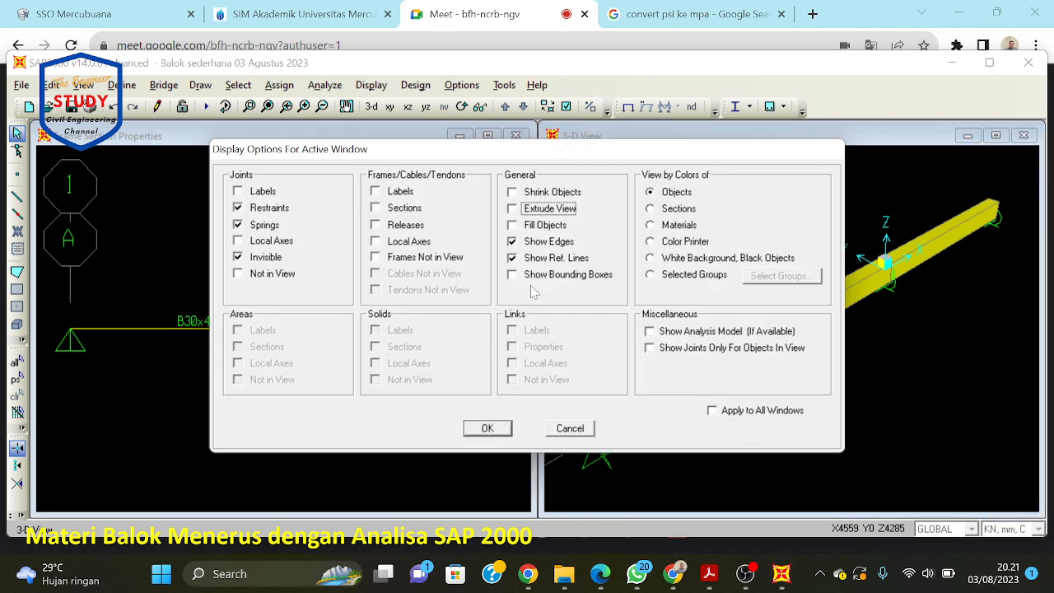
left_click(504, 430)
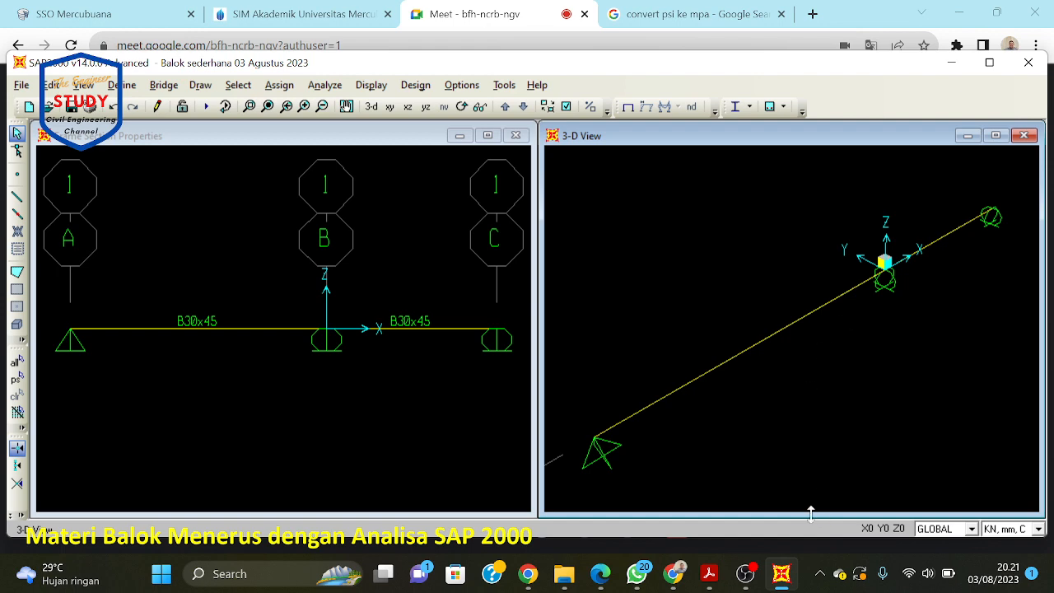
Step: Switch to the Balok Menerus PDF and read the TAHAP 4 load pattern and TAHAP 5 load placement instructions
left_click(709, 574)
scroll(731, 370, "down", 3)
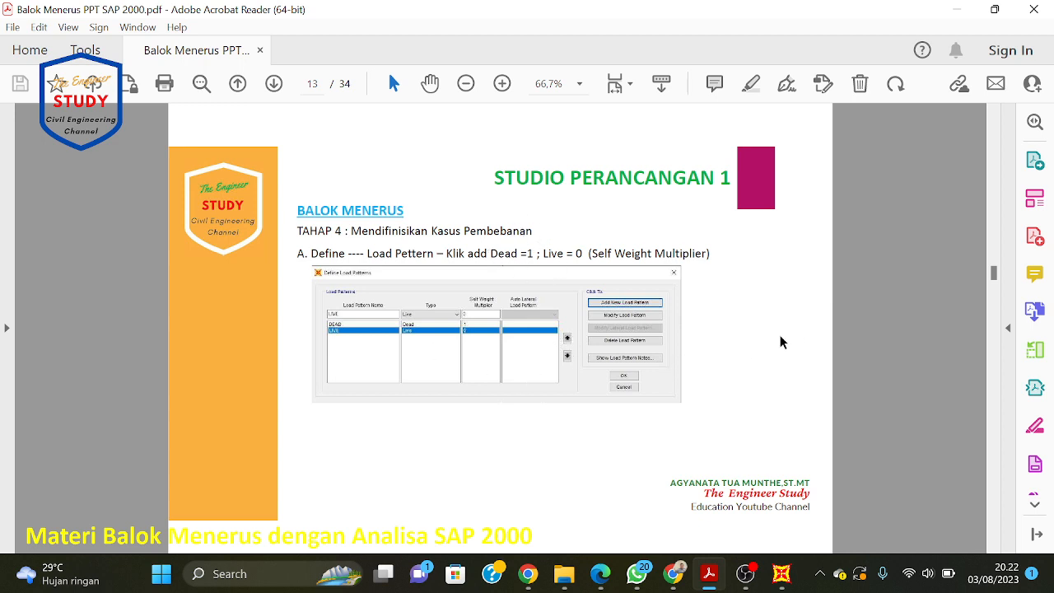
scroll(774, 341, "down", 2)
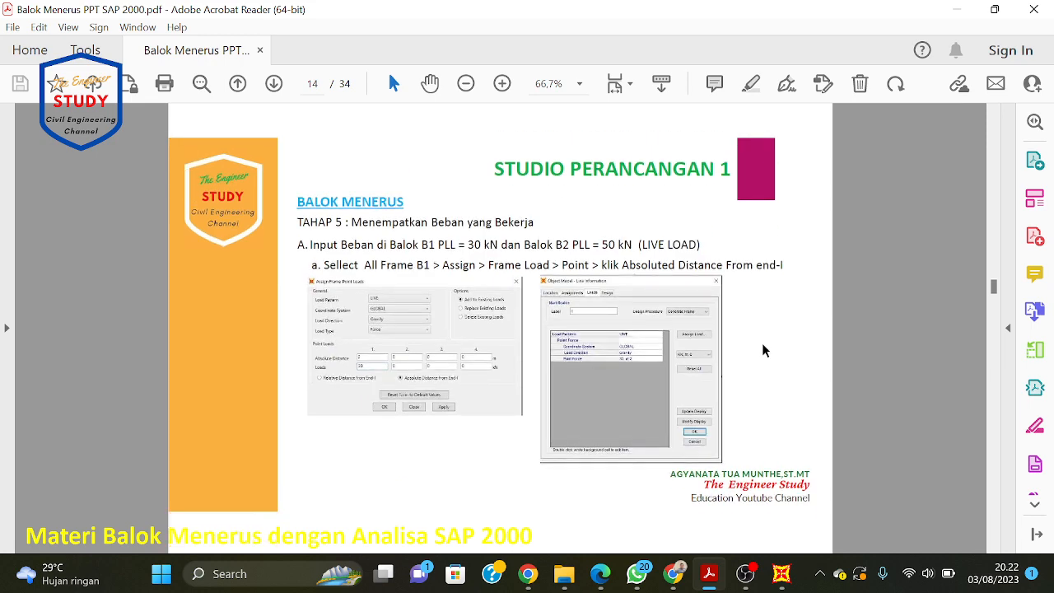
Step: Recheck the TAHAP 4 load pattern instructions in the Balok Menerus PDF and switch back to SAP2000
scroll(761, 350, "up", 2)
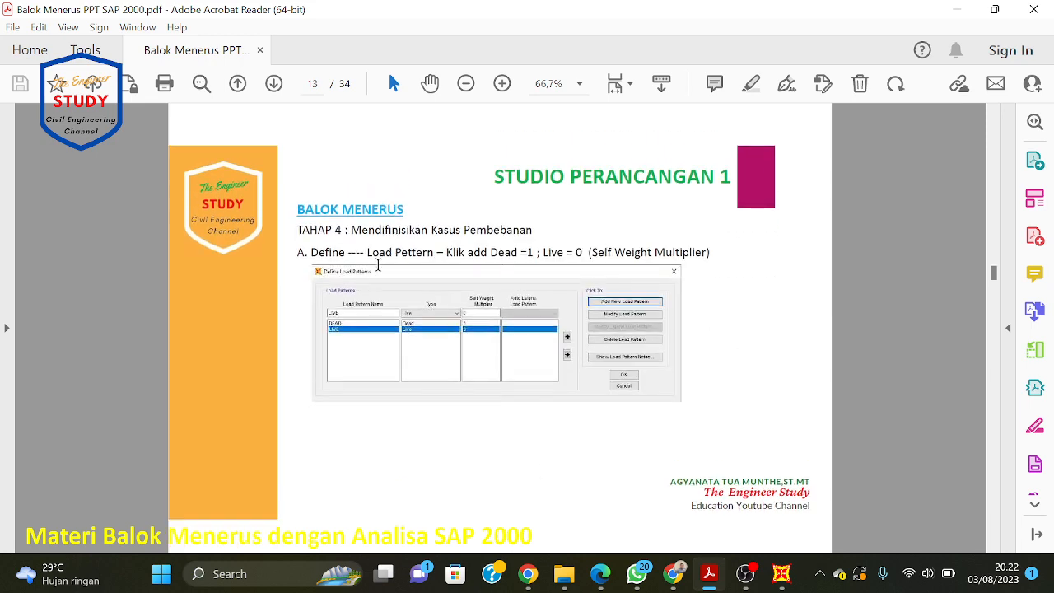
left_click(797, 574)
left_click(796, 576)
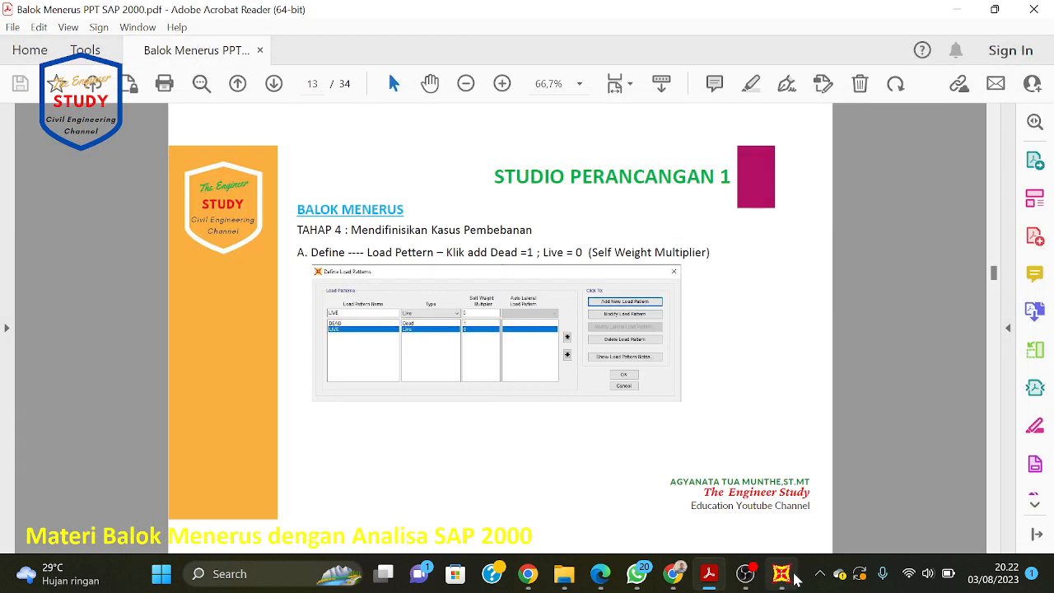
left_click(795, 576)
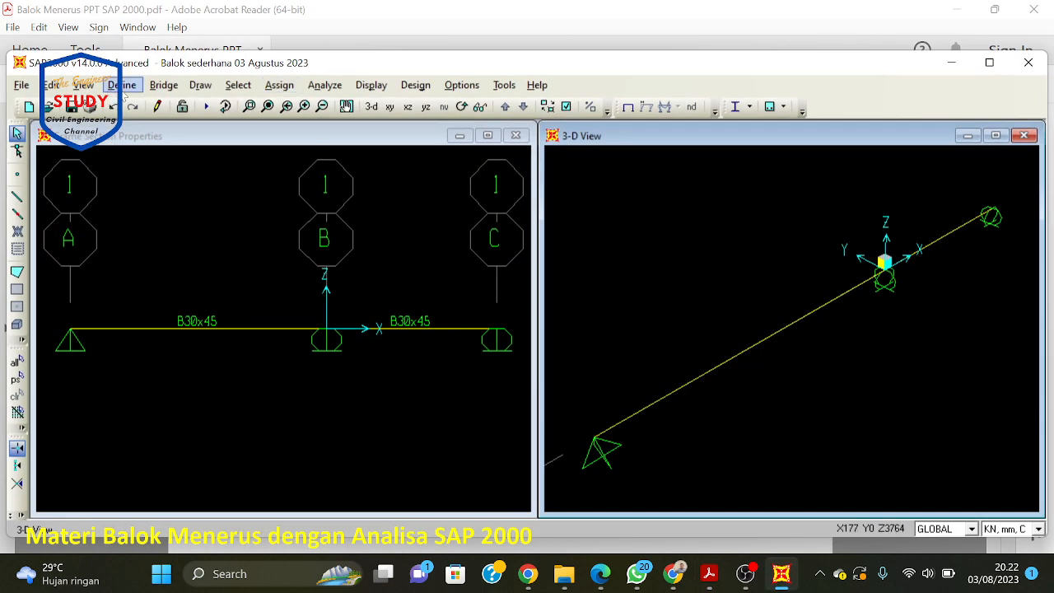
left_click(122, 85)
left_click(193, 324)
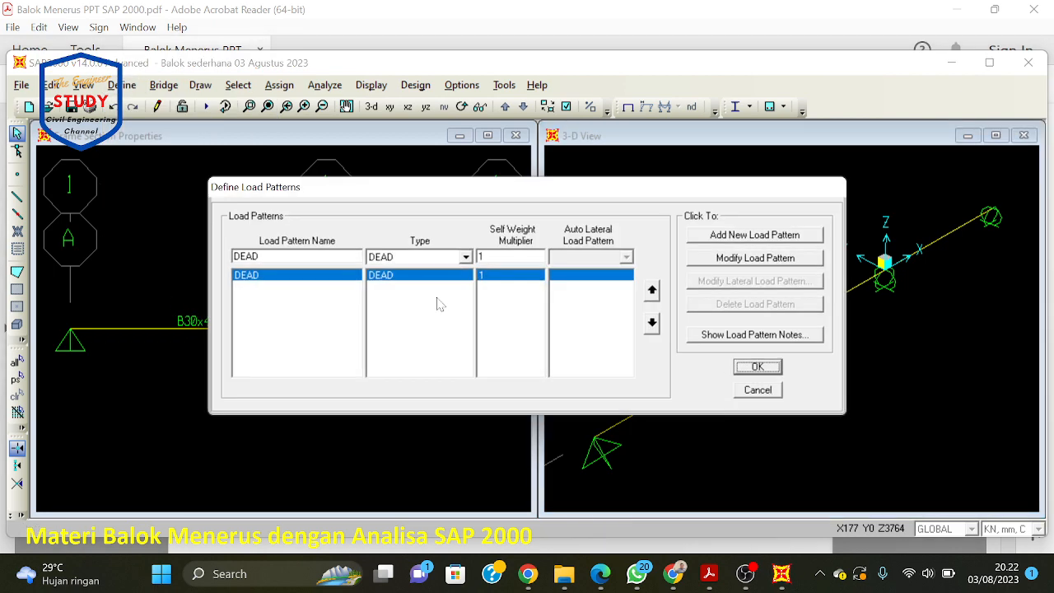
left_click(757, 391)
Step: Open the load pattern definitions, select DEAD as the type for the DEAD pattern, and bring up the available load types again
left_click(121, 85)
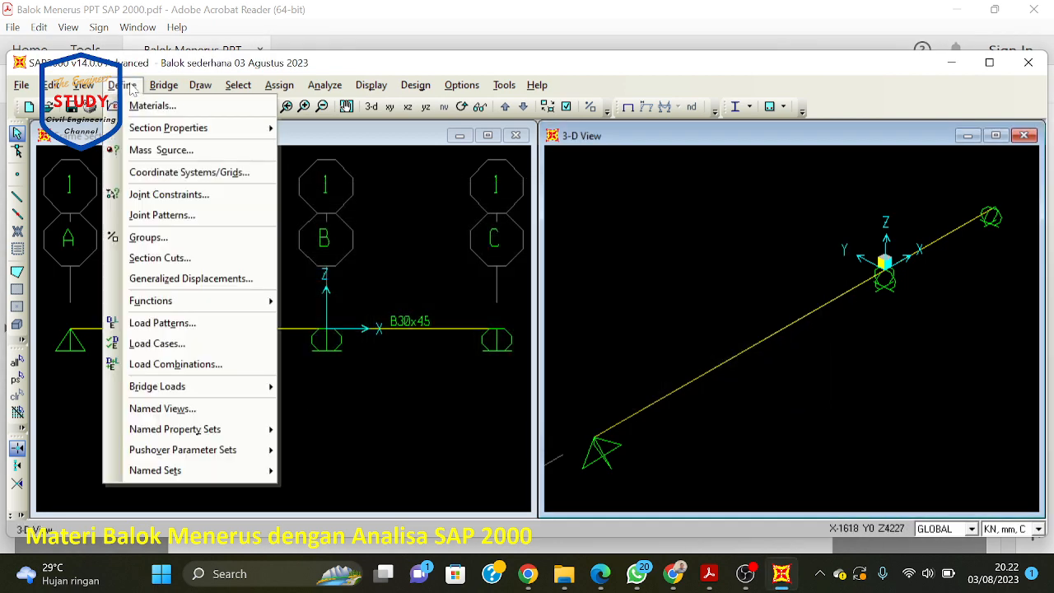
left_click(185, 323)
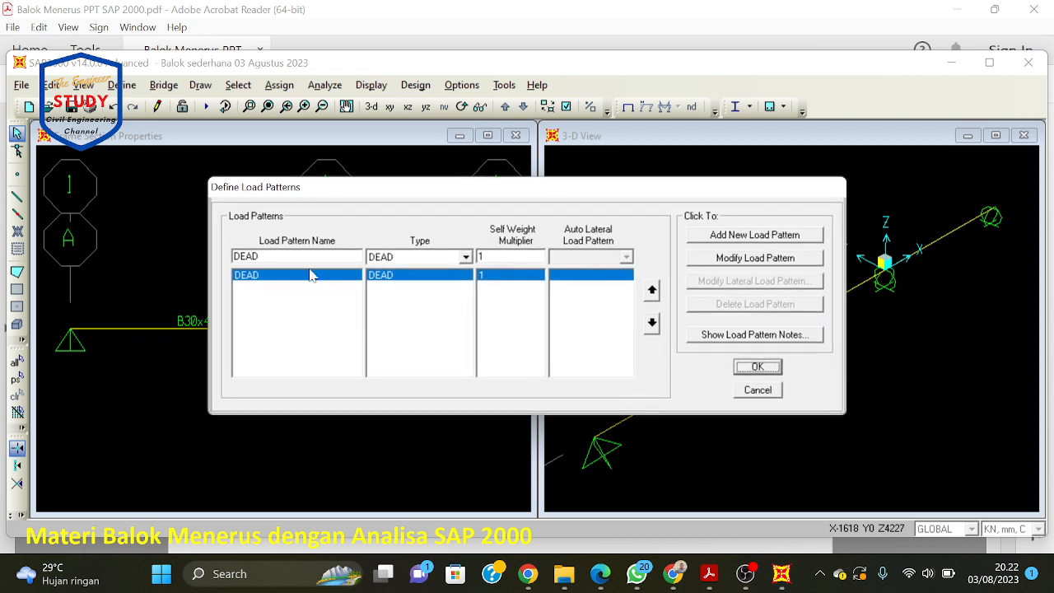
left_click(404, 258)
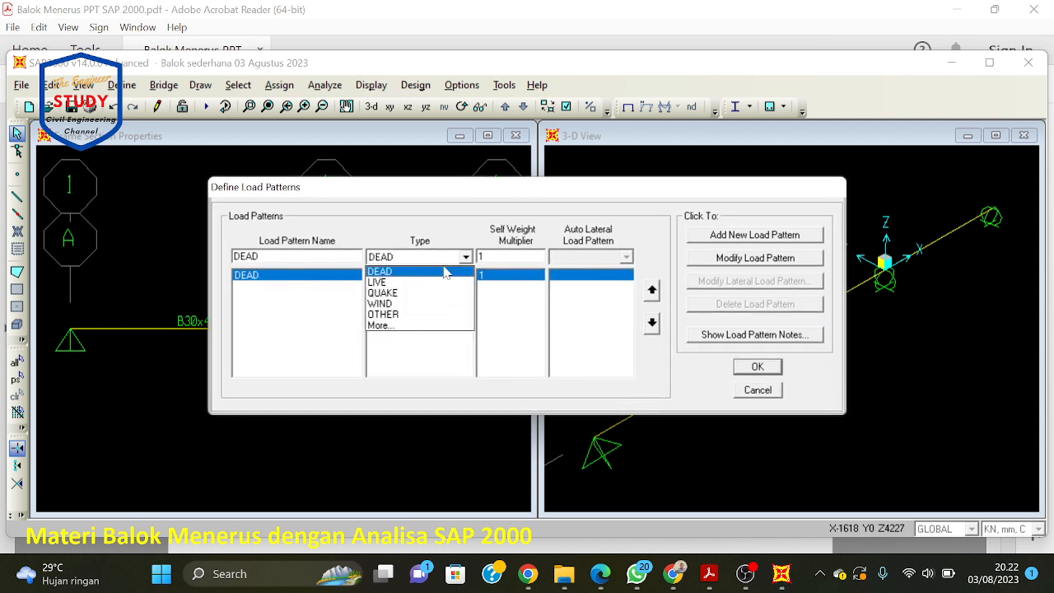
left_click(422, 271)
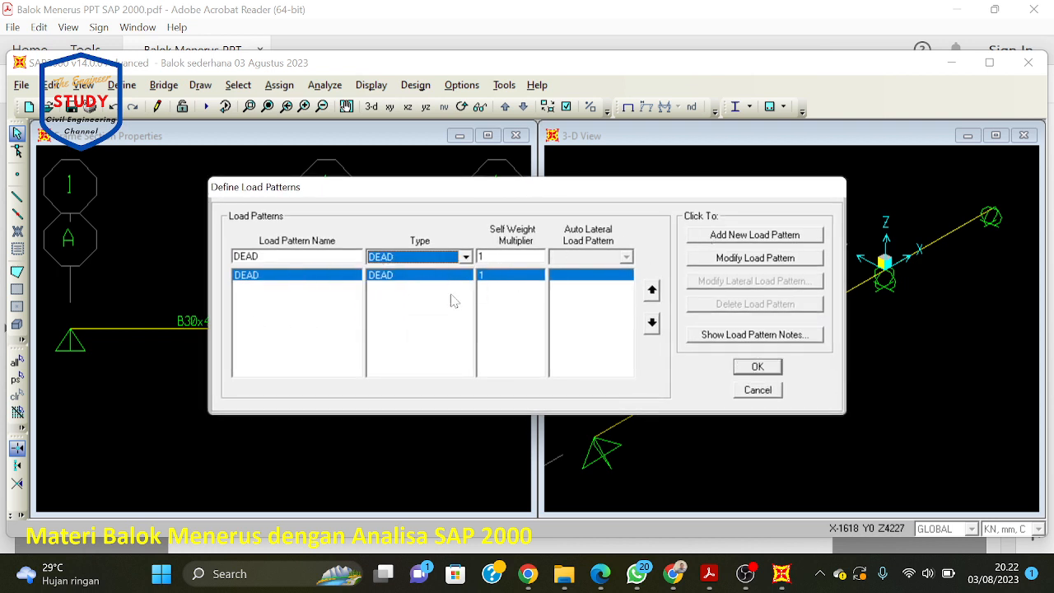
left_click(466, 257)
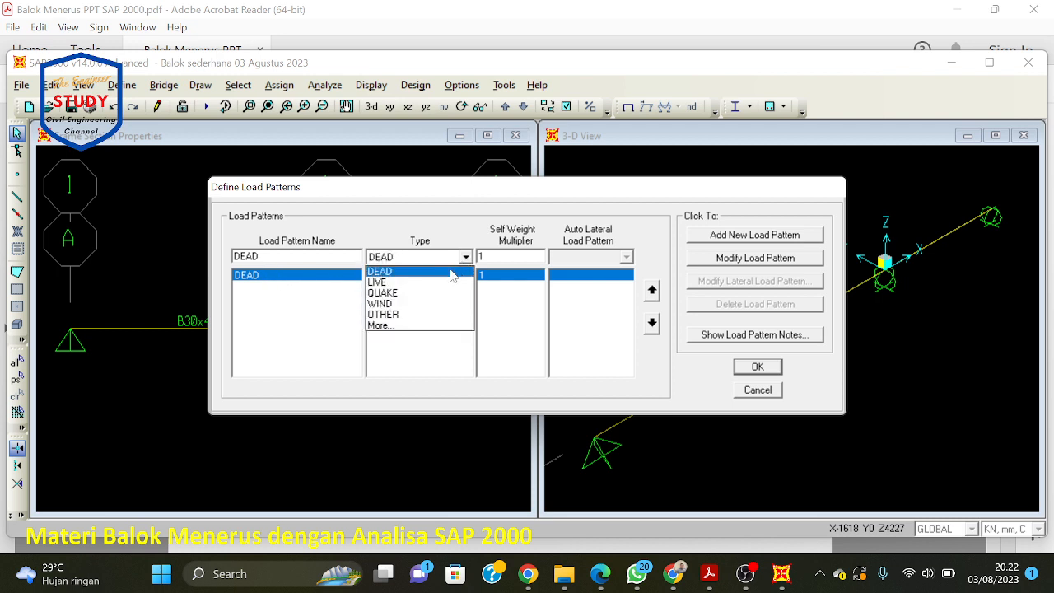
Step: Add a load pattern named LIVE of type LIVE with a self weight multiplier of 0
left_click(446, 282)
left_click(309, 257)
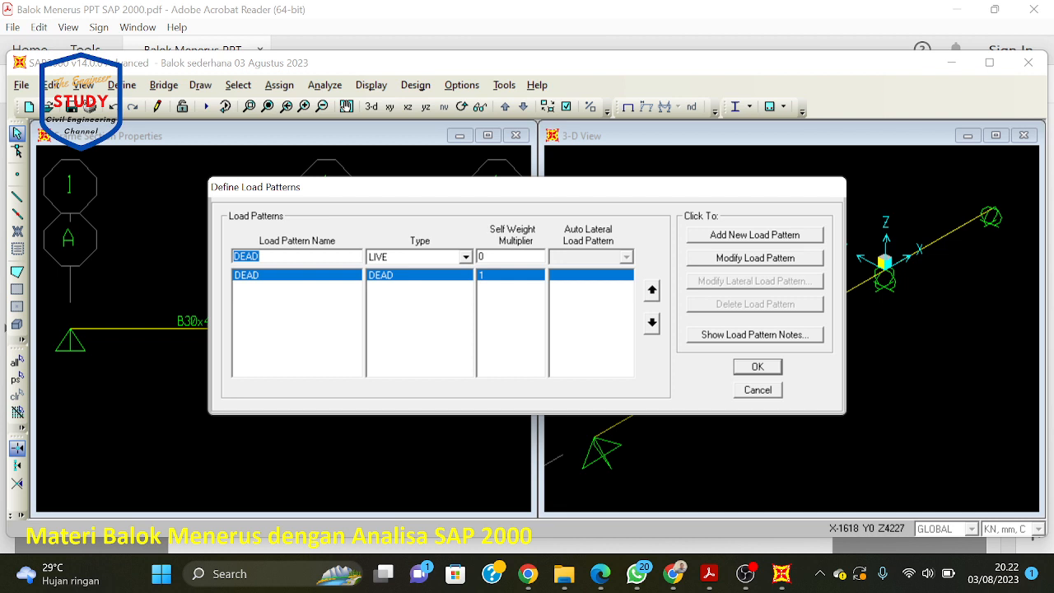
key("BackSpace")
left_click(782, 238)
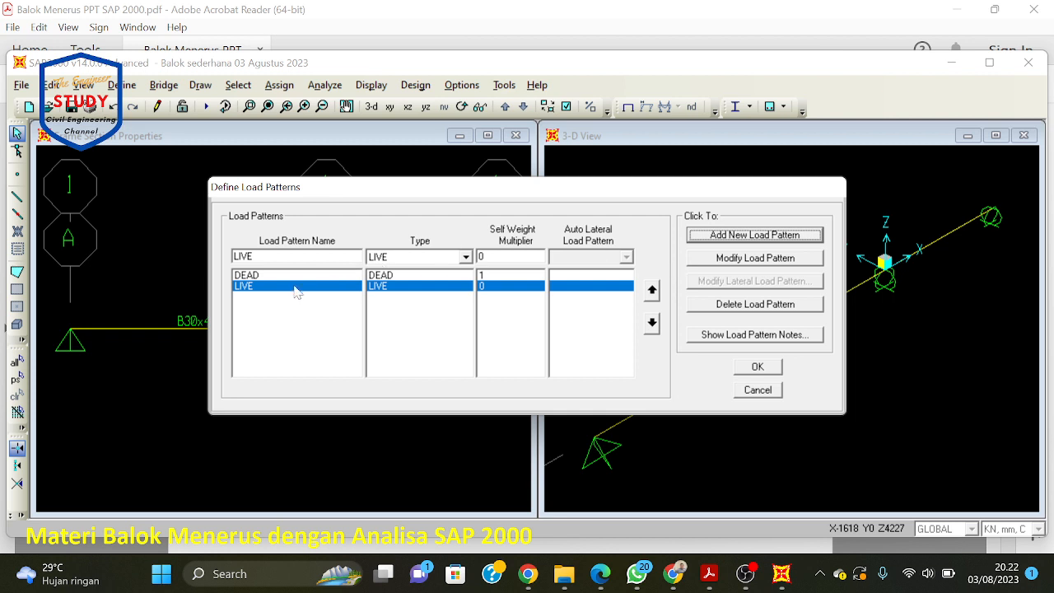
Step: Add a load pattern named WIND of type WIND with self weight multiplier 0 and no auto lateral load
left_click(465, 257)
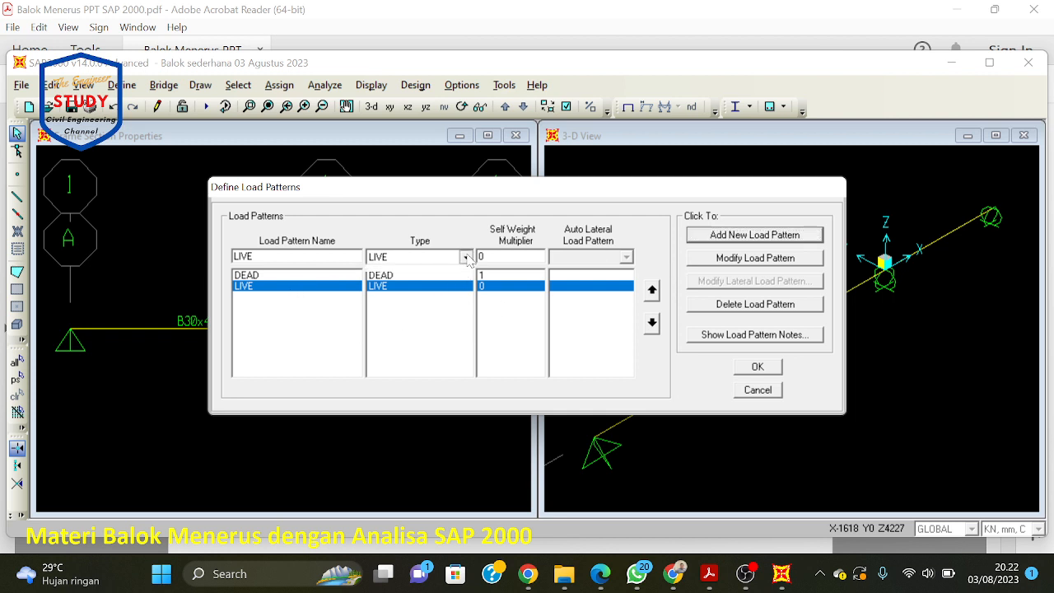
left_click(433, 303)
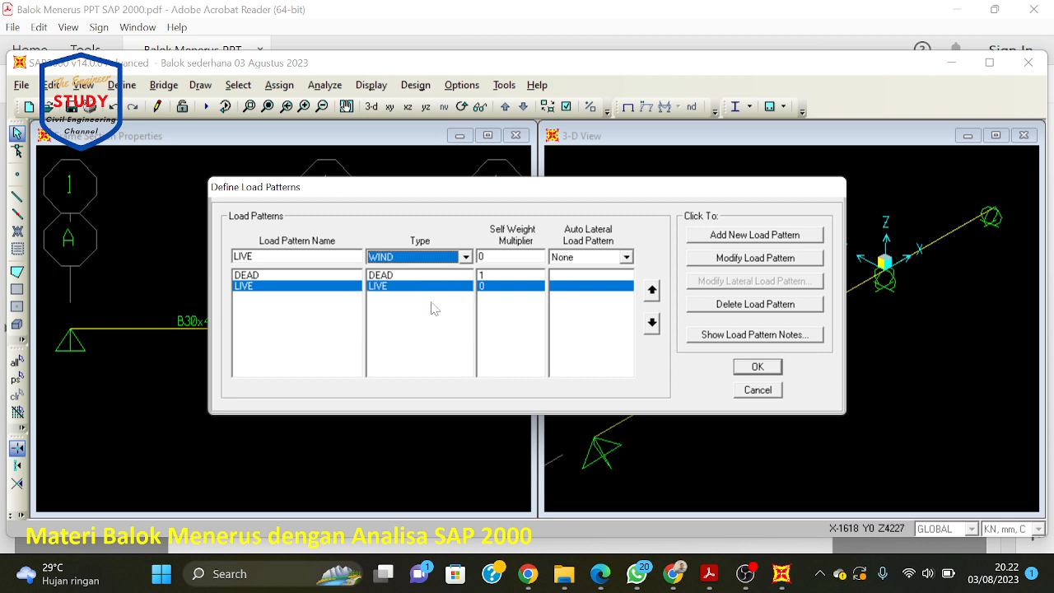
key("shift+Tab")
type("W")
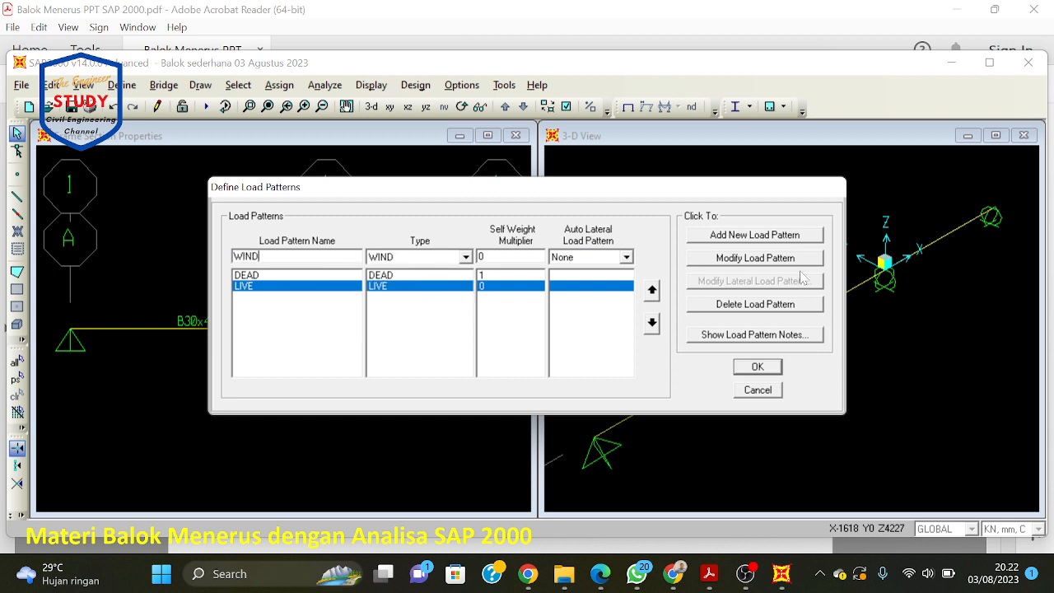
left_click(764, 236)
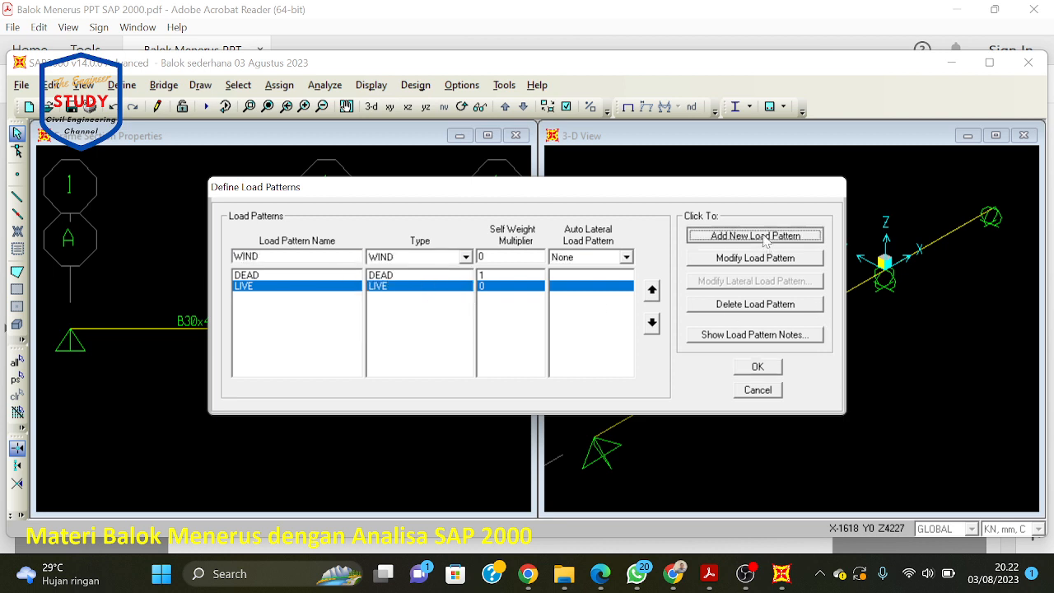
Step: Add a load pattern named QUAKE of type QUAKE with self weight multiplier 0 and no auto lateral load
left_click(466, 257)
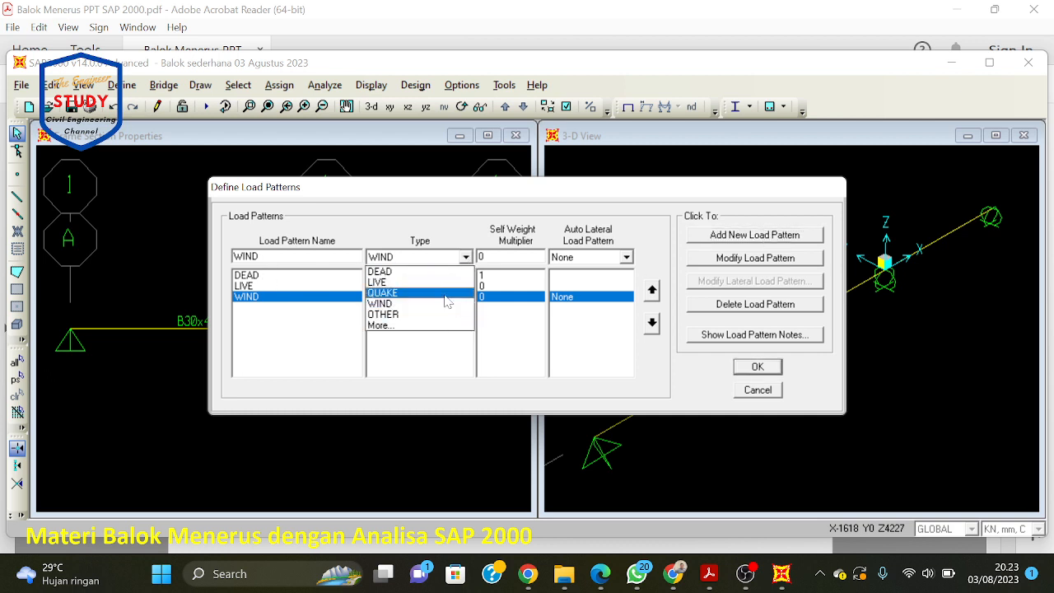
left_click(445, 293)
key("shift+Tab")
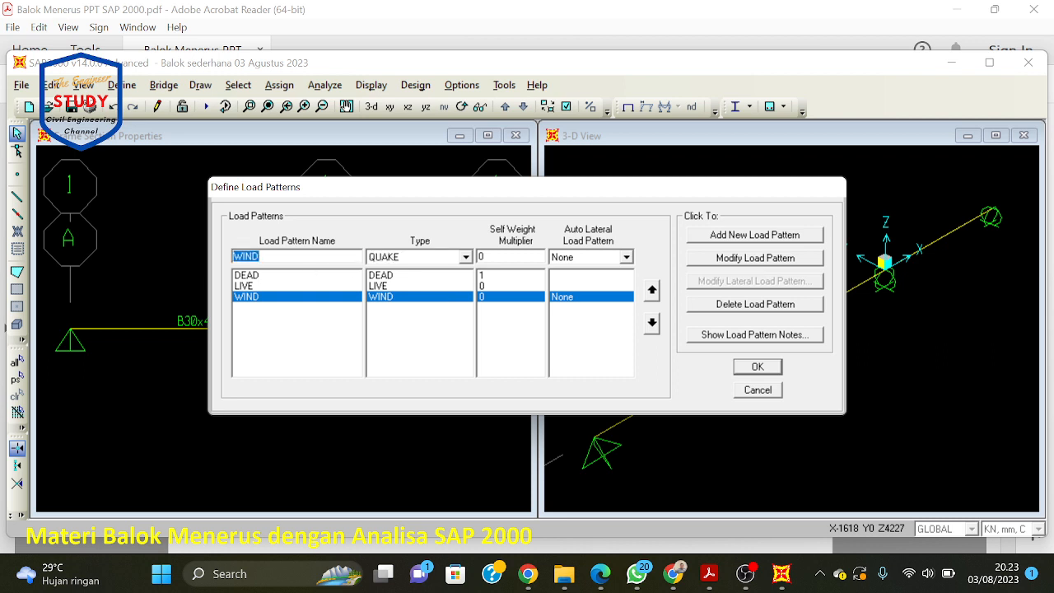
type("QUAKE")
left_click(735, 236)
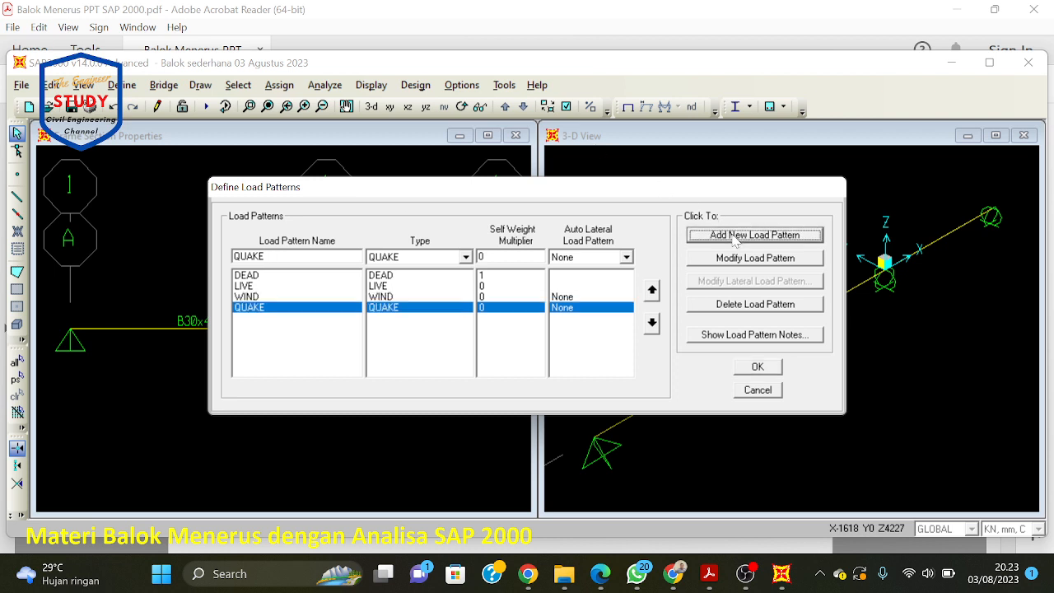
left_click(500, 357)
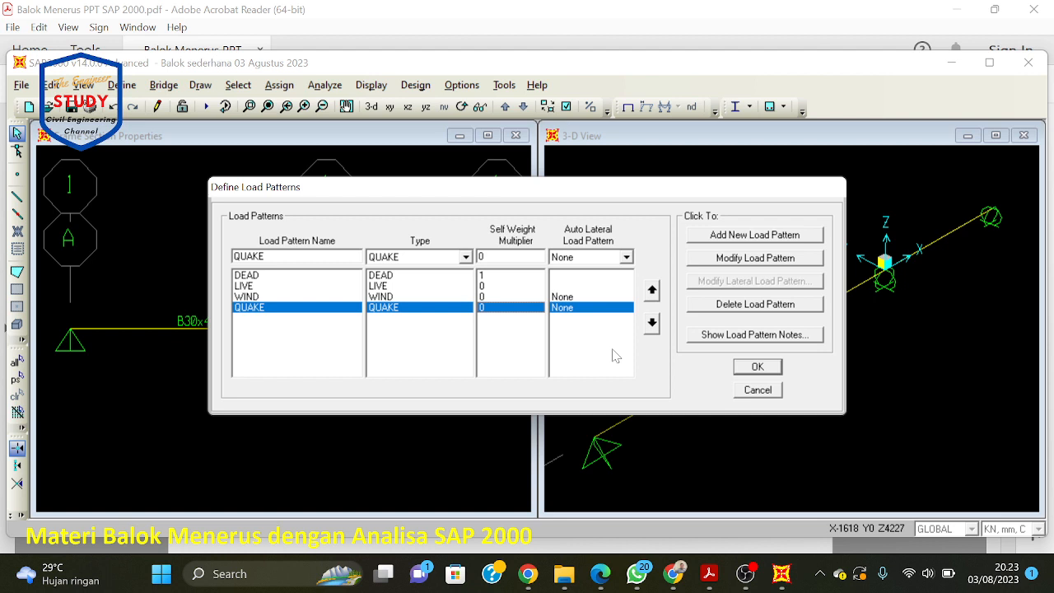
left_click(279, 298)
left_click(285, 310)
left_click(278, 299)
left_click(279, 307)
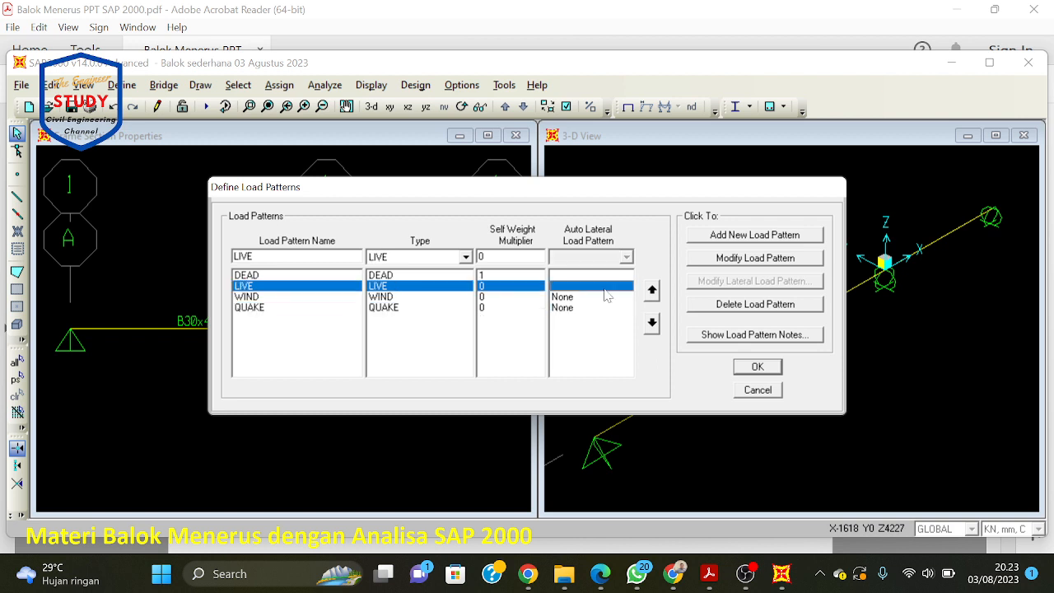
left_click(604, 288)
left_click(254, 277)
left_click(255, 287)
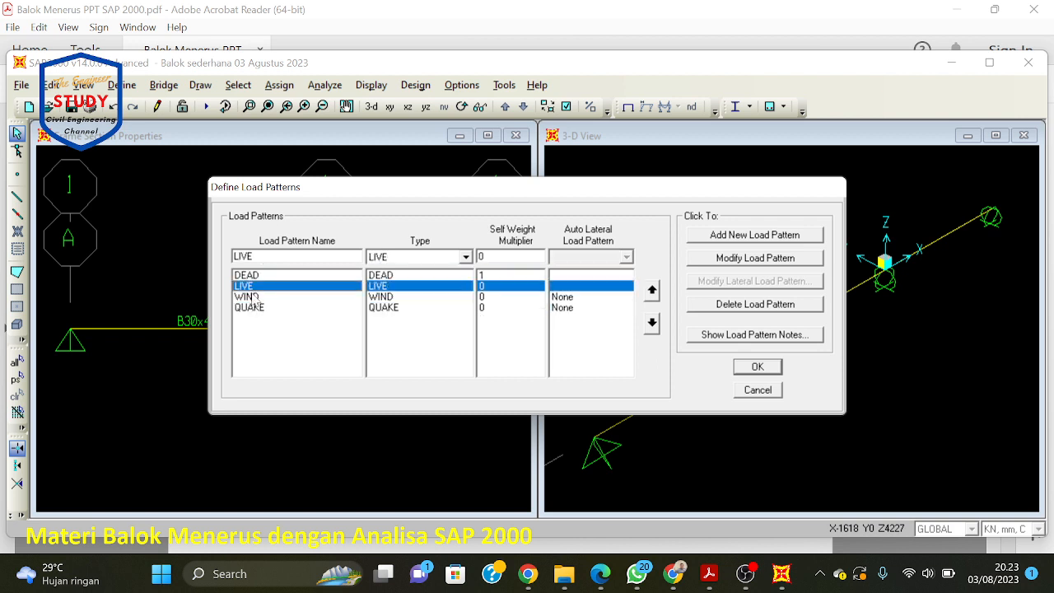
Step: Delete the WIND and QUAKE load patterns and accept the load pattern definitions
left_click(255, 297)
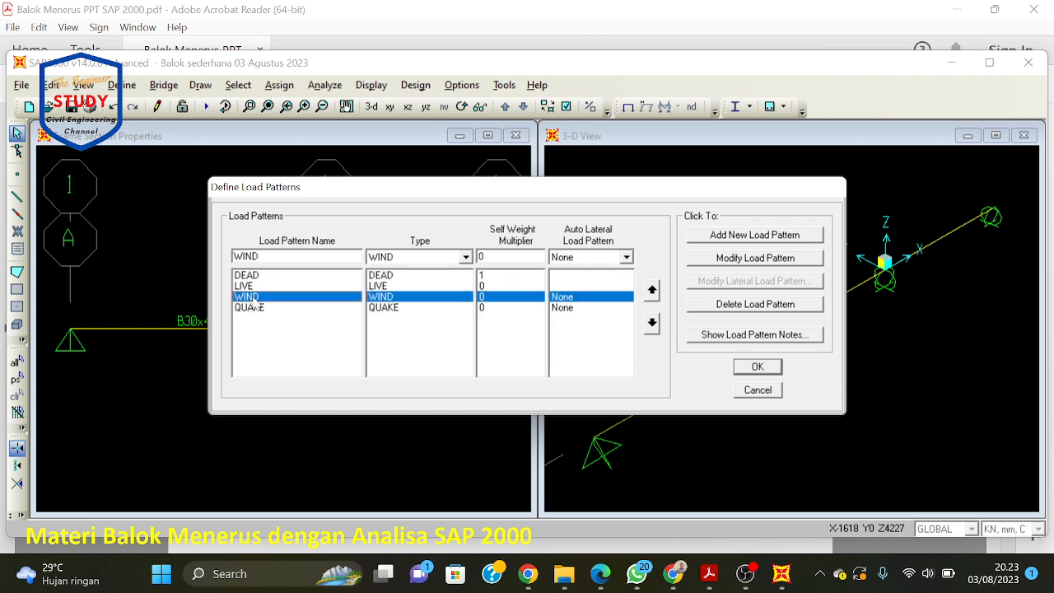
left_click(758, 305)
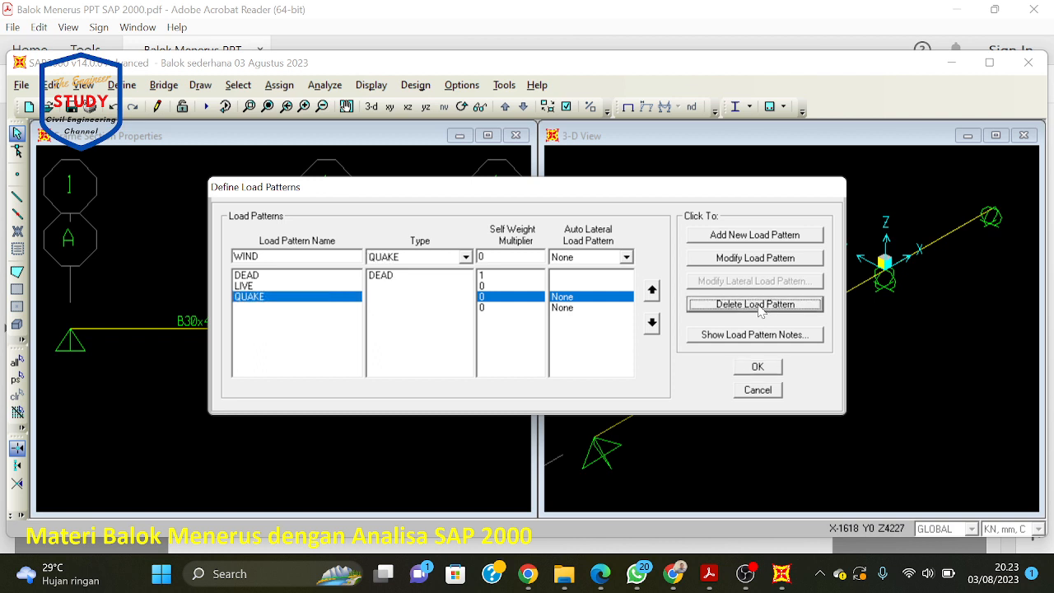
left_click(719, 305)
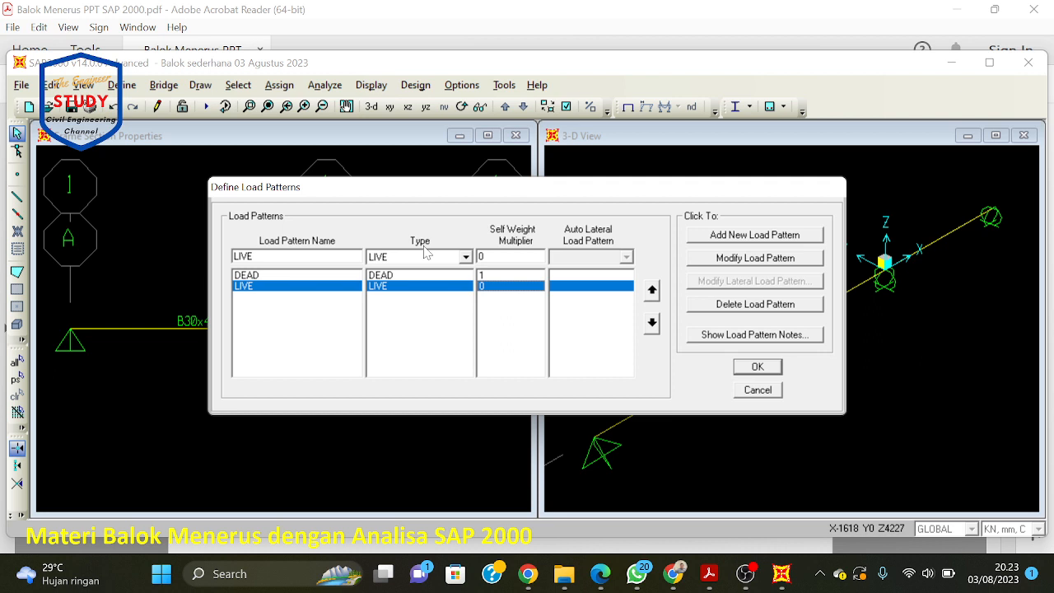
left_click(767, 368)
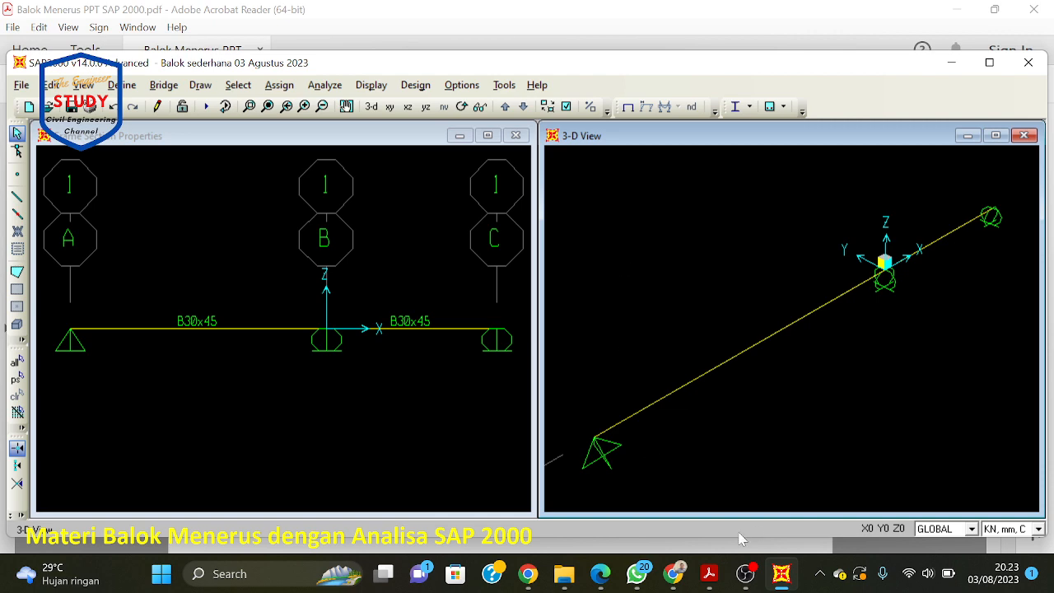
Step: Switch to Adobe Acrobat Reader to check the load pattern instructions on page 13, and return to SAP2000
left_click(122, 85)
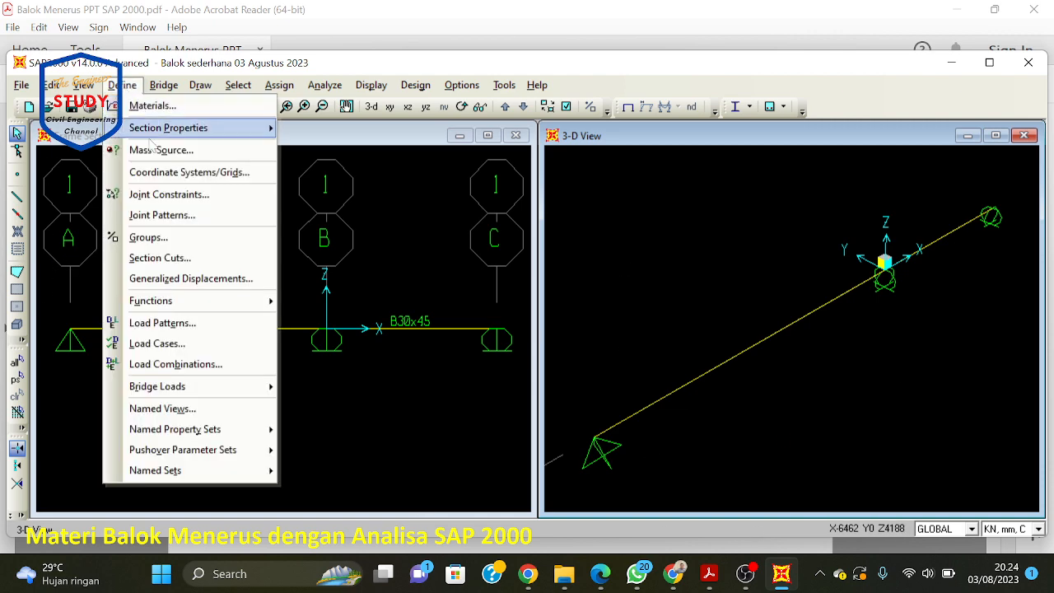
left_click(823, 228)
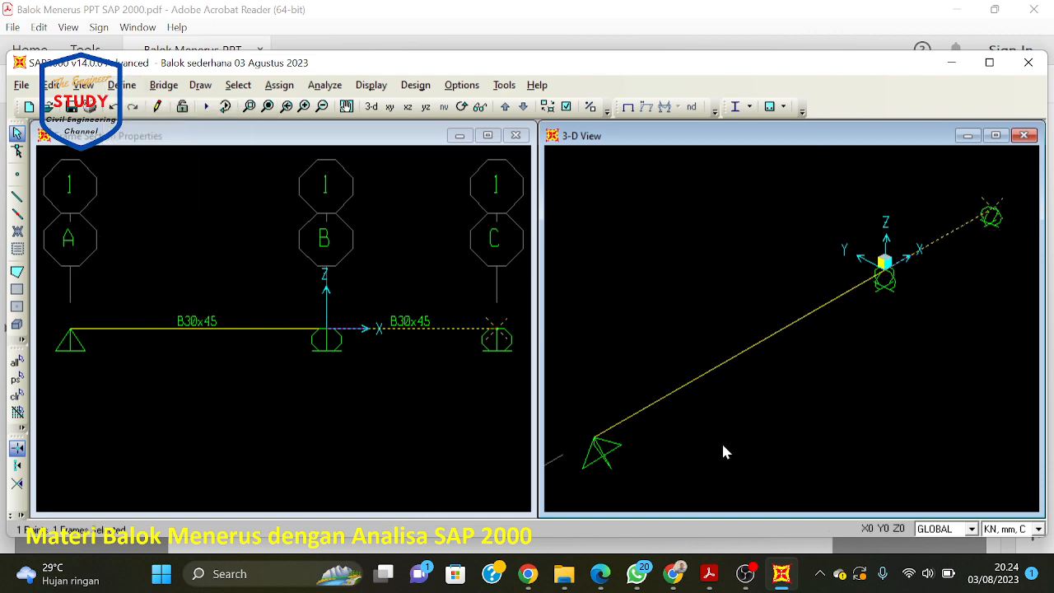
left_click(709, 574)
scroll(651, 346, "down", 3)
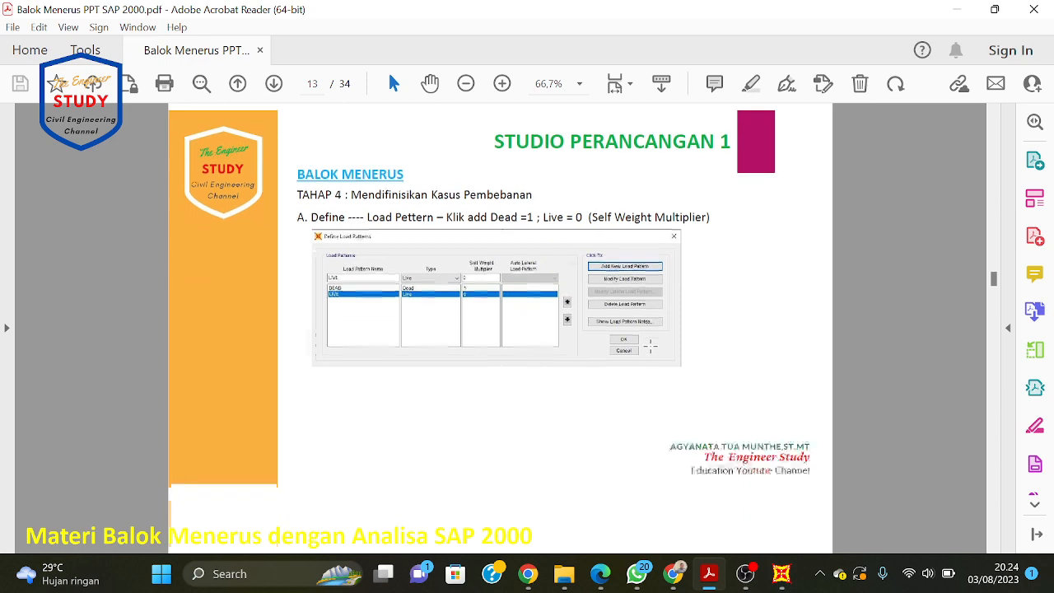
scroll(651, 347, "up", 2)
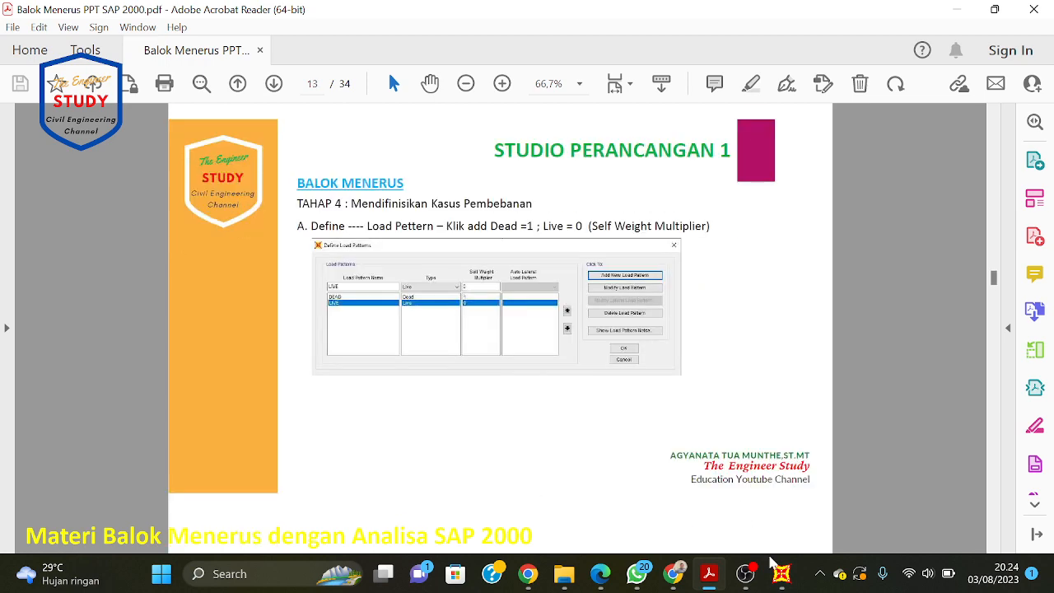
left_click(781, 574)
left_click(397, 326)
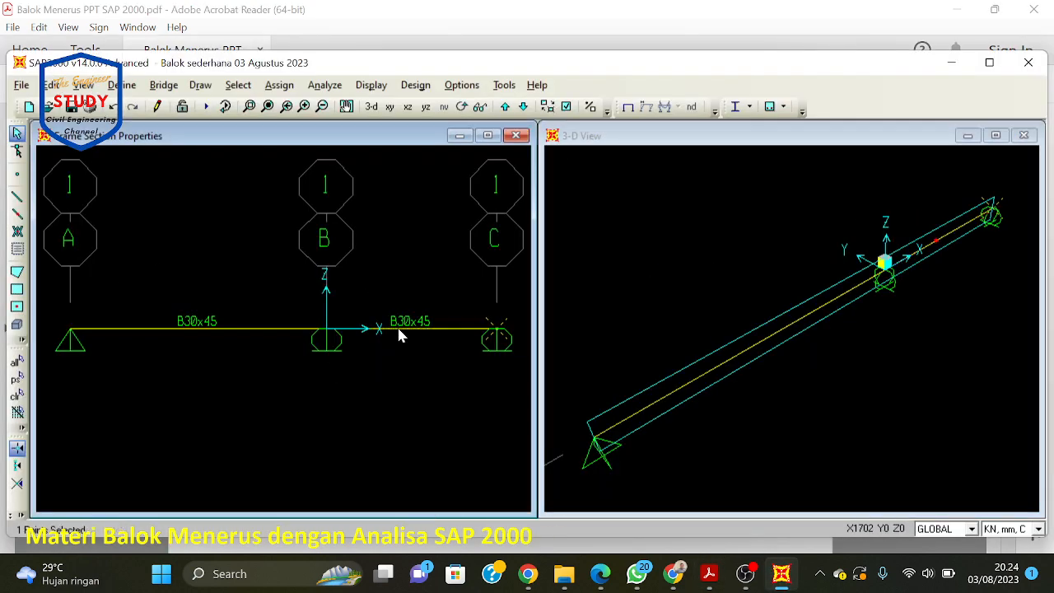
Step: Open the load case definitions and delete the WIND and QUAKE load cases
left_click(121, 85)
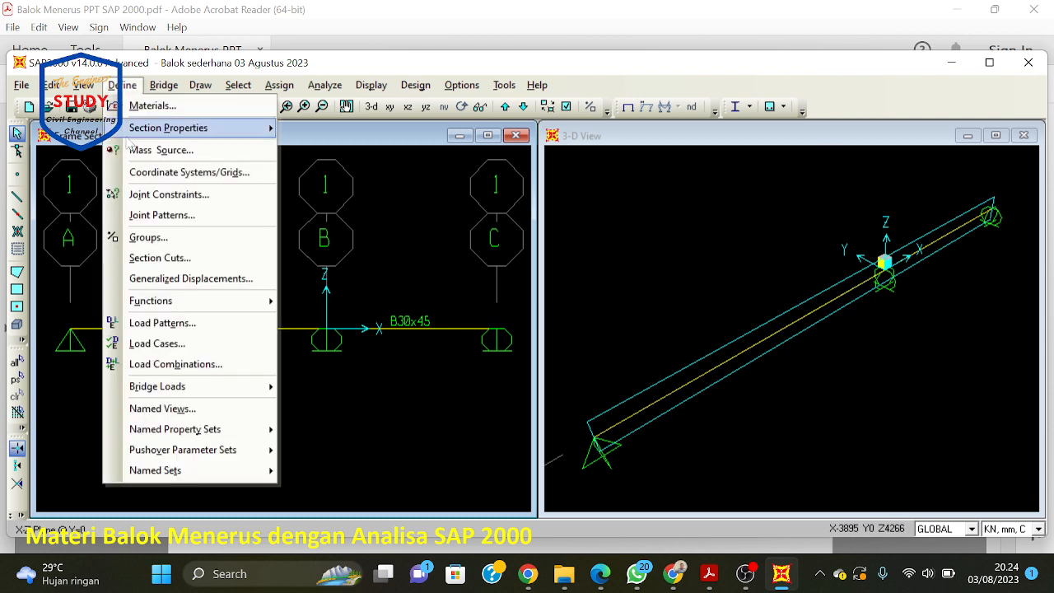
left_click(160, 344)
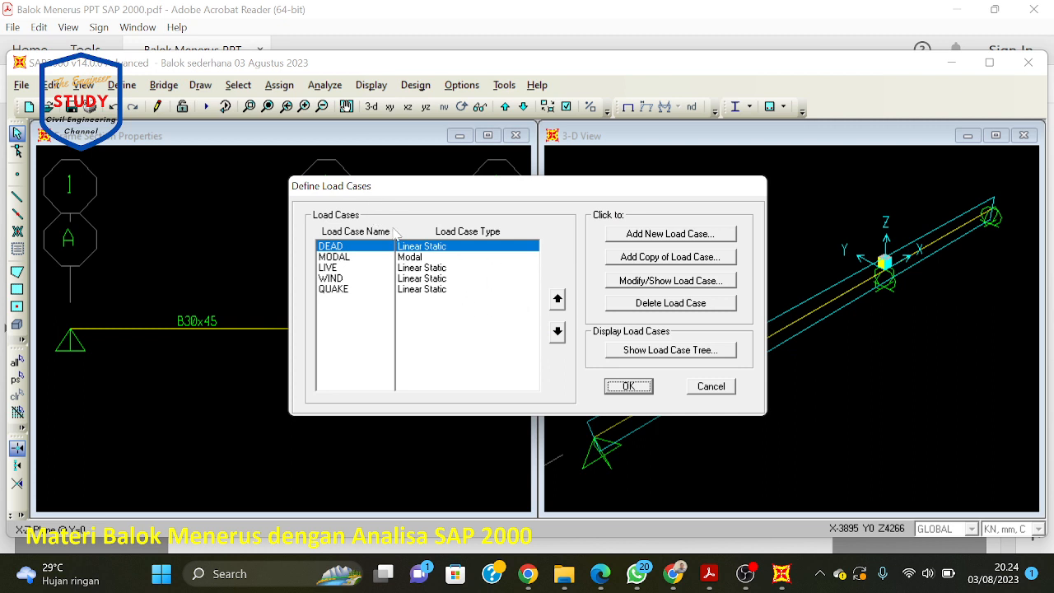
left_click(402, 258)
left_click(387, 278)
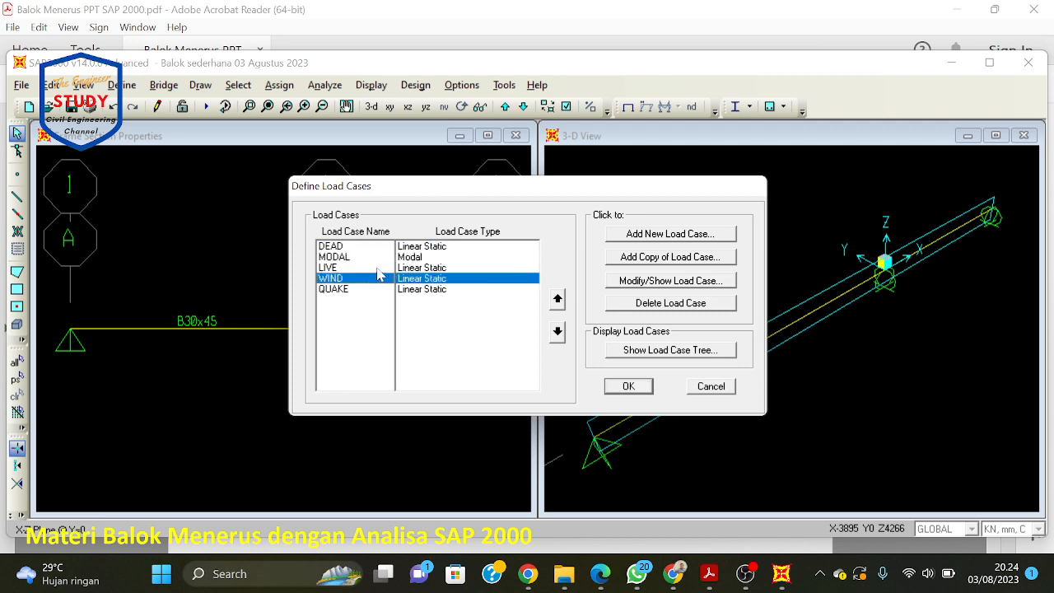
left_click(379, 268)
left_click(367, 247)
left_click(363, 269)
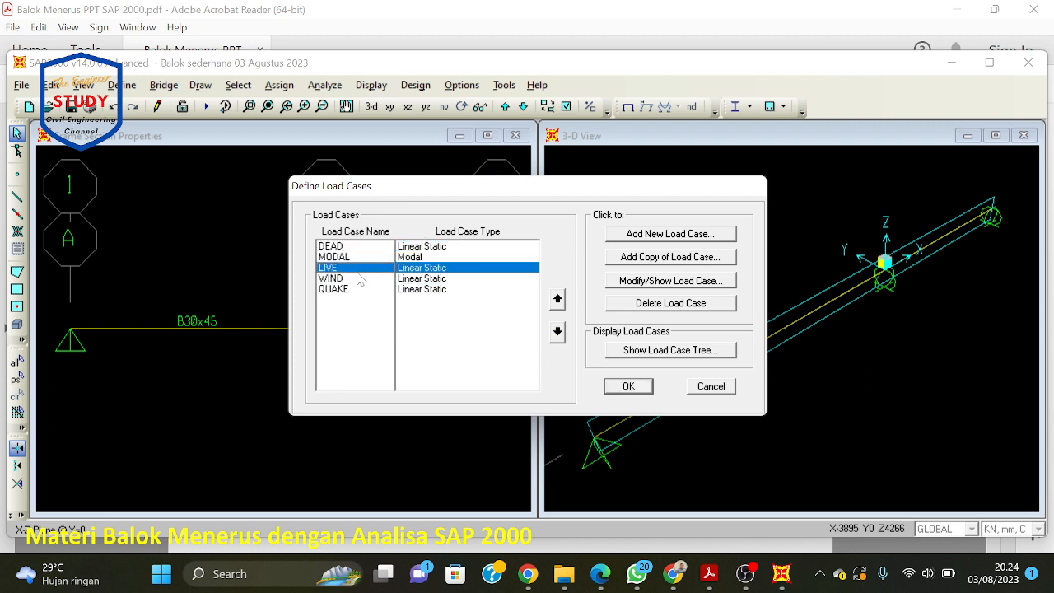
left_click(362, 279)
left_click(667, 303)
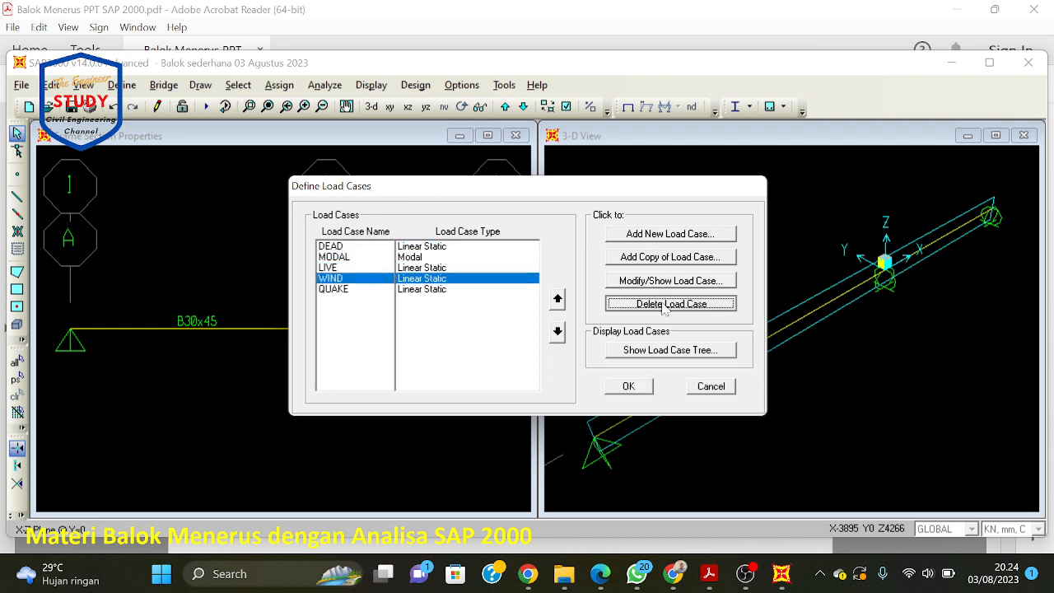
left_click(527, 339)
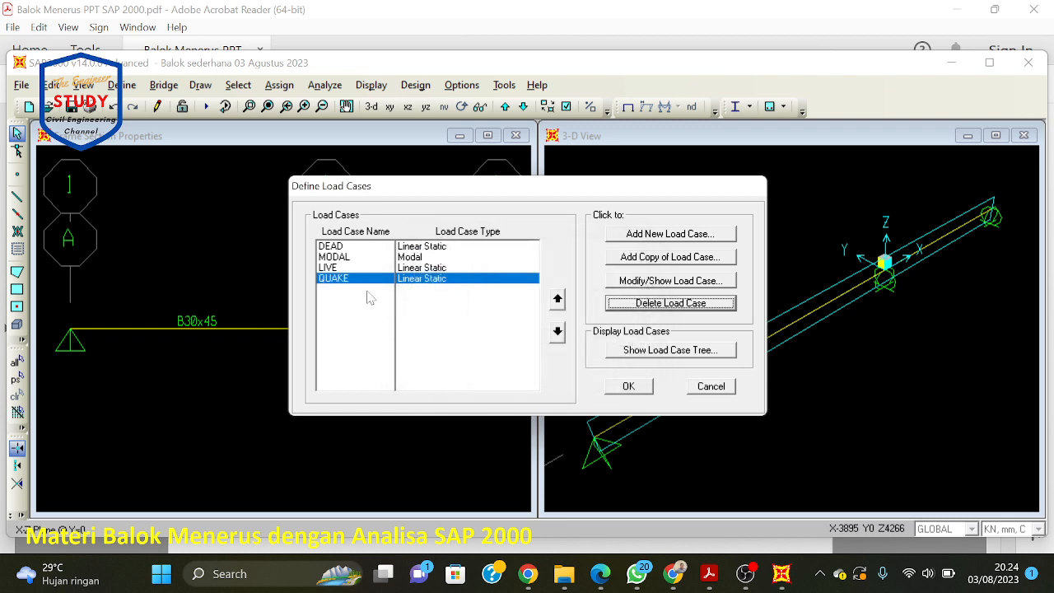
left_click(672, 303)
left_click(553, 345)
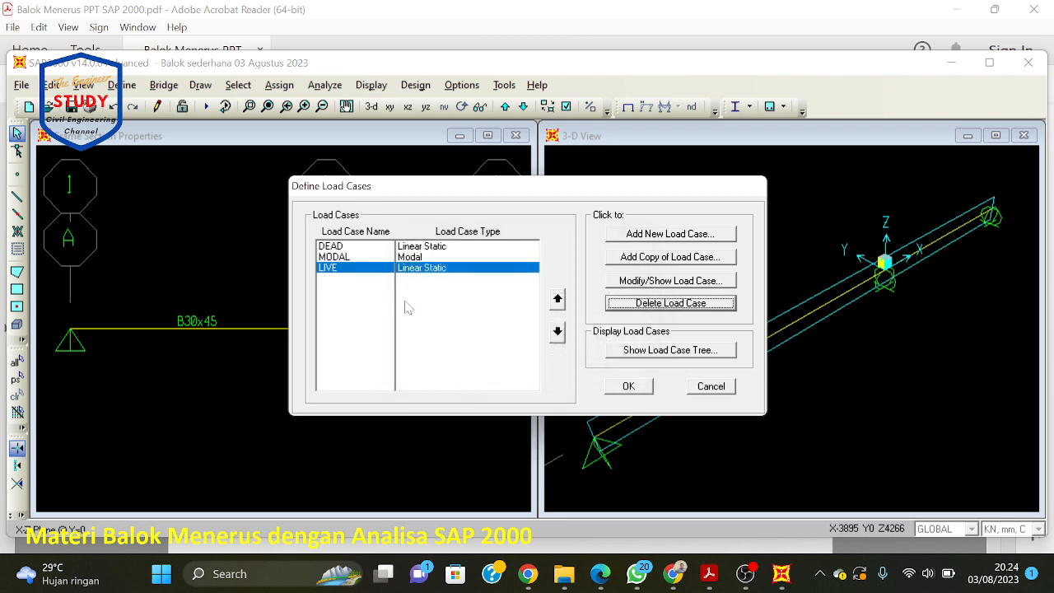
Step: Open the DEAD load case and examine its name, load case type and applied load type options
left_click(372, 250)
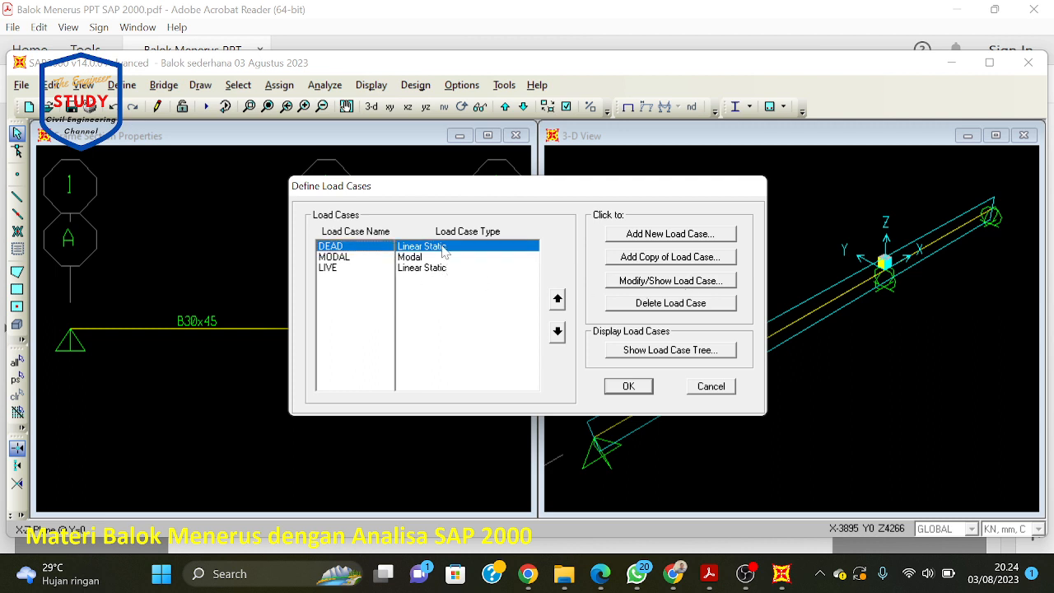
left_click(647, 282)
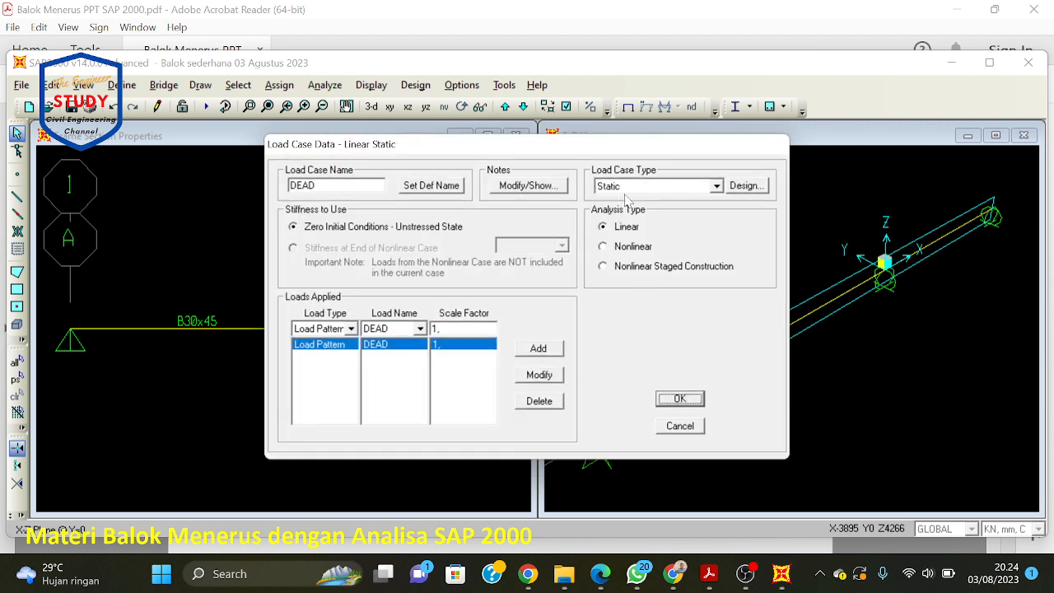
left_click(717, 186)
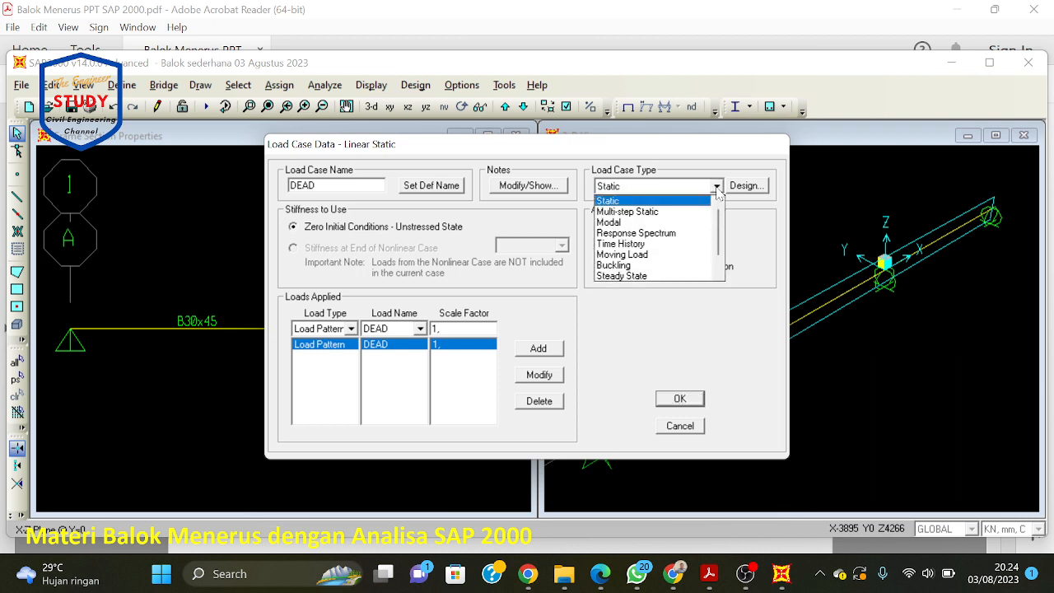
left_click(717, 187)
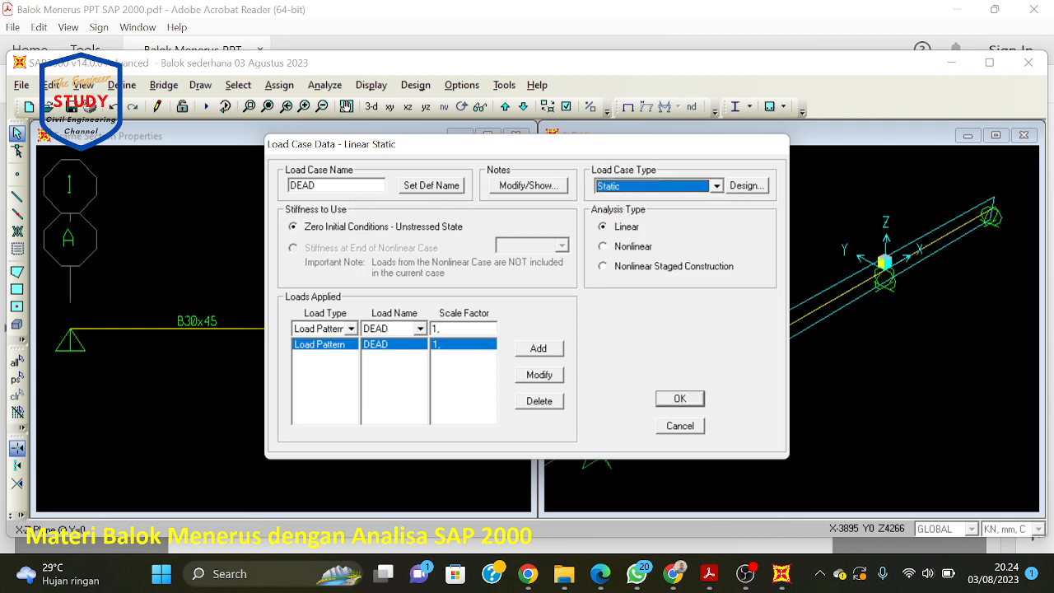
double_click(327, 187)
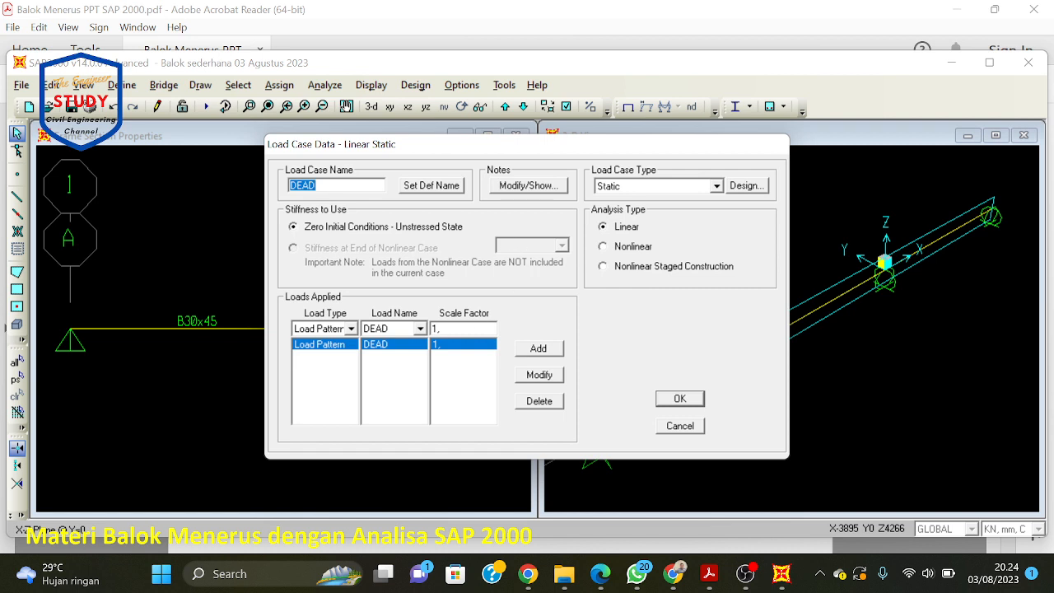
left_click(351, 329)
left_click(350, 331)
left_click(350, 332)
left_click(350, 332)
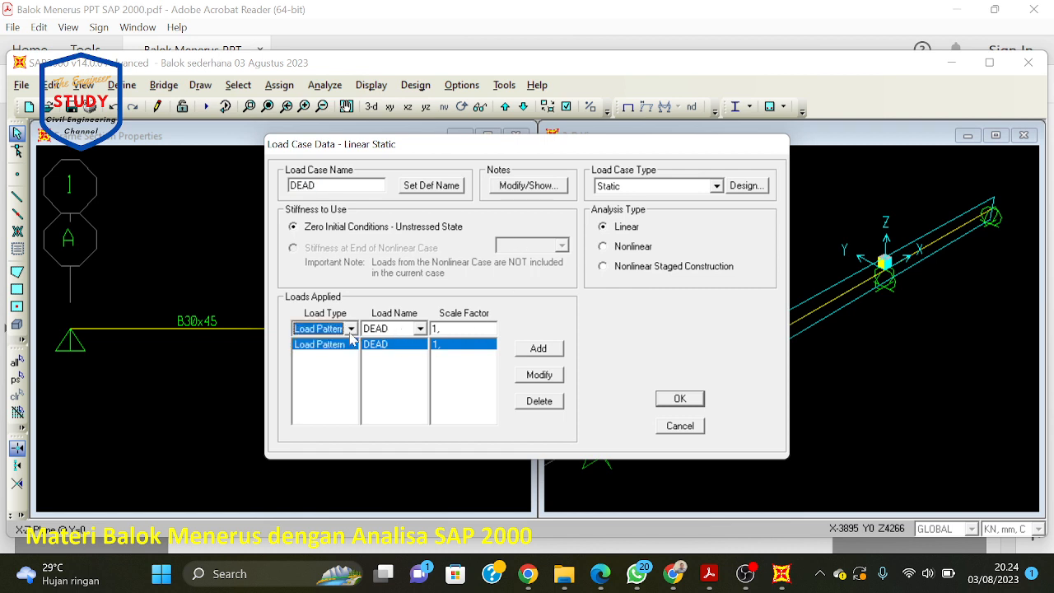
left_click(342, 350)
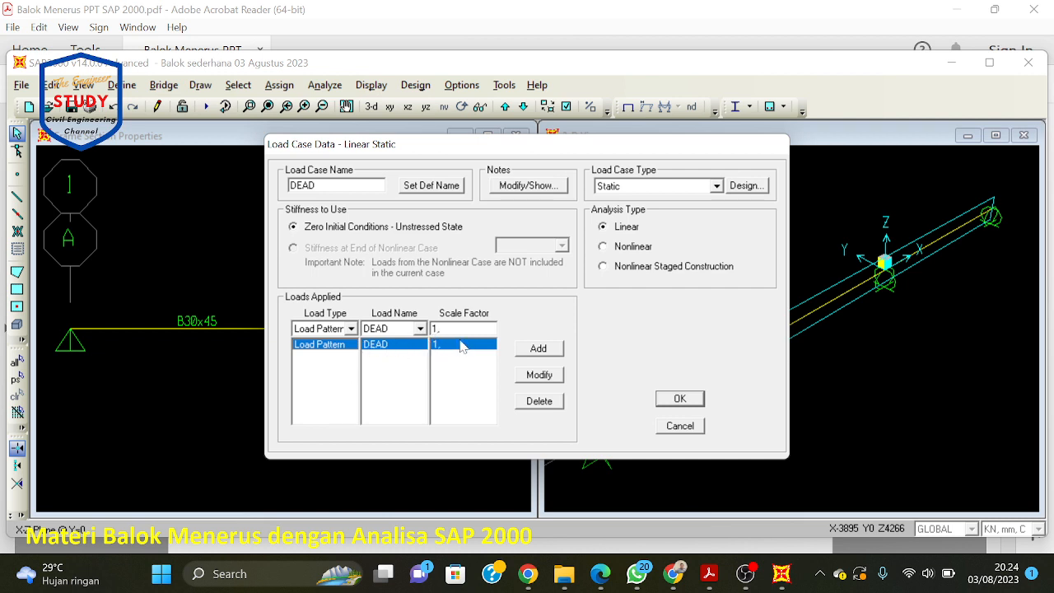
Step: Set the scale factor of the DEAD load pattern to 1,2 in the DEAD load case
left_click_drag(433, 329, 476, 313)
type("1")
left_click(539, 375)
Step: Set the DEAD load pattern's scale factor to 1 and accept the DEAD load case data
left_click(451, 350)
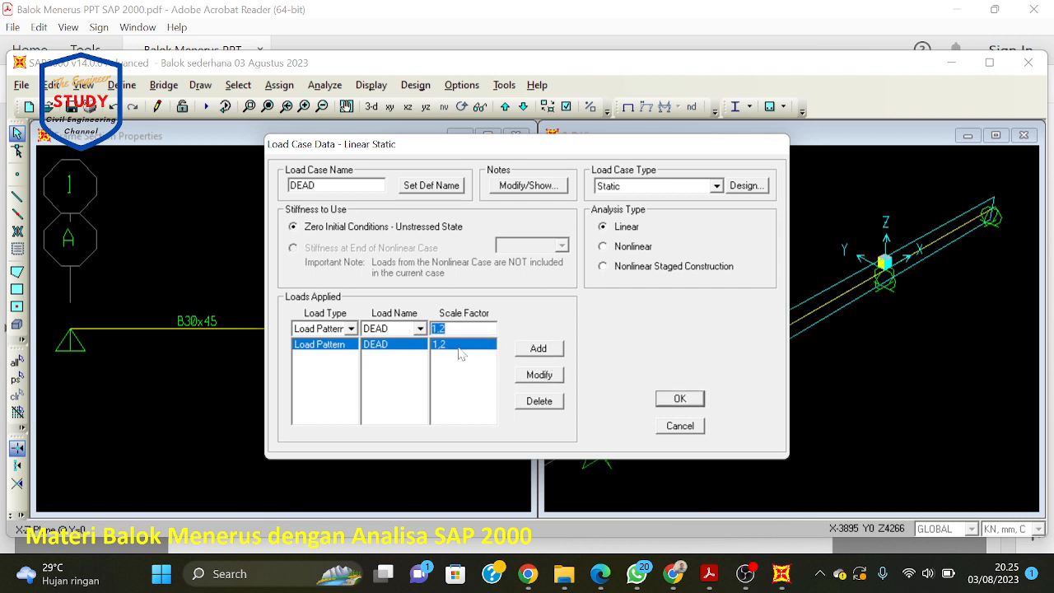
left_click(474, 350)
type("1")
left_click(547, 376)
left_click(467, 341)
type("1")
left_click(558, 377)
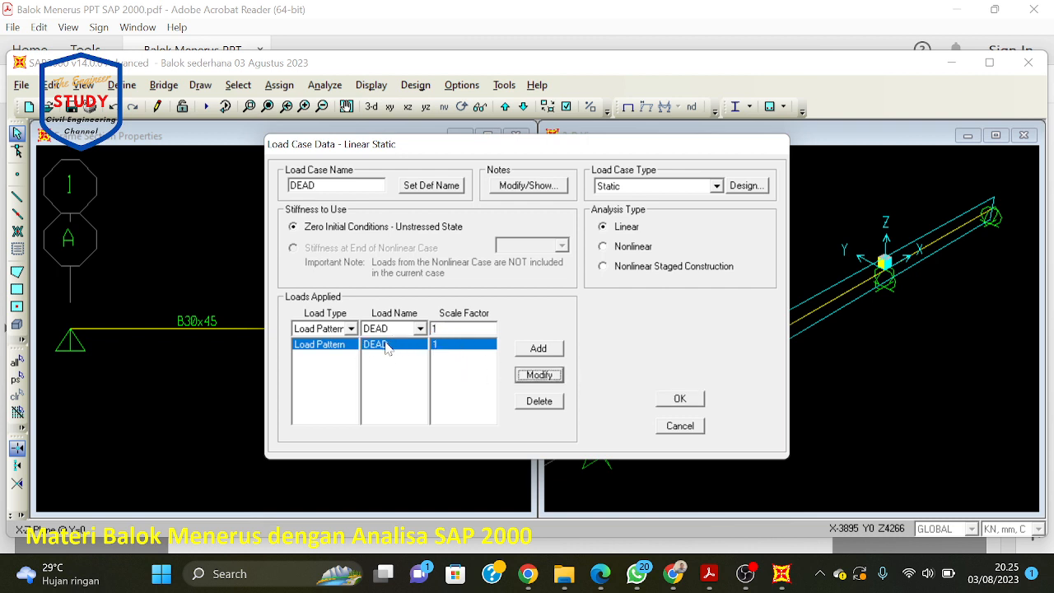
left_click(680, 399)
Step: Open the LIVE load case, apply its LIVE load pattern with scale factor 1, and accept the load case definitions
left_click(357, 259)
left_click(359, 269)
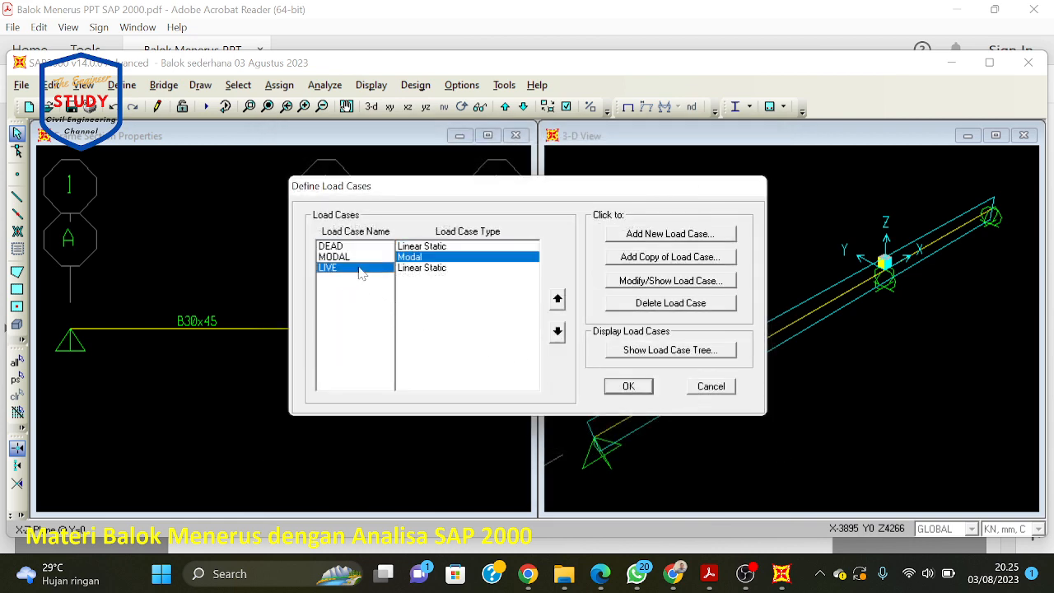
left_click(662, 281)
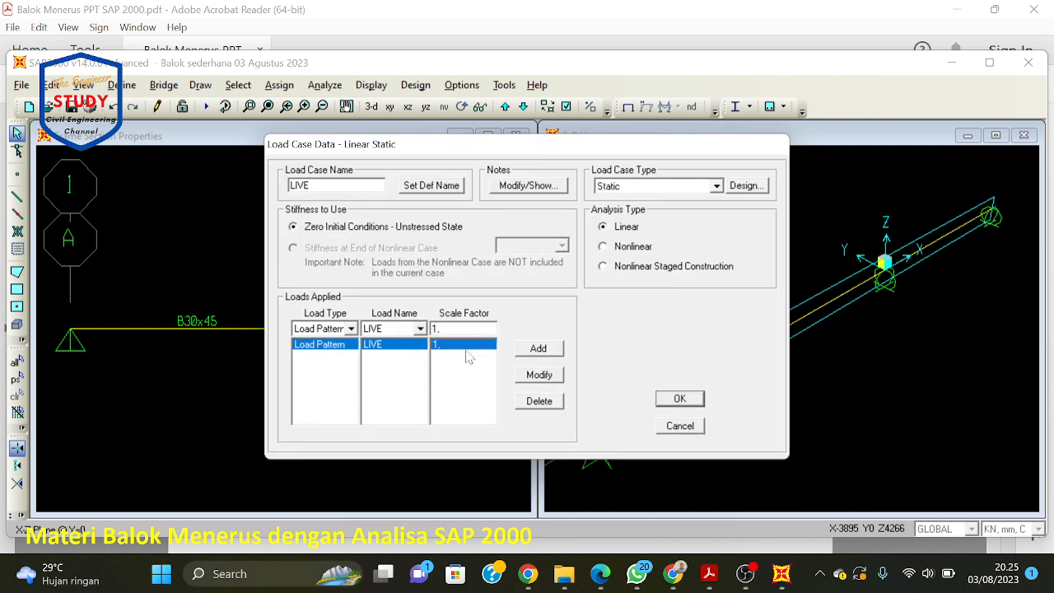
left_click(548, 376)
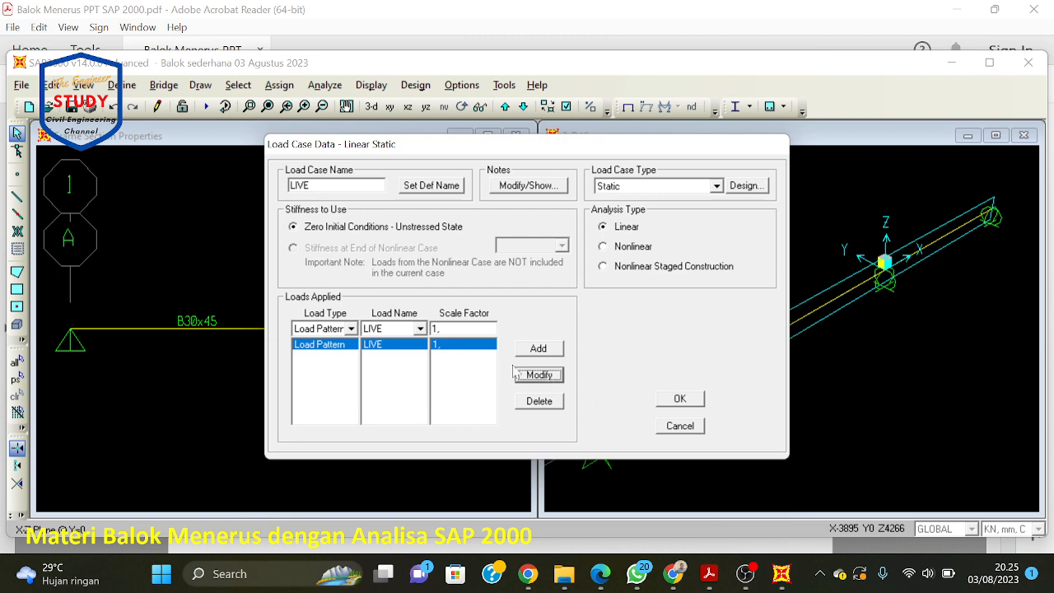
left_click(683, 400)
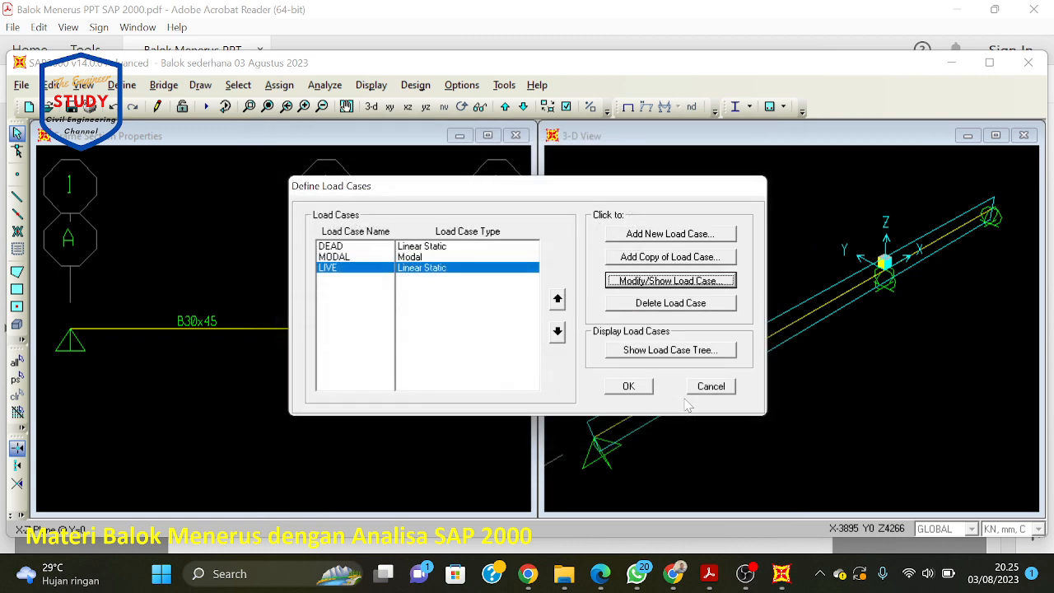
left_click(628, 387)
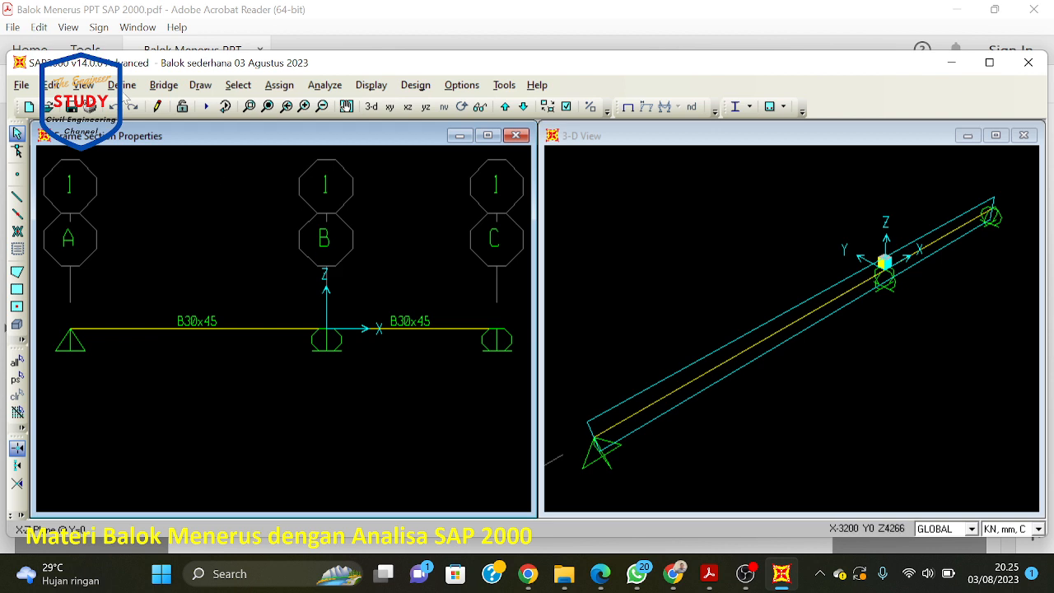
left_click(122, 85)
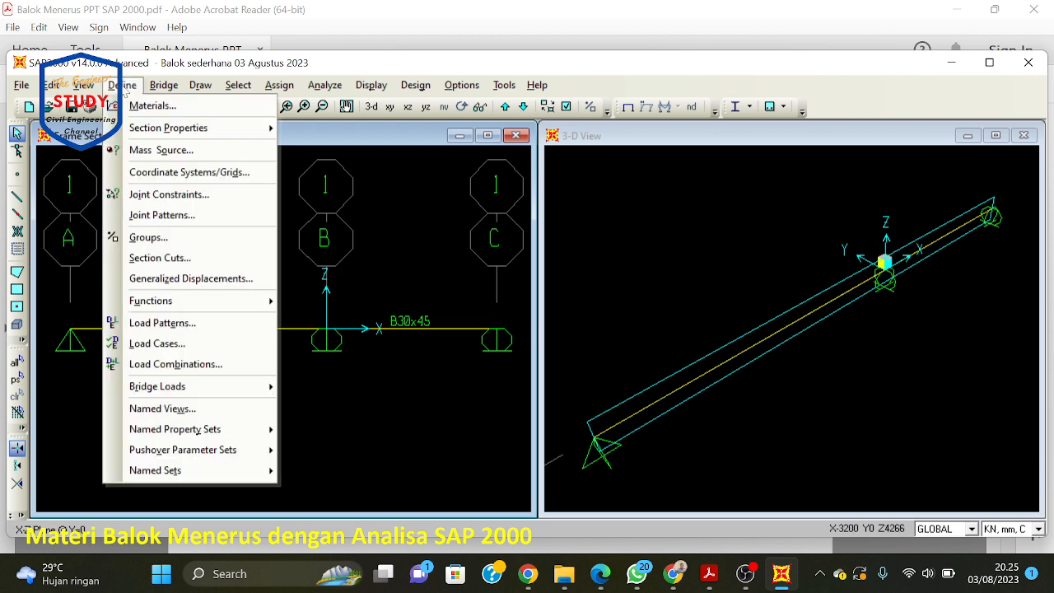
left_click(196, 366)
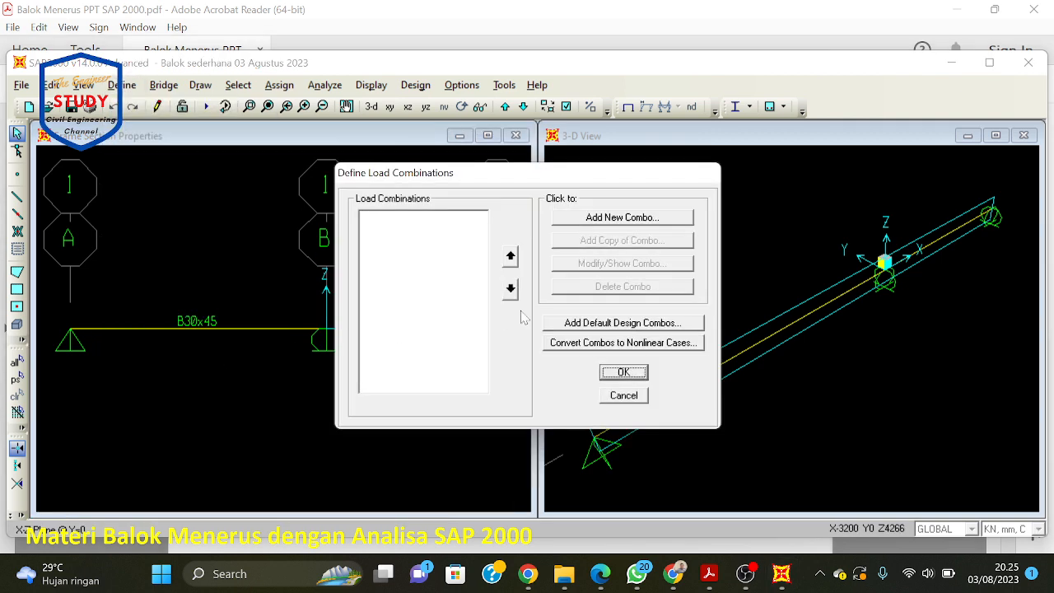
left_click(624, 395)
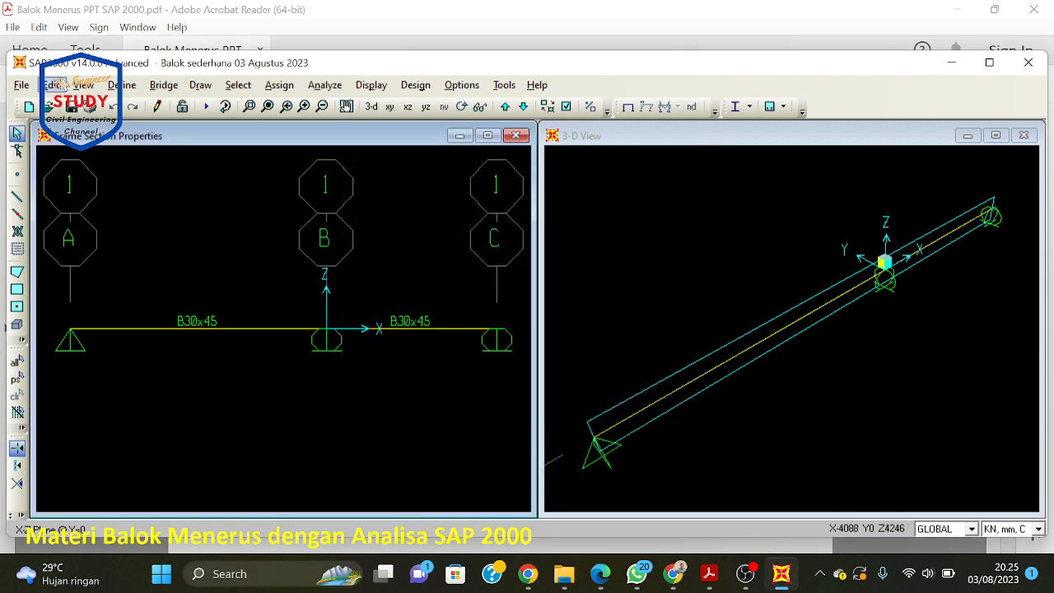
Step: Define a Linear Add load combination COMB1 containing the DEAD load case with scale factor 1,4
left_click(122, 85)
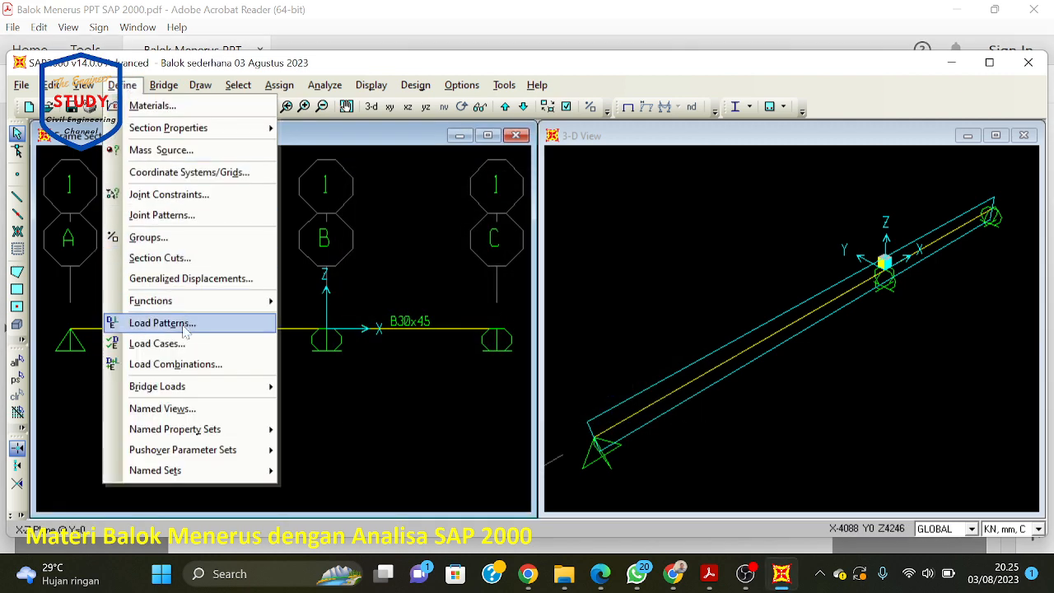
left_click(191, 367)
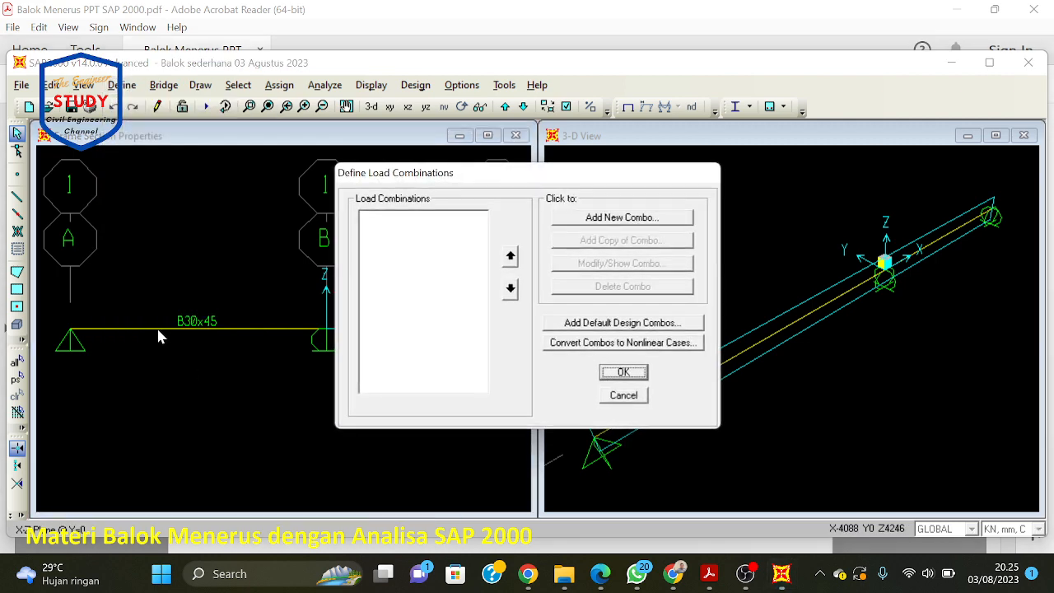
left_click(663, 219)
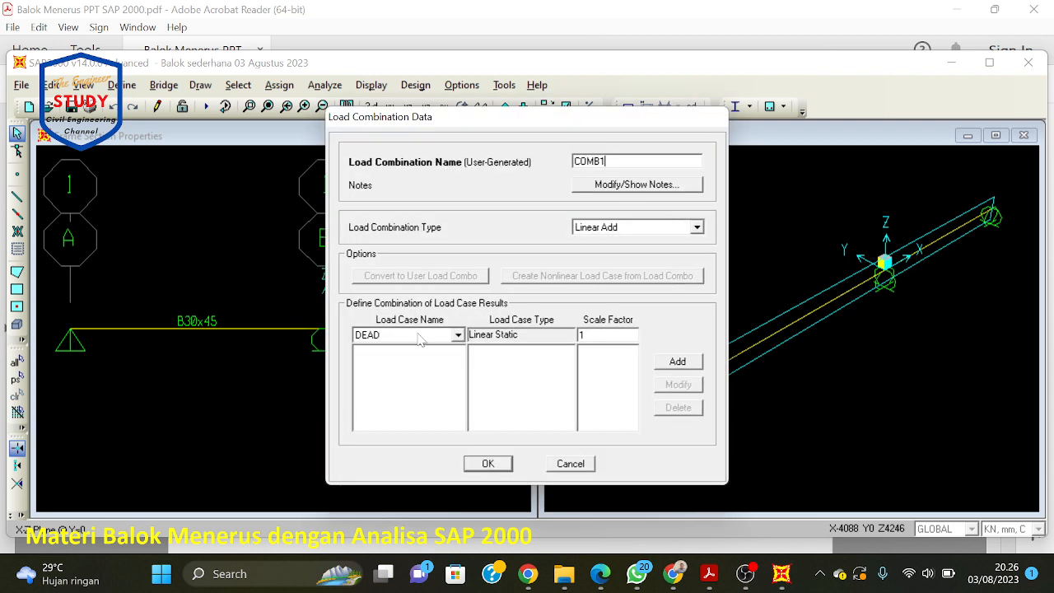
double_click(603, 335)
type("1,4")
left_click(677, 362)
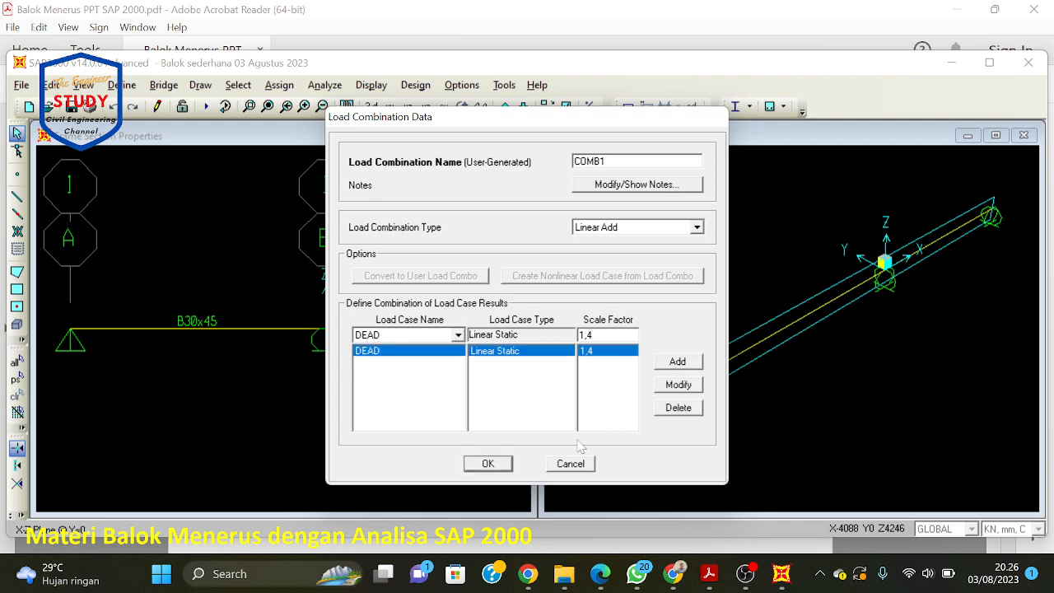
left_click(501, 464)
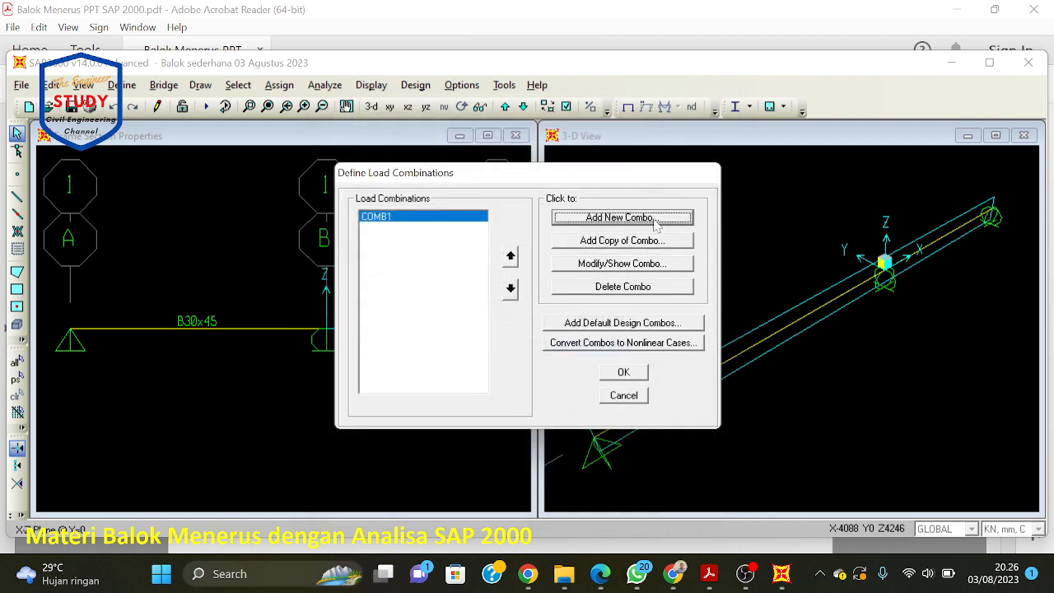
Step: Start a Linear Add load combination COMB2 and add the DEAD load case with scale factor 1,4
left_click(622, 217)
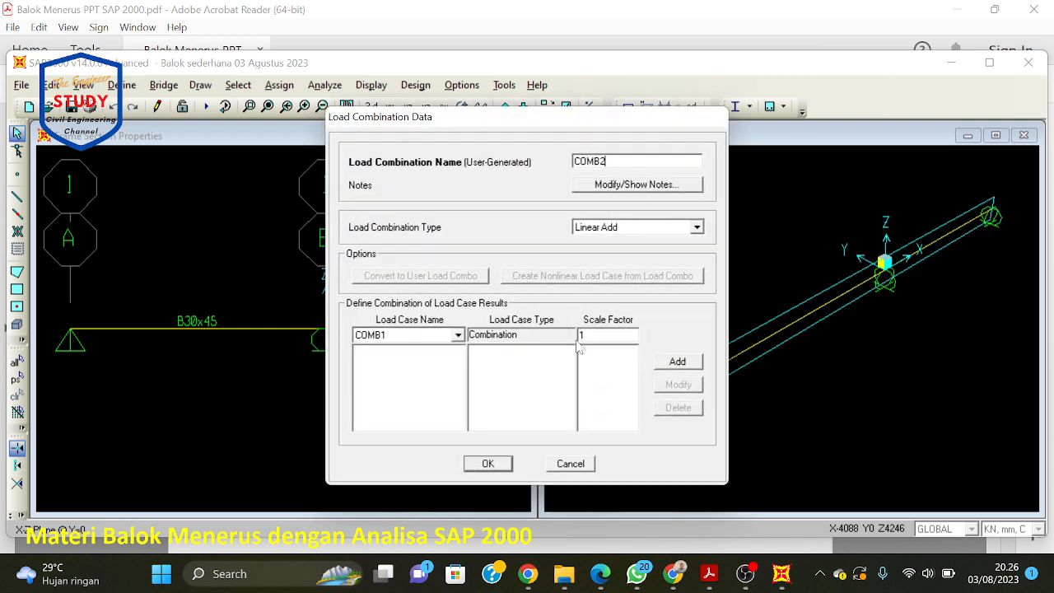
left_click(582, 335)
type("1.4")
left_click(457, 335)
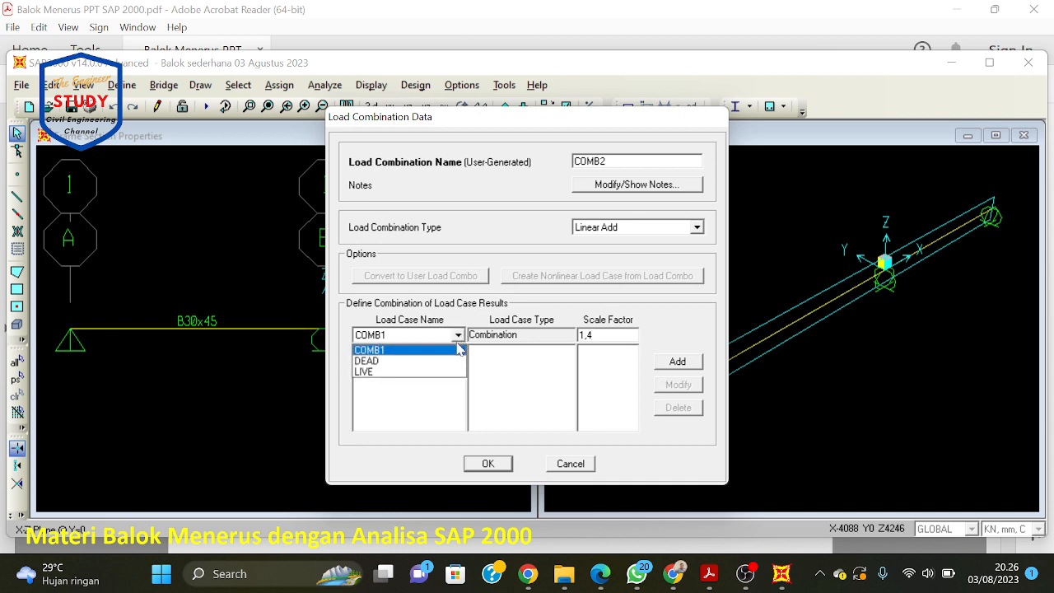
left_click(450, 362)
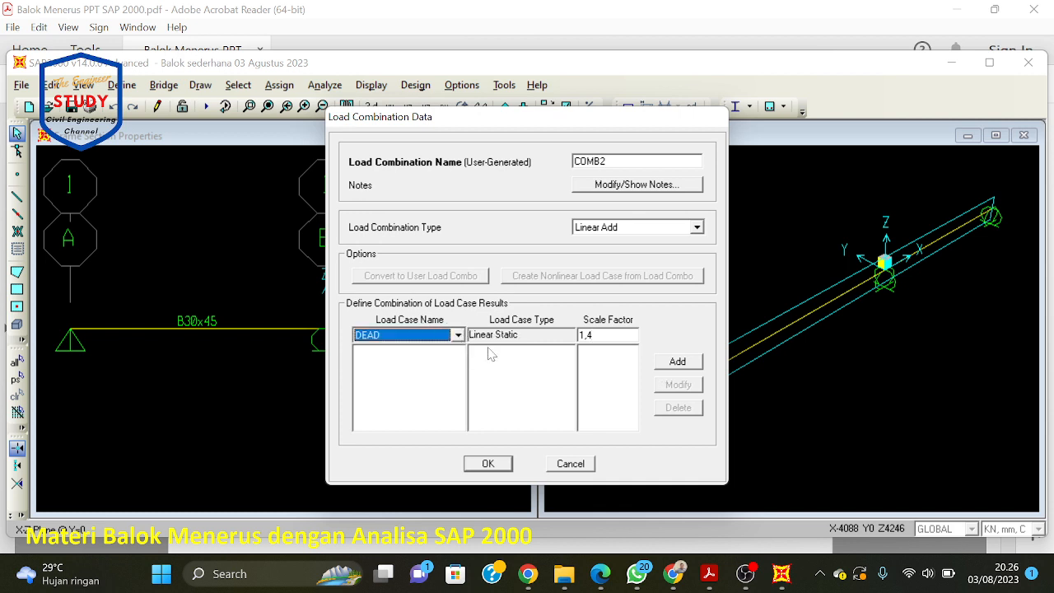
left_click(661, 365)
Step: Add the LIVE load case with scale factor 1,7 to COMB2 and accept the combination
left_click(458, 335)
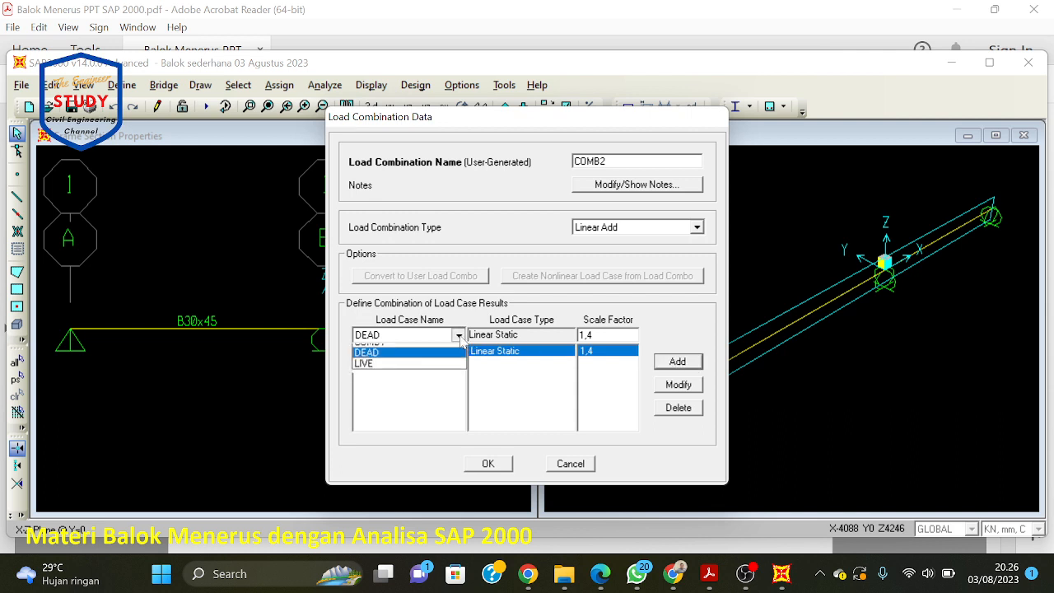
left_click(451, 367)
left_click(603, 336)
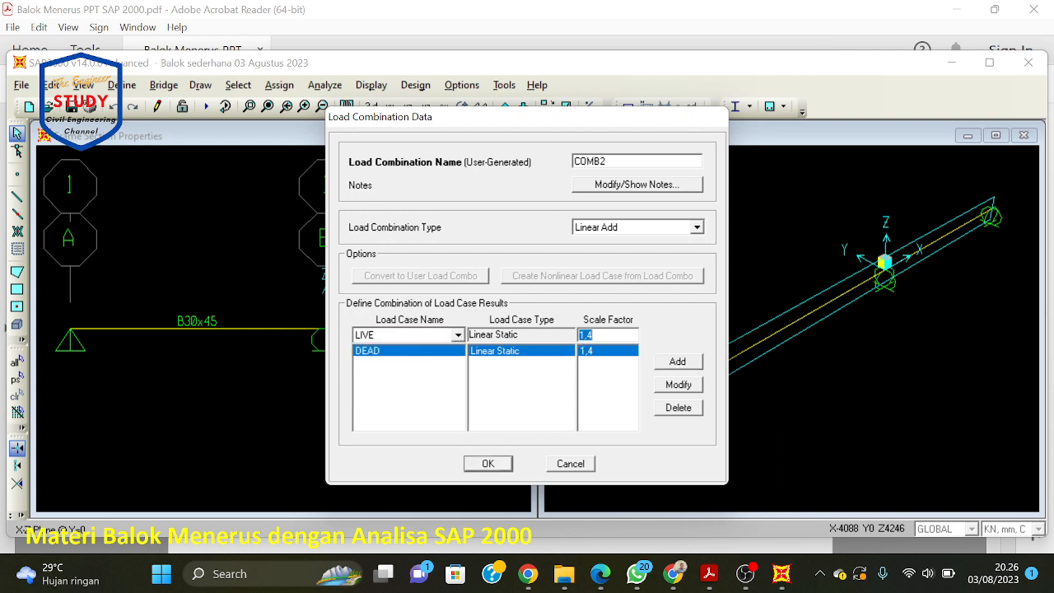
left_click(602, 335)
key("BackSpace")
type("7")
left_click(686, 371)
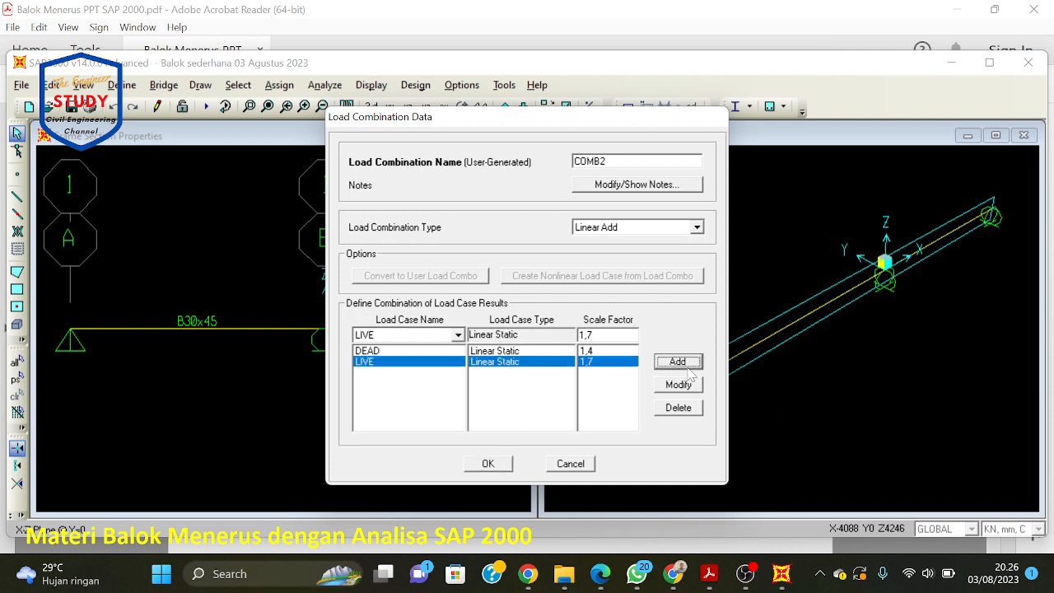
left_click(438, 385)
left_click(556, 385)
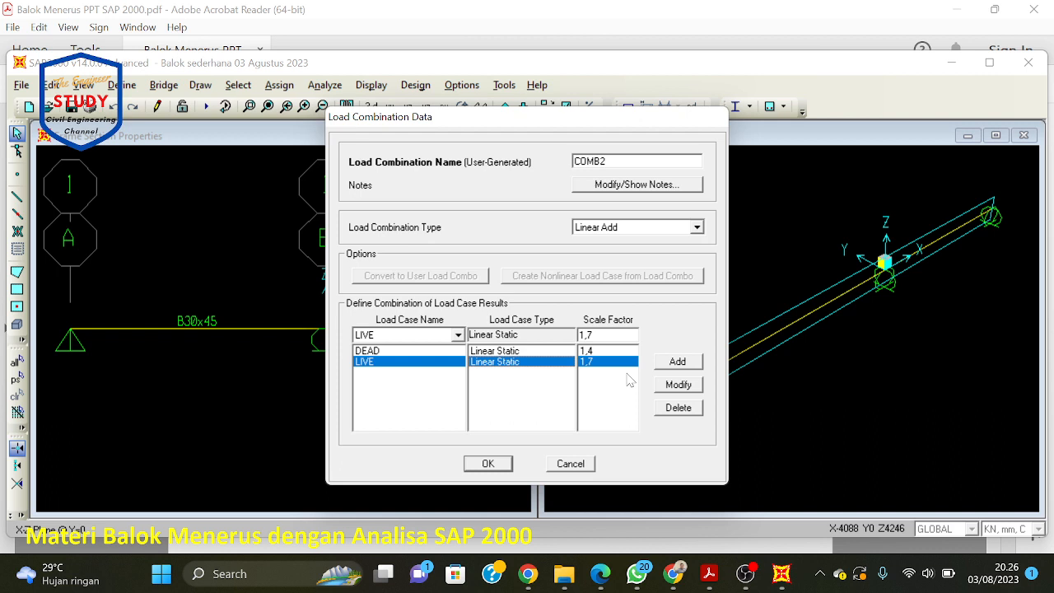
left_click(476, 462)
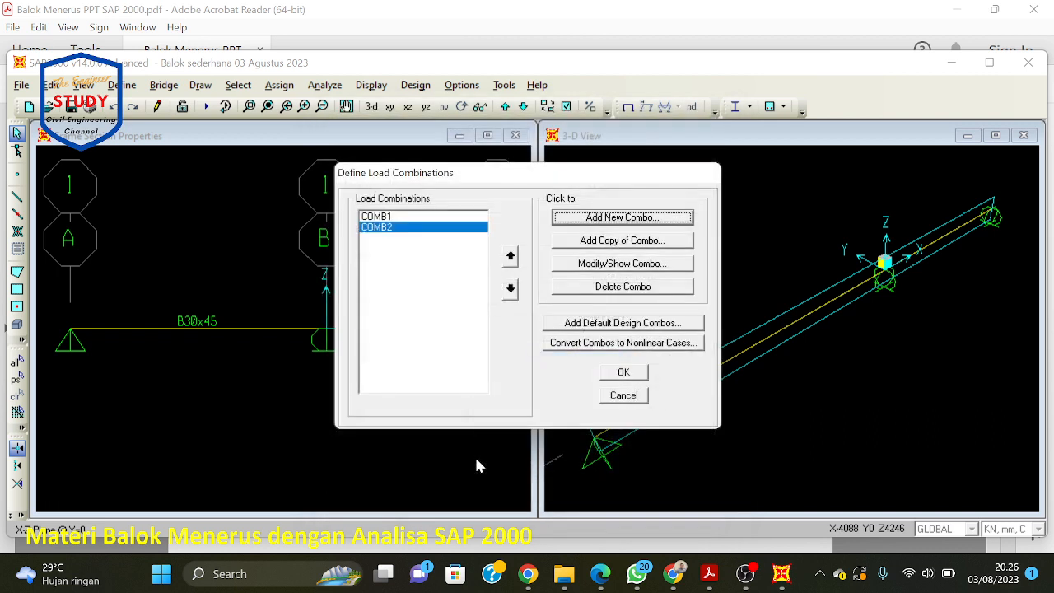
Step: Reopen the COMB1 load combination and review its load case and scale factor without changing it
left_click(449, 217)
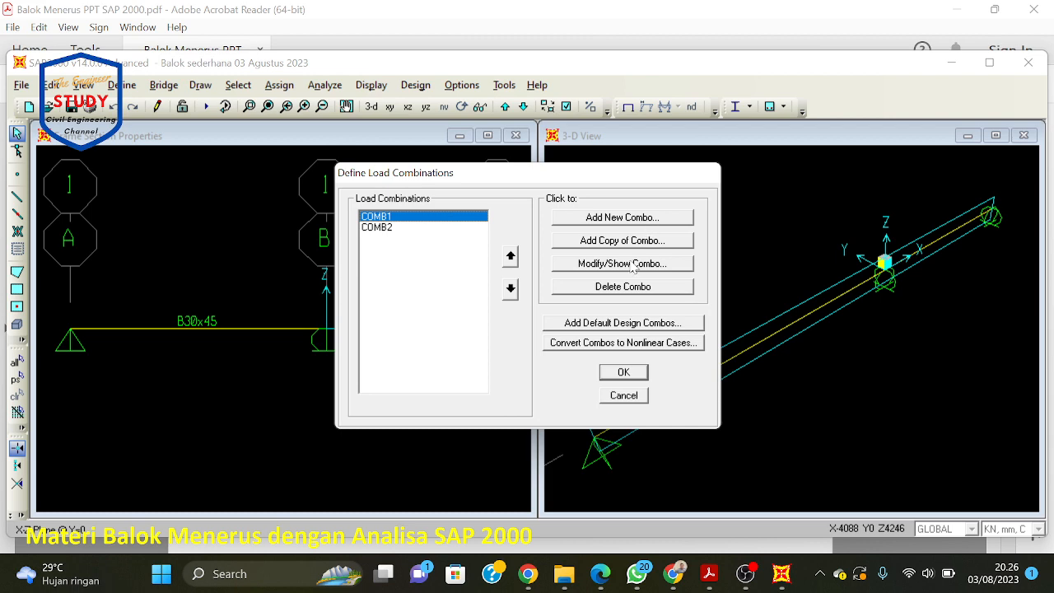
left_click(630, 265)
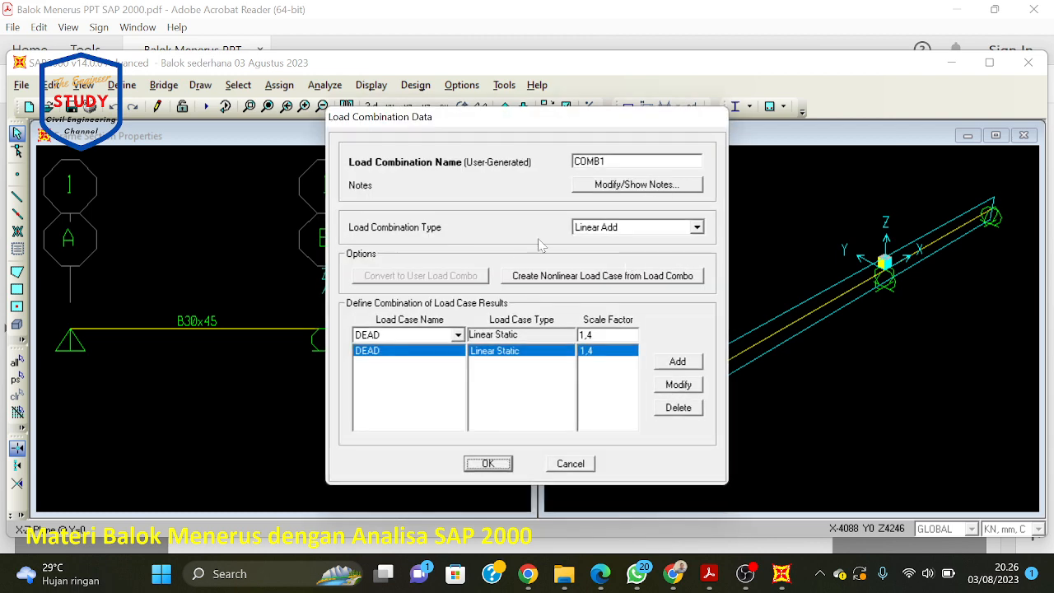
left_click(570, 463)
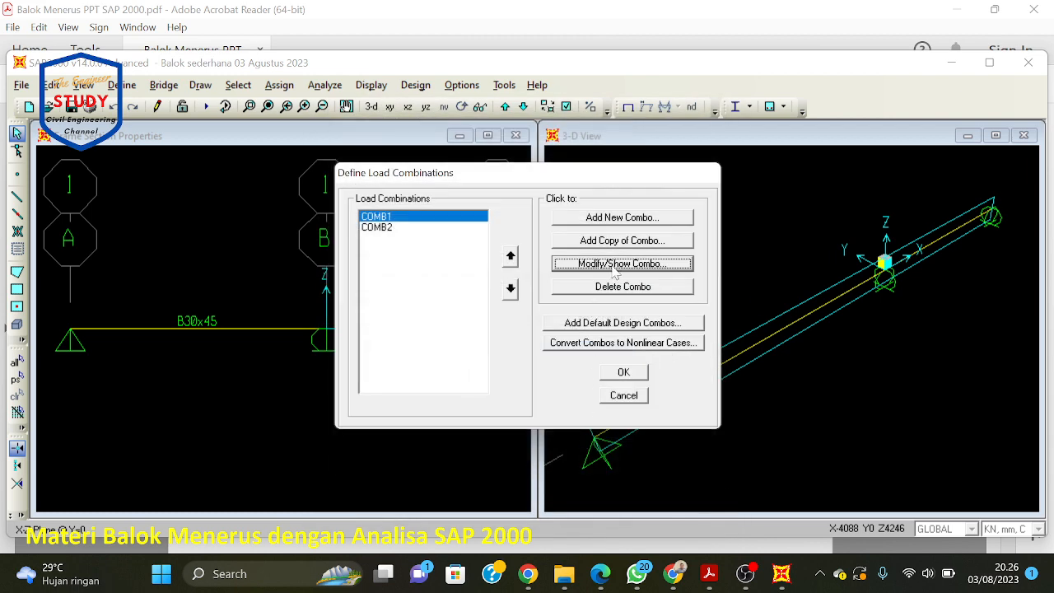
left_click(614, 266)
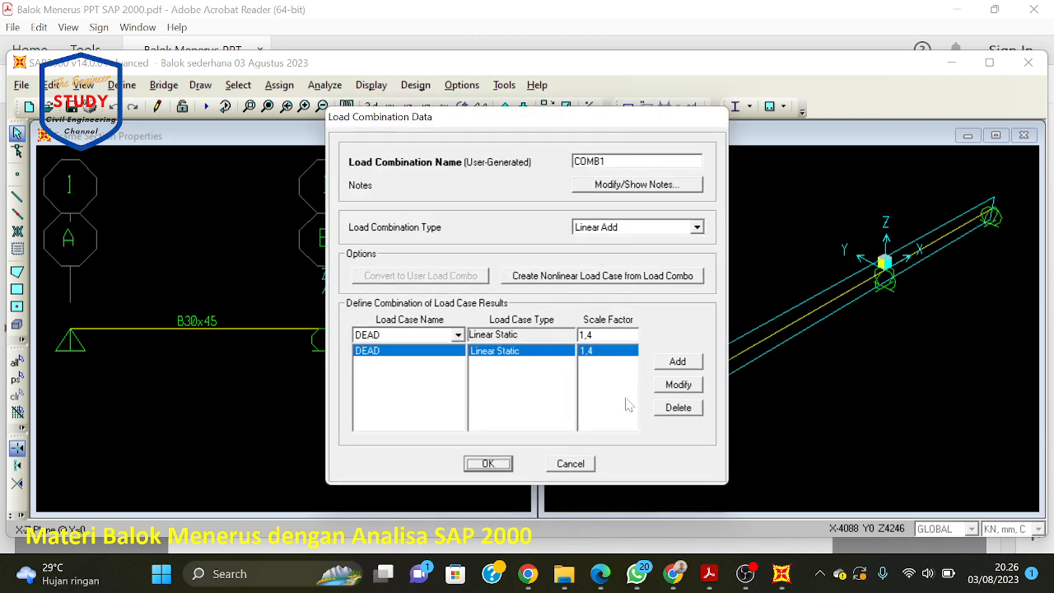
left_click(484, 466)
Step: Review the load cases and scale factors of the COMB2 combination and accept the load combination definitions
left_click(419, 235)
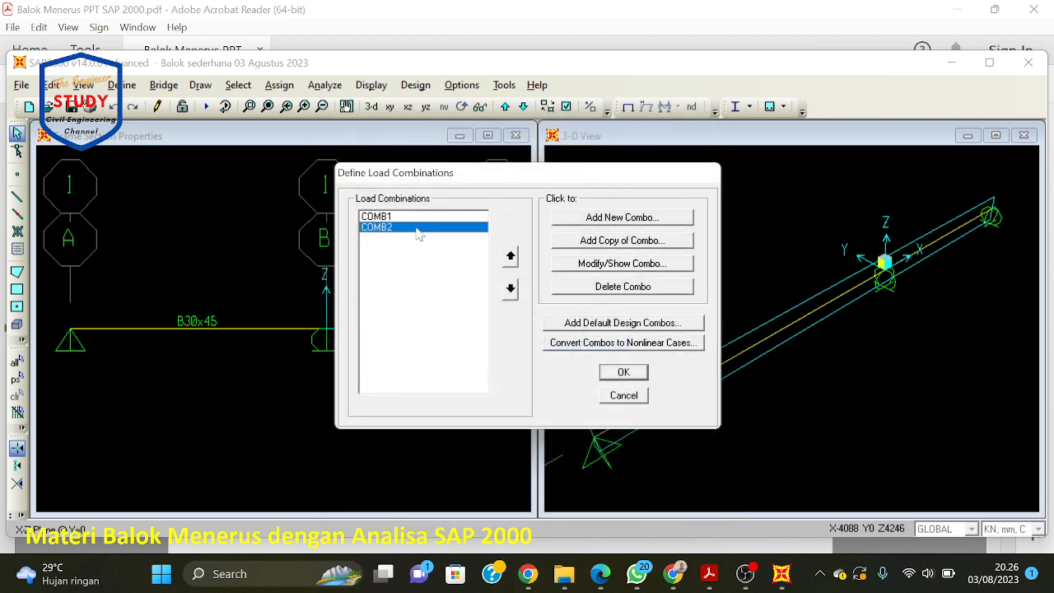
left_click(632, 265)
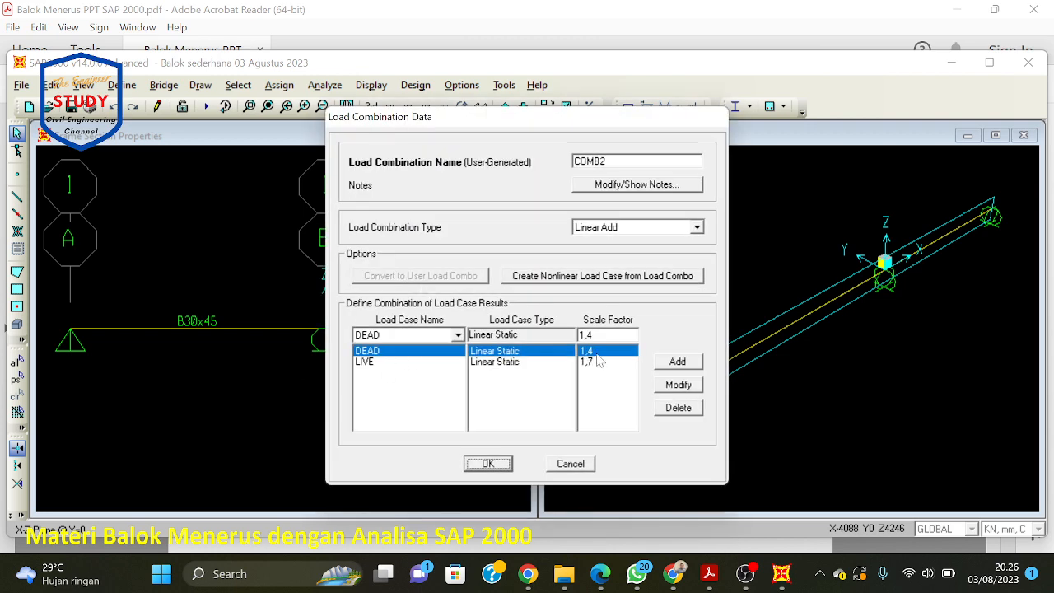
left_click(496, 465)
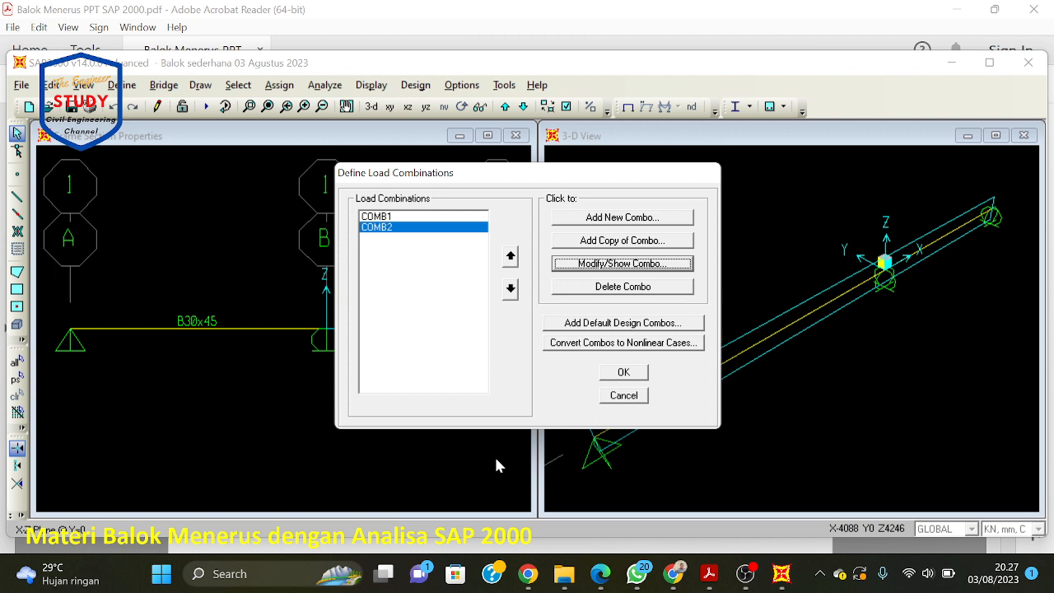
left_click(616, 373)
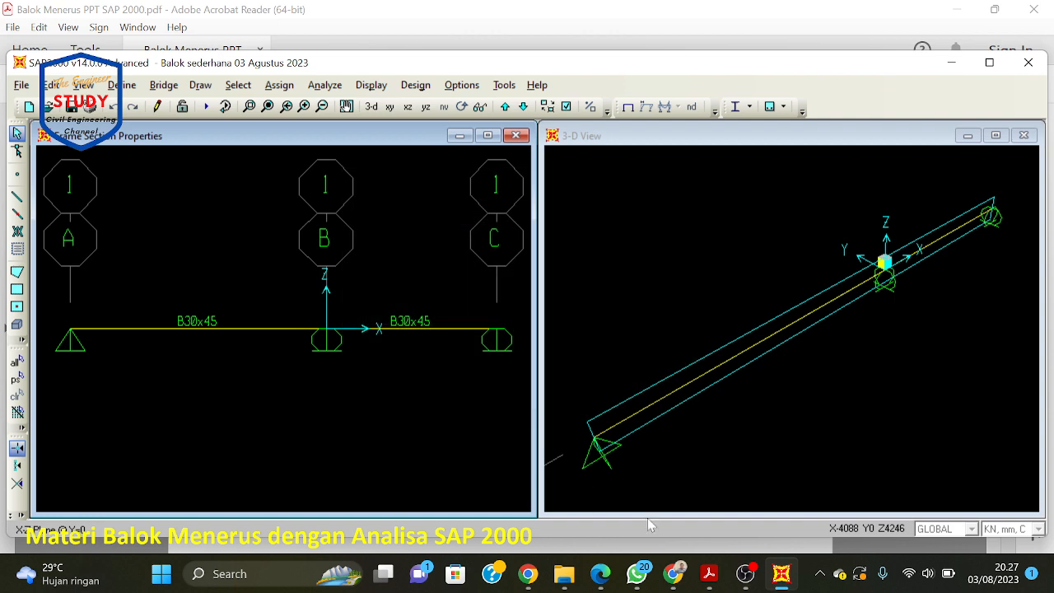
Step: Switch to the PDF guide in Acrobat Reader and read the TAHAP 5 page on placing the loads on beam B1
left_click(709, 574)
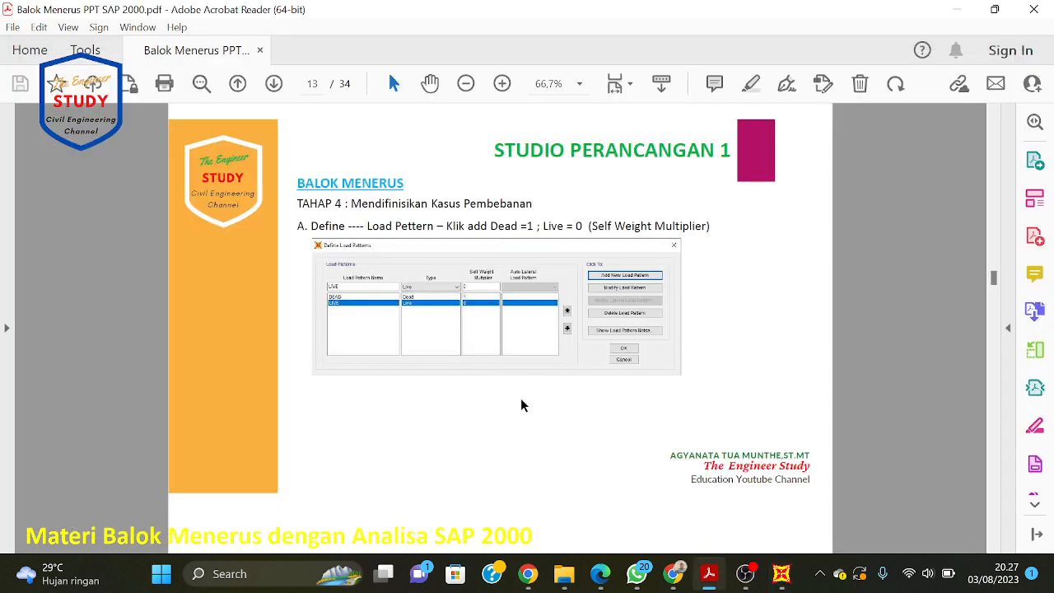
scroll(597, 392, "down", 3)
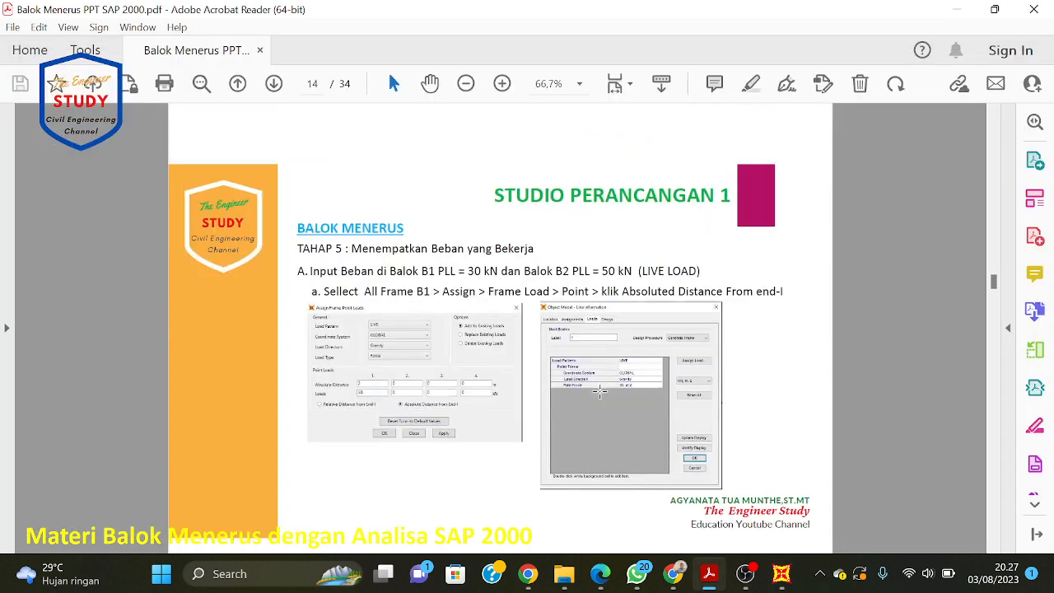
scroll(599, 392, "down", 1)
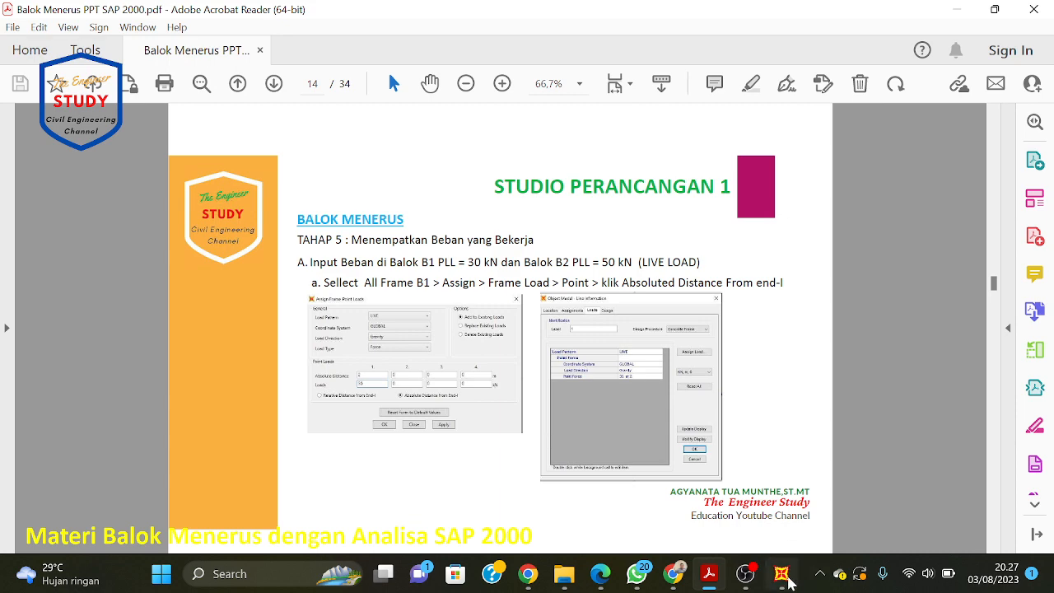
Step: Switch back to SAP2000 and set the model units to KN, m, C
left_click(784, 577)
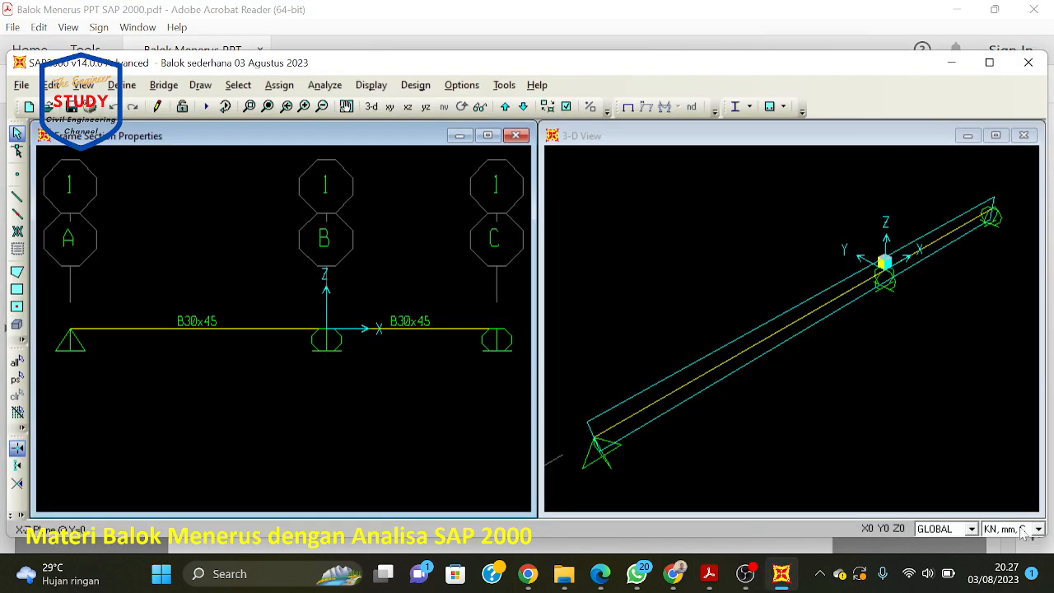
left_click(1023, 531)
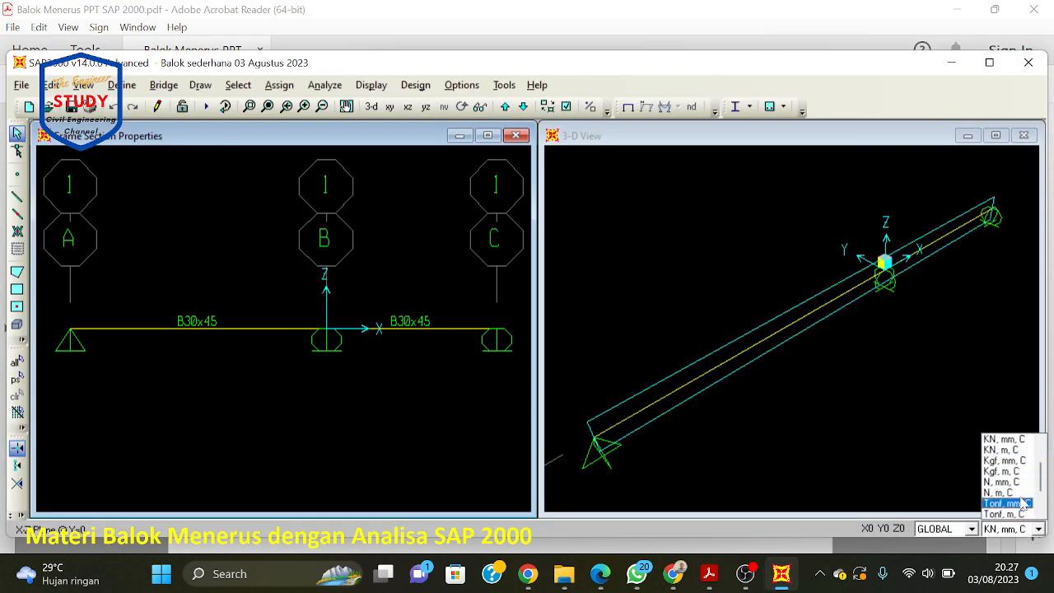
left_click(1023, 450)
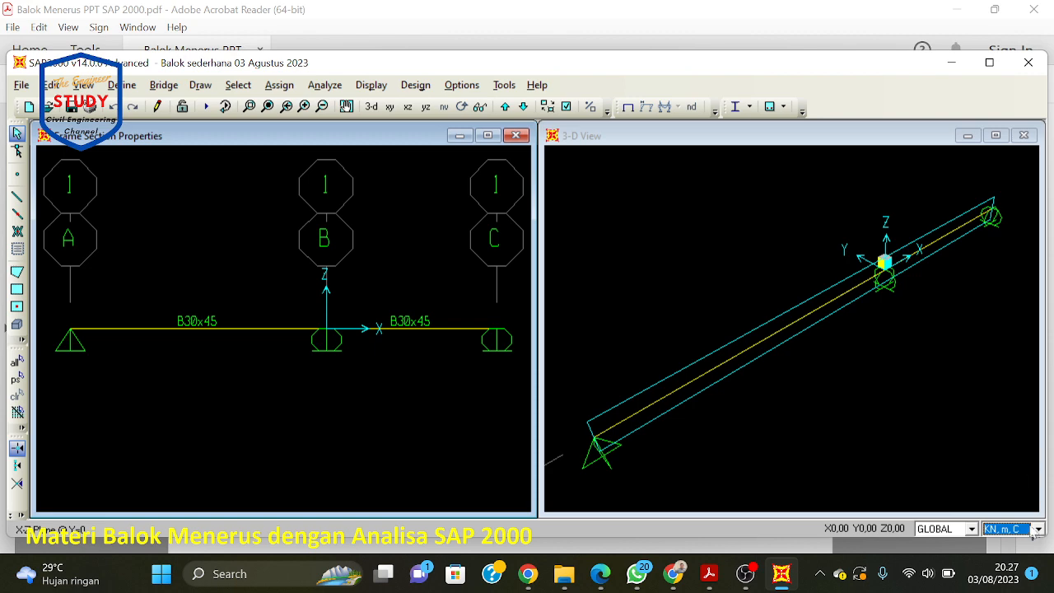
Step: Switch to the PDF guide and examine the TAHAP 5 pages on point and distributed loads, returning to the B1 point load page
left_click(718, 577)
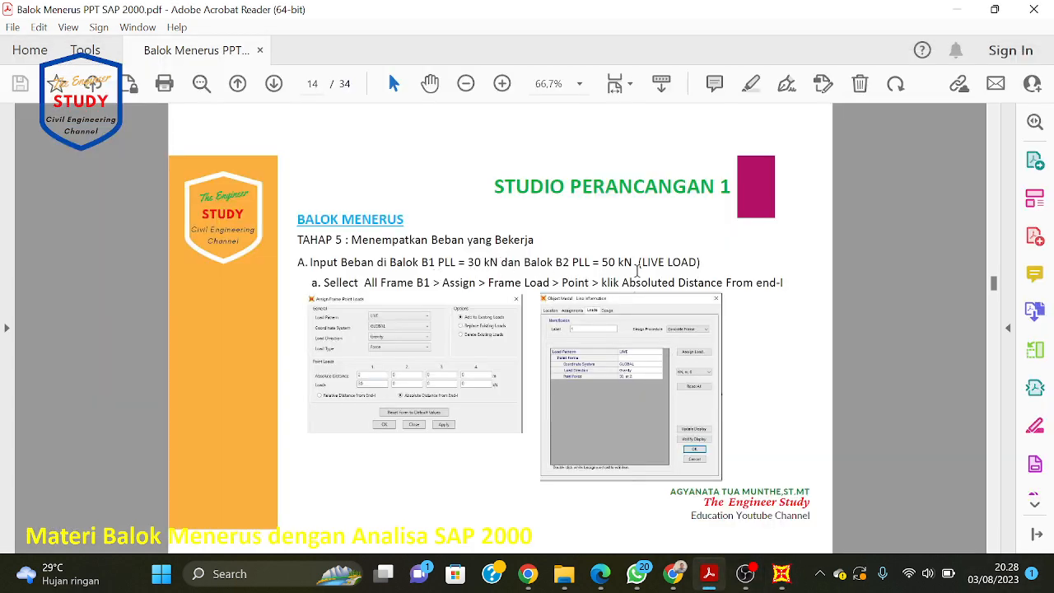
scroll(624, 456, "down", 5)
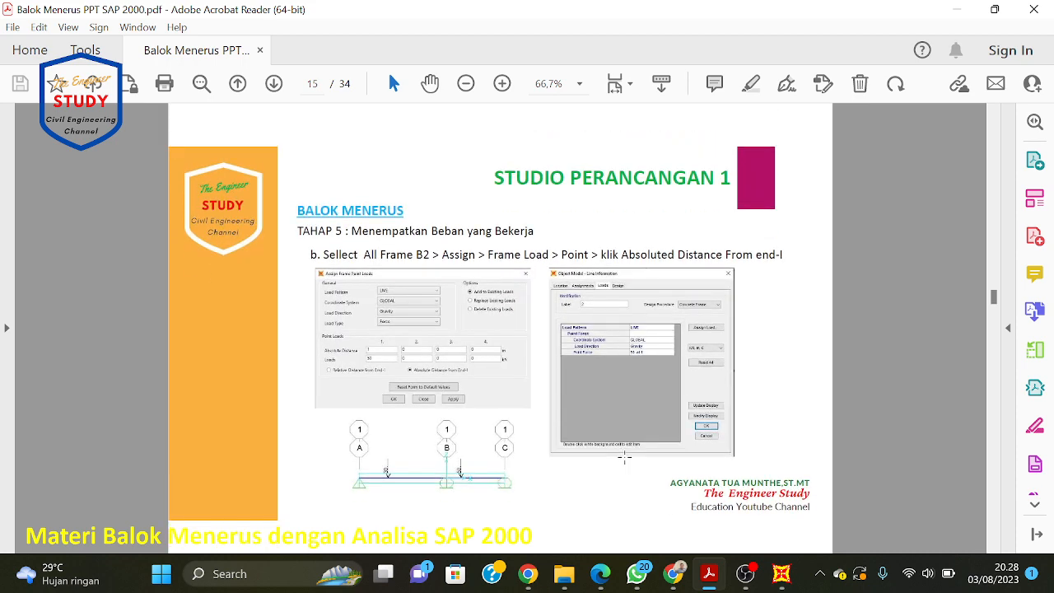
scroll(625, 457, "down", 3)
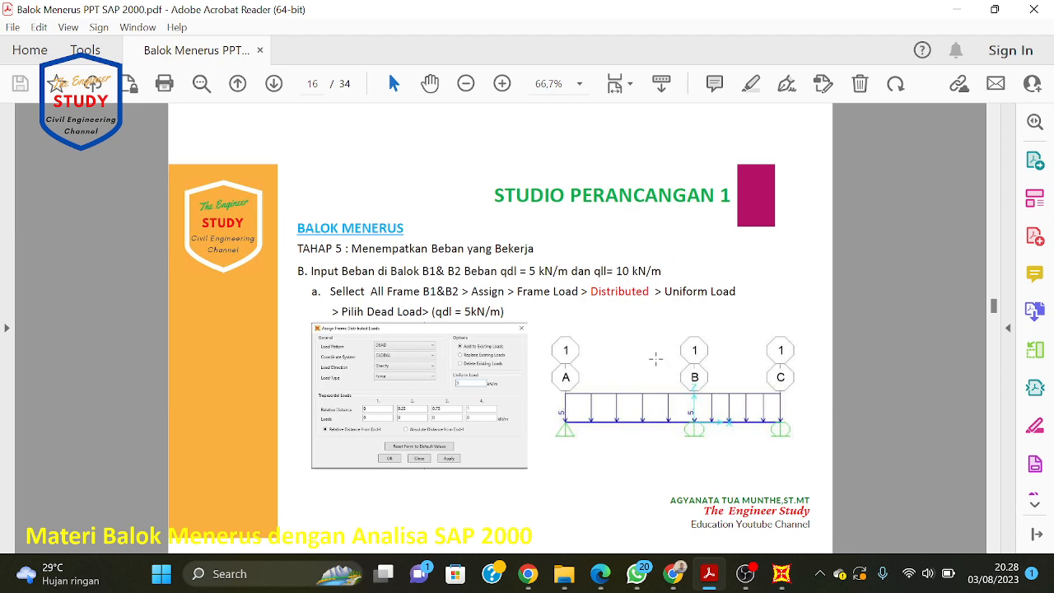
scroll(655, 359, "up", 3)
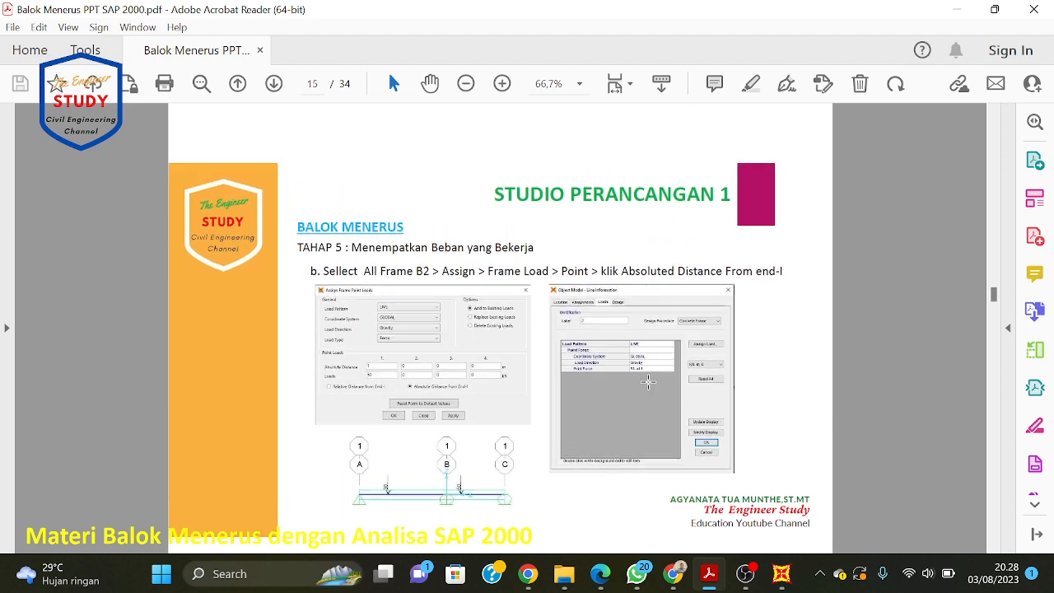
scroll(649, 381, "up", 3)
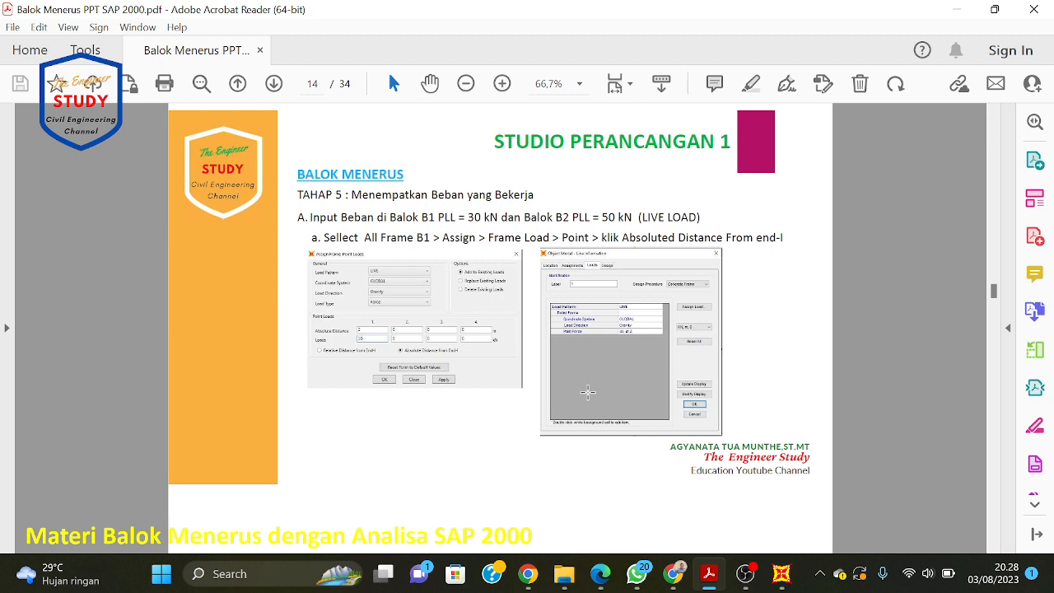
scroll(588, 392, "up", 1)
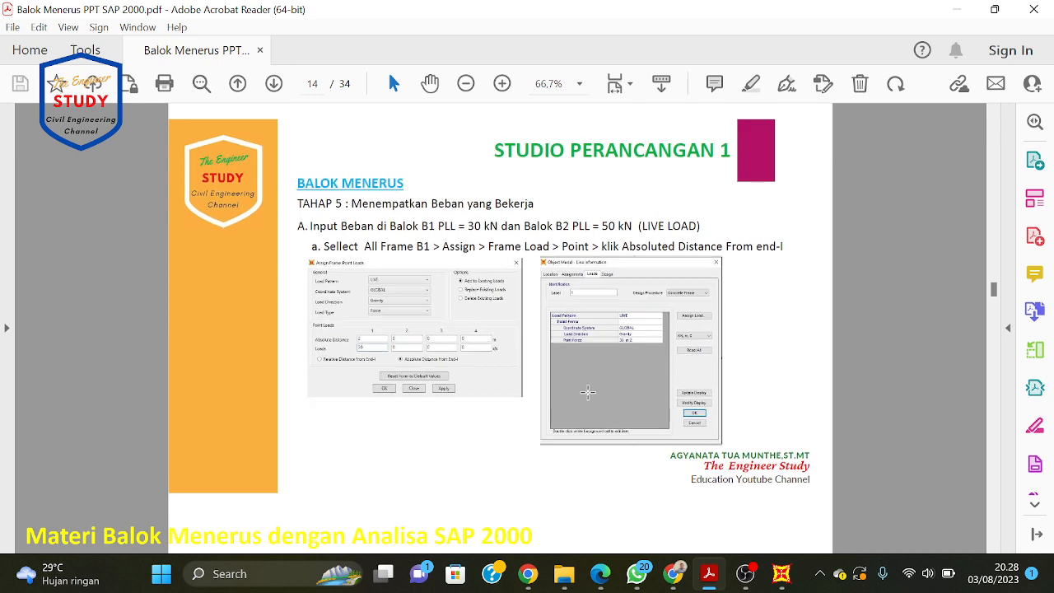
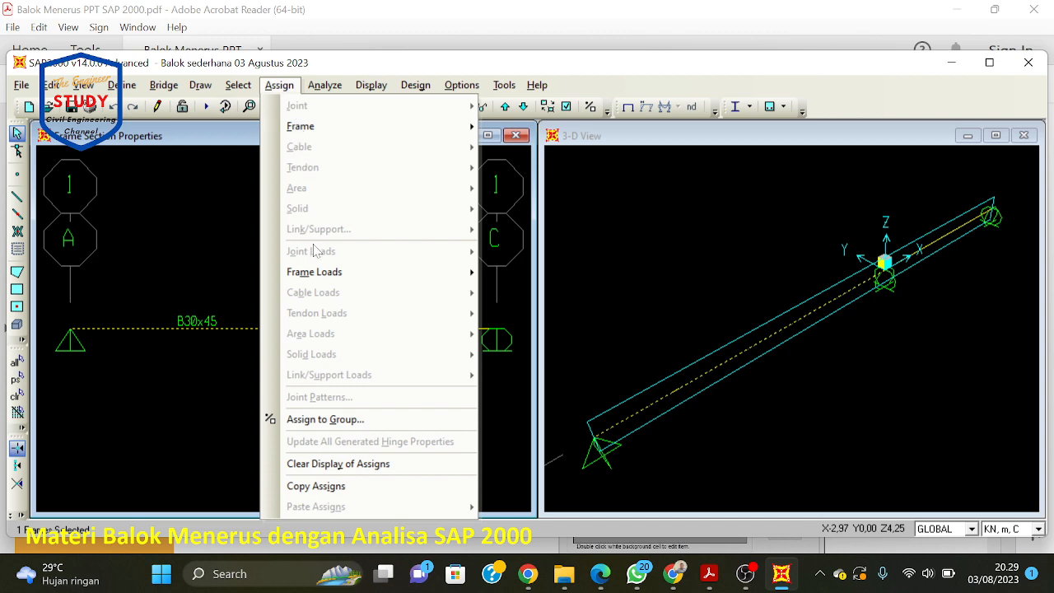
Step: Open the frame point load assignment for the selected span A-B and choose the LIVE load pattern
mouse_move(321, 273)
left_click(541, 298)
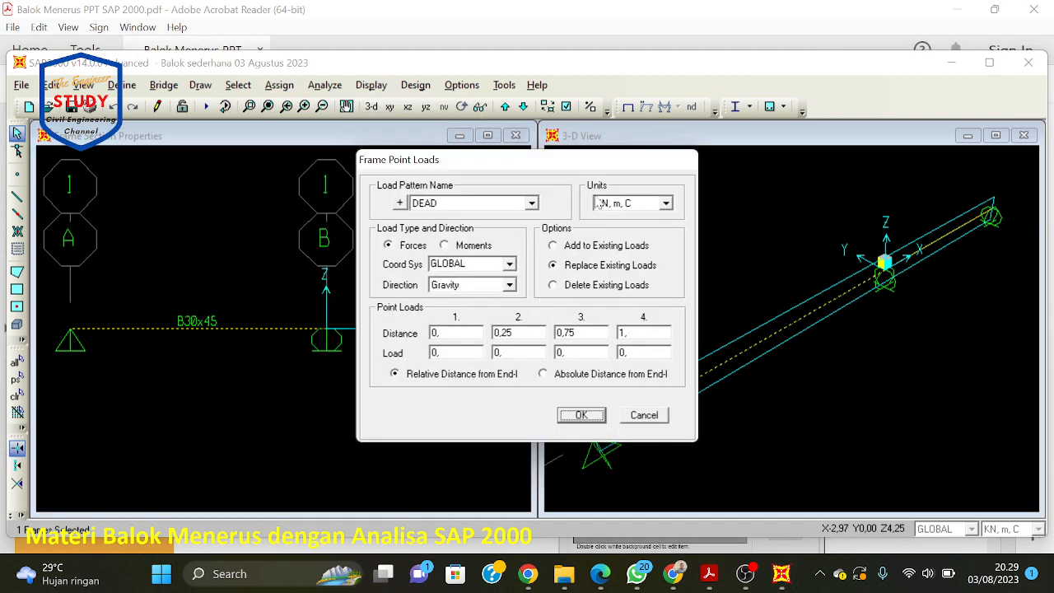
left_click(531, 203)
left_click(535, 210)
left_click(532, 205)
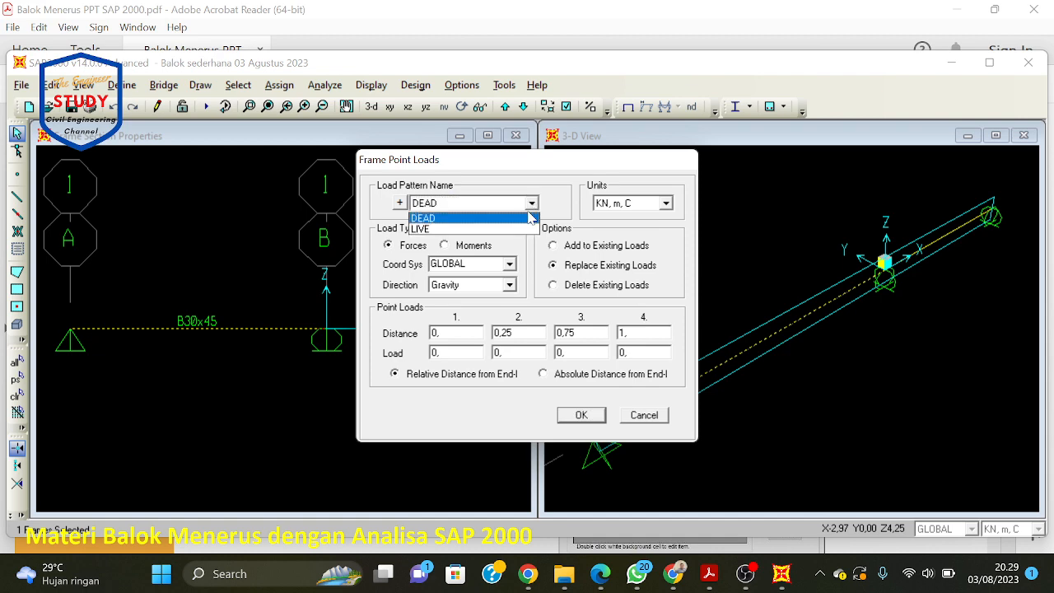
left_click(521, 230)
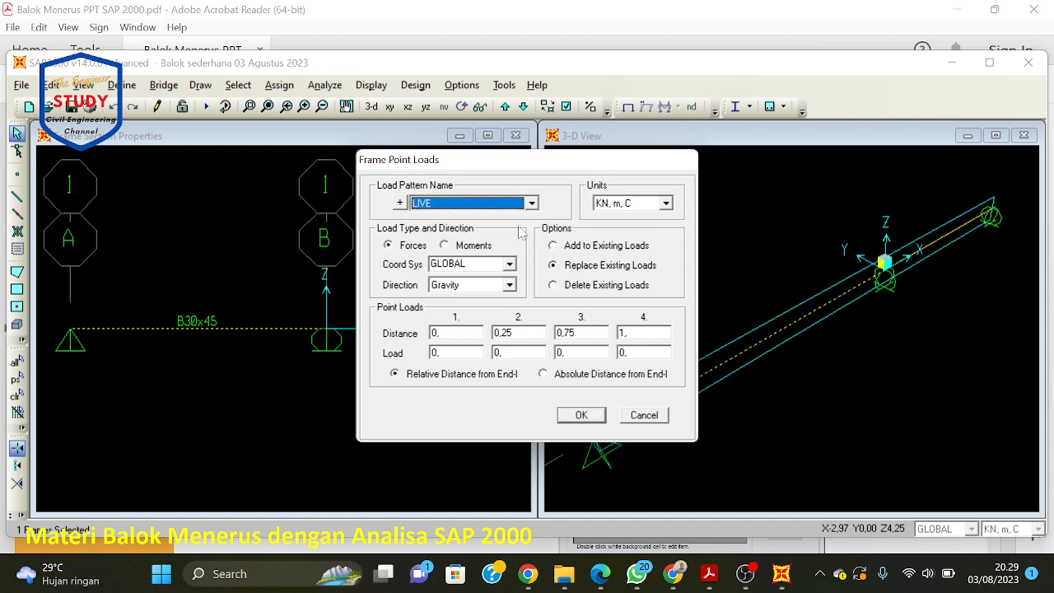
Step: Check the B1 point load value and distance in the PDF guide and return to SAP2000
left_click(709, 574)
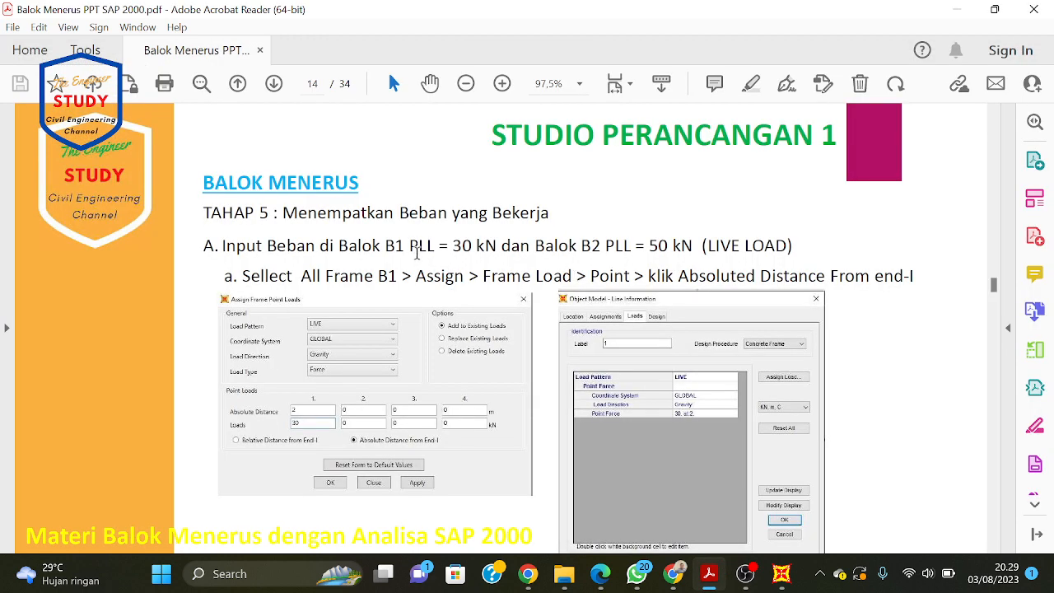
left_click(739, 576)
left_click(718, 576)
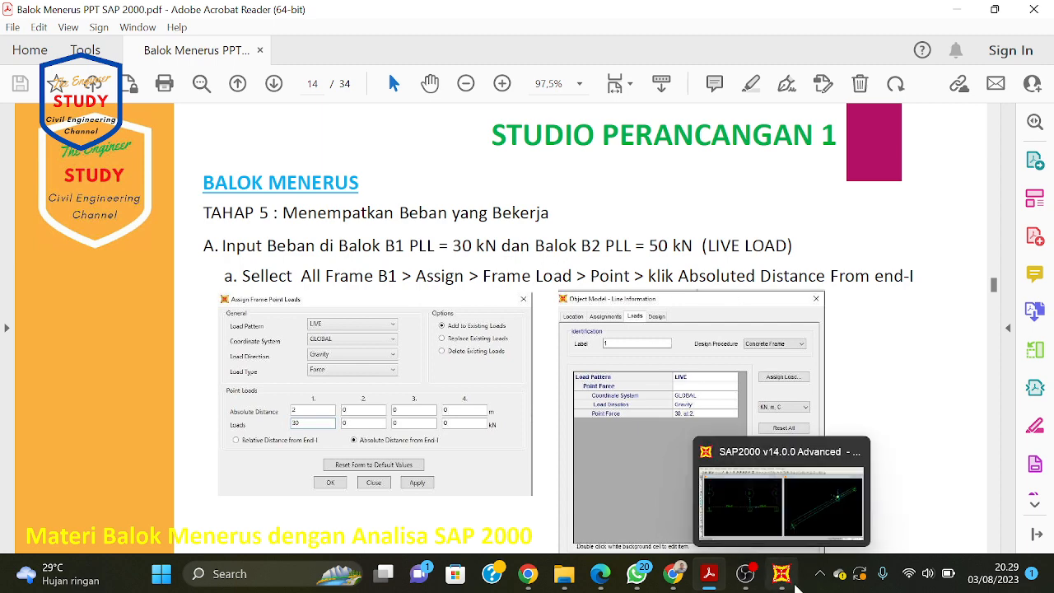
left_click(796, 587)
Step: Assign a 30 kN LIVE gravity point load to span A-B at an absolute distance of 2 m from End-I
left_click(597, 376)
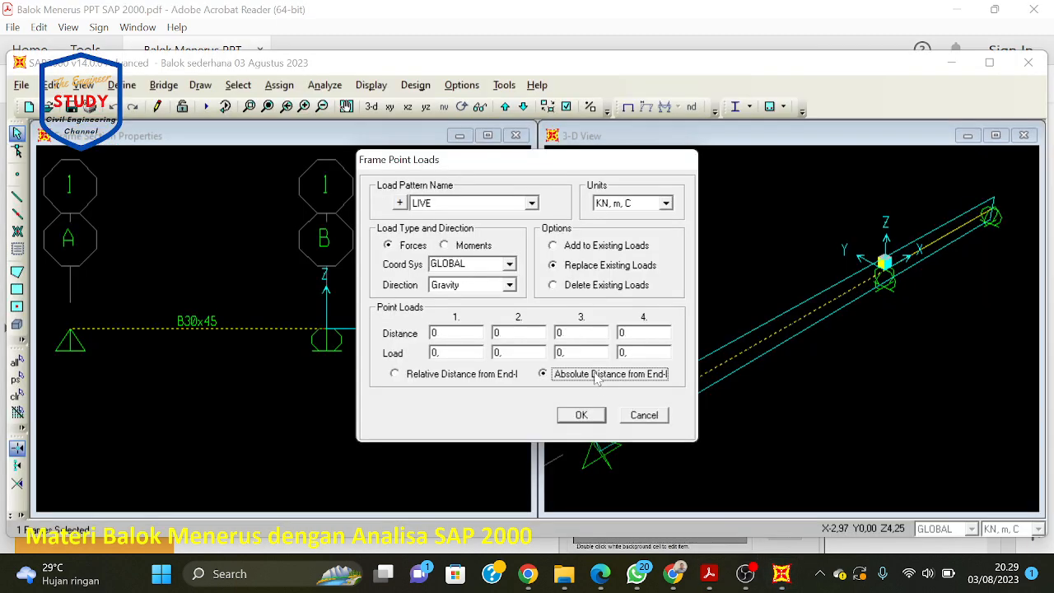
double_click(444, 333)
type("2")
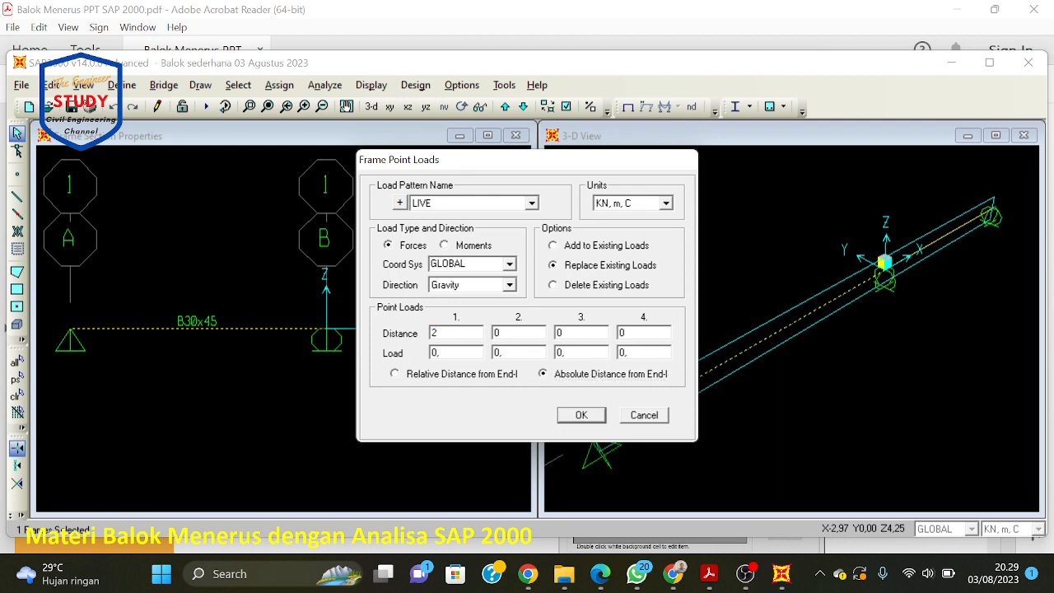
double_click(436, 352)
type("30")
left_click(578, 415)
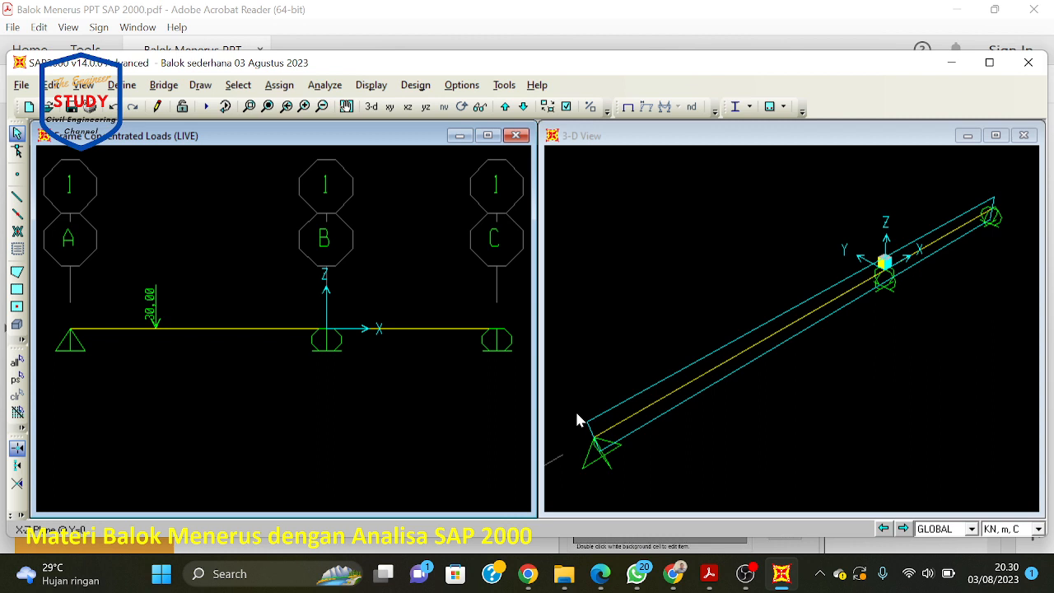
Step: Select span A-B and open its frame point load assignment with the LIVE load pattern chosen
left_click(142, 334)
left_click(278, 86)
mouse_move(331, 273)
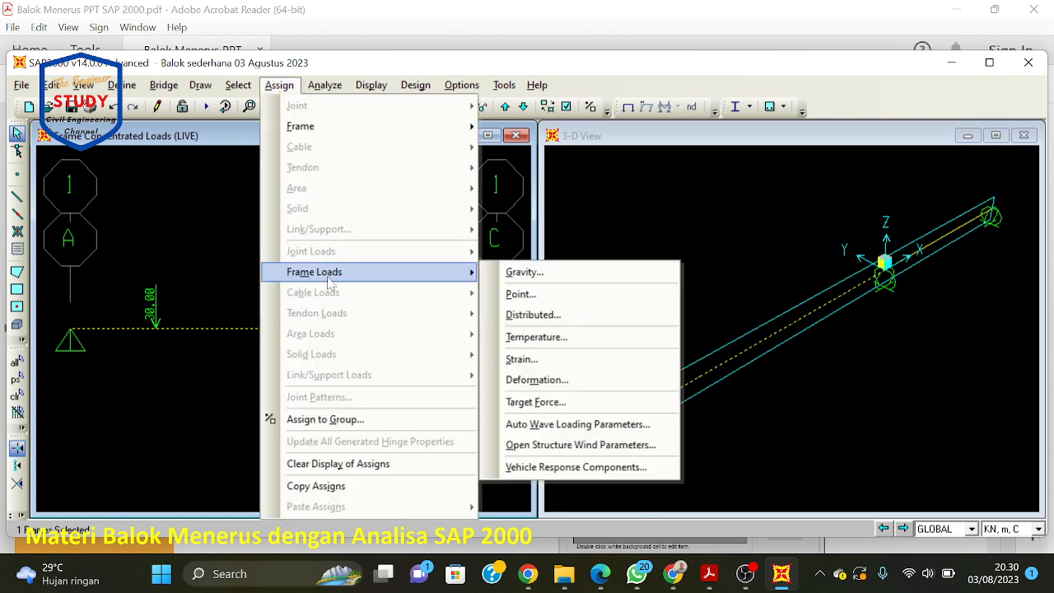
left_click(520, 295)
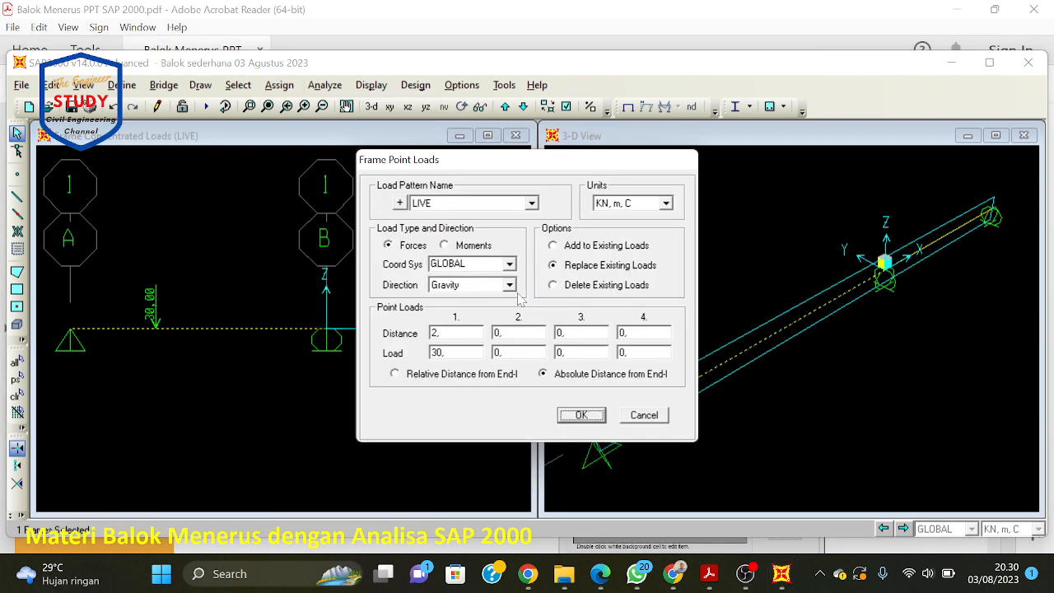
left_click(532, 203)
left_click(532, 203)
left_click(532, 204)
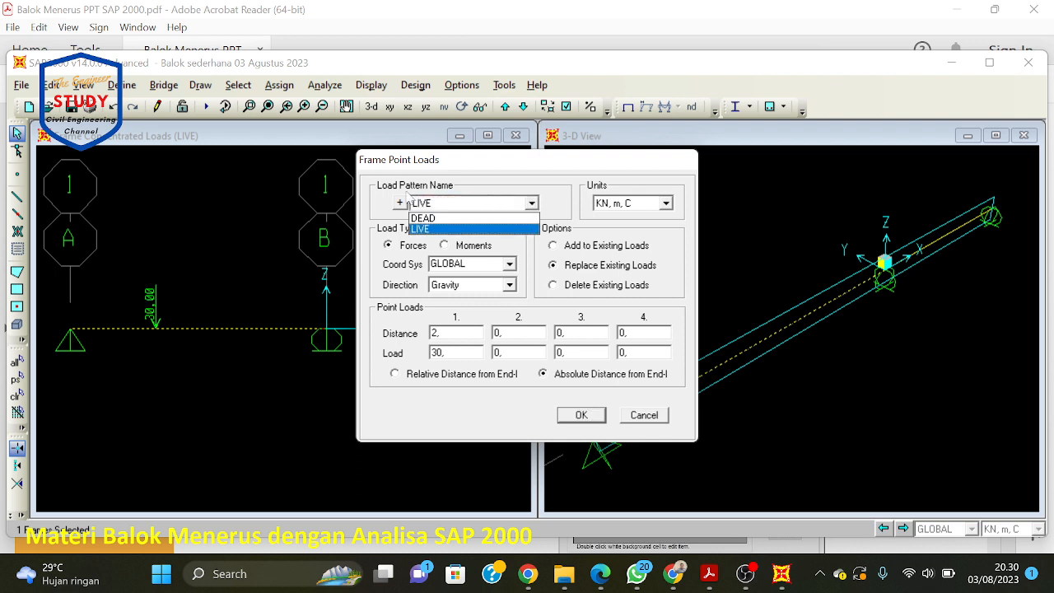
left_click(529, 213)
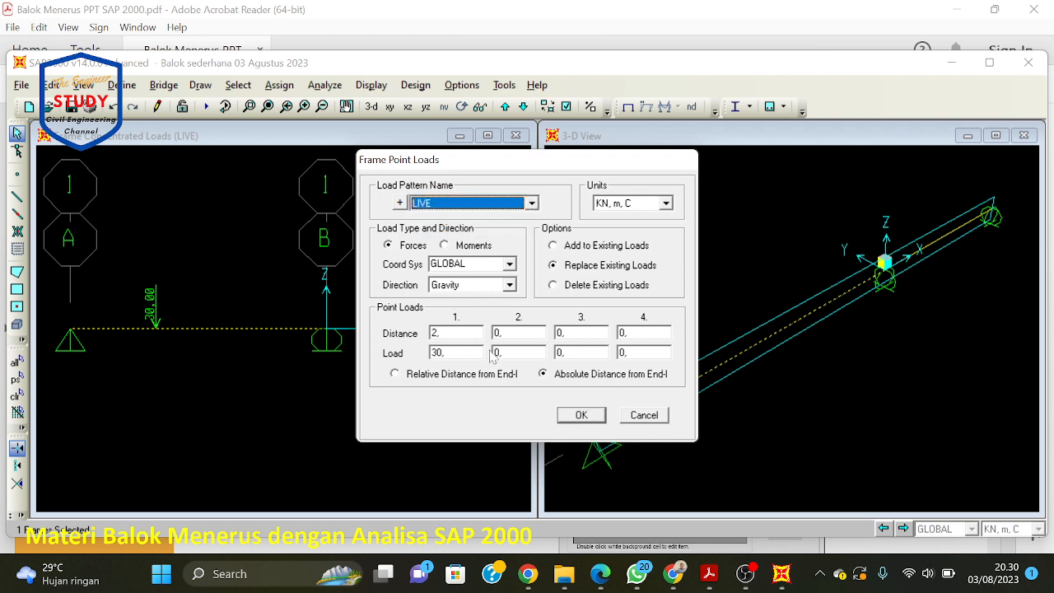
Step: Reapply the 30 kN LIVE gravity load to span A-B at an absolute distance of 2 m from End-I, replacing existing loads
left_click(568, 377)
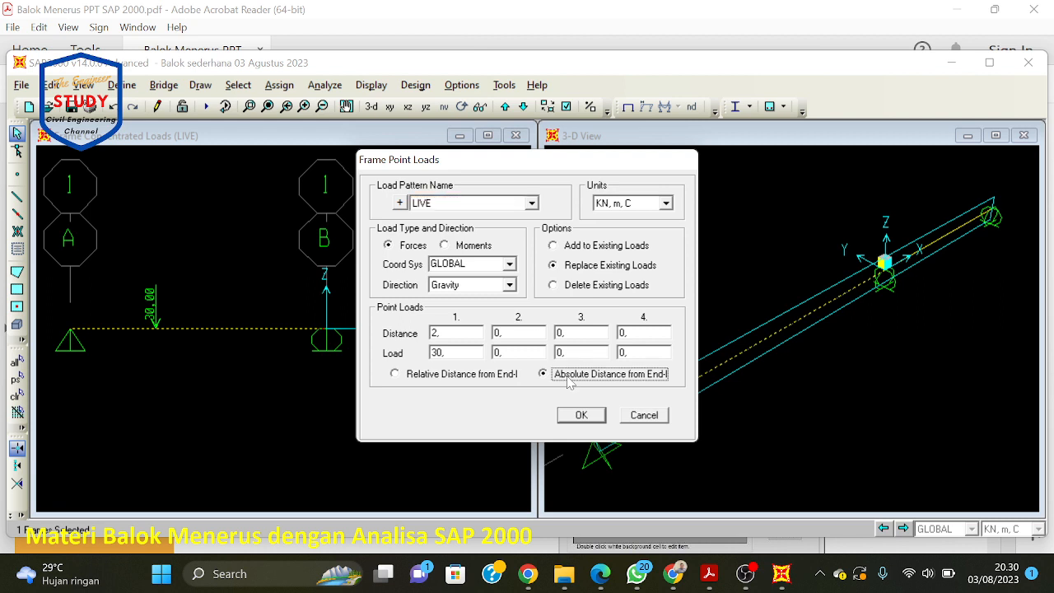
double_click(436, 333)
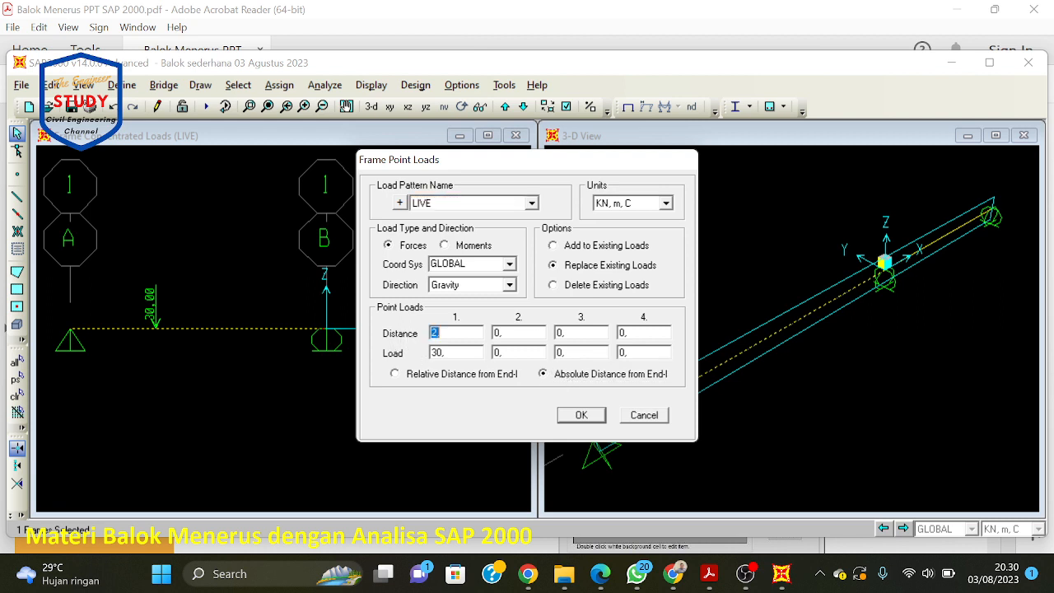
key("Tab")
left_click(578, 416)
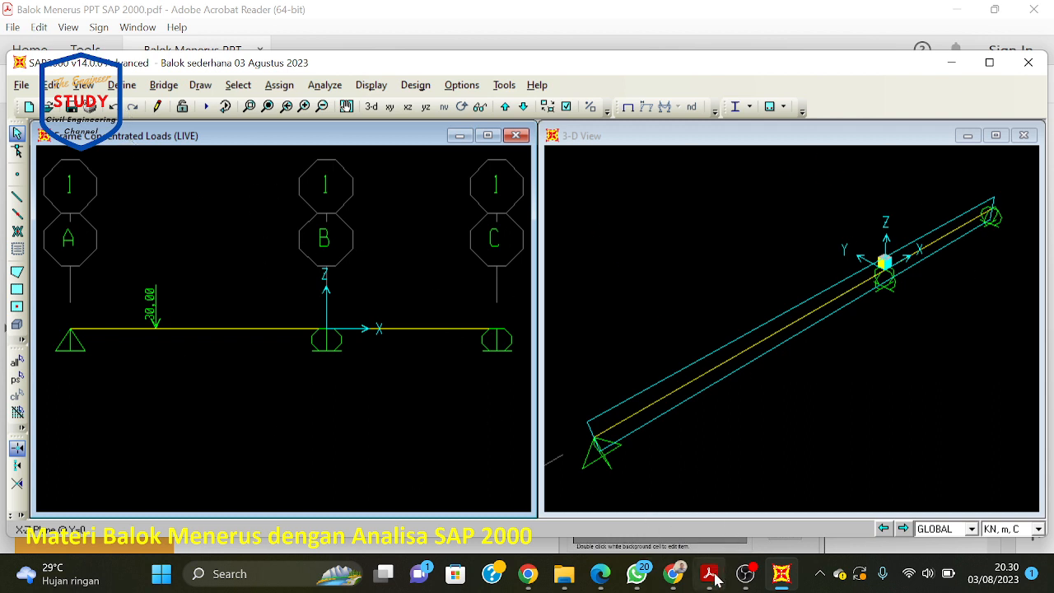
Step: Switch to the Google Meet call in Chrome and stop presenting the screen
left_click(779, 574)
left_click(779, 574)
left_click(674, 574)
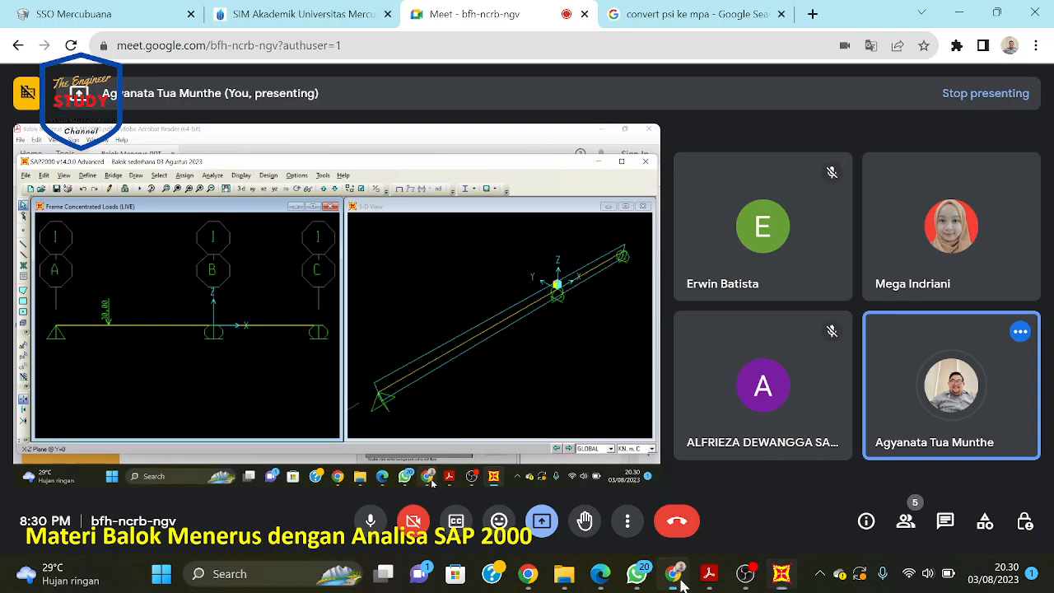
left_click(540, 524)
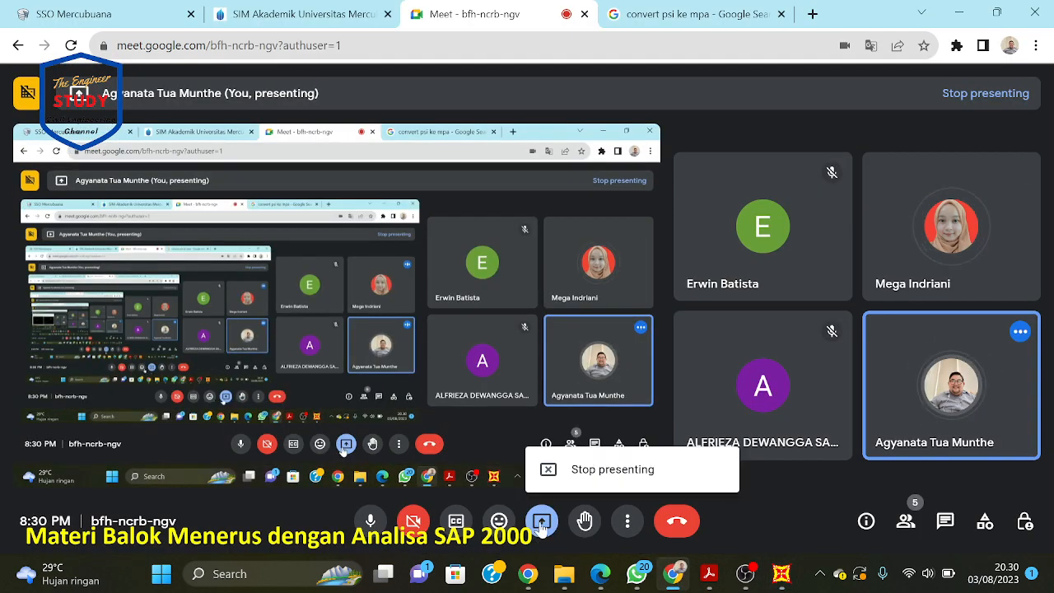
left_click(630, 466)
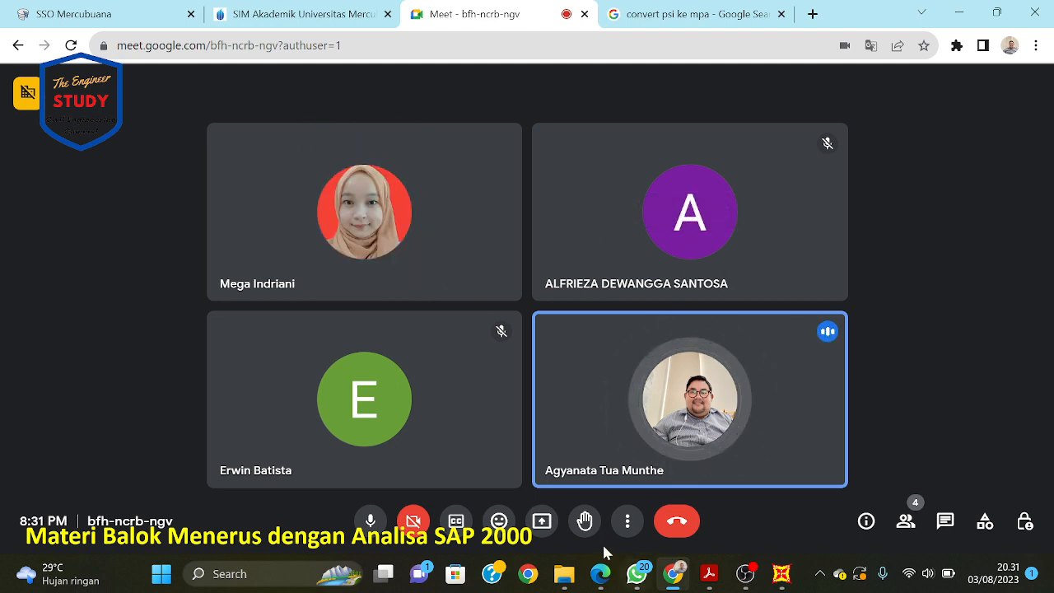
Step: Present the entire screen in the Google Meet call again and return to SAP2000
left_click(542, 520)
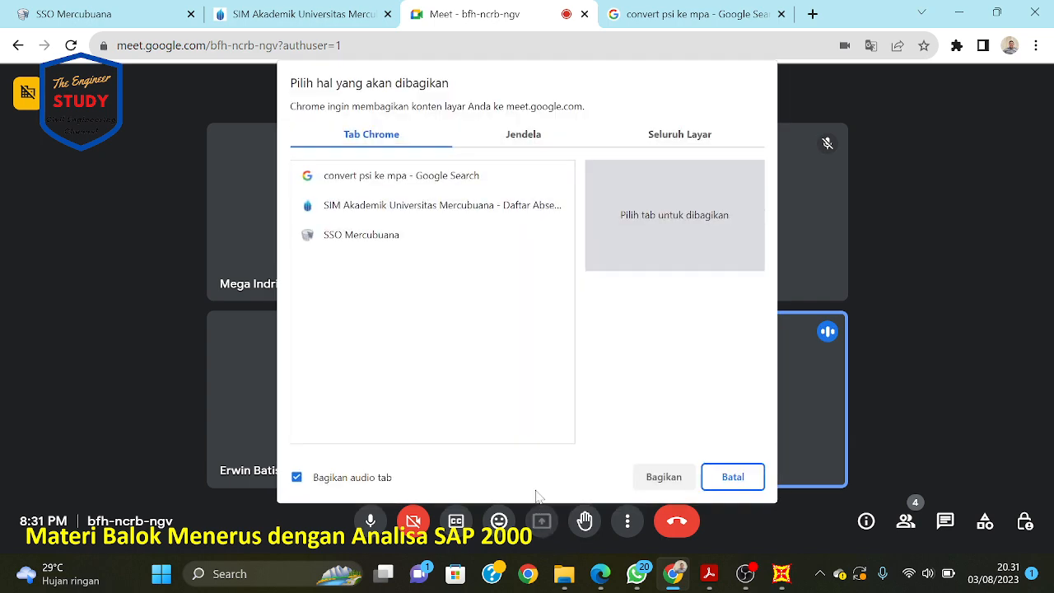
left_click(684, 137)
left_click(677, 486)
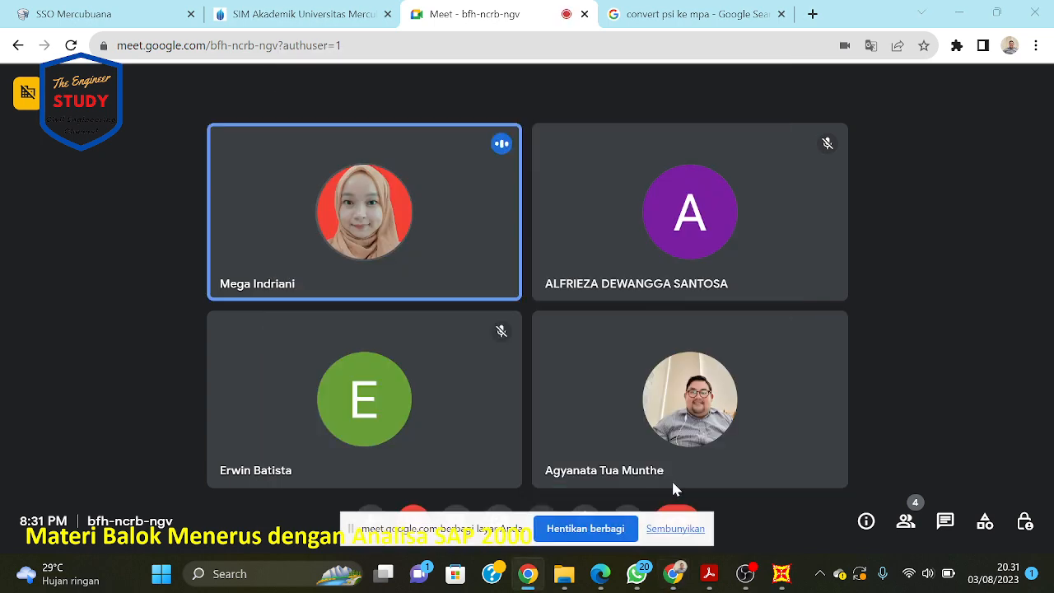
left_click(680, 461)
left_click(784, 574)
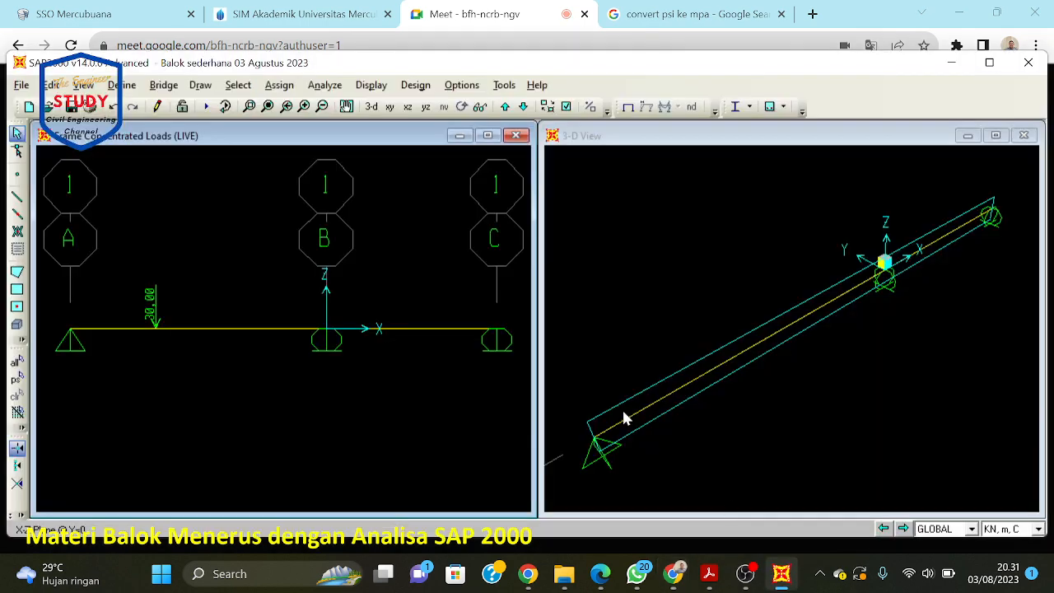
Step: Open the load combination definitions and delete the existing combinations COMB1 and COMB2
left_click(121, 85)
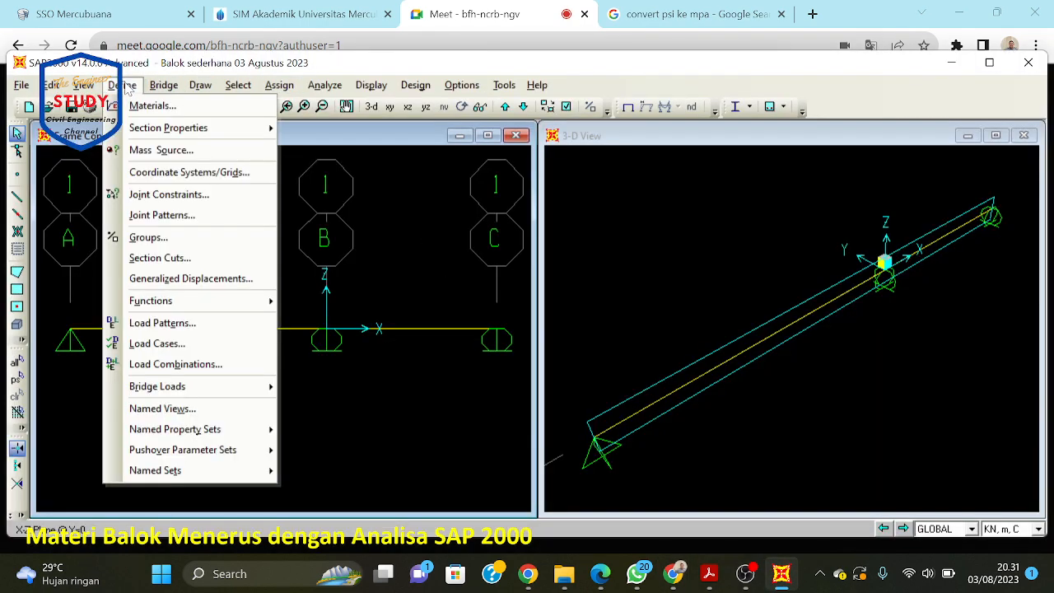
left_click(156, 360)
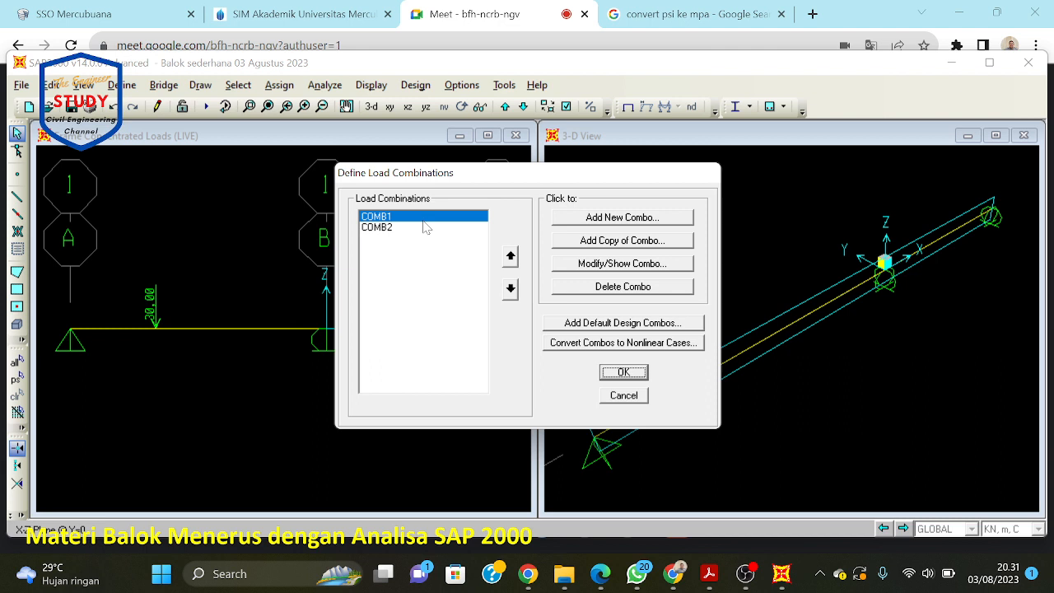
left_click(600, 290)
left_click(599, 290)
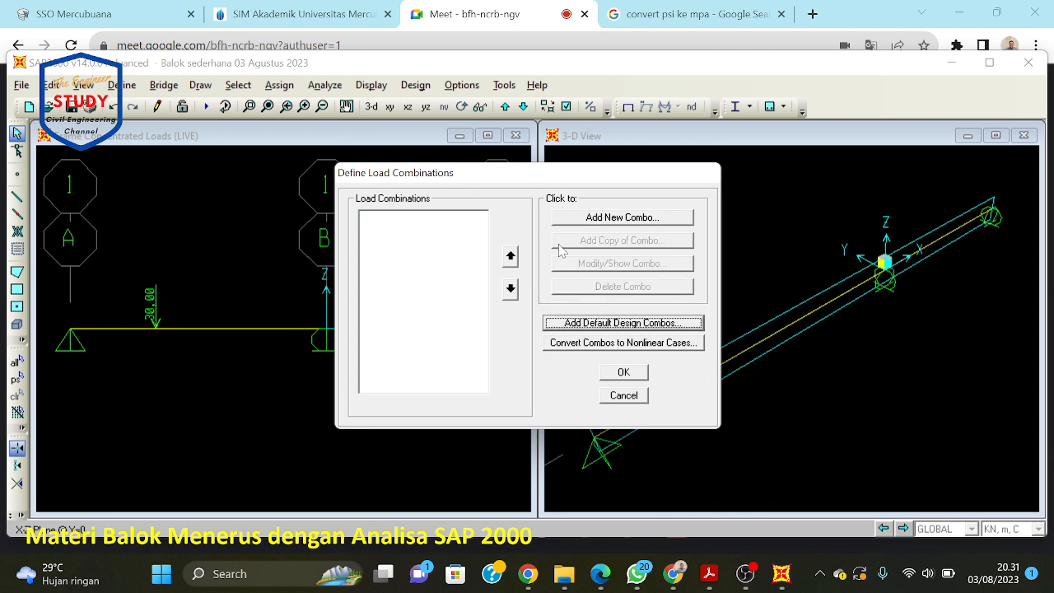
Step: Create a Linear Add load combination COMB1 containing the DEAD load case with scale factor 1,4
left_click(617, 219)
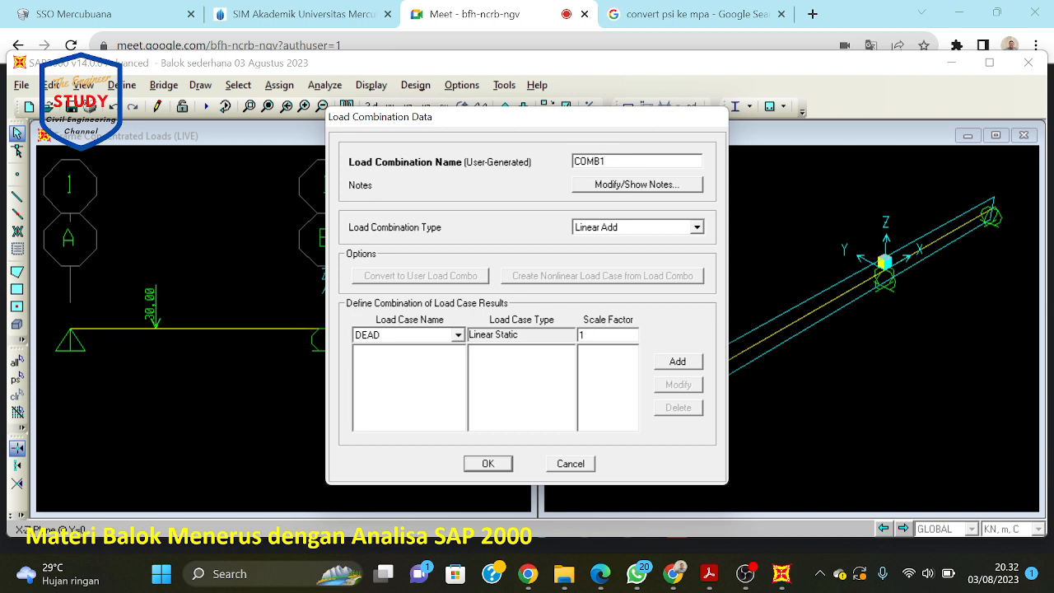
left_click(457, 335)
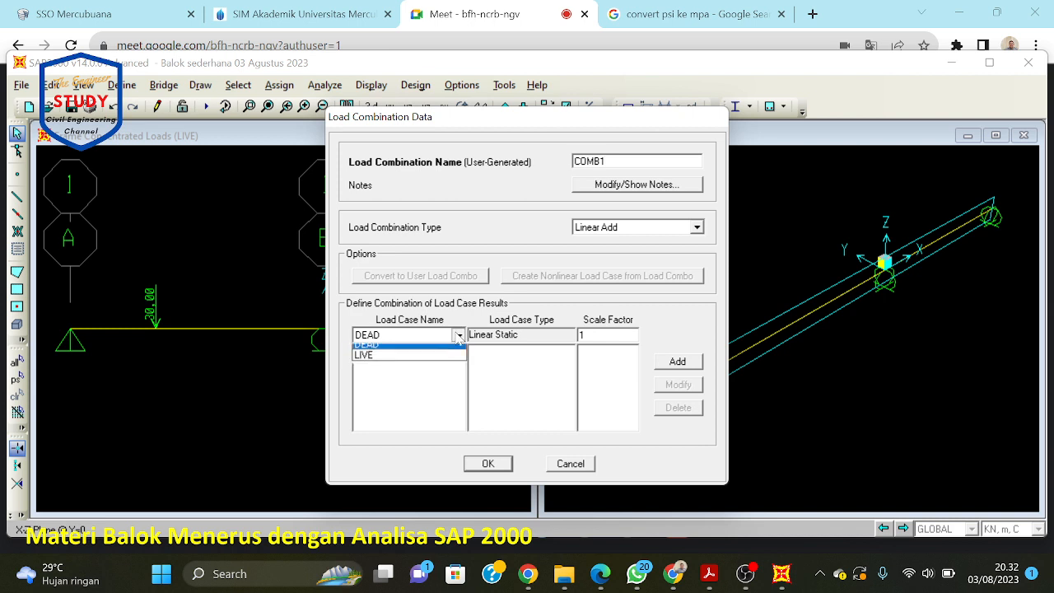
left_click(467, 345)
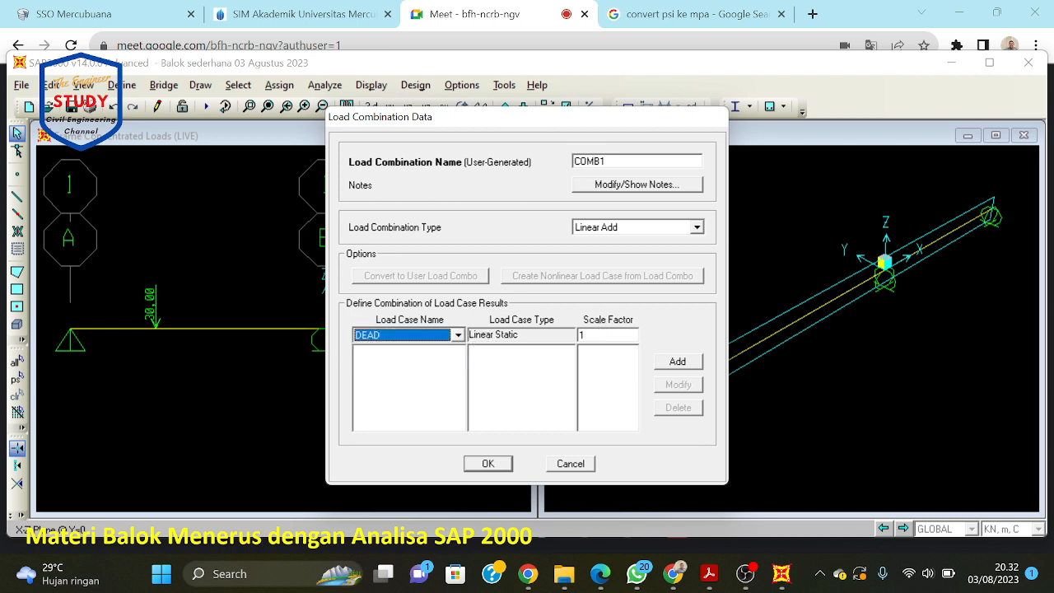
left_click(605, 335)
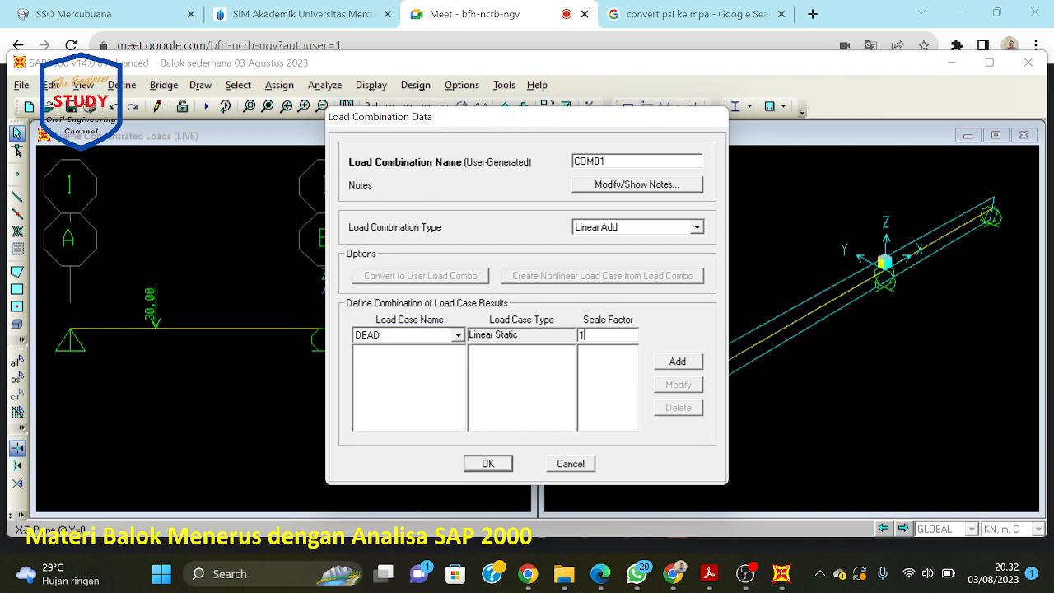
left_click(693, 364)
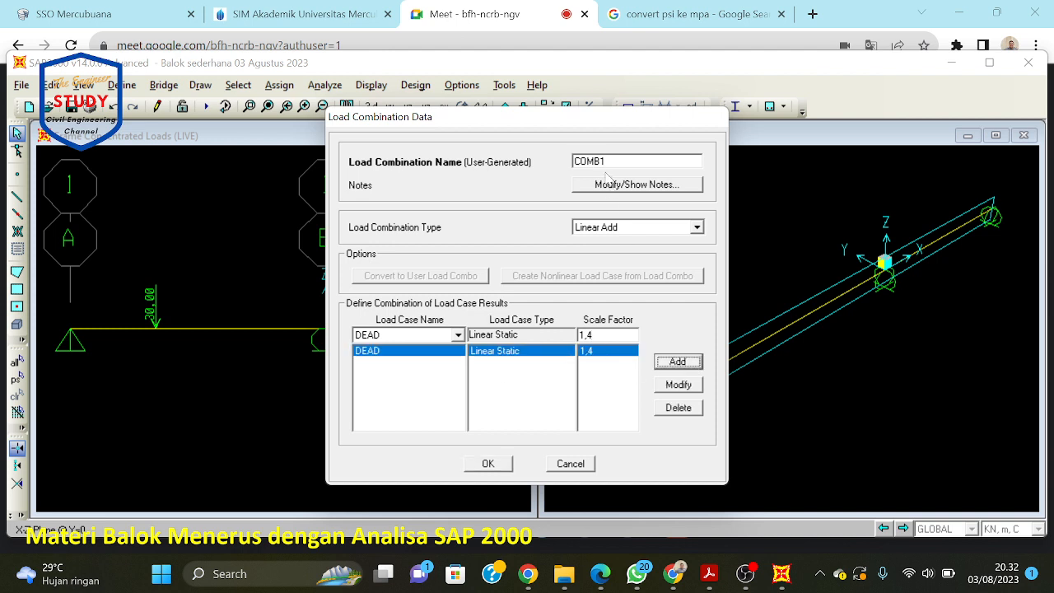
left_click(509, 464)
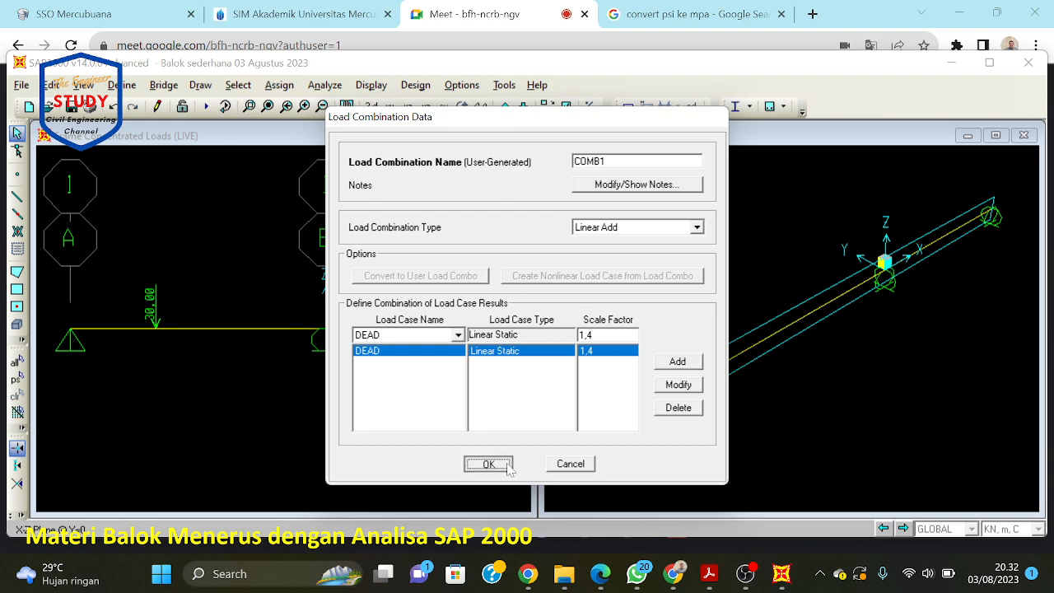
Step: Start a new Linear Add load combination named COMB2 and add the DEAD load case with scale factor 1,4
left_click(642, 217)
left_click(606, 161)
left_click(607, 161)
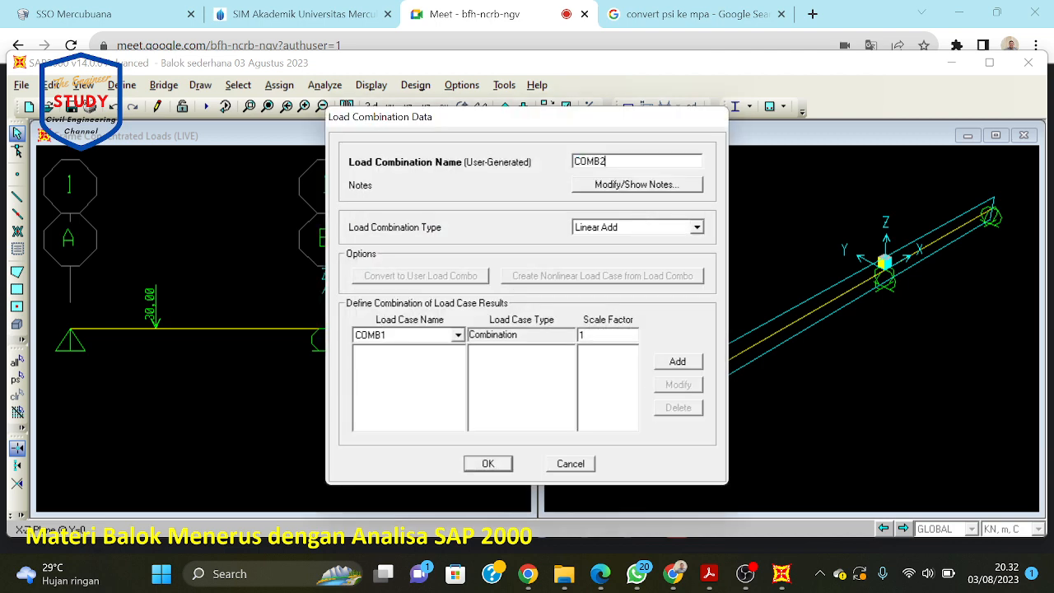
left_click(459, 336)
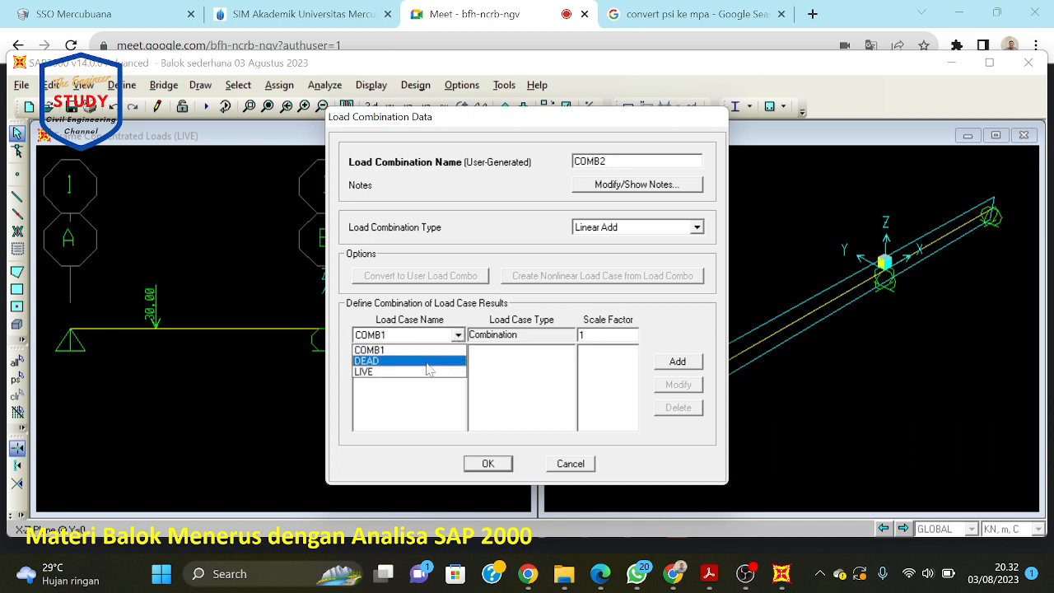
left_click(427, 359)
left_click(594, 334)
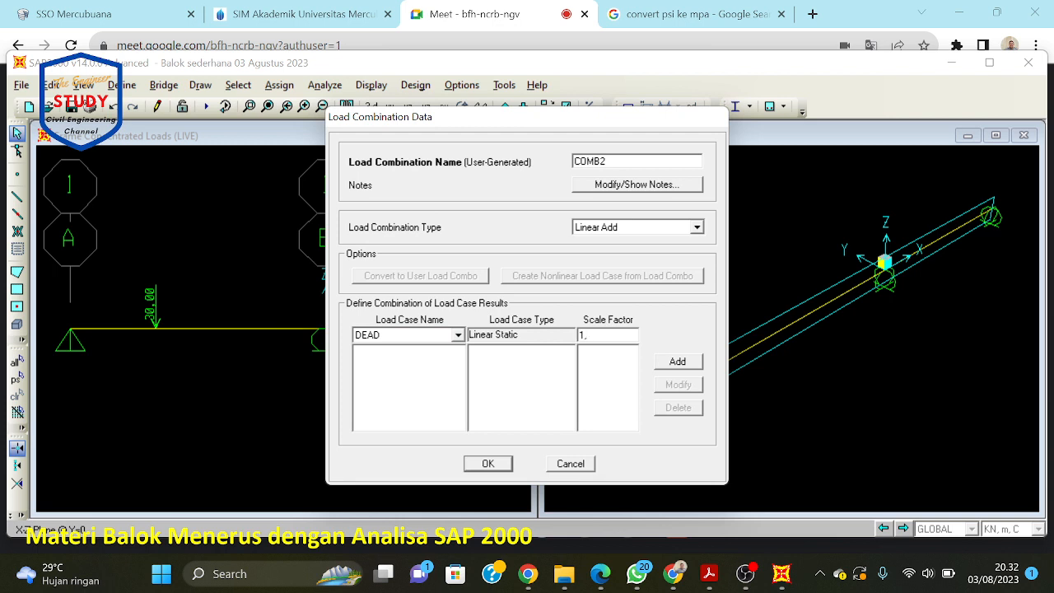
left_click(677, 361)
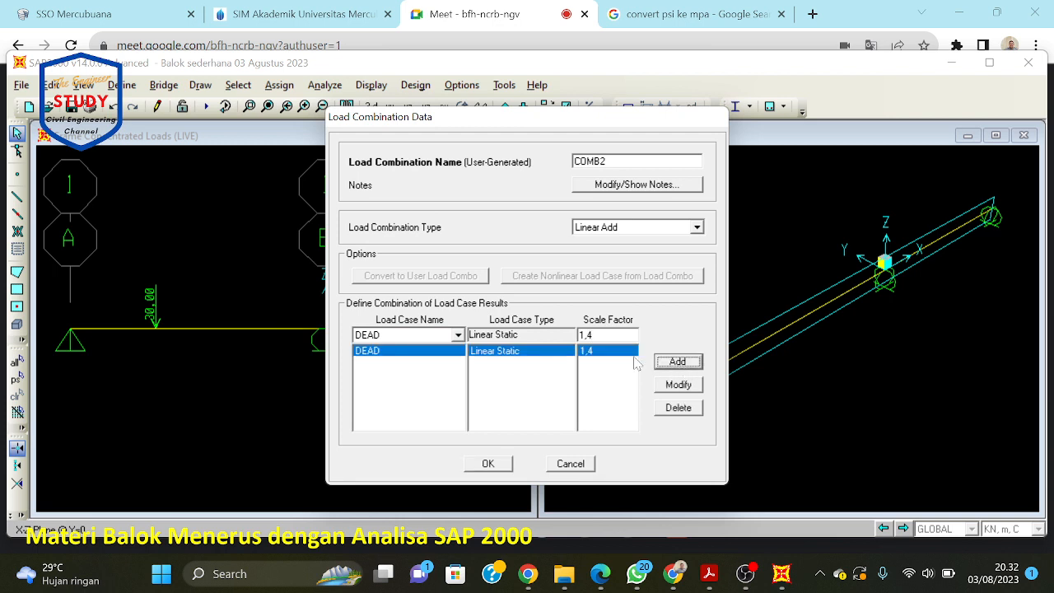
Step: Add the LIVE load case with scale factor 1,7 to COMB2 and accept the combination
left_click(457, 336)
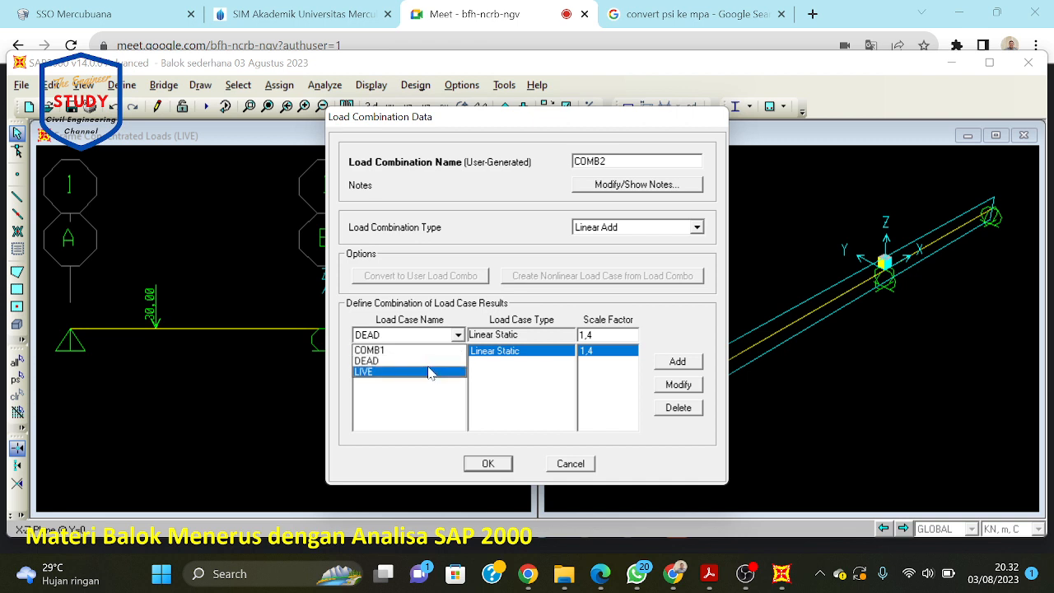
left_click(431, 370)
left_click(595, 334)
type("1")
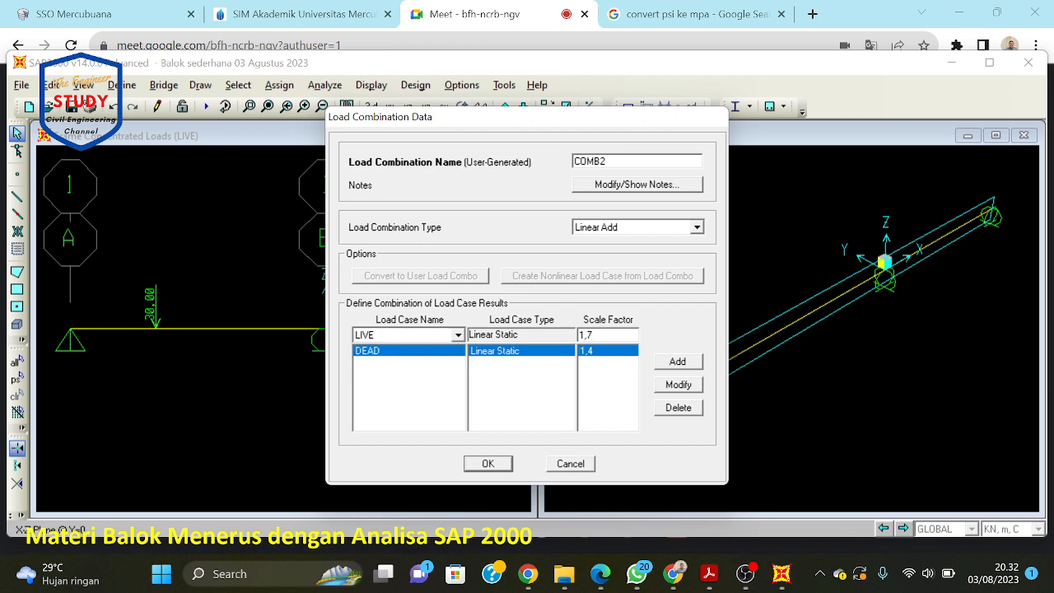
left_click(677, 361)
left_click(484, 465)
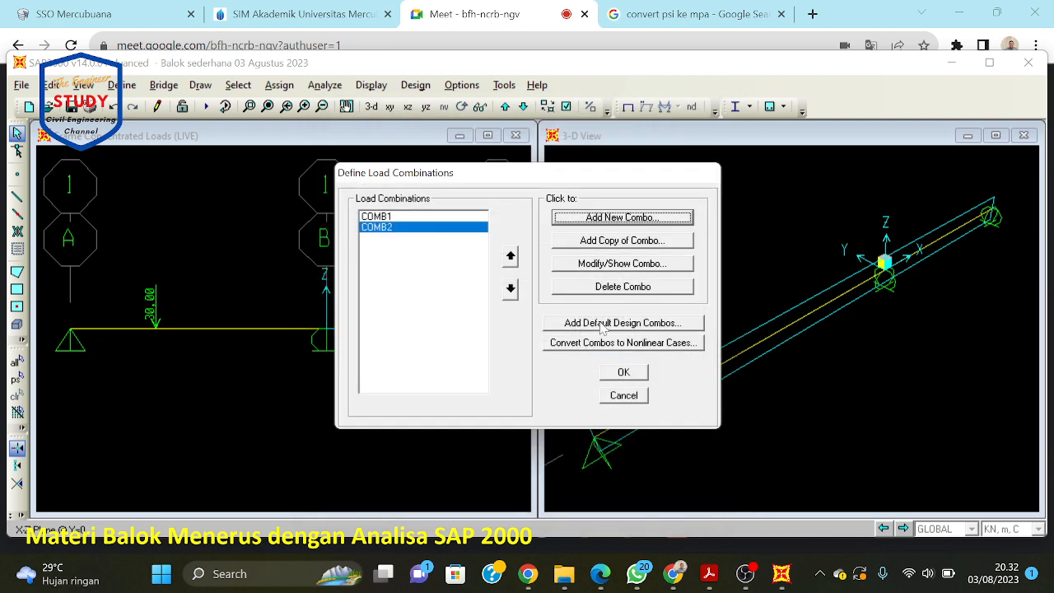
Step: Review the load cases and scale factors of COMB2 and COMB1, and accept the load combination definitions
left_click(607, 265)
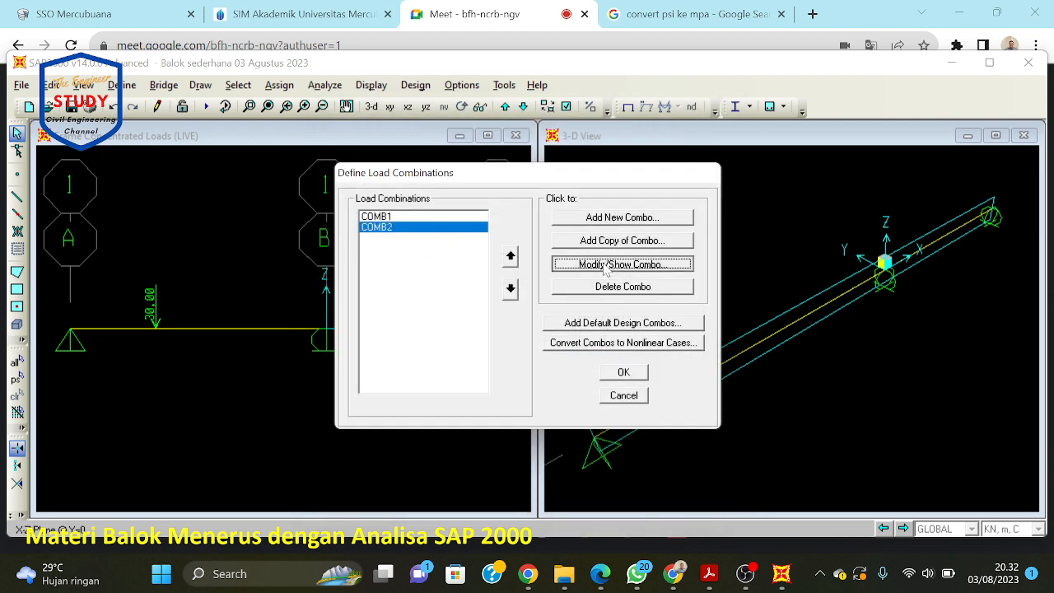
left_click(488, 463)
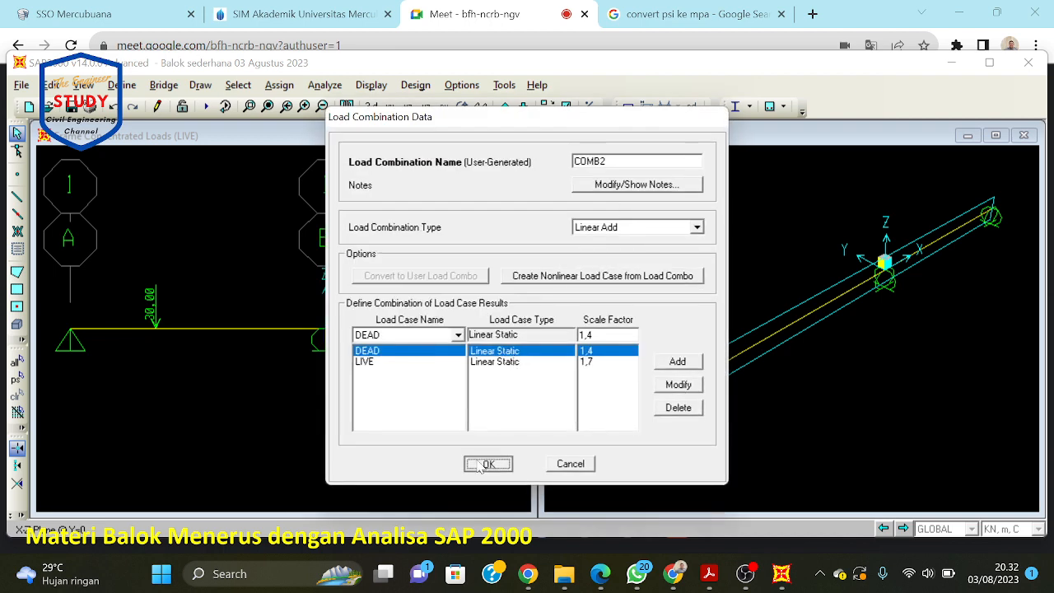
left_click(425, 218)
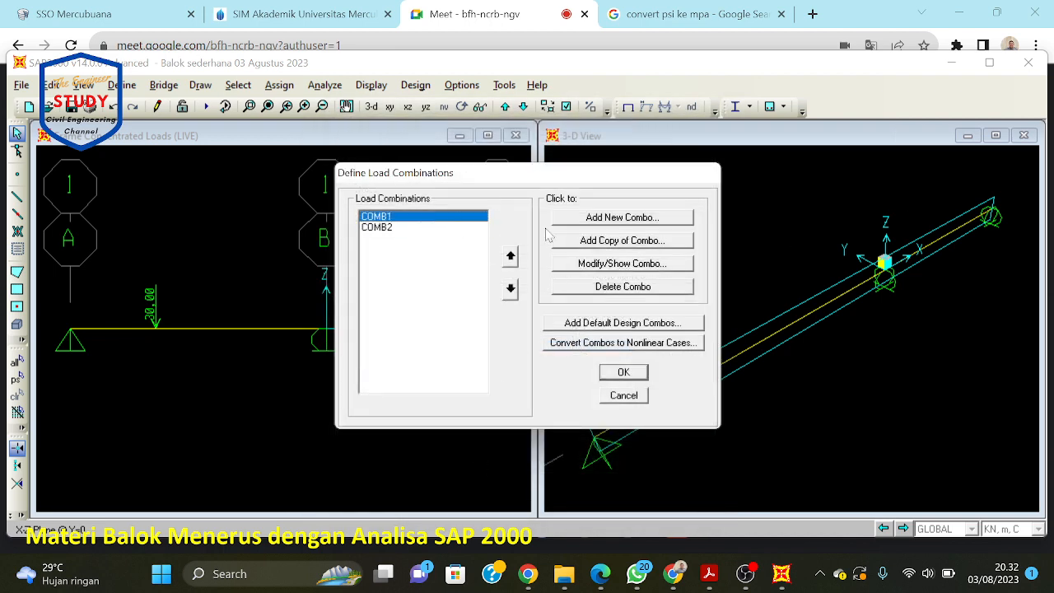
left_click(609, 266)
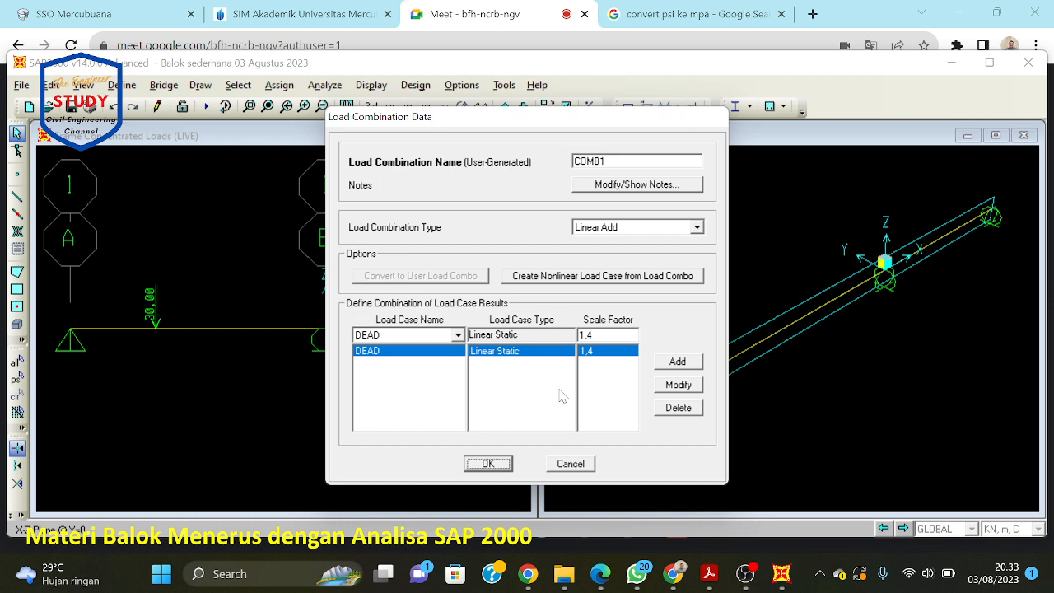
left_click(483, 464)
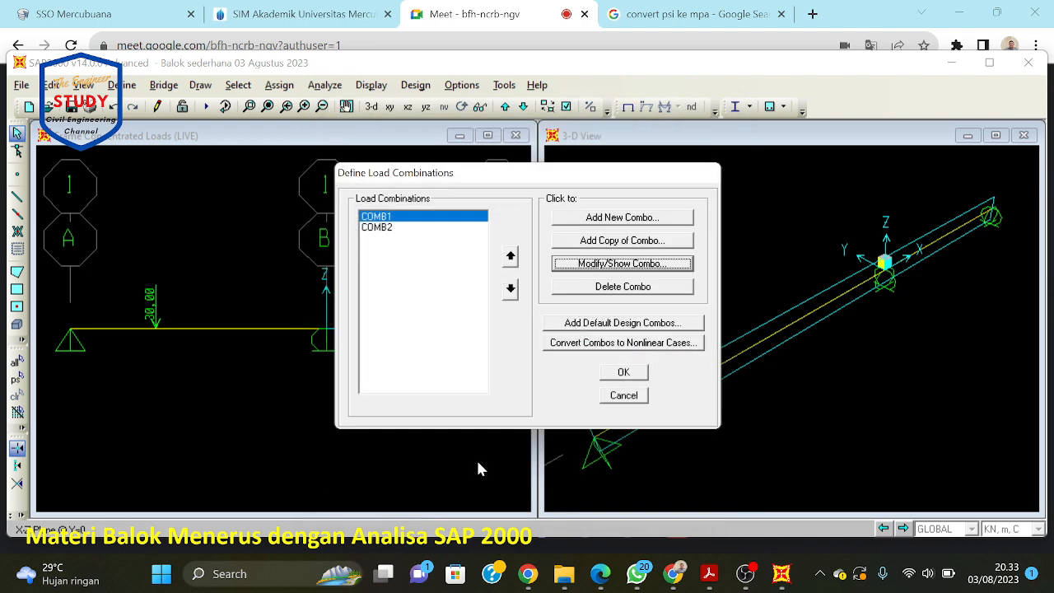
left_click(616, 373)
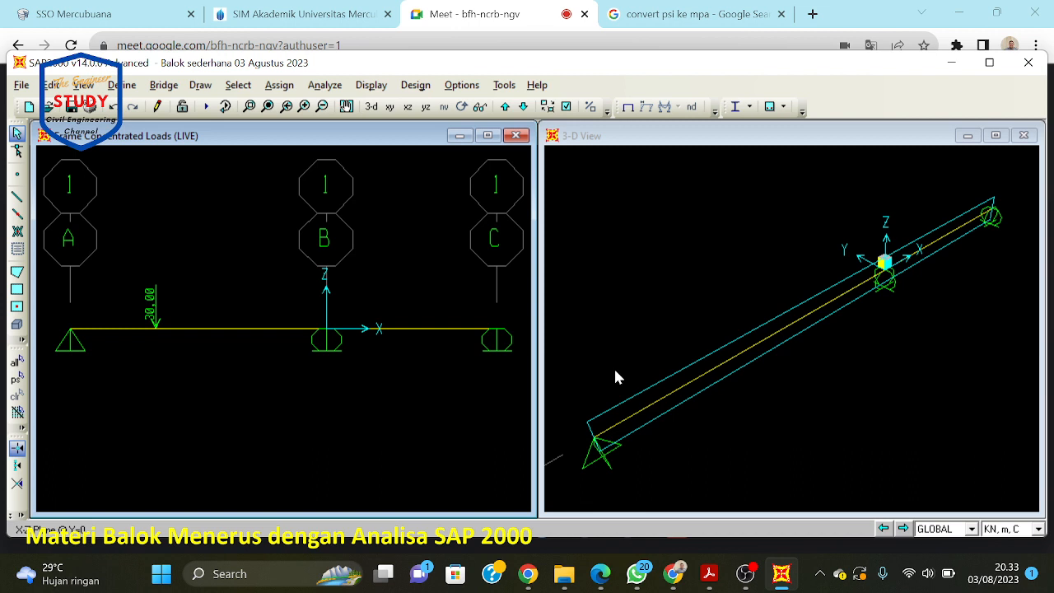
Step: Start a frame point load assignment on beam span A-B with the LIVE load pattern
left_click(182, 329)
left_click(279, 85)
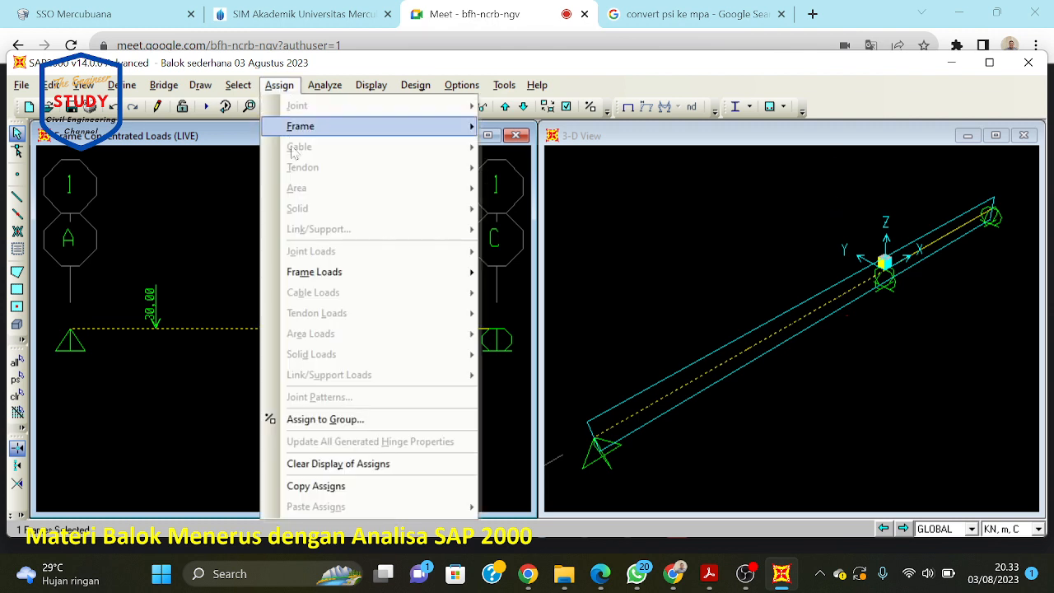
mouse_move(297, 275)
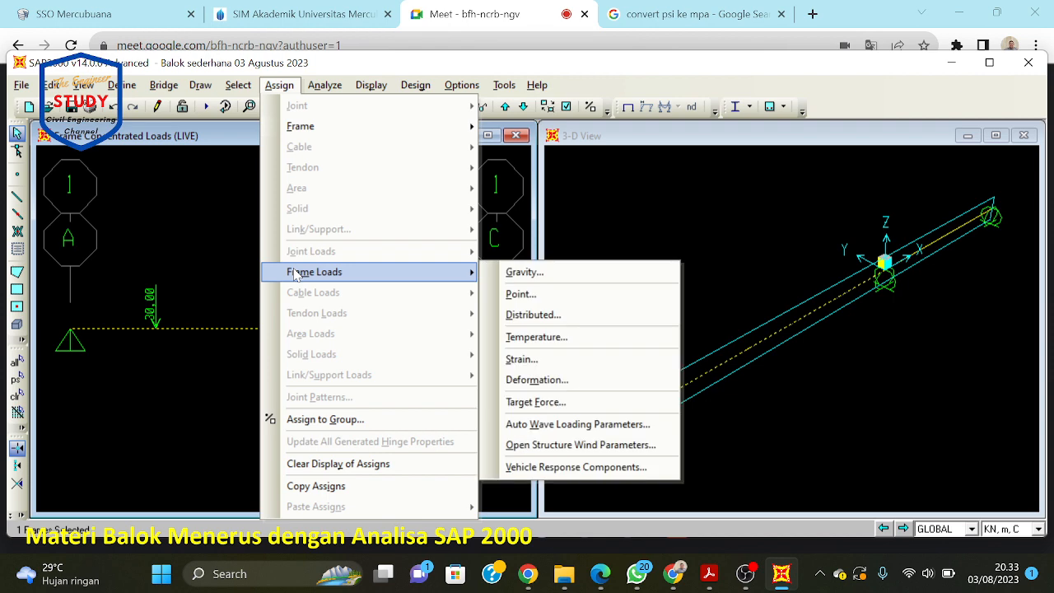
left_click(545, 294)
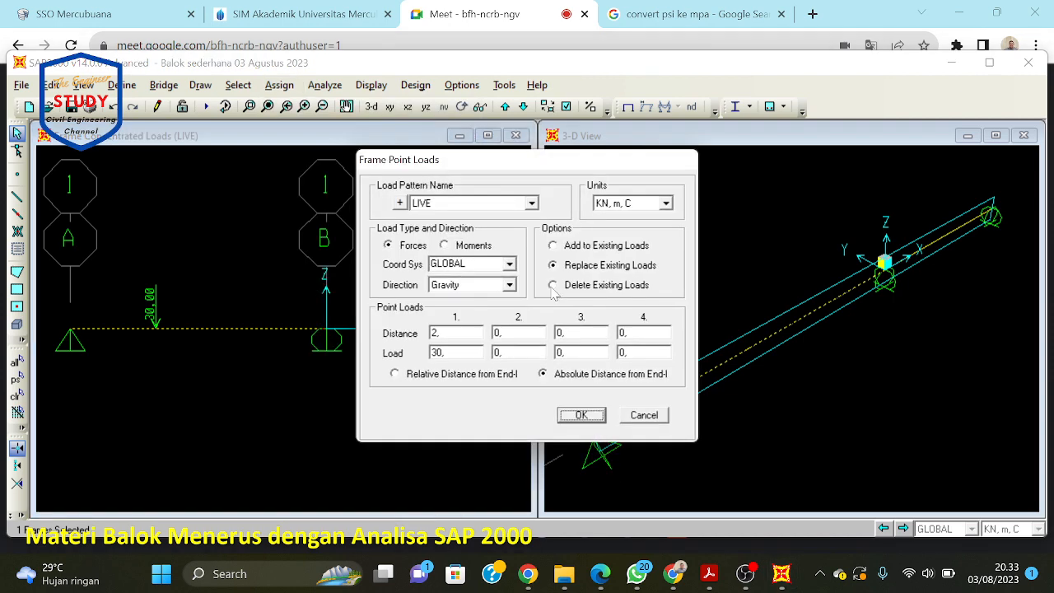
left_click(531, 203)
left_click(521, 218)
left_click(531, 203)
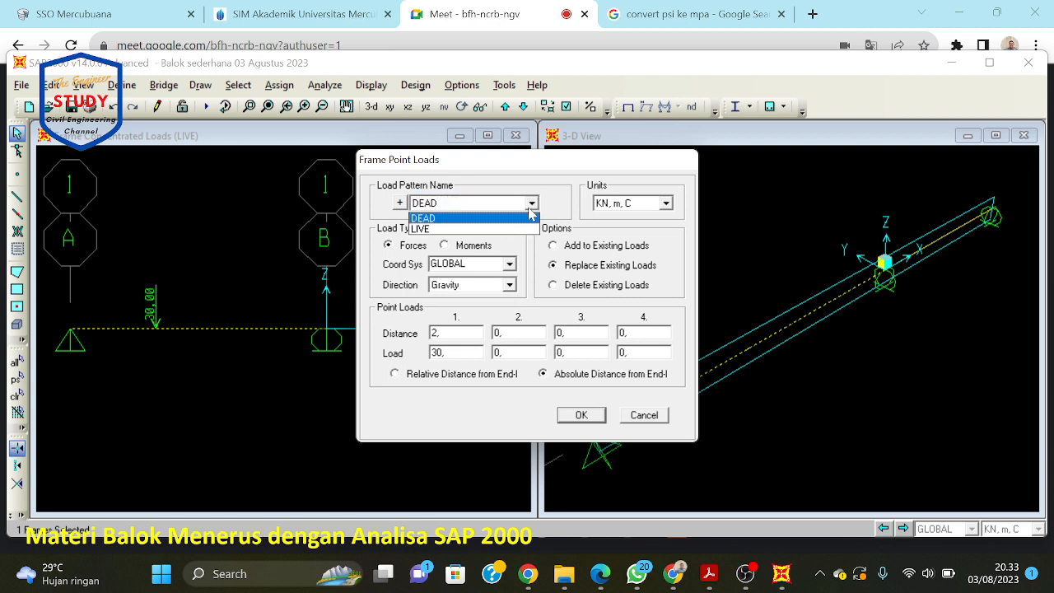
left_click(516, 229)
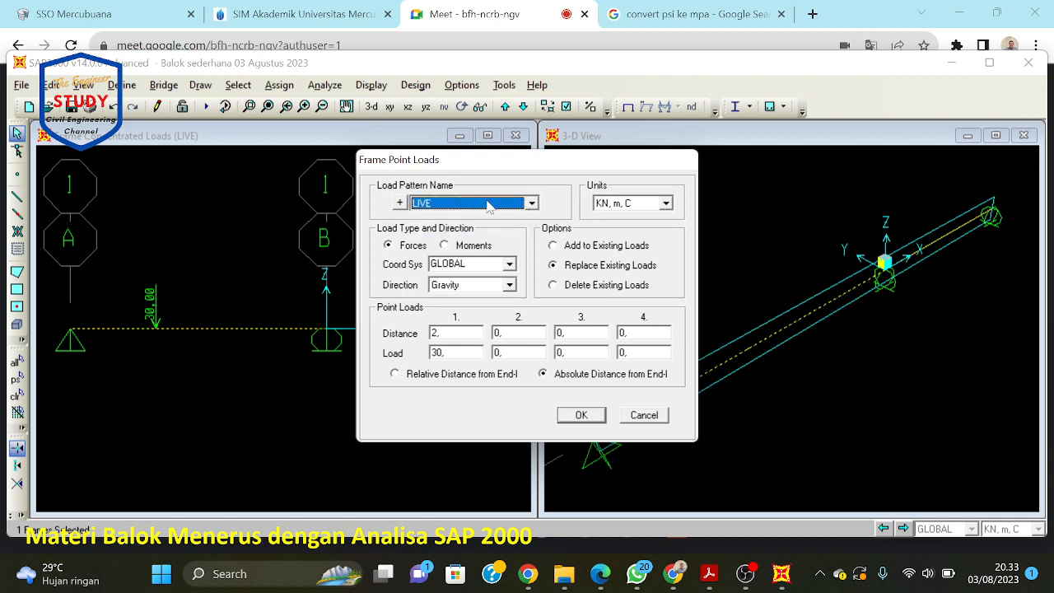
Step: Assign the 30 kN gravity point load to span A-B at an absolute distance of 2 m from End-I, in KN, m, C units
left_click(576, 375)
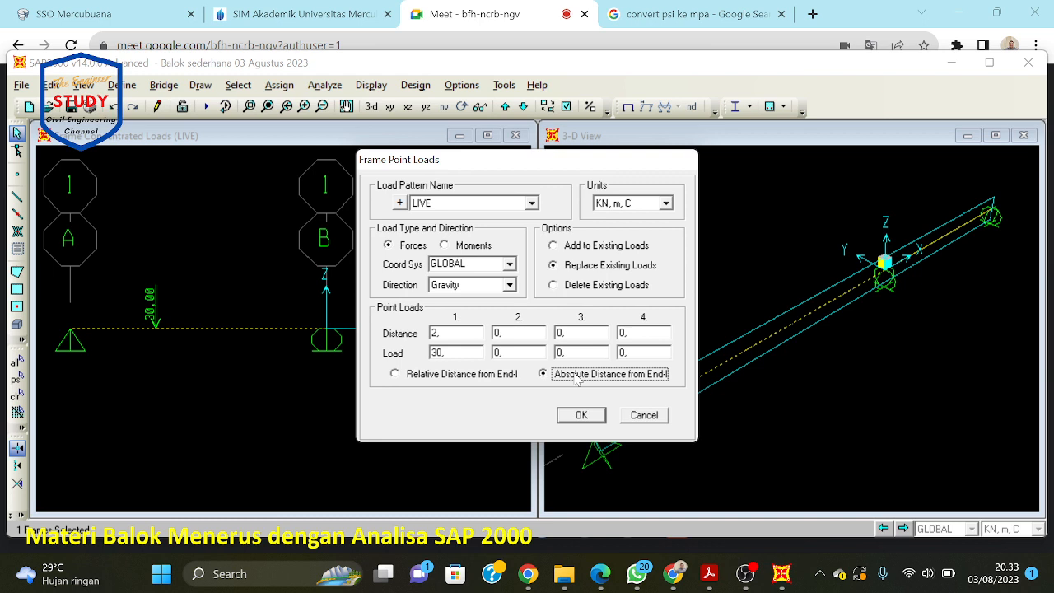
double_click(435, 333)
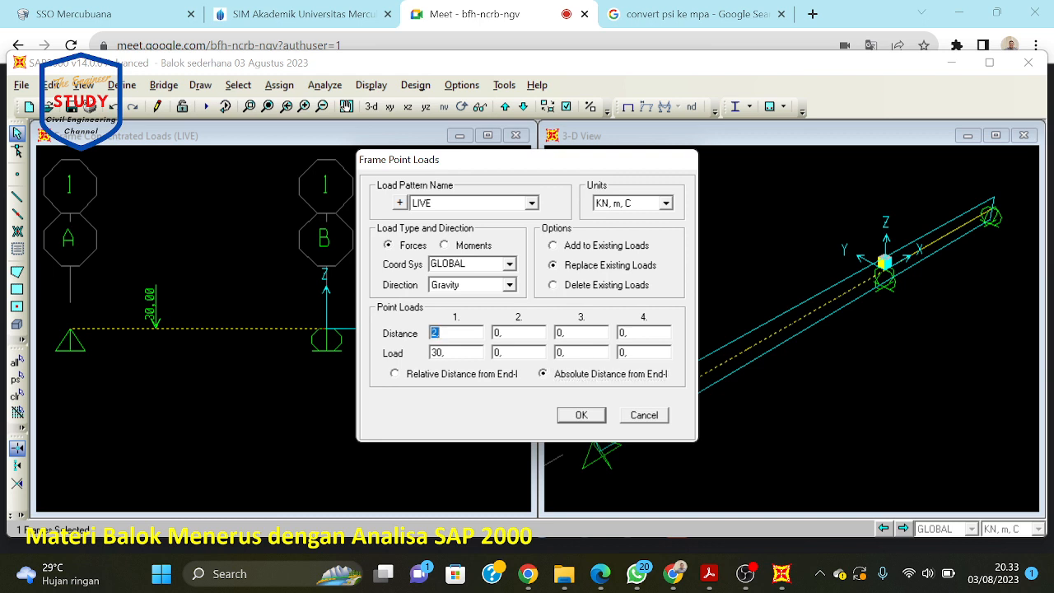
double_click(441, 354)
left_click(665, 203)
left_click(644, 215)
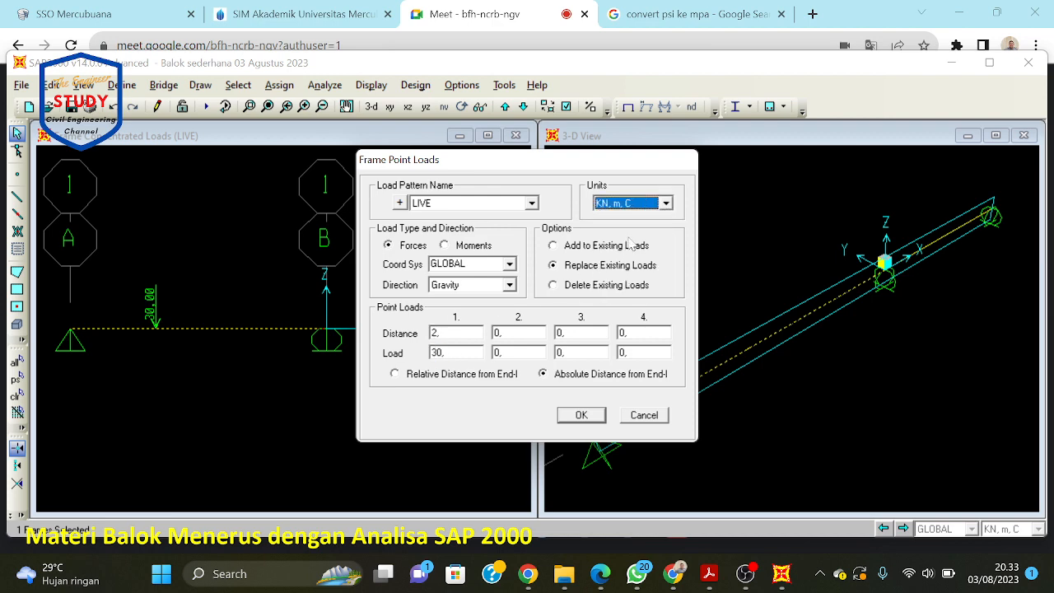
left_click(582, 415)
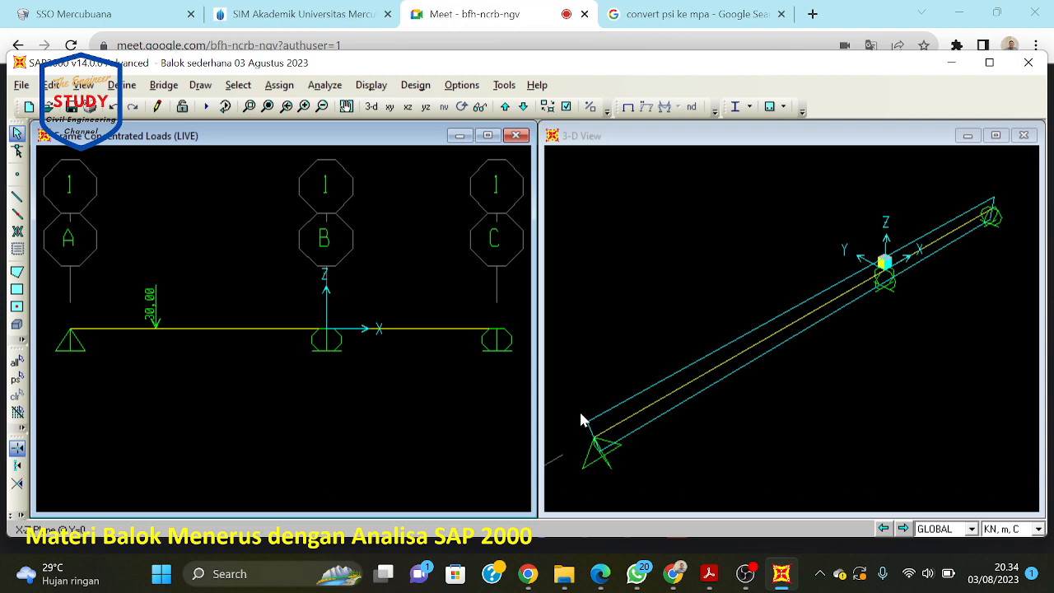
Step: Assign a 50 kN LIVE gravity point load to span B-C at an absolute distance of 1 m, replacing existing loads
left_click(437, 328)
left_click(280, 84)
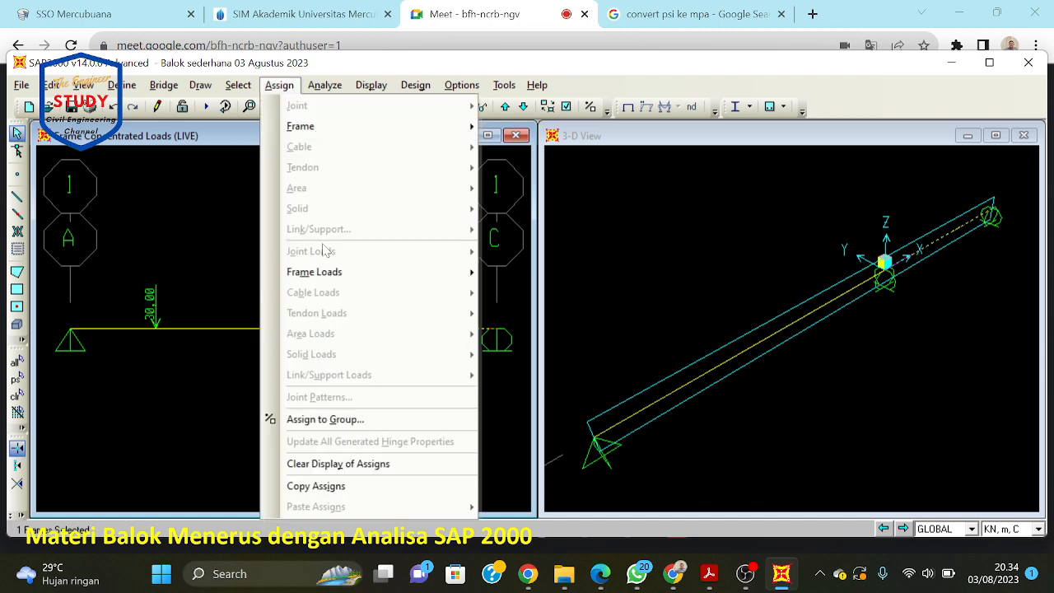
mouse_move(330, 271)
left_click(560, 293)
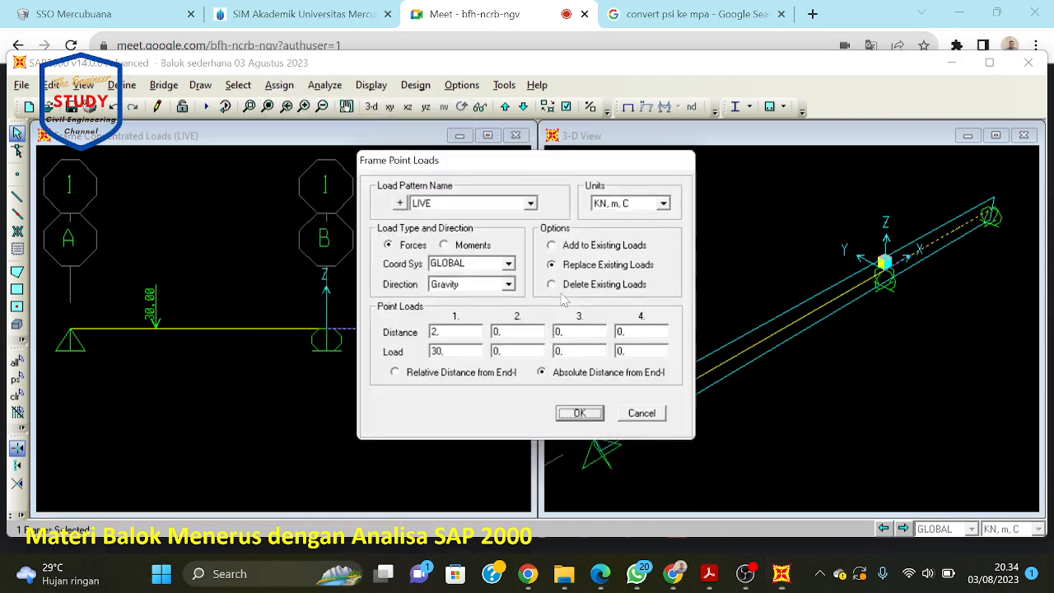
type("1")
key("Tab")
type("50")
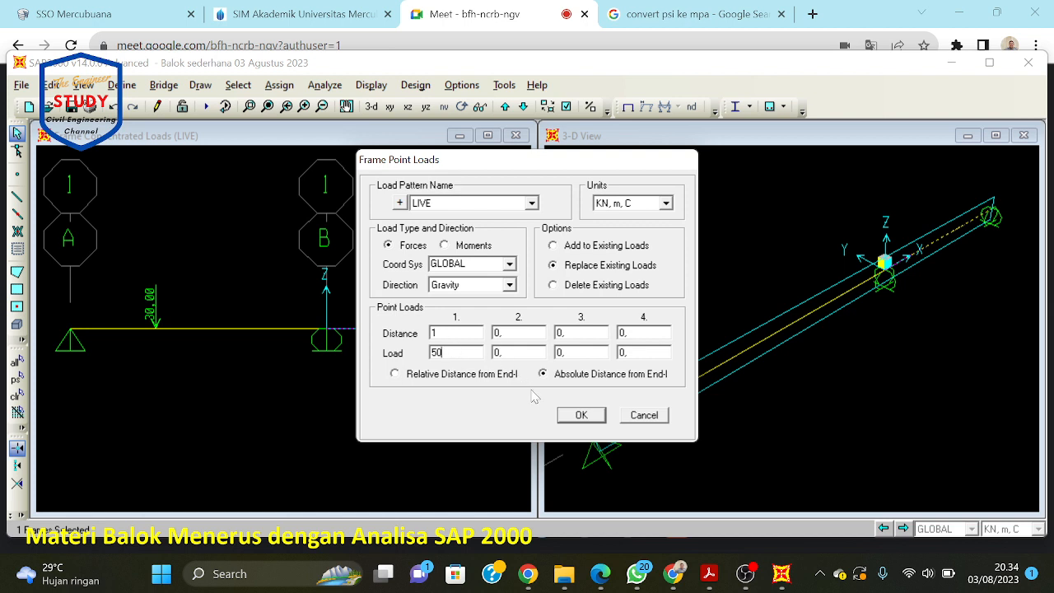
left_click(574, 416)
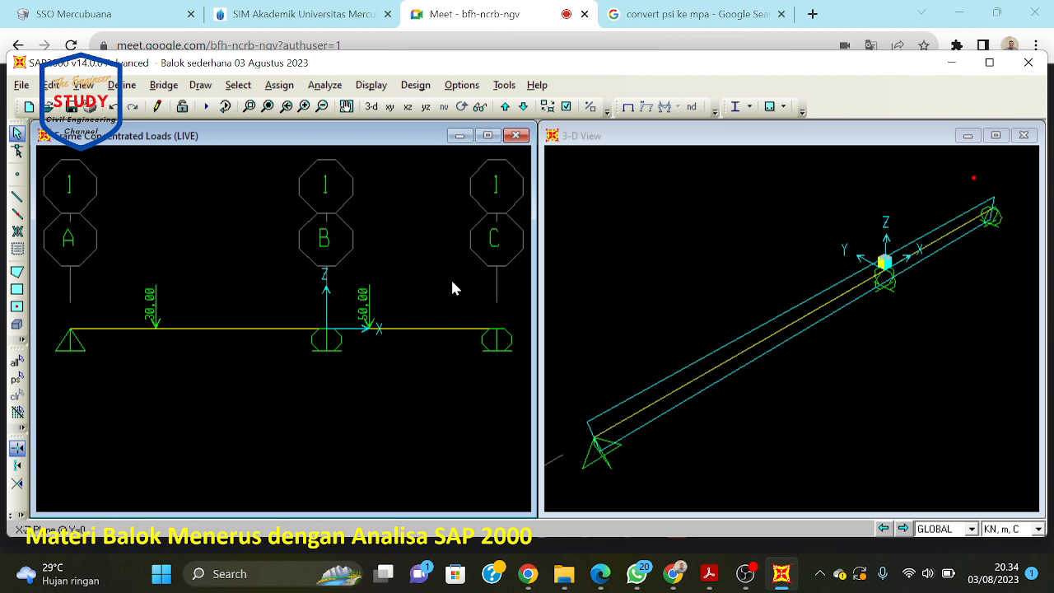
Step: Review the distance and magnitude of the LIVE point load on span B-C and accept the assignment
left_click(397, 336)
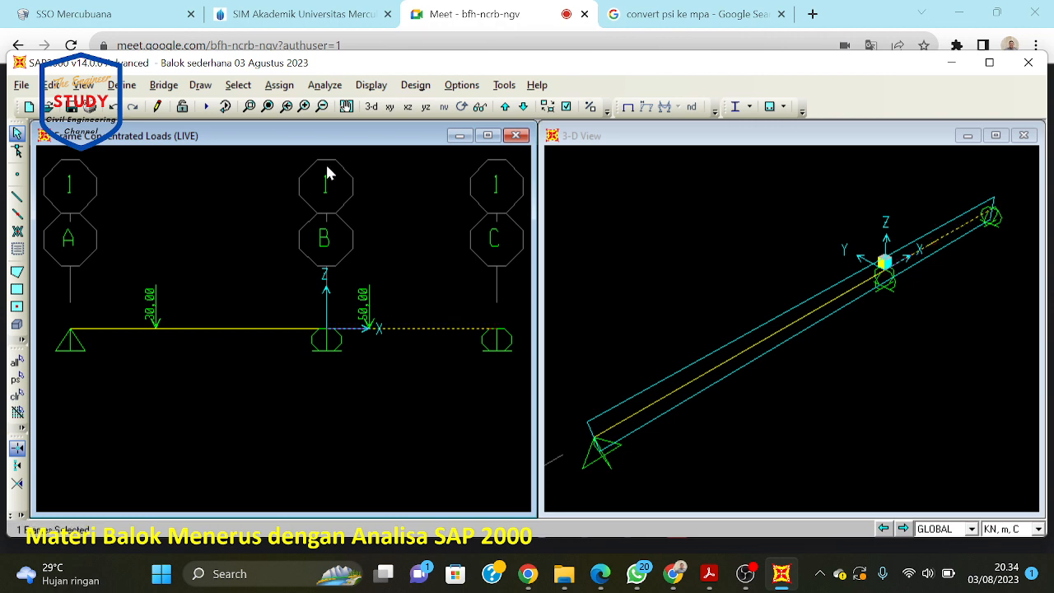
left_click(287, 89)
mouse_move(321, 272)
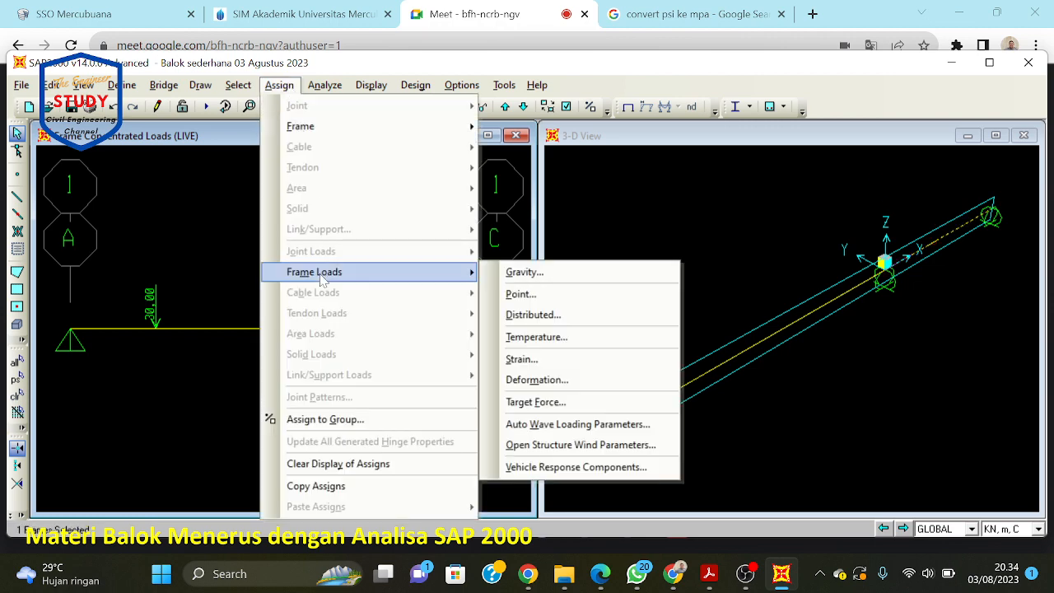
left_click(523, 291)
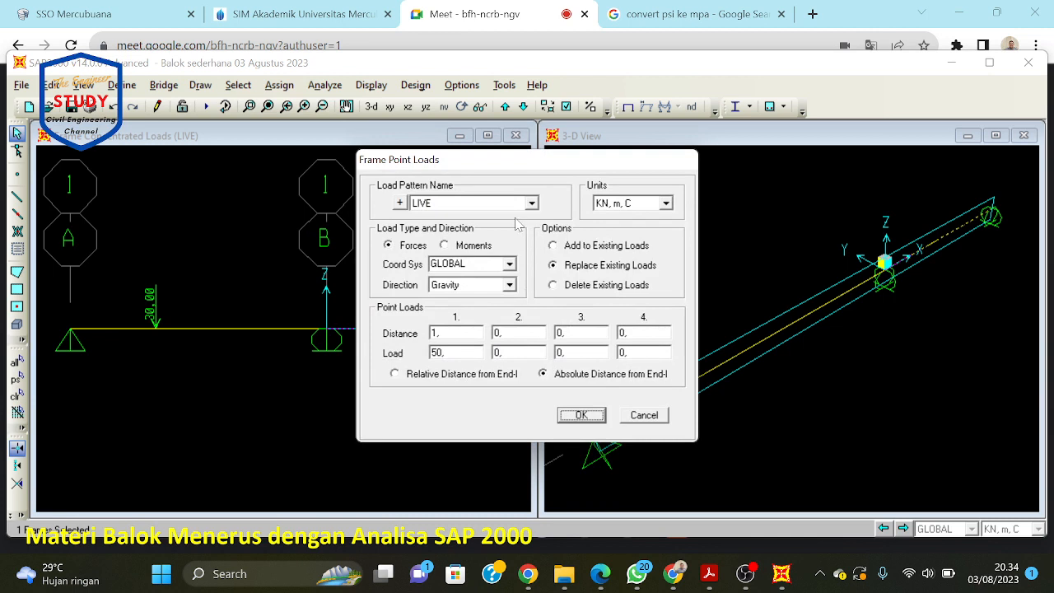
double_click(437, 333)
key("Tab")
key("shift+Tab")
key("Tab")
key("shift+Tab")
key("Tab")
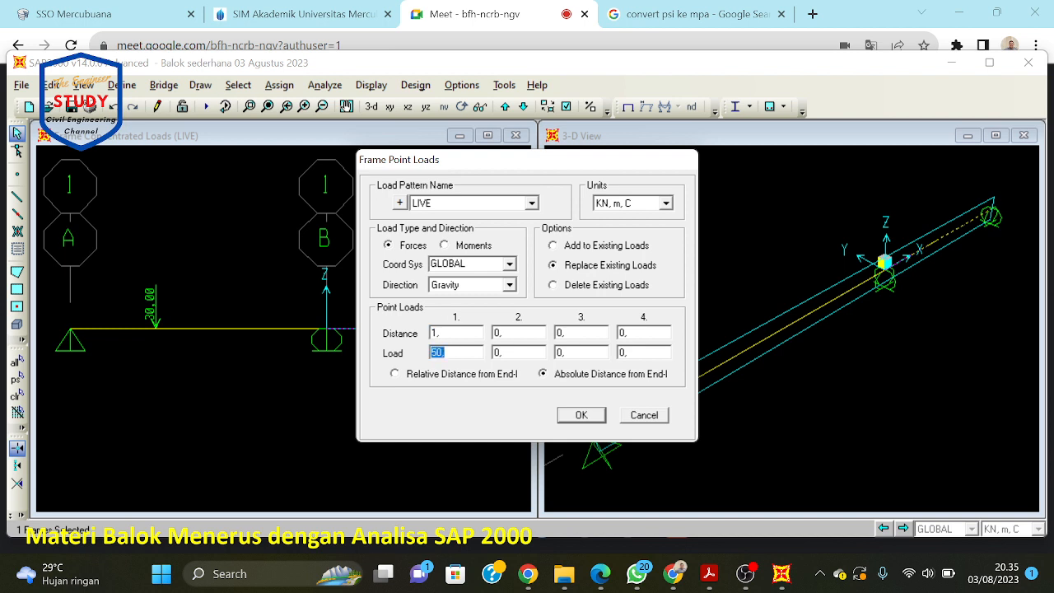
left_click(581, 414)
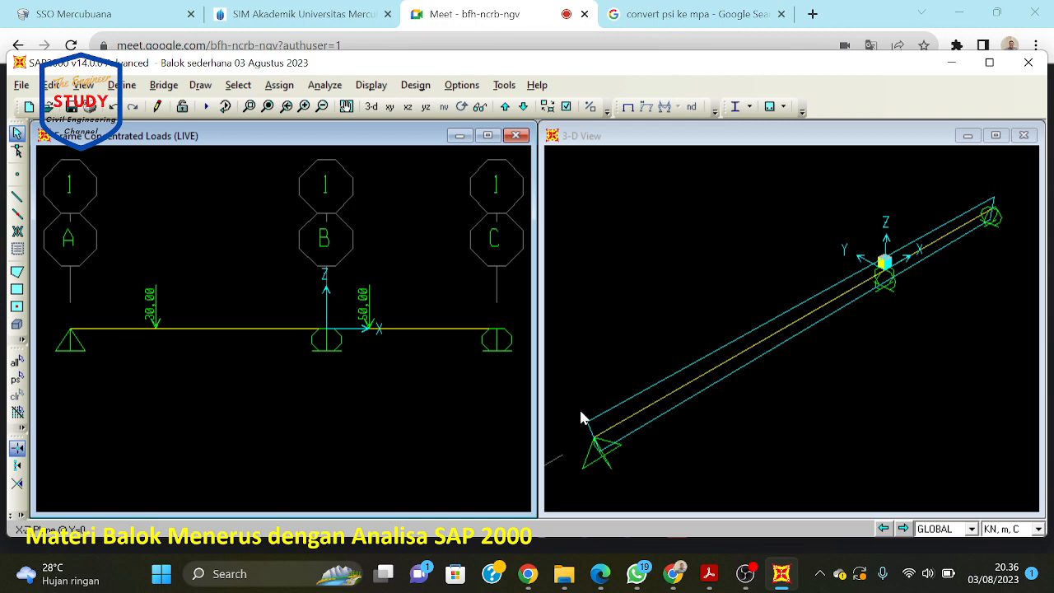
Step: Switch to the Balok Menerus PDF in Acrobat Reader and read the Tahap 5 instructions for loading beam B2
left_click(709, 574)
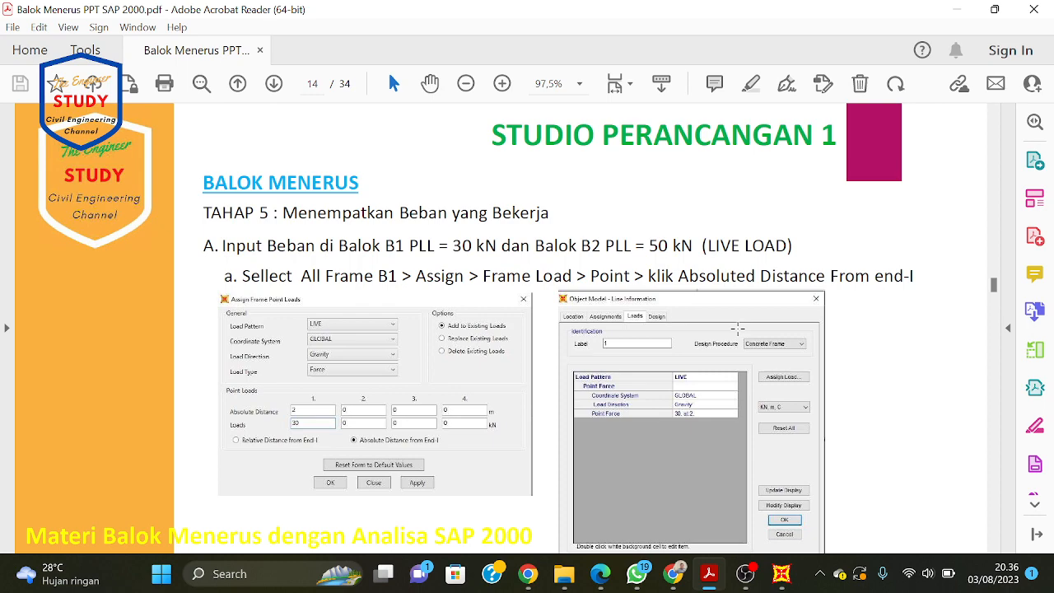
scroll(737, 327, "down", 4)
scroll(737, 328, "down", 8)
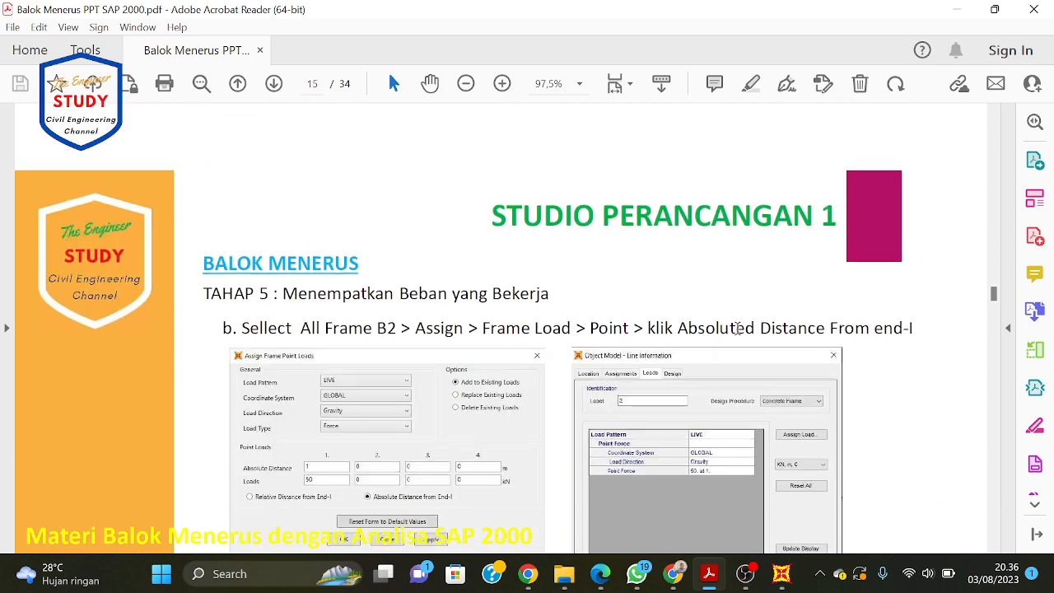
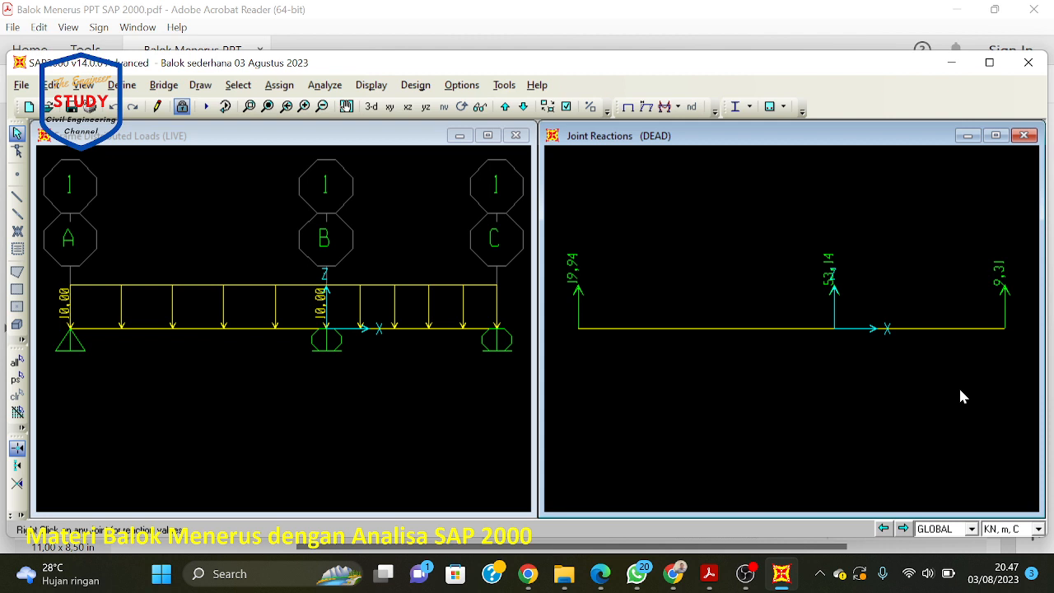
Step: Display the joint reaction forces for the DEAD case as arrows
left_click(677, 108)
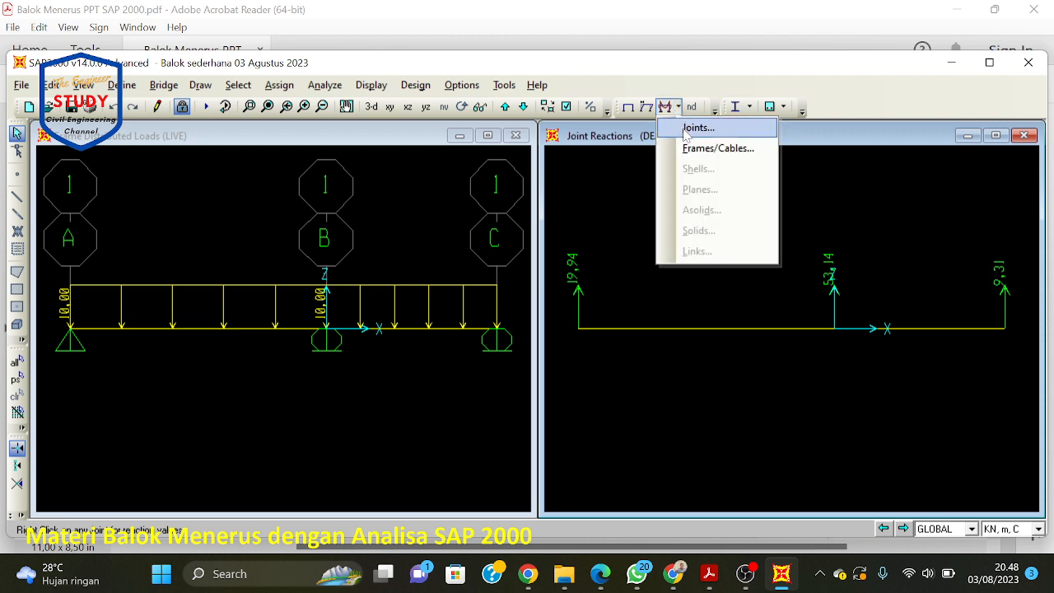
left_click(697, 129)
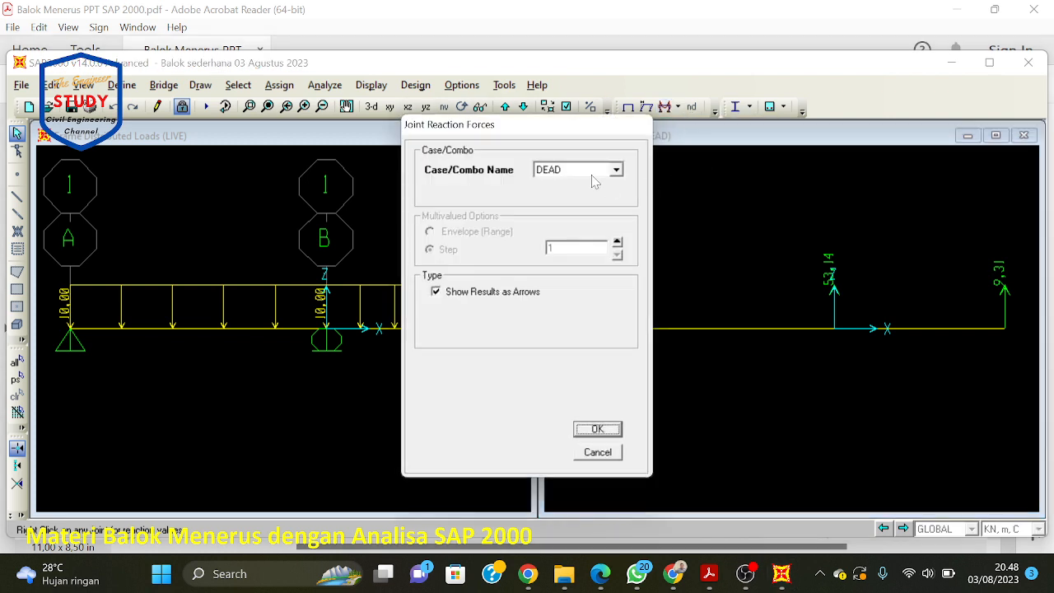
left_click(599, 429)
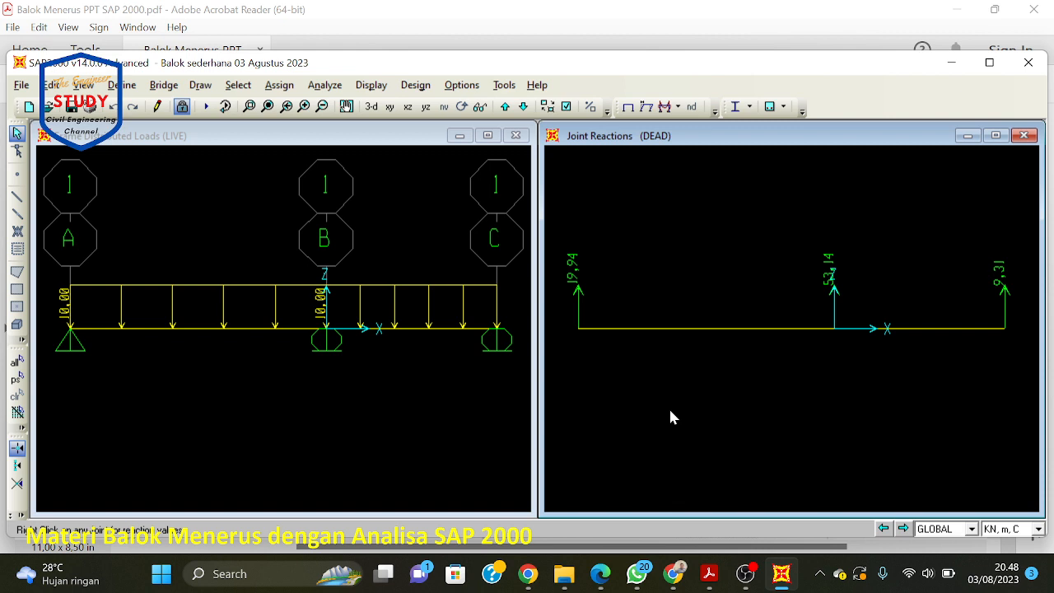
Step: Switch to the Google Meet call and stop presenting the screen
left_click(673, 574)
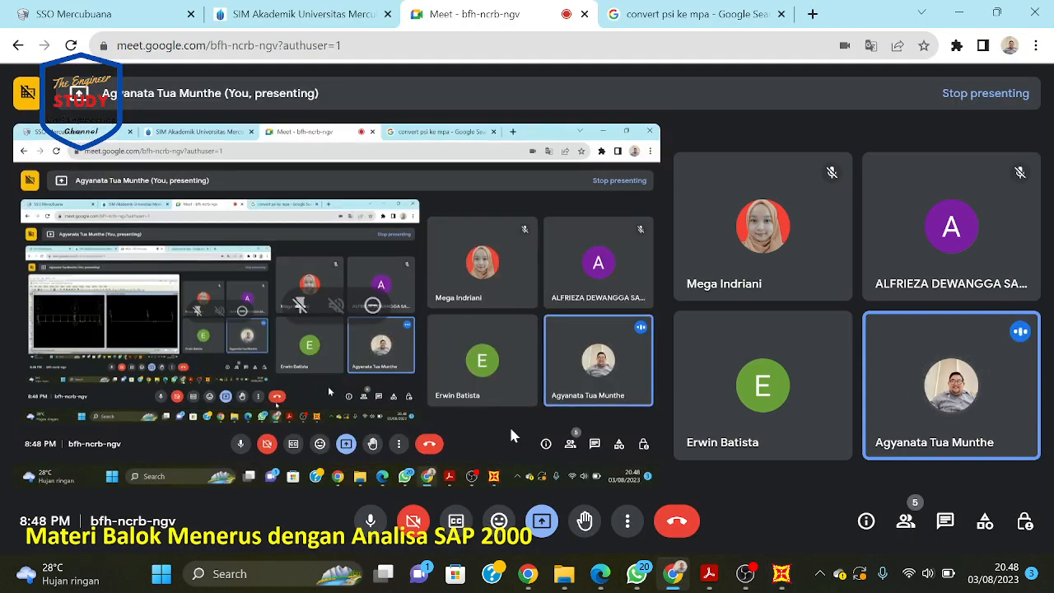
left_click(542, 521)
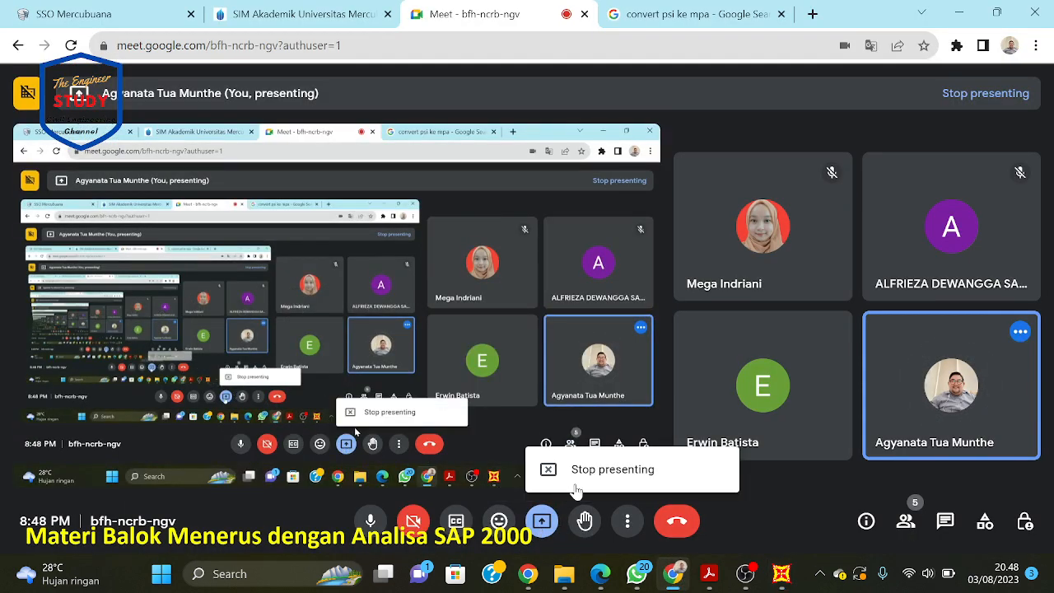
left_click(576, 490)
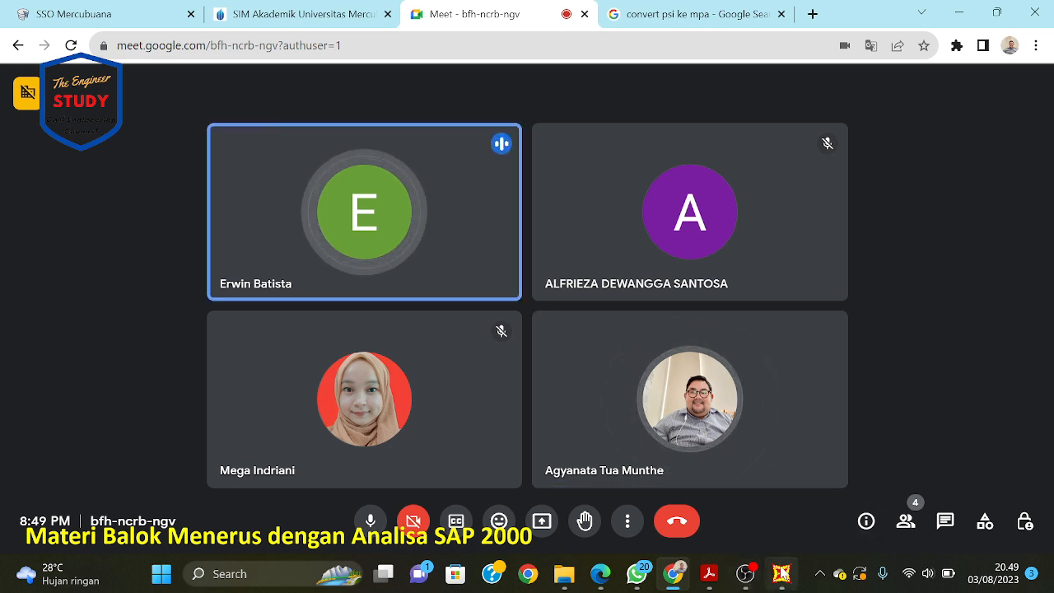
mouse_move(783, 581)
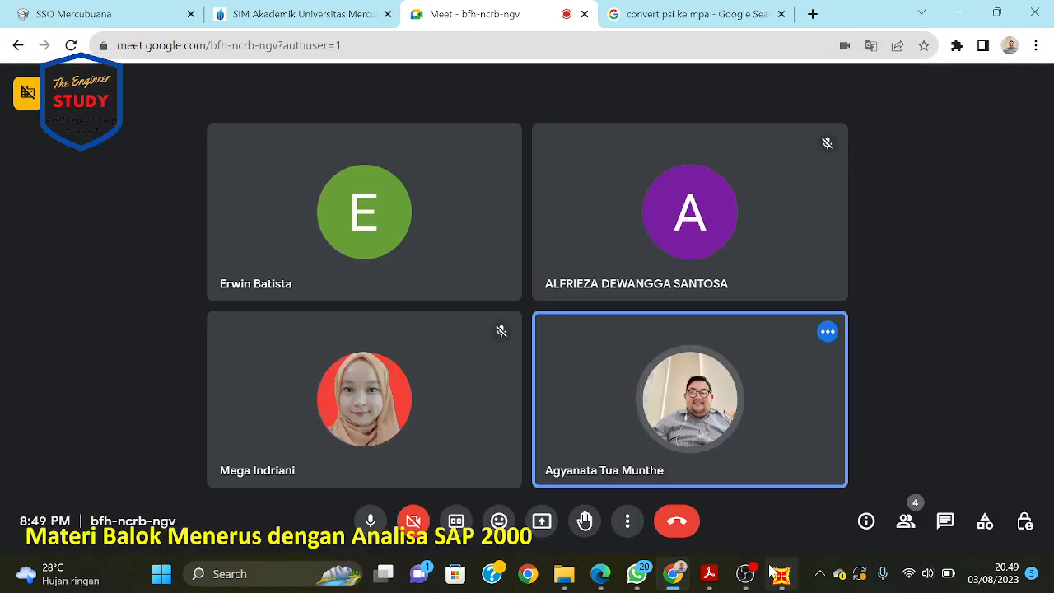
left_click(542, 520)
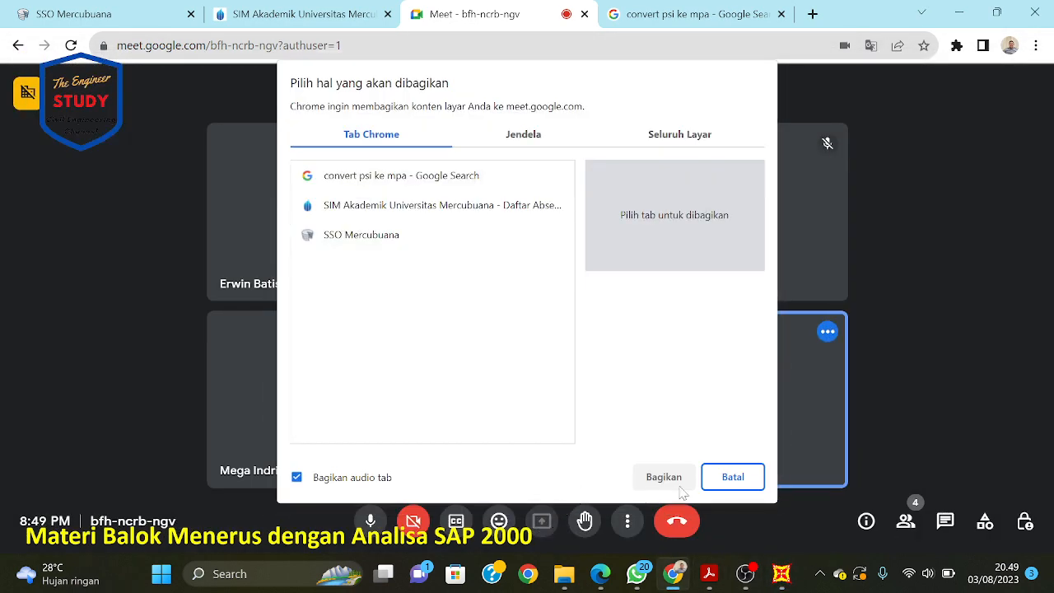
left_click(721, 478)
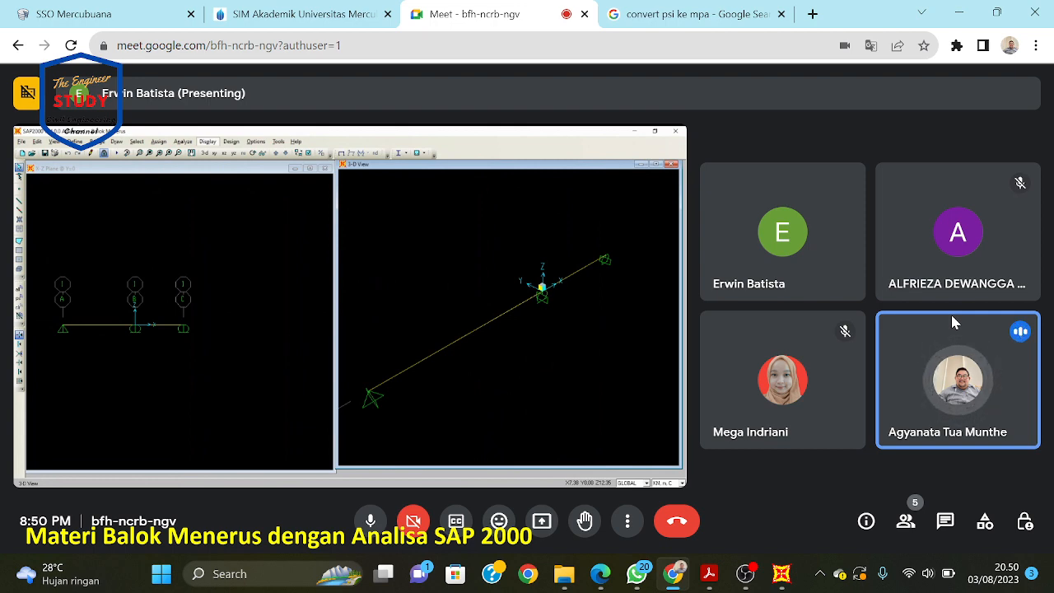
Step: Switch to SAP2000 and display the frame span loads as defined for the DEAD load pattern, with joint loads and values shown
left_click(781, 574)
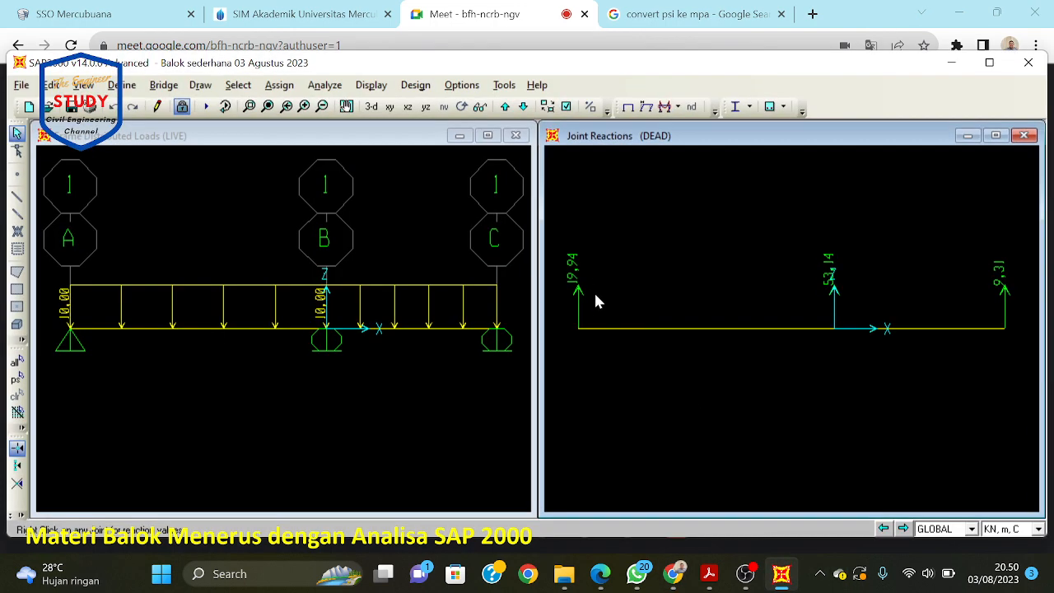
left_click(370, 85)
mouse_move(395, 128)
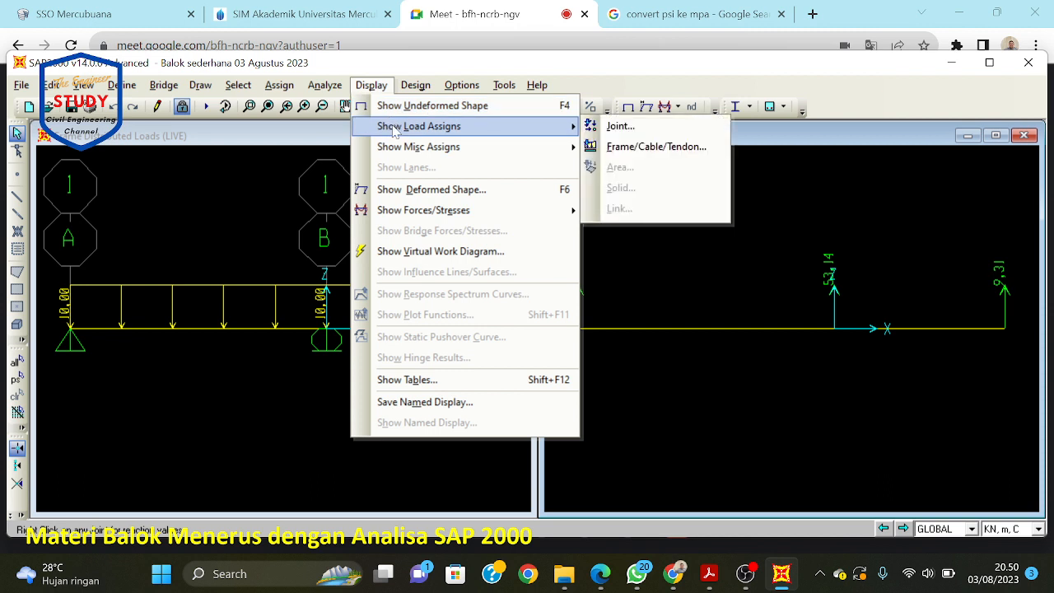
left_click(621, 148)
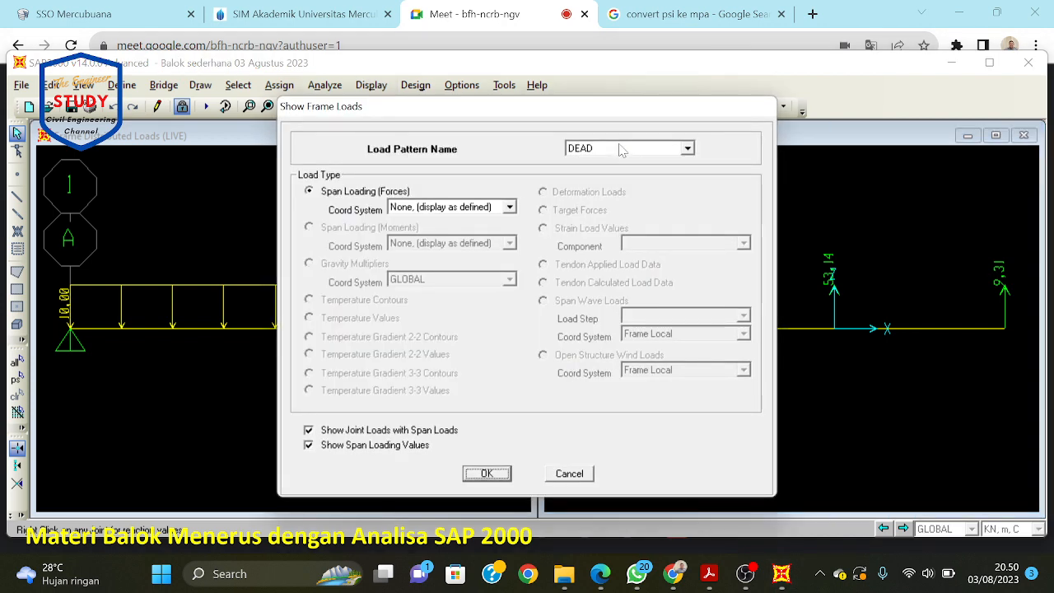
left_click(621, 148)
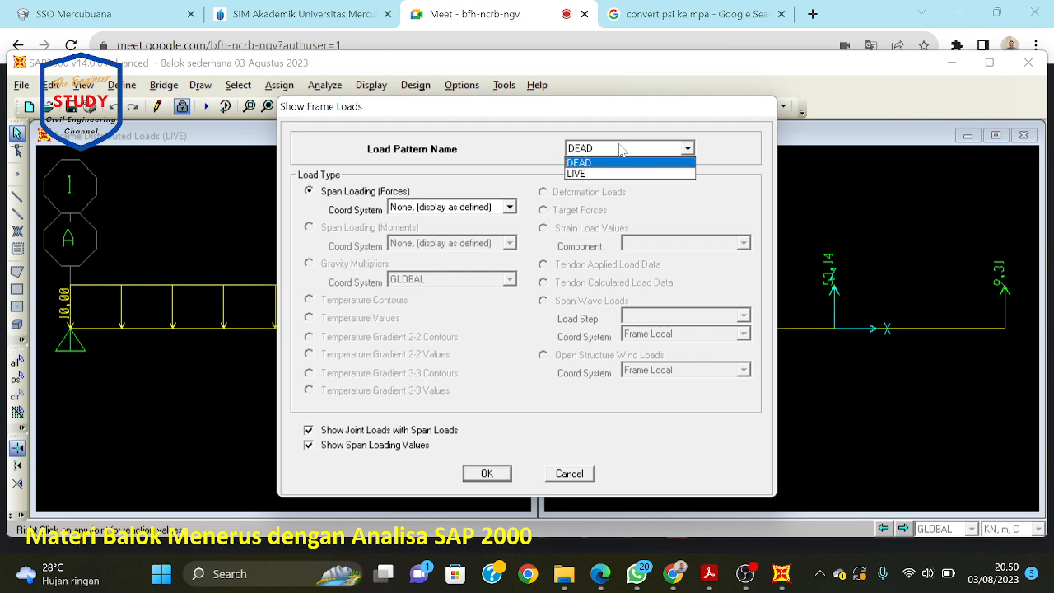
left_click(613, 171)
left_click(613, 150)
left_click(614, 161)
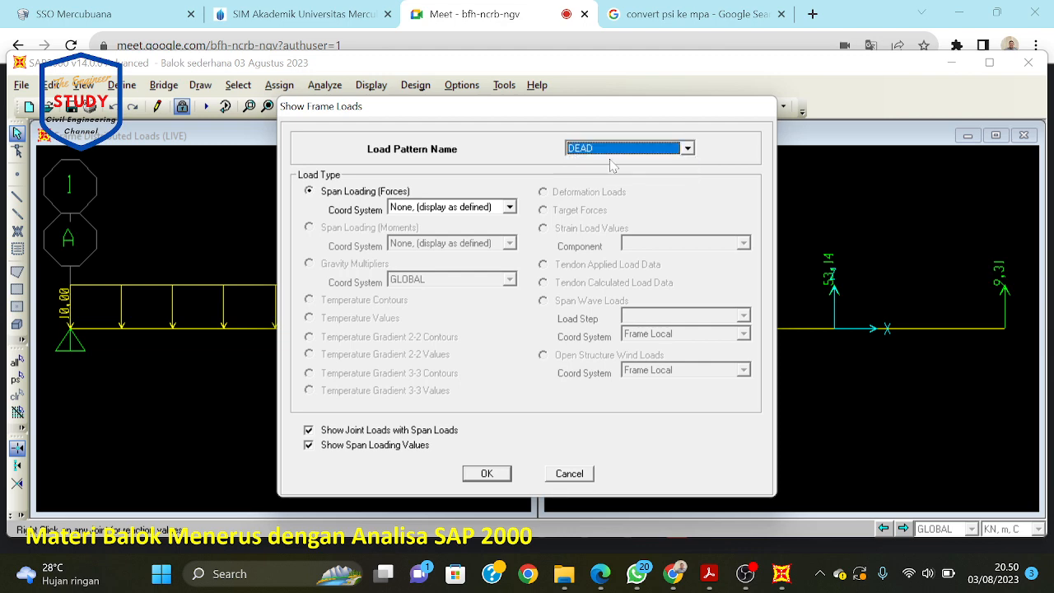
left_click(486, 476)
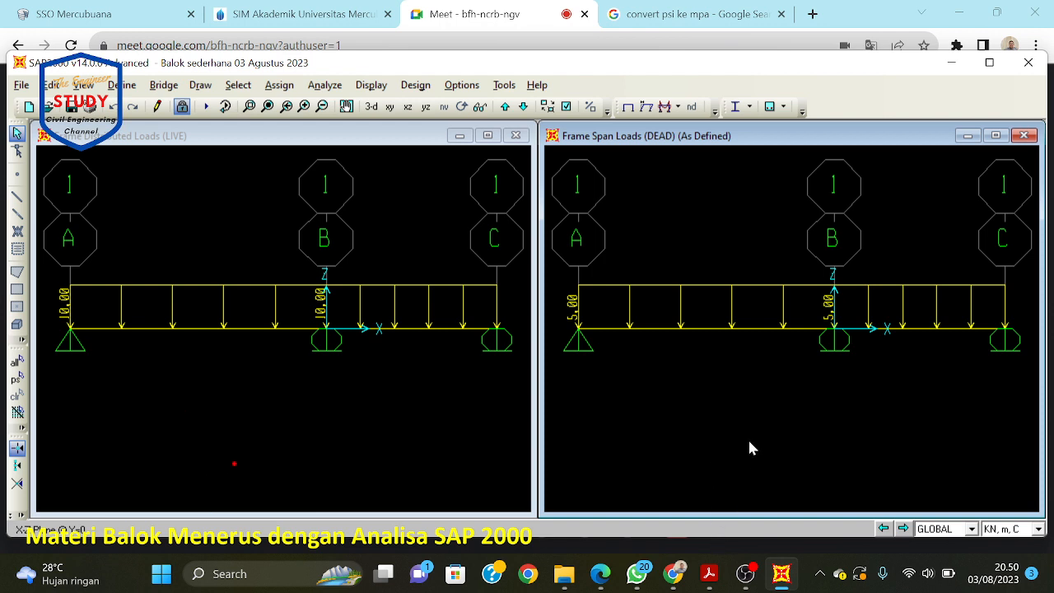
Step: Switch to WhatsApp, send the copied meeting screenshot to the KURSUS SAP 2000 BATCH 2 group, and minimize the window
left_click(672, 581)
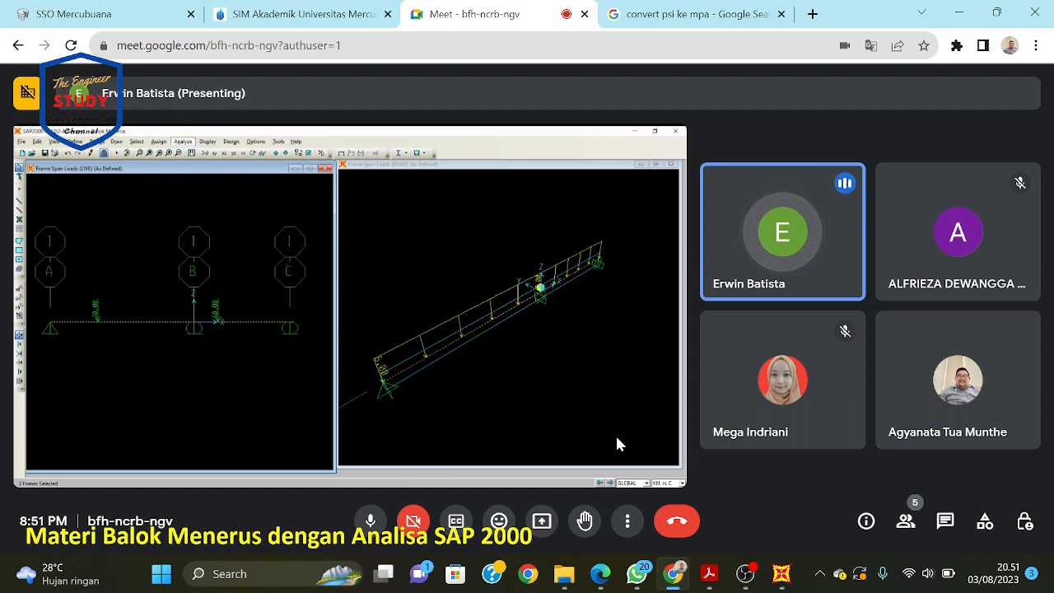
left_click(637, 574)
right_click(465, 532)
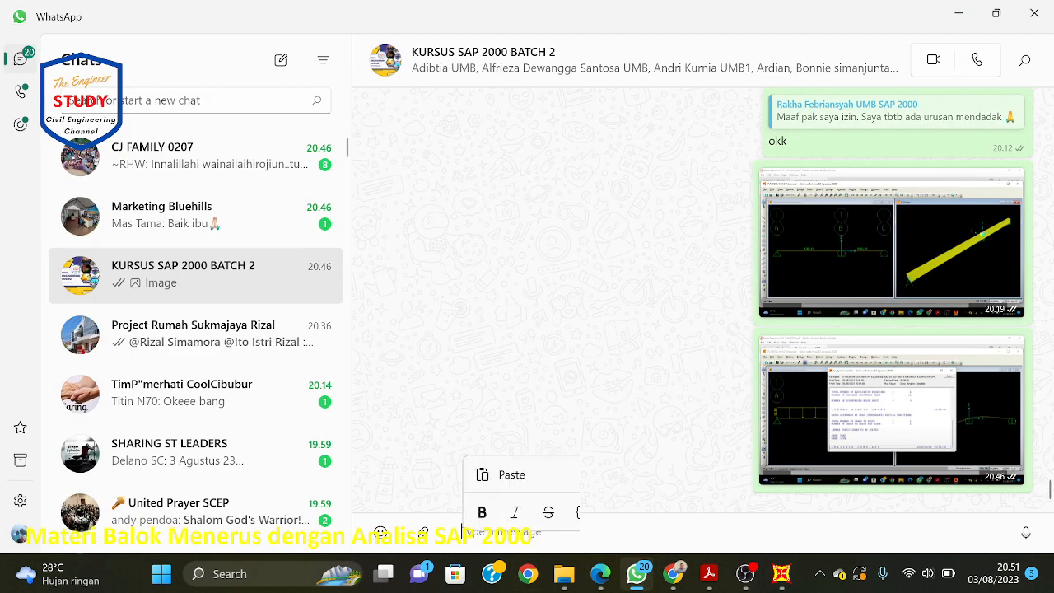
left_click(542, 474)
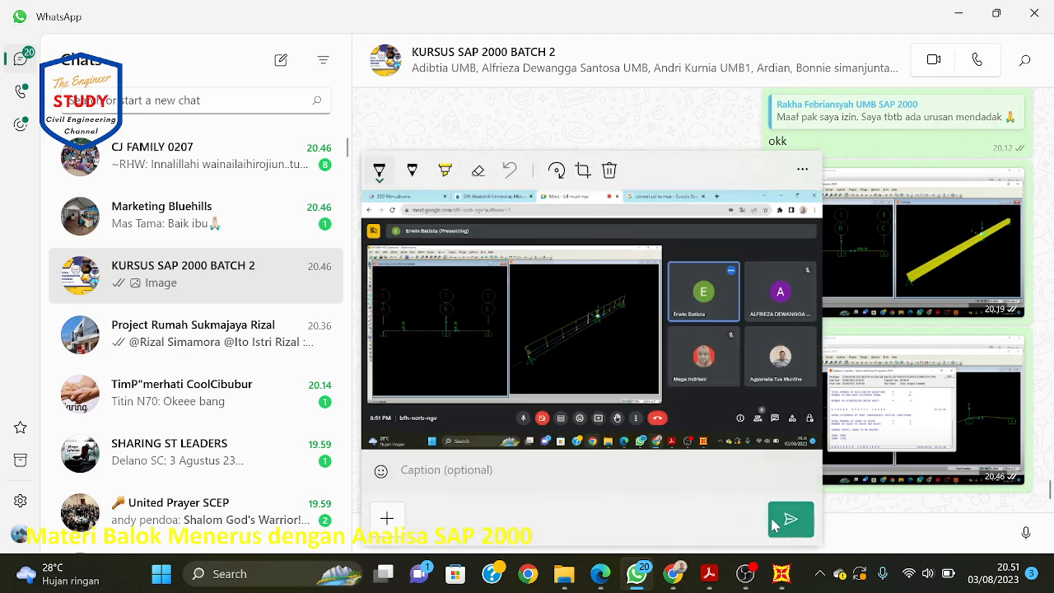
left_click(791, 521)
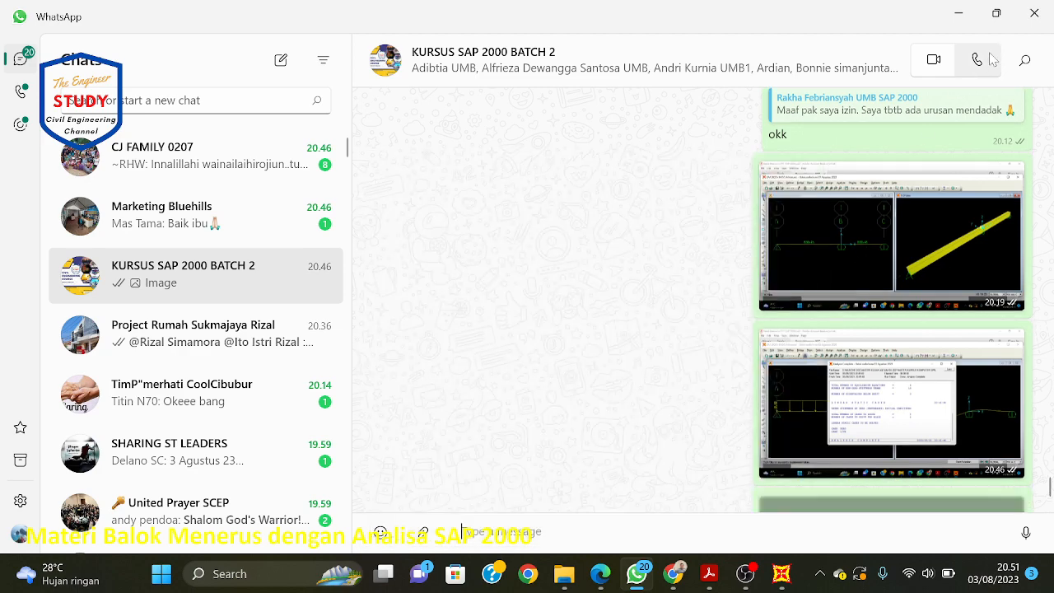
left_click(960, 17)
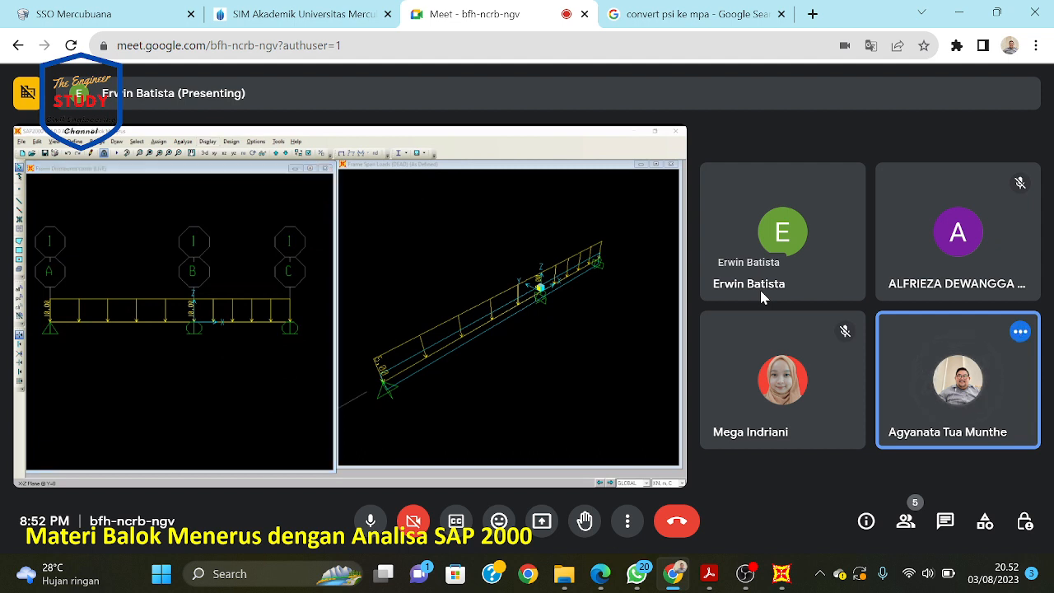
Step: Return to SAP2000 and redisplay the frame span loads for the DEAD pattern
left_click(783, 574)
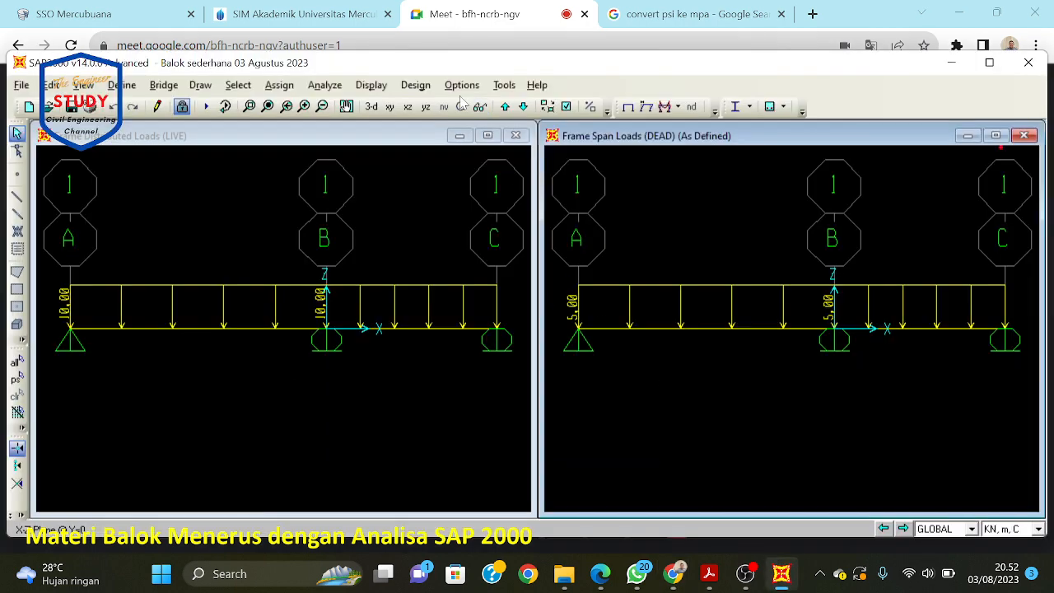
left_click(371, 85)
mouse_move(391, 130)
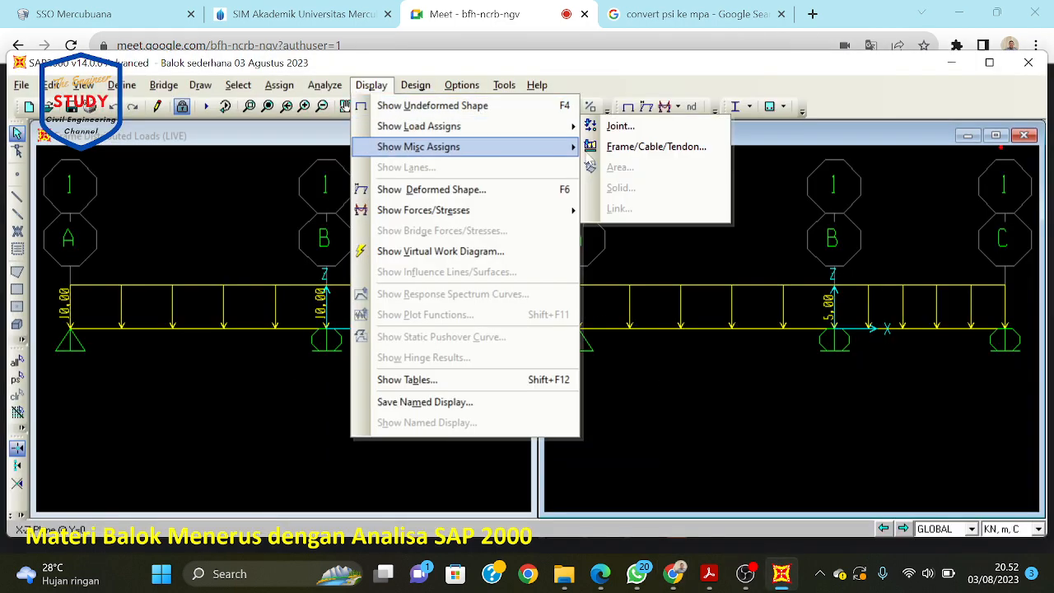
left_click(628, 152)
left_click(481, 474)
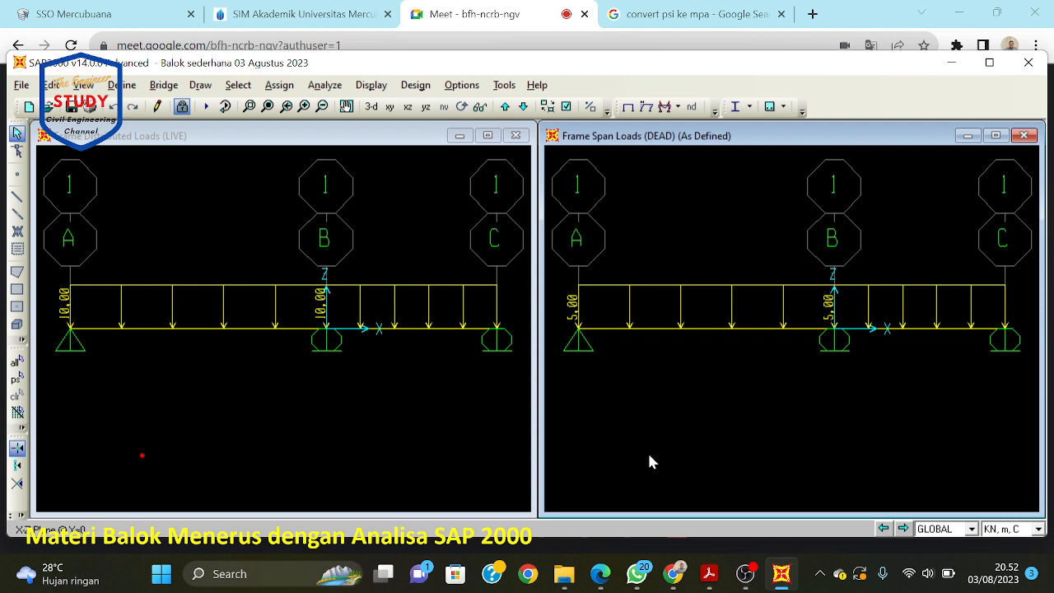
mouse_move(722, 582)
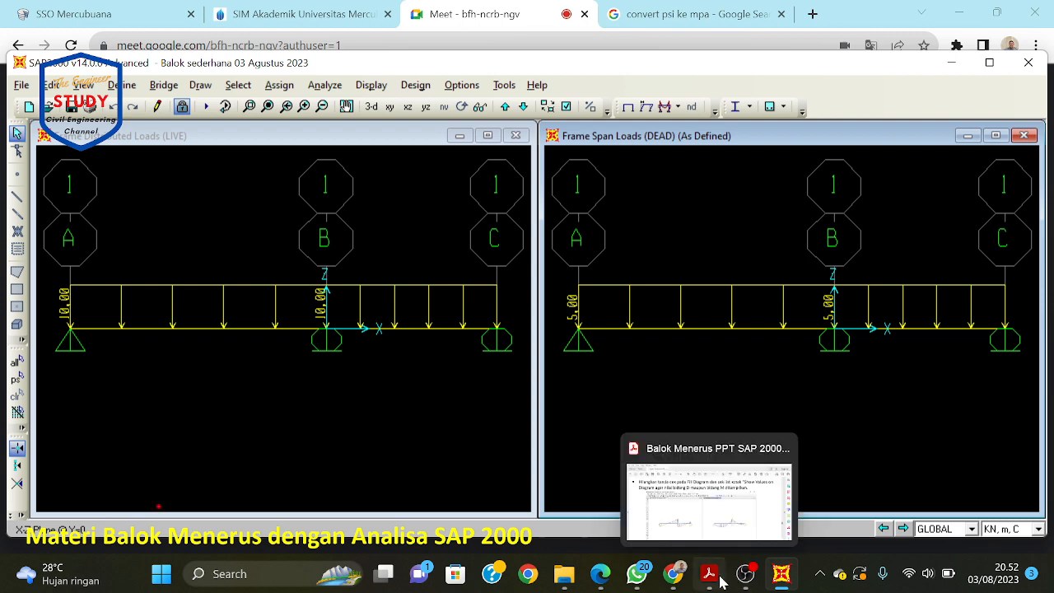
Step: Switch to the Google Meet call and start presenting the entire screen
left_click(674, 576)
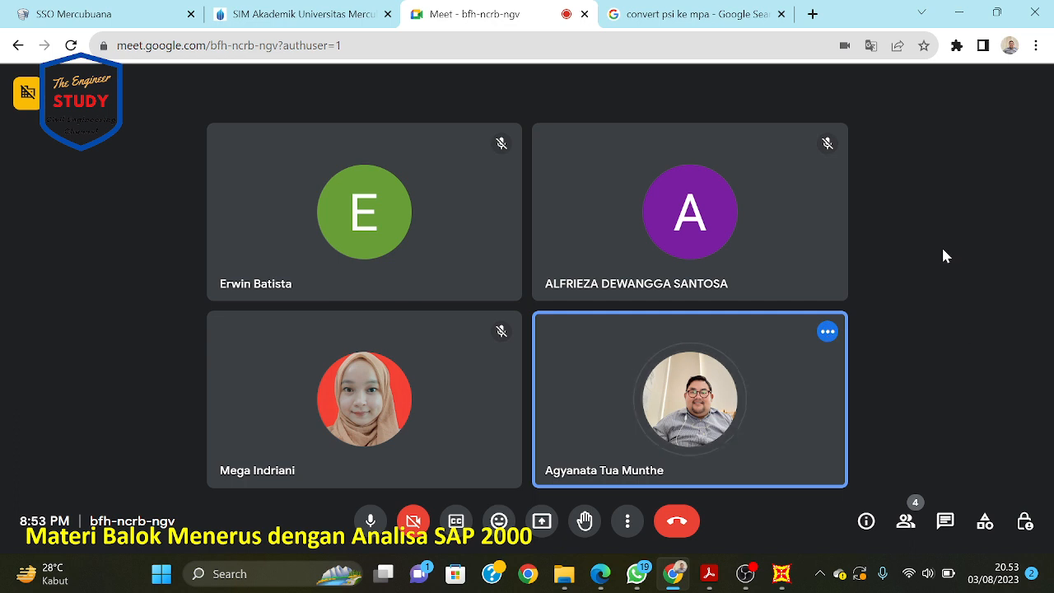
left_click(782, 574)
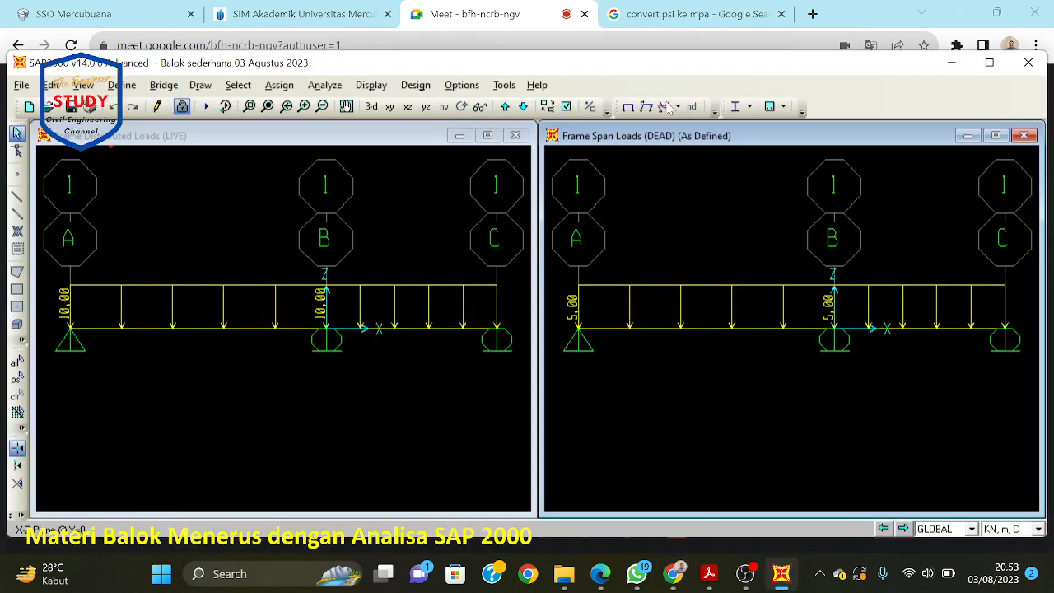
left_click(680, 580)
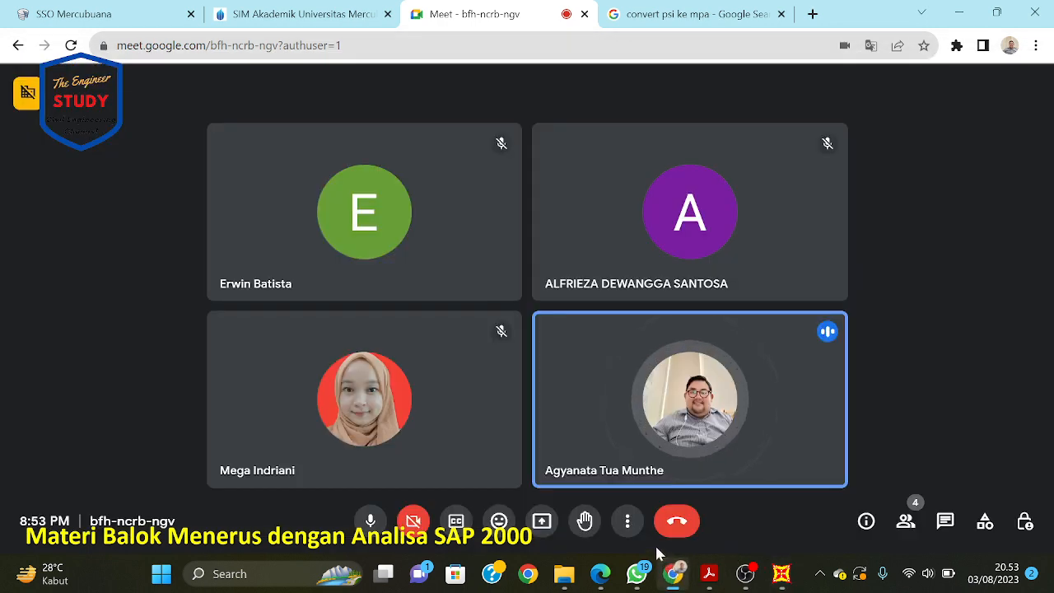
left_click(541, 521)
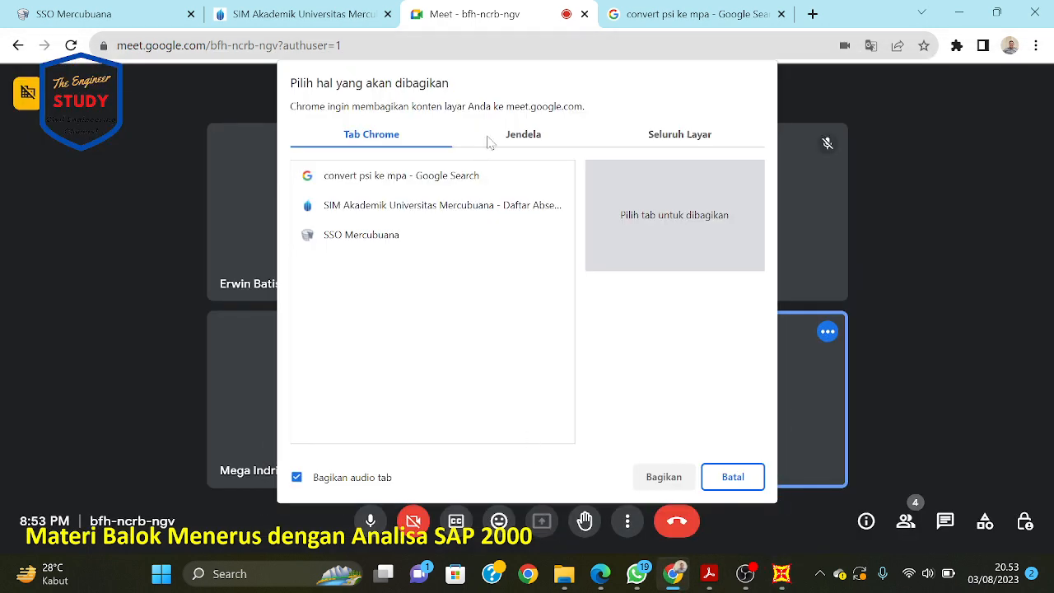
left_click(649, 135)
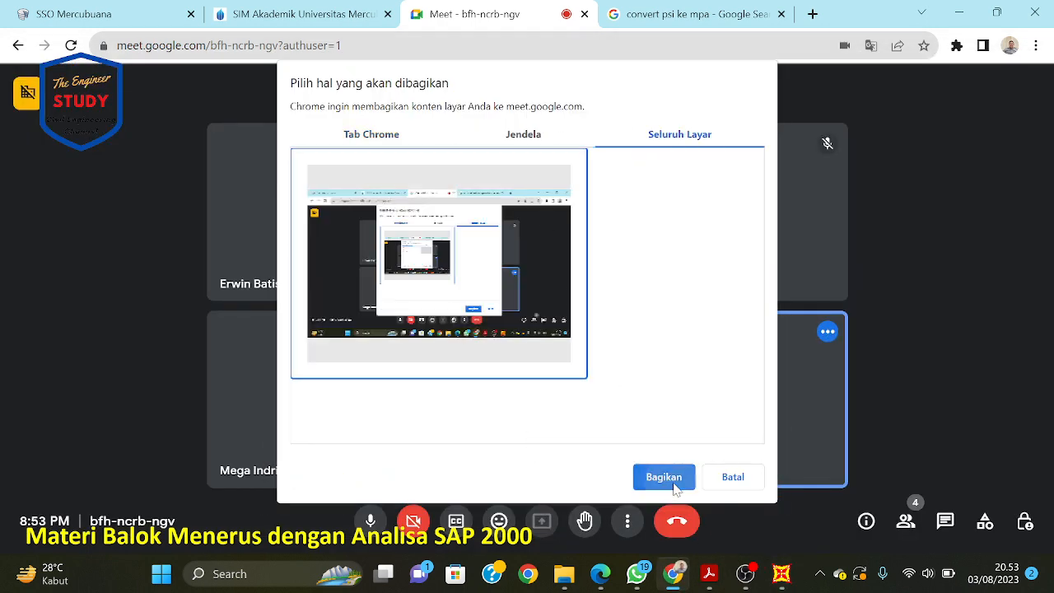
left_click(664, 476)
left_click(674, 529)
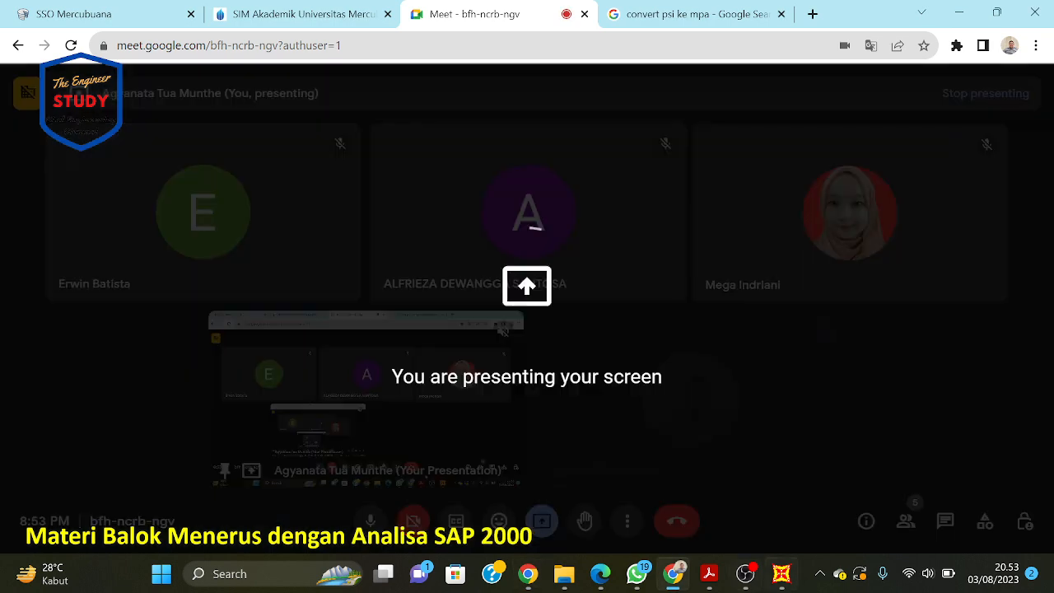
Step: Switch to SAP2000 and display the joint reaction forces for the DEAD case as arrows
left_click(782, 575)
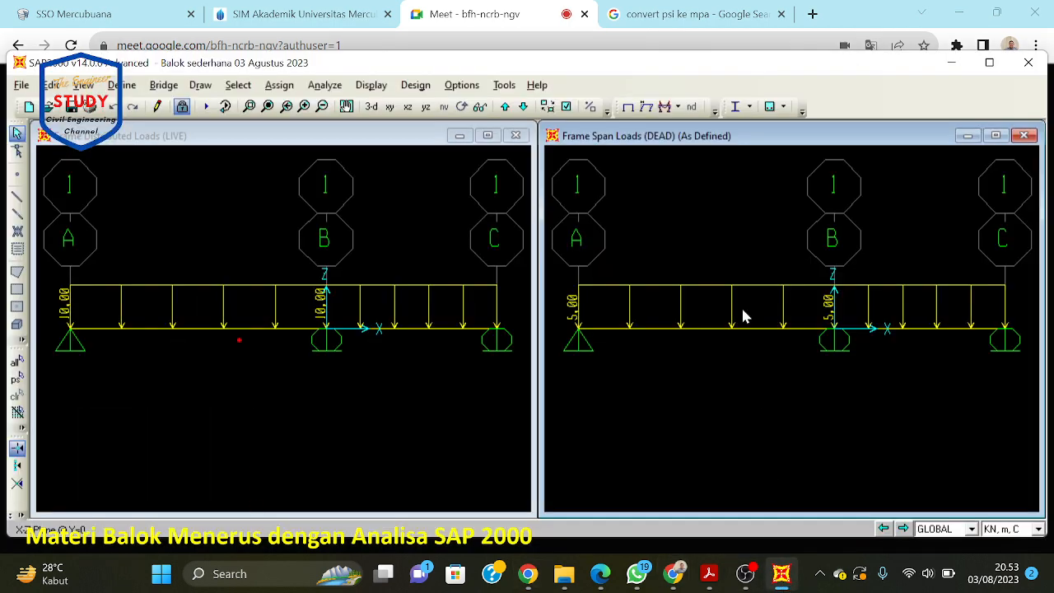
left_click(421, 85)
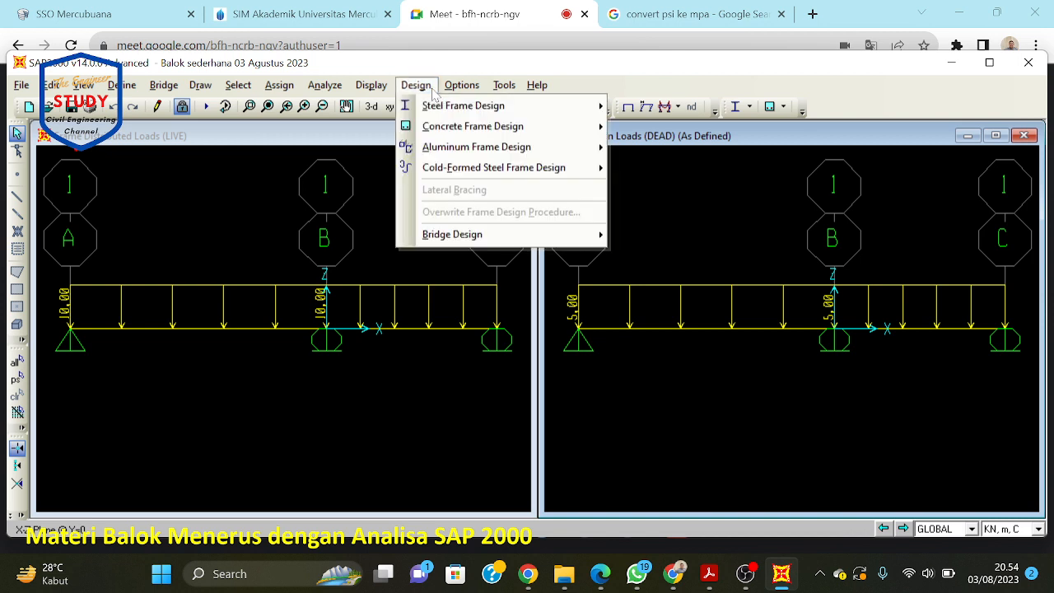
mouse_move(505, 85)
left_click(677, 107)
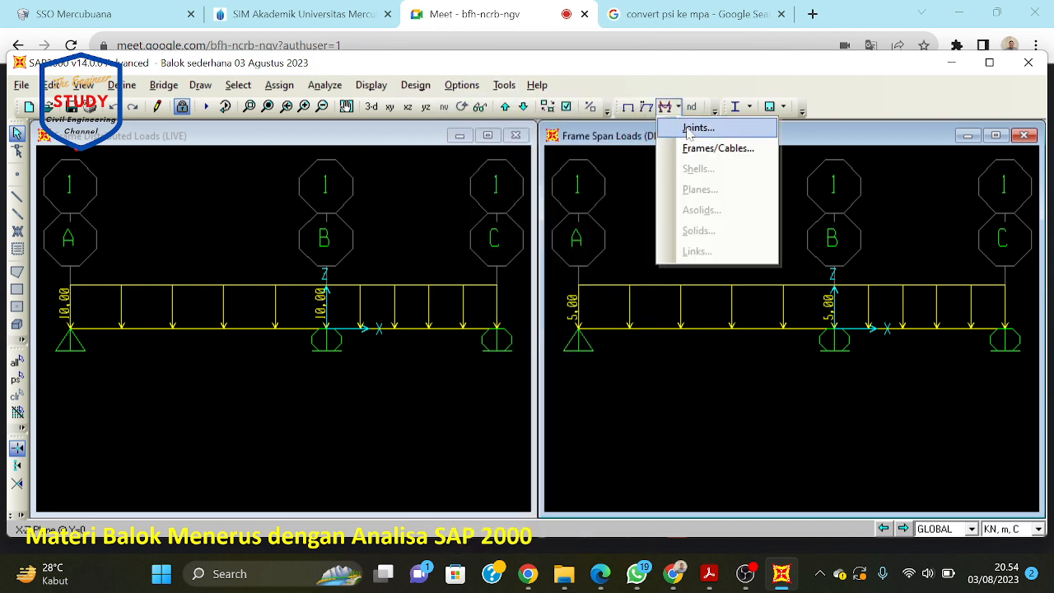
left_click(708, 130)
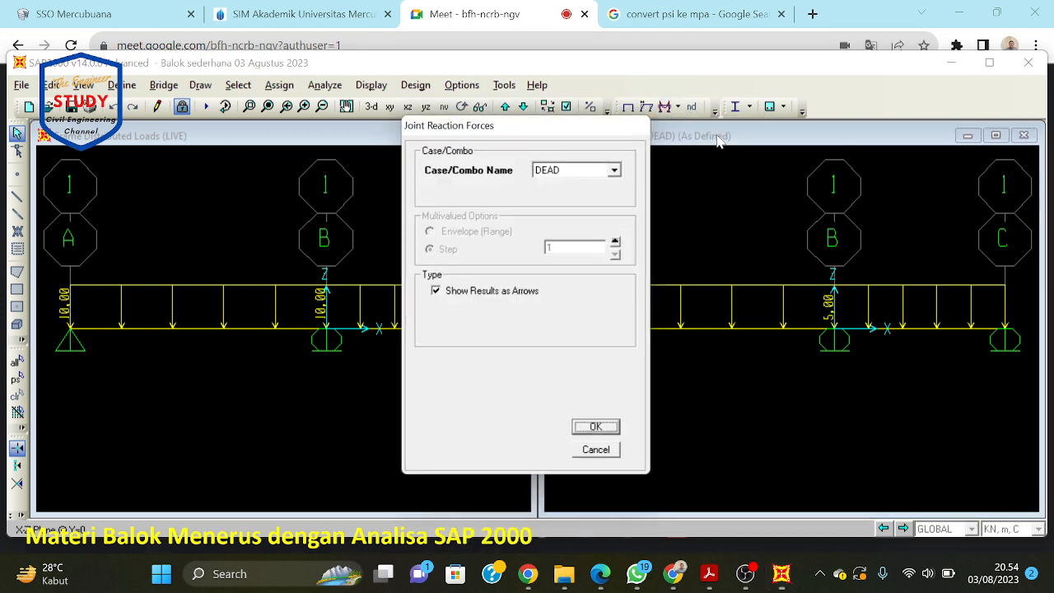
left_click(609, 427)
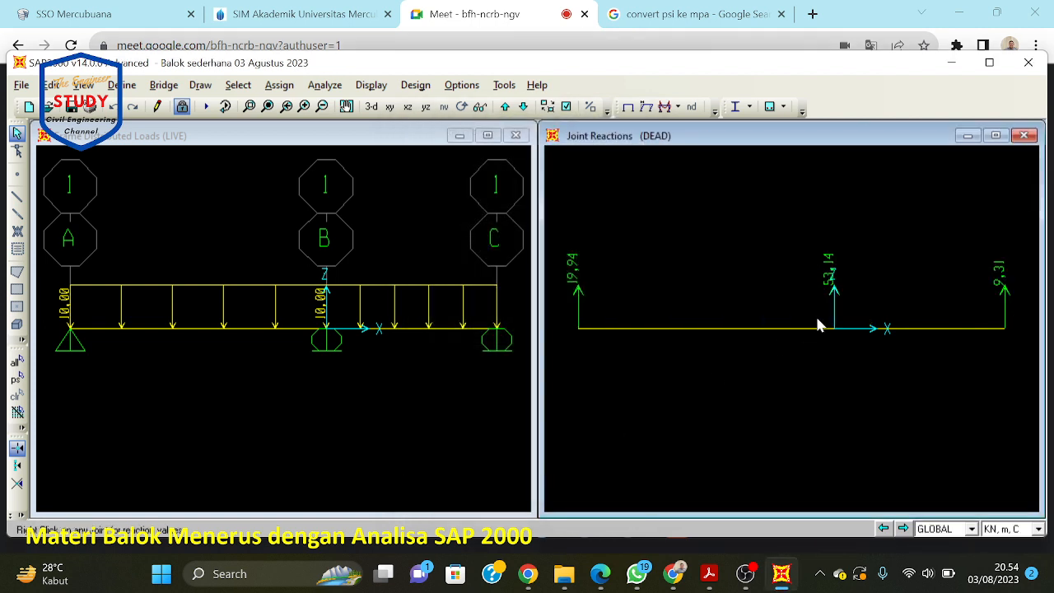
Step: Display the joint reaction forces for the LIVE case as arrows
left_click(677, 107)
left_click(708, 130)
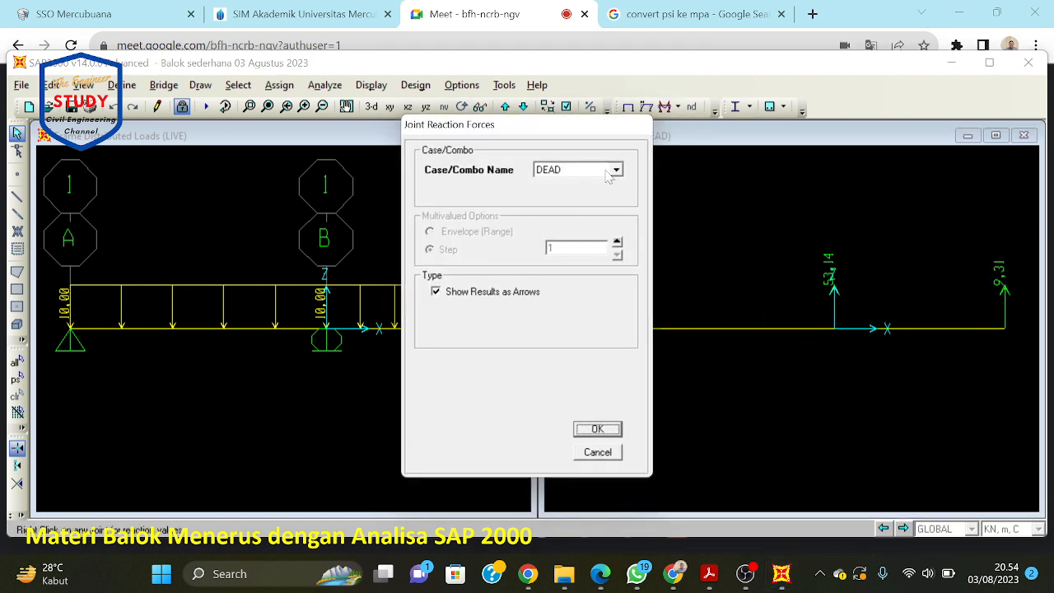
left_click(616, 170)
left_click(568, 196)
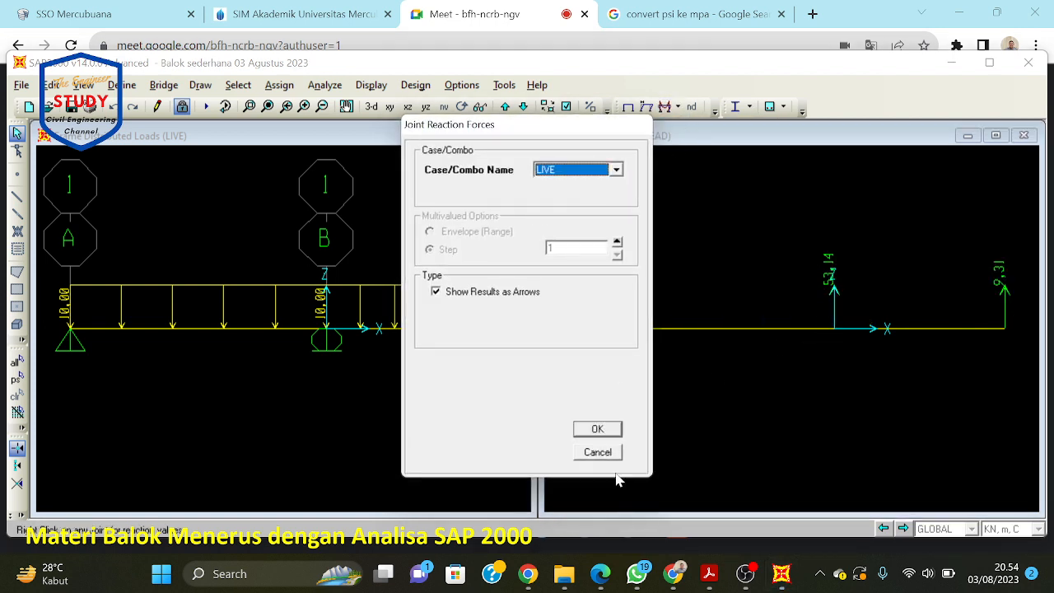
left_click(599, 430)
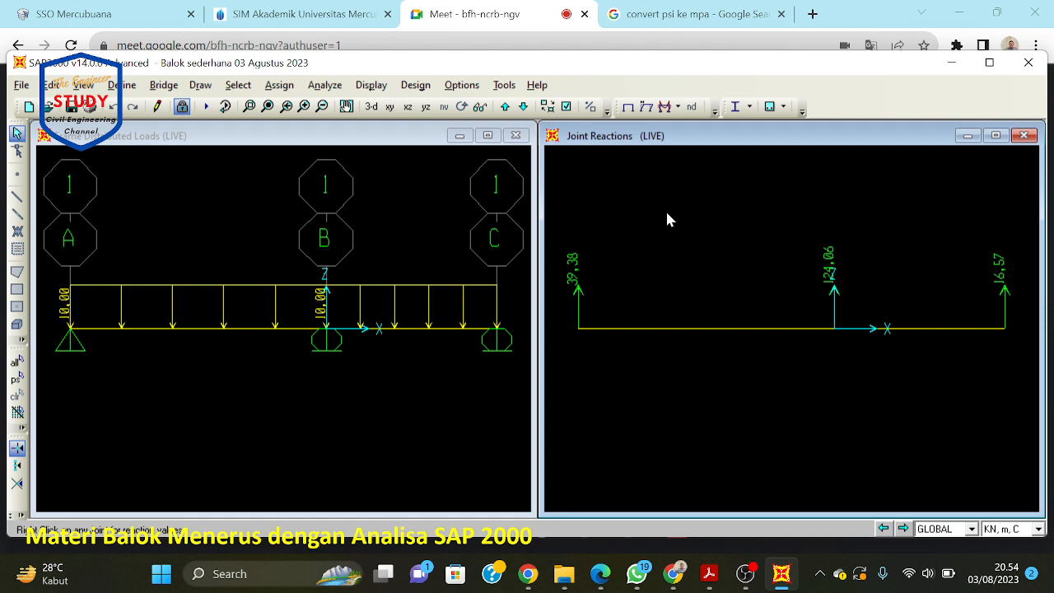
left_click(667, 106)
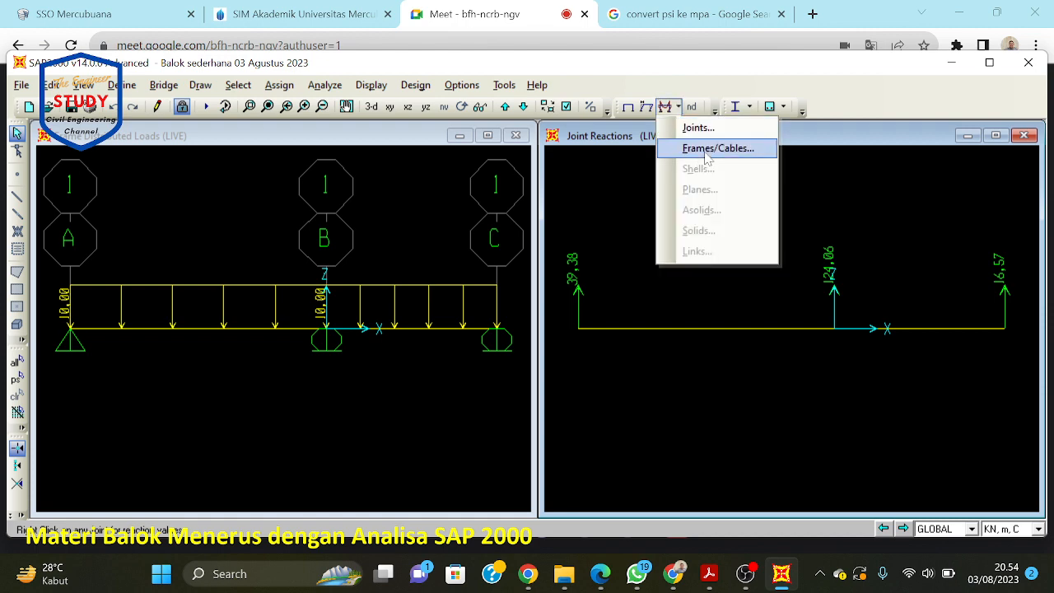
left_click(697, 150)
left_click(609, 454)
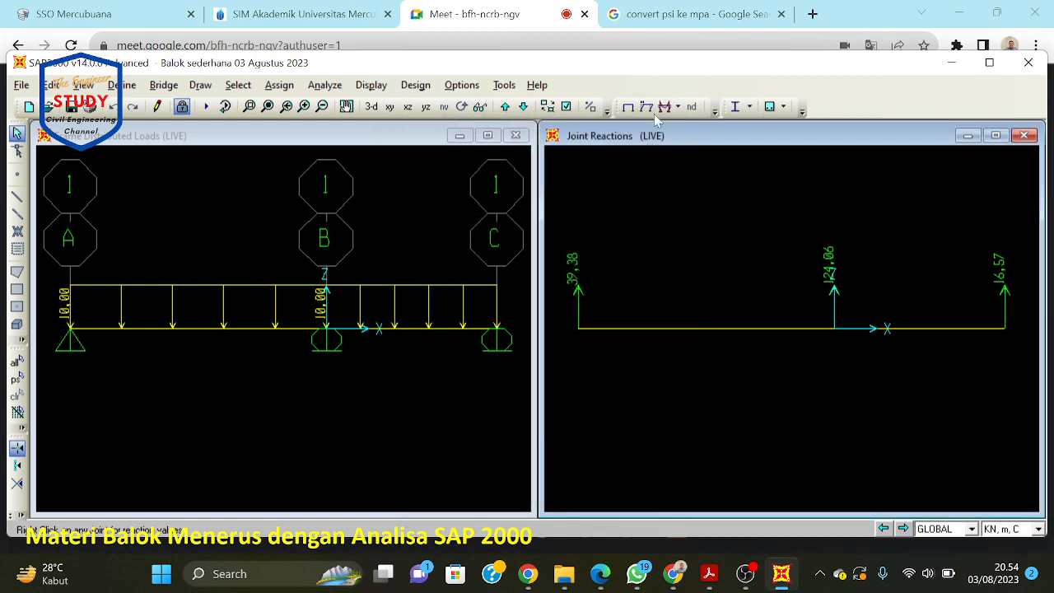
Step: Display the Shear 2-2 member force diagram for the DEAD case with values shown on the diagram
left_click(677, 107)
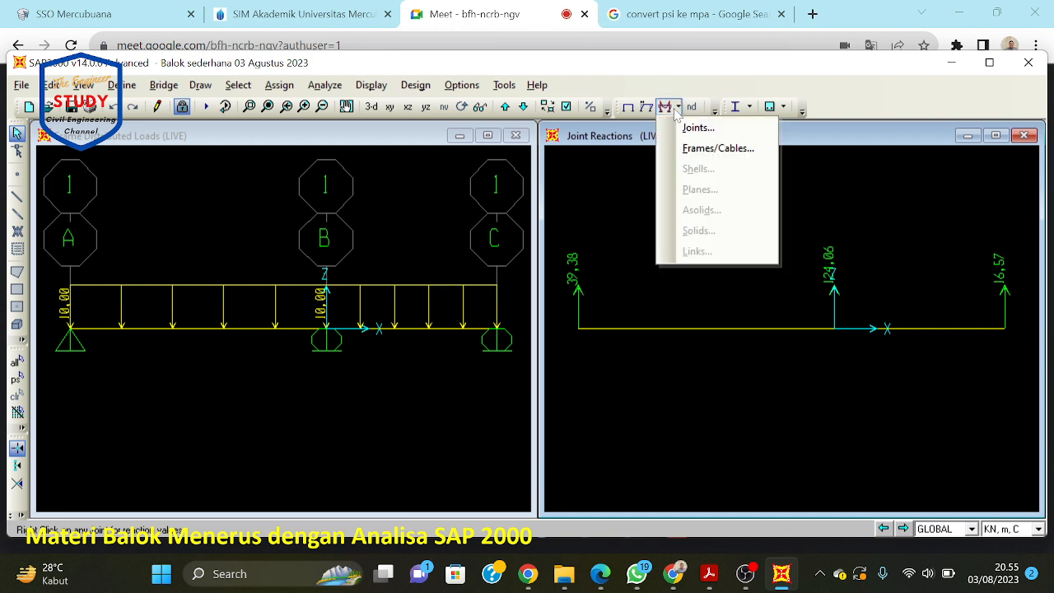
left_click(698, 145)
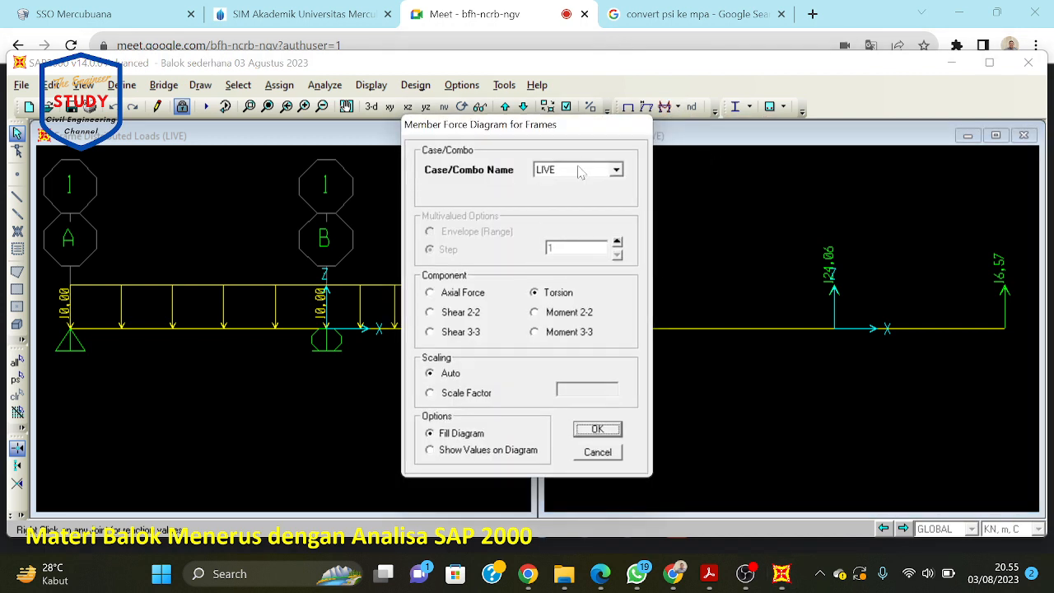
left_click(616, 169)
left_click(589, 185)
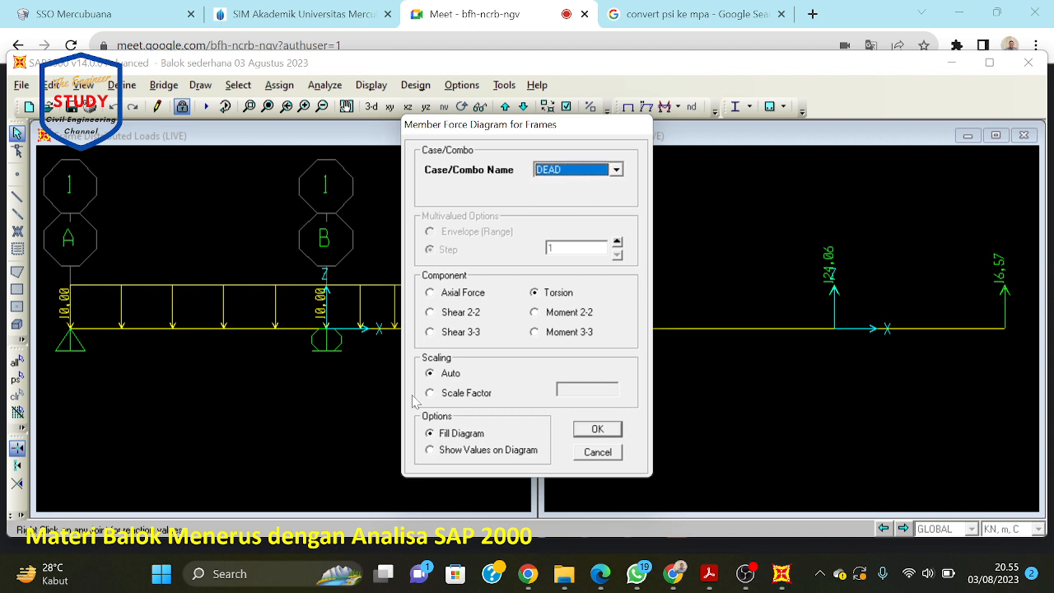
left_click(463, 314)
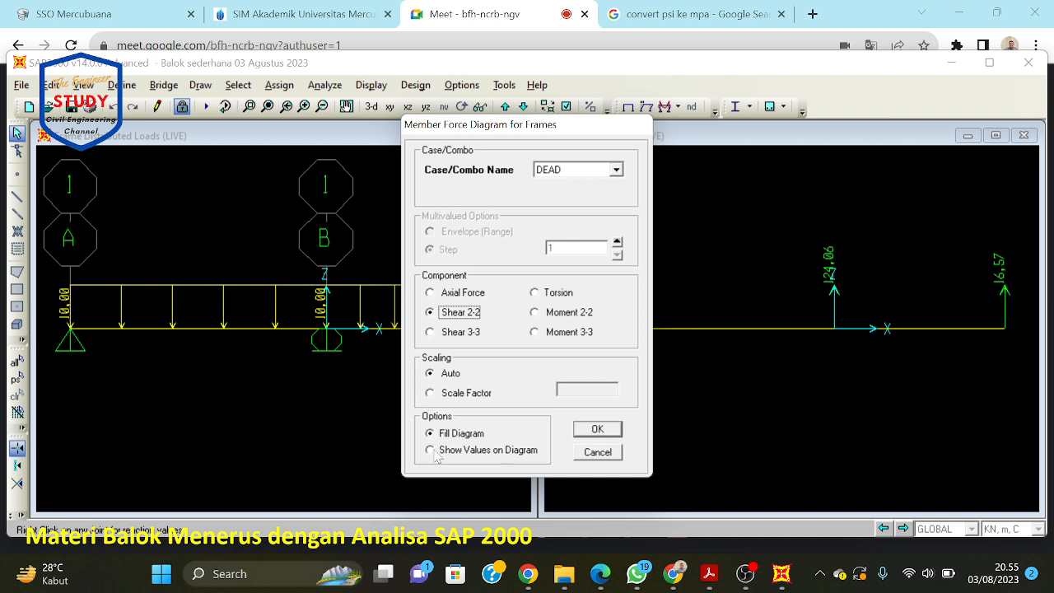
left_click(432, 450)
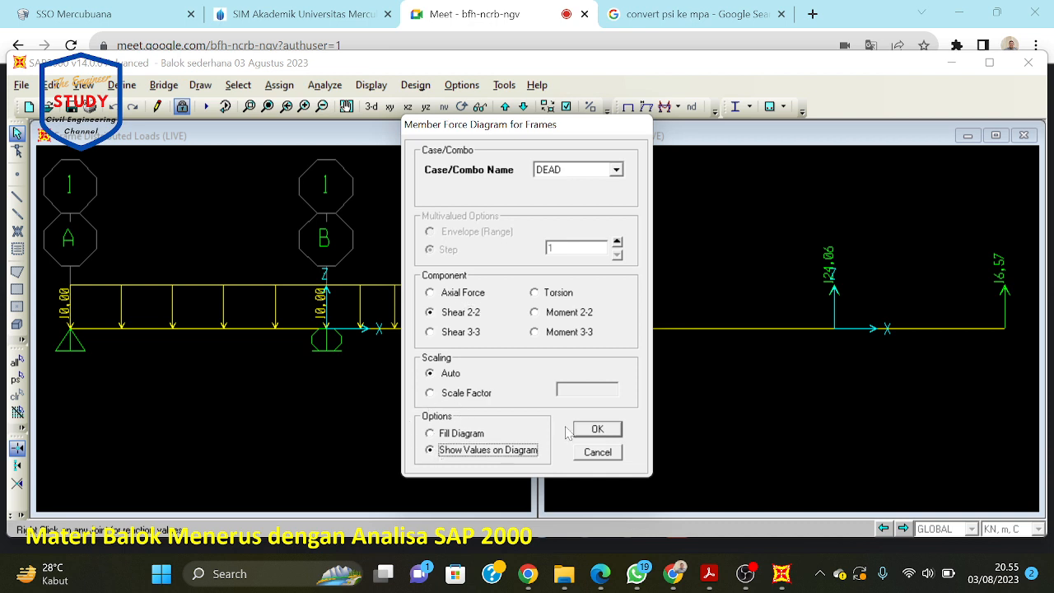
left_click(596, 429)
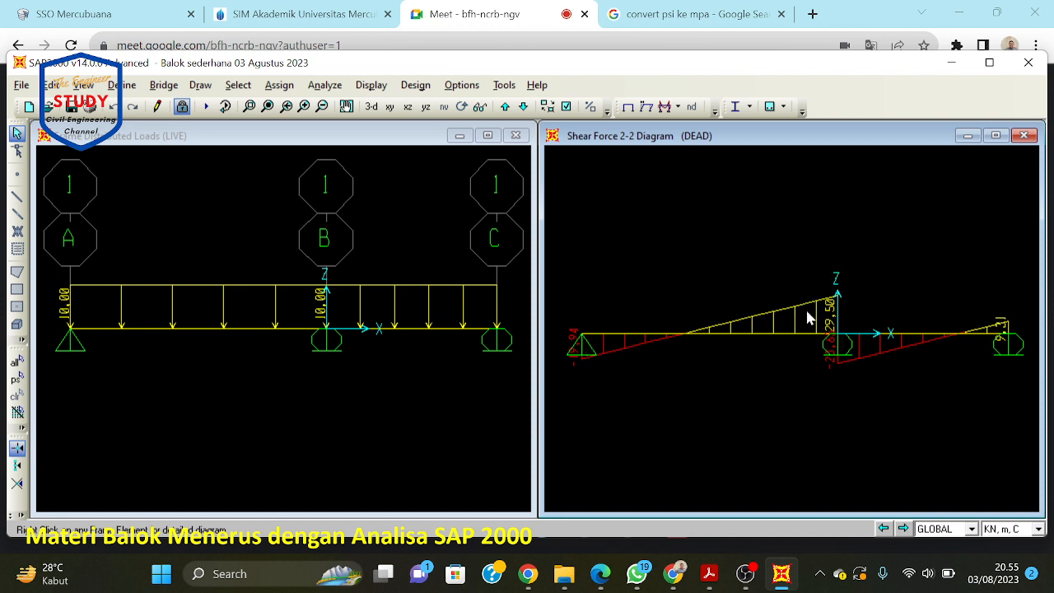
Step: Display the Shear 2-2 member force diagram for the LIVE case
mouse_move(833, 342)
left_click(677, 106)
left_click(682, 146)
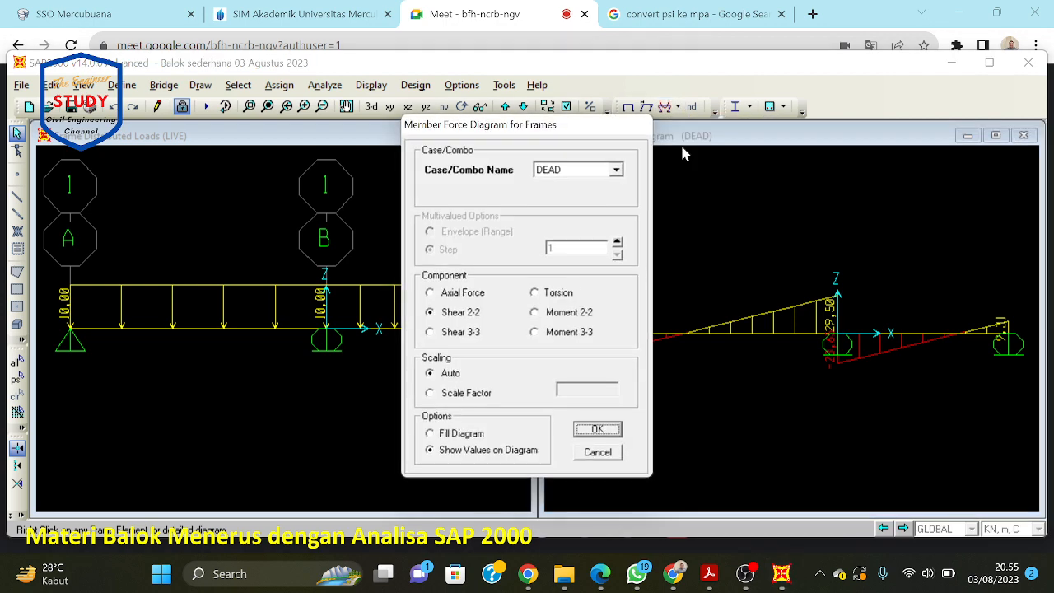
left_click(616, 169)
left_click(605, 193)
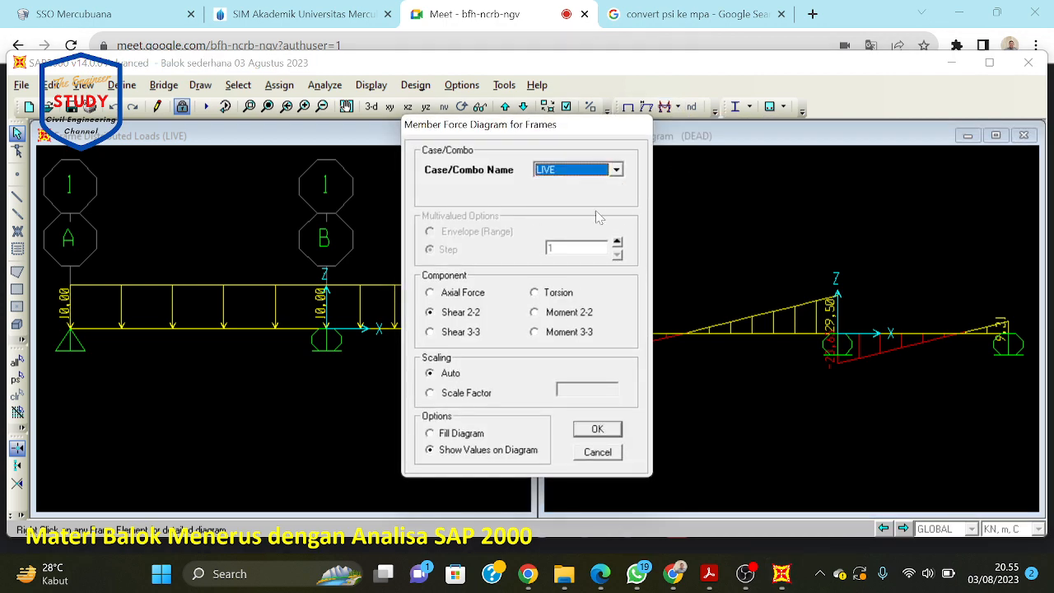
left_click(598, 429)
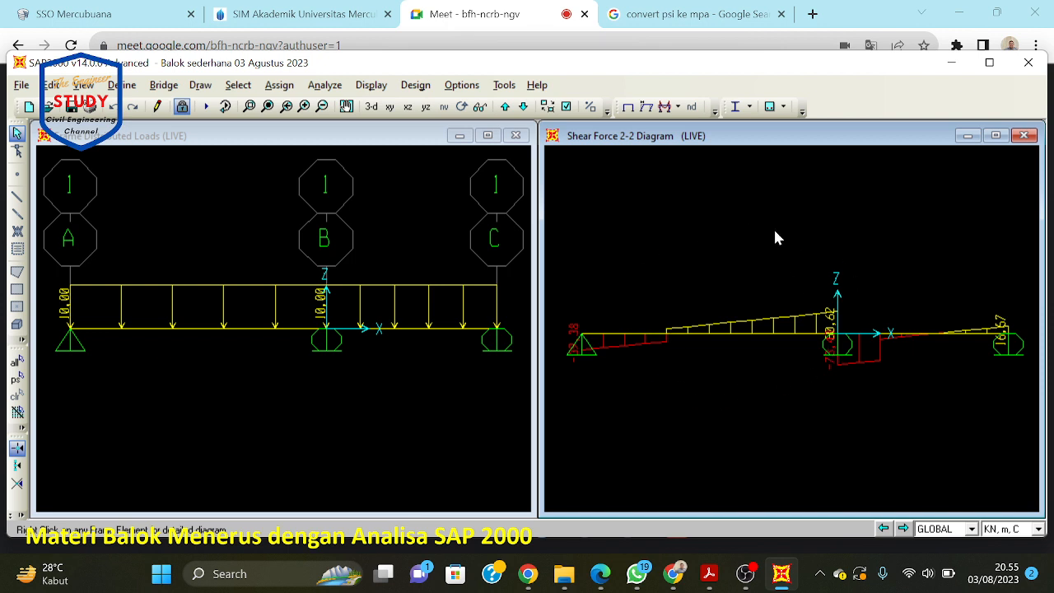
Step: Display the Moment 3-3 member force diagram for the DEAD case
left_click(677, 106)
left_click(709, 148)
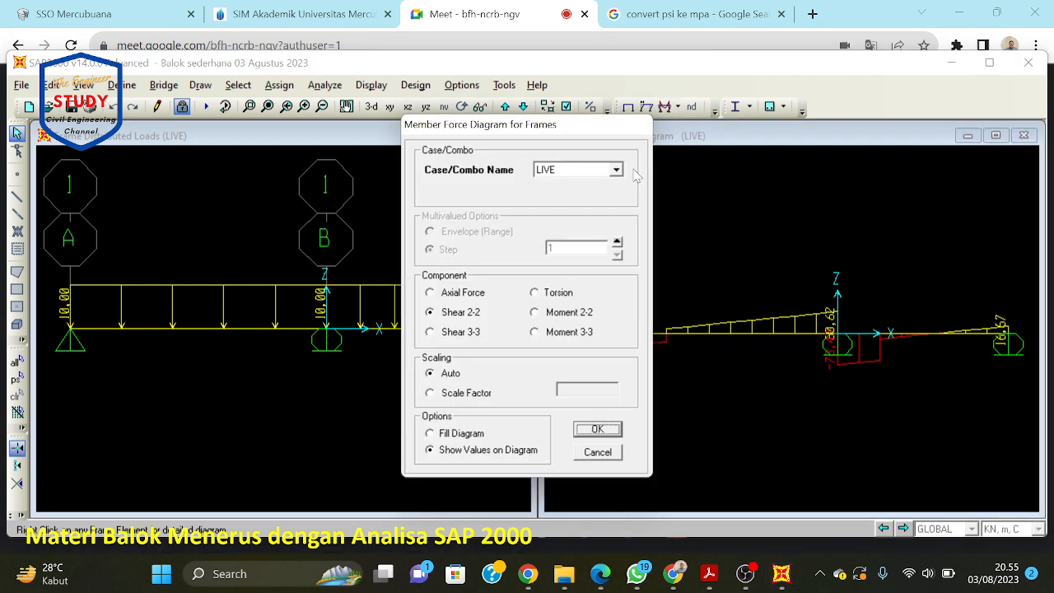
left_click(544, 334)
left_click(616, 170)
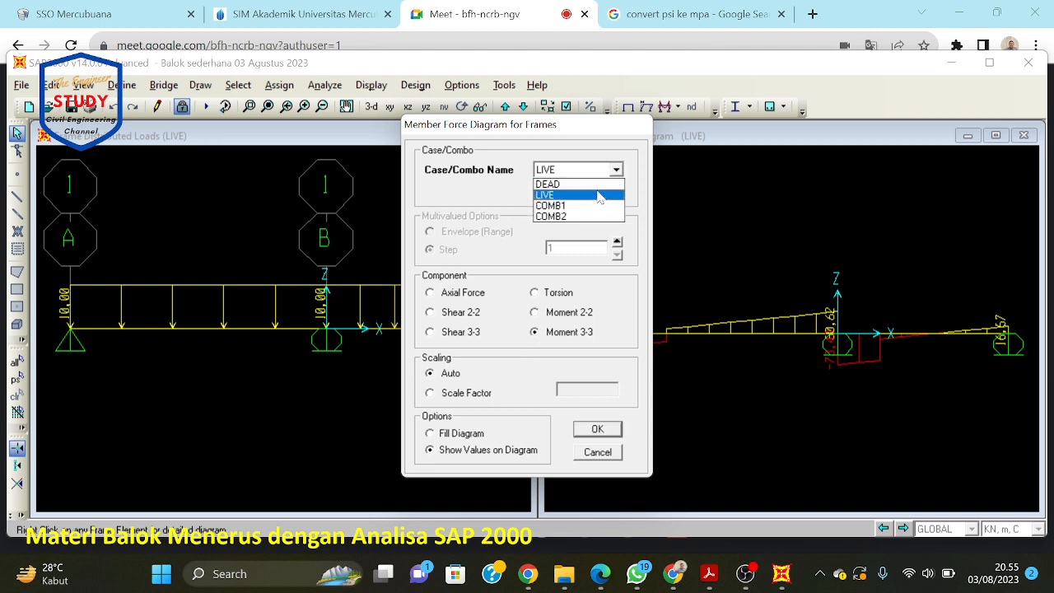
left_click(598, 182)
left_click(600, 429)
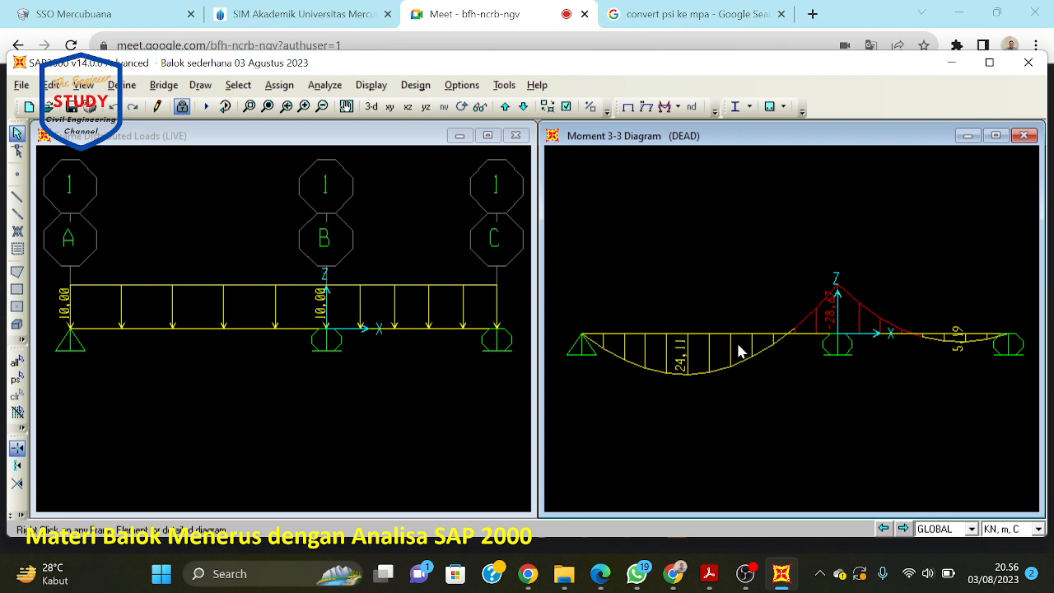
Step: Open the detailed diagrams of the beam span between A and B and show the maximum values
mouse_move(743, 339)
mouse_move(692, 336)
left_click(692, 336)
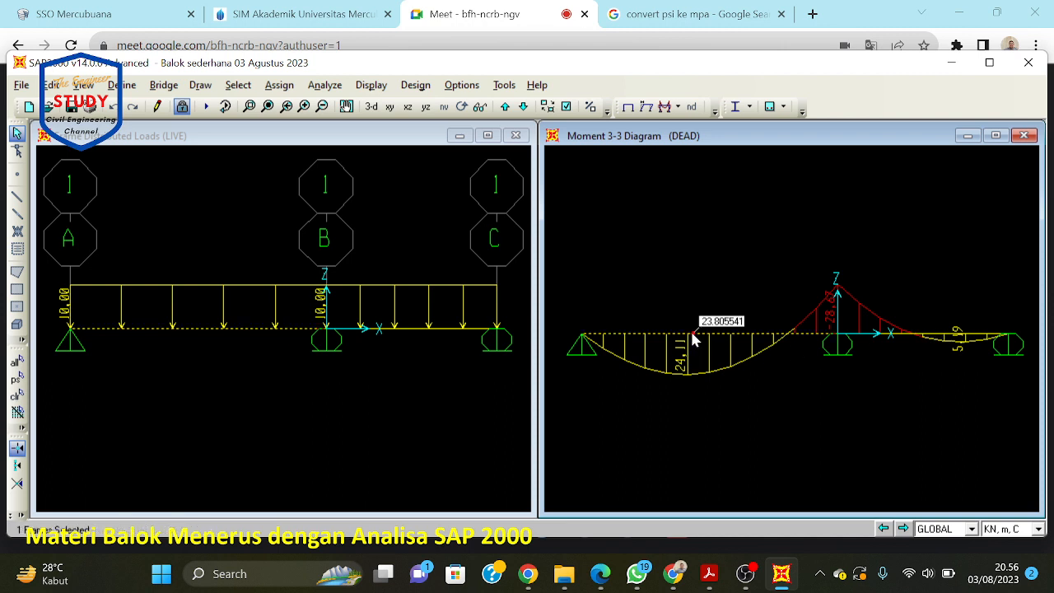
right_click(692, 336)
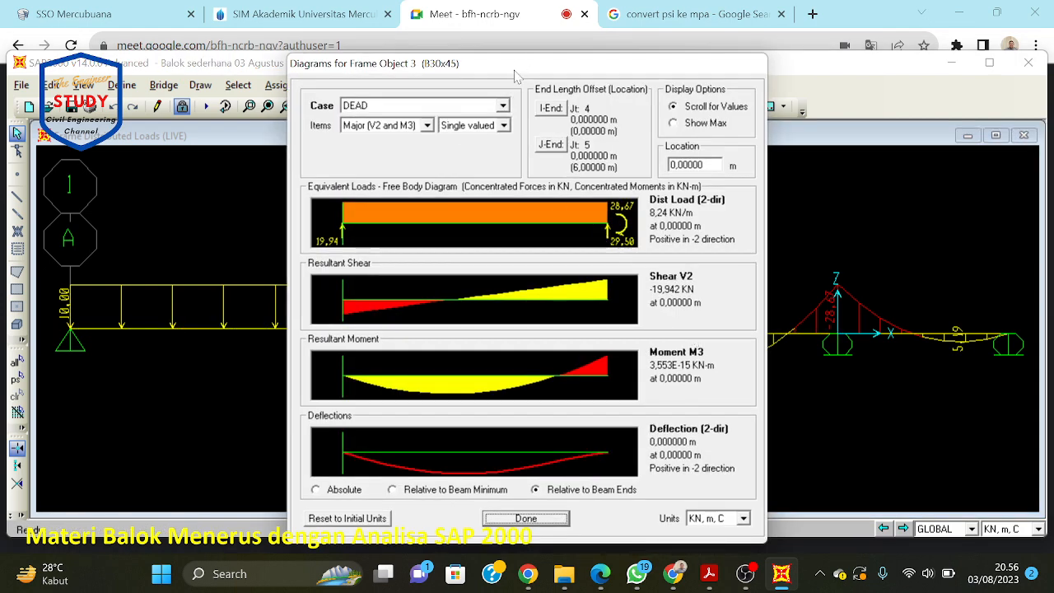
left_click_drag(515, 72, 516, 48)
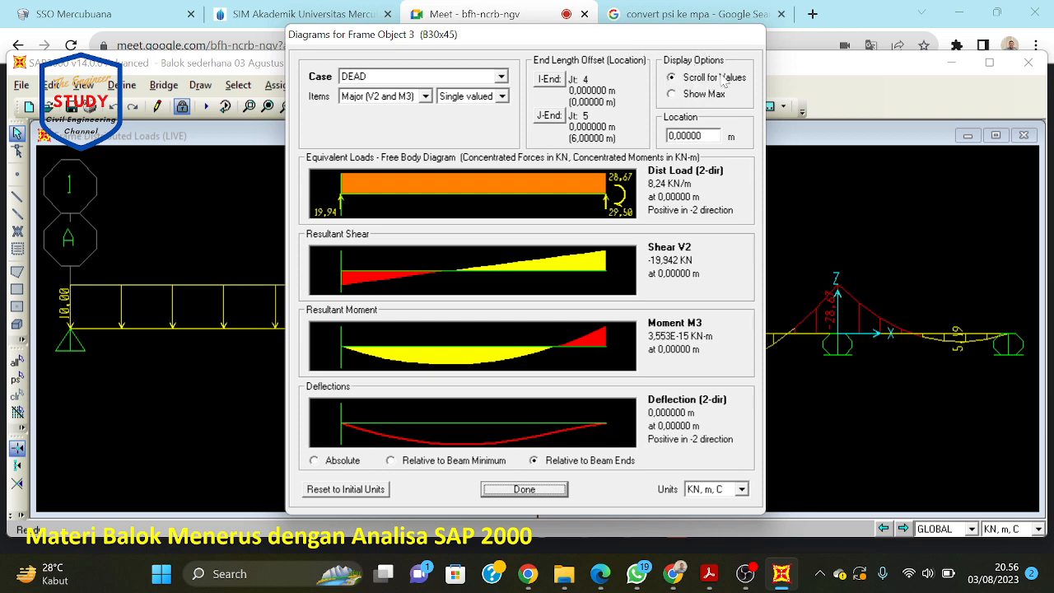
left_click(674, 95)
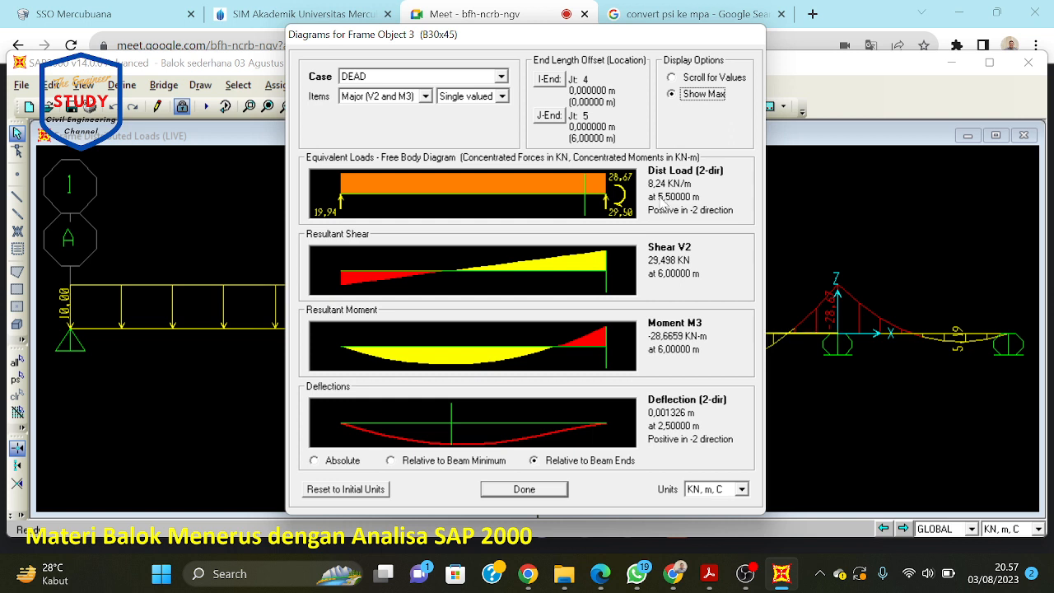
Step: Set the detailed diagram units to KN, mm, C and try the Absolute, Relative to Beam Minimum and Relative to Beam Ends deflection options
left_click(715, 492)
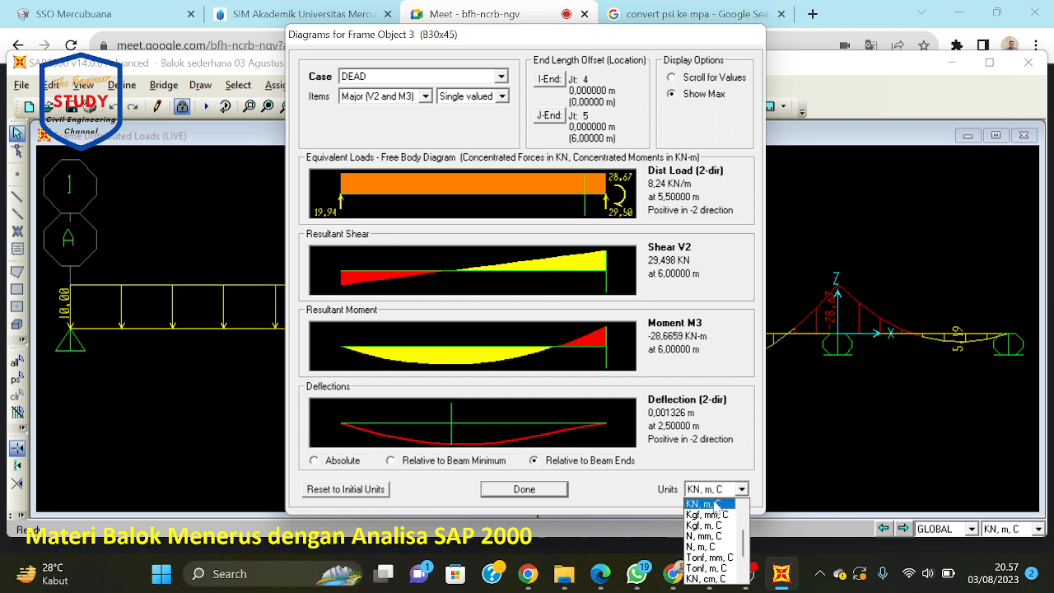
scroll(716, 532, "up", 1)
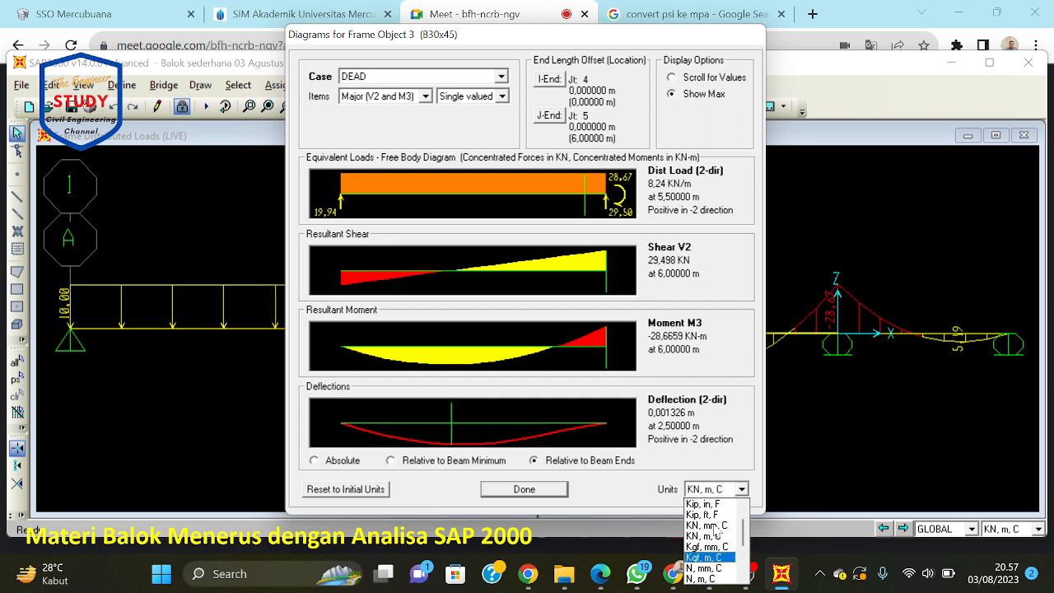
left_click(716, 526)
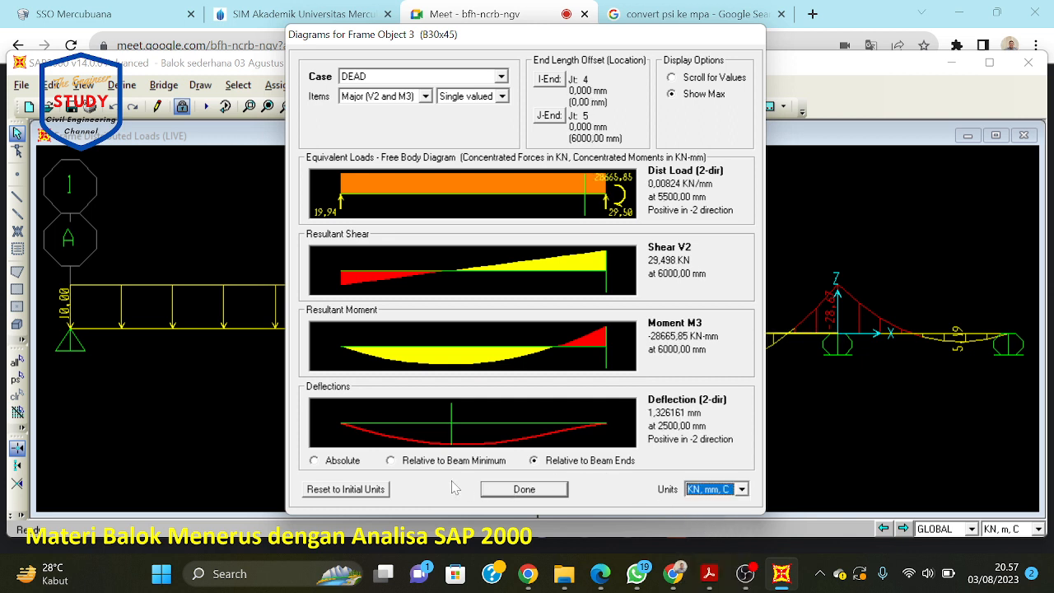
left_click(315, 461)
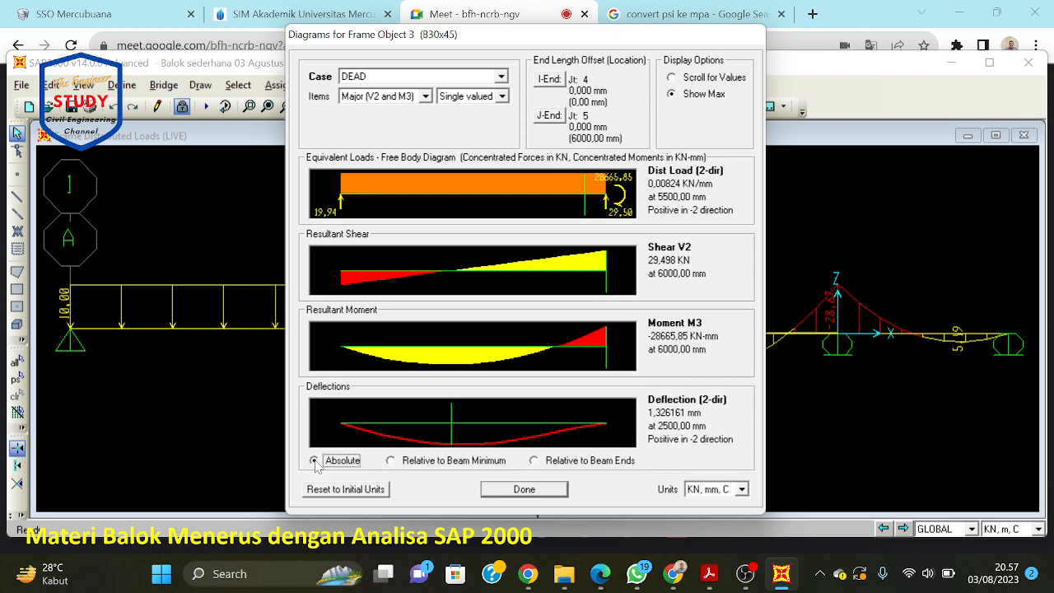
left_click(450, 464)
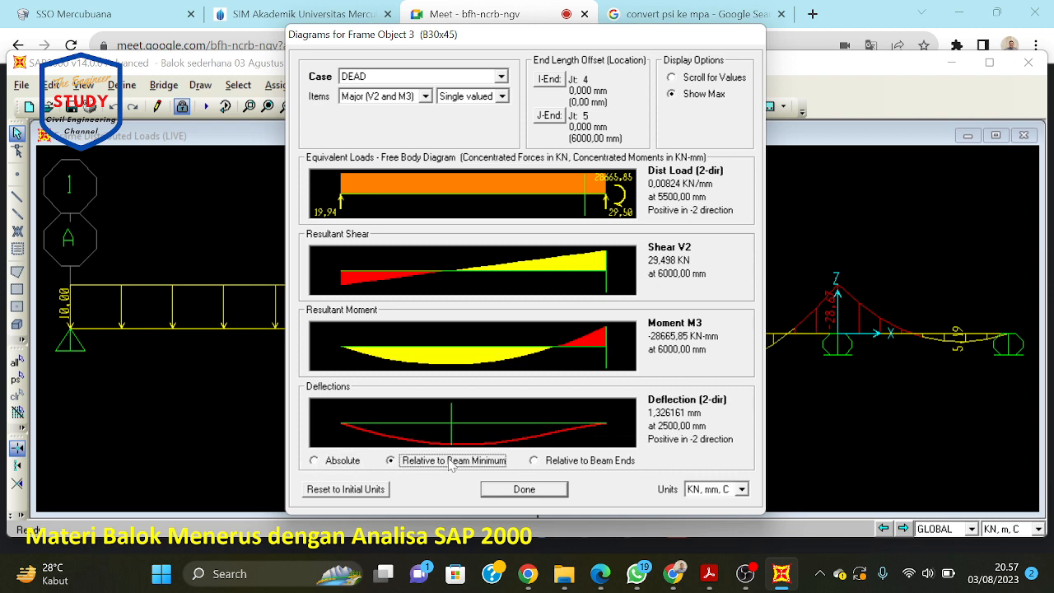
left_click(565, 463)
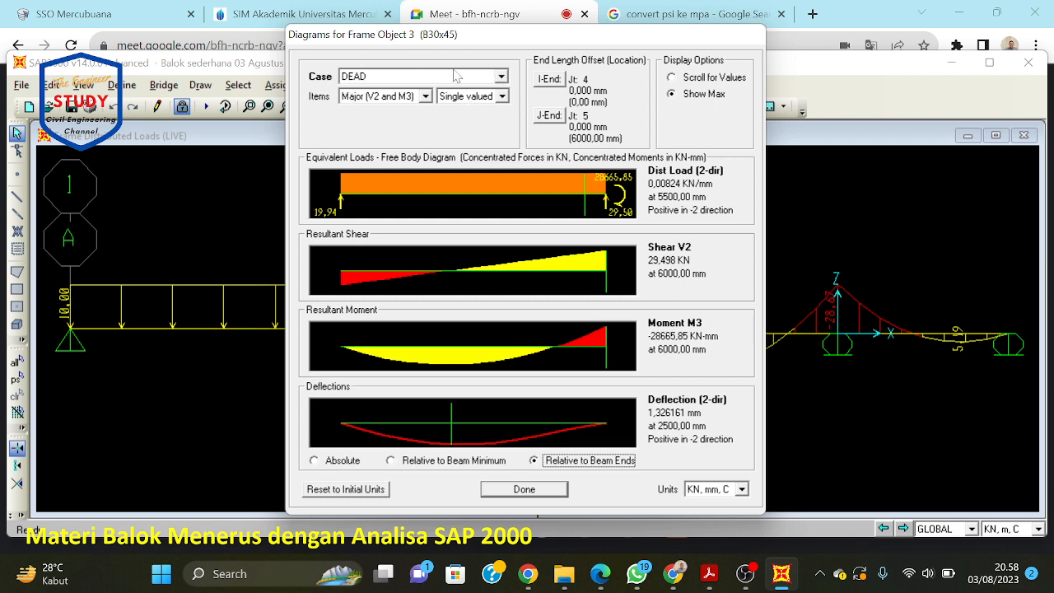
Step: Switch the detailed diagrams to the LIVE case and send a screenshot of them to the KURSUS SAP 2000 BATCH 2 group in WhatsApp
left_click(501, 76)
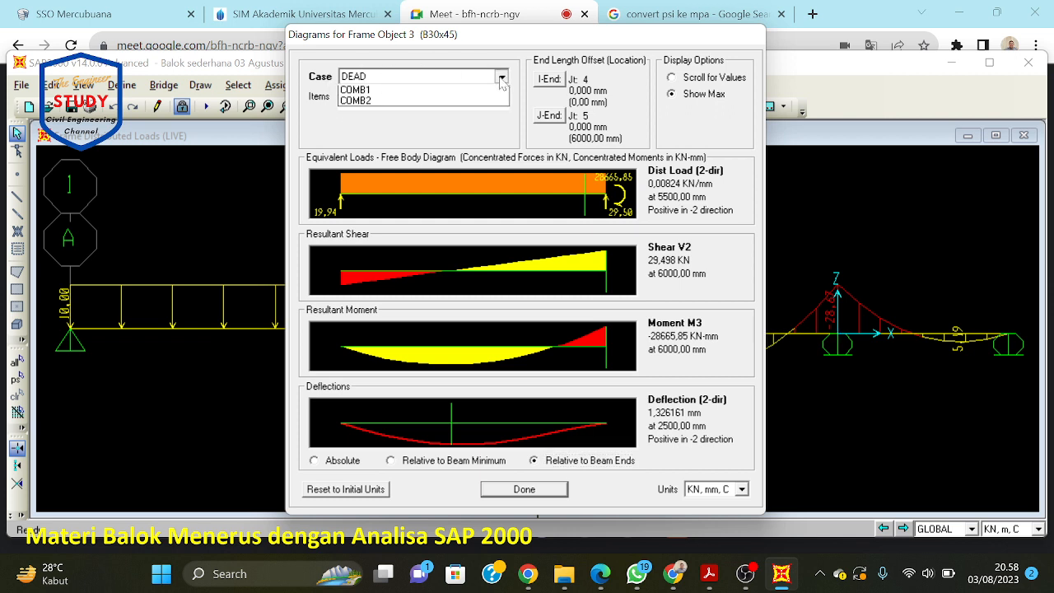
left_click(501, 102)
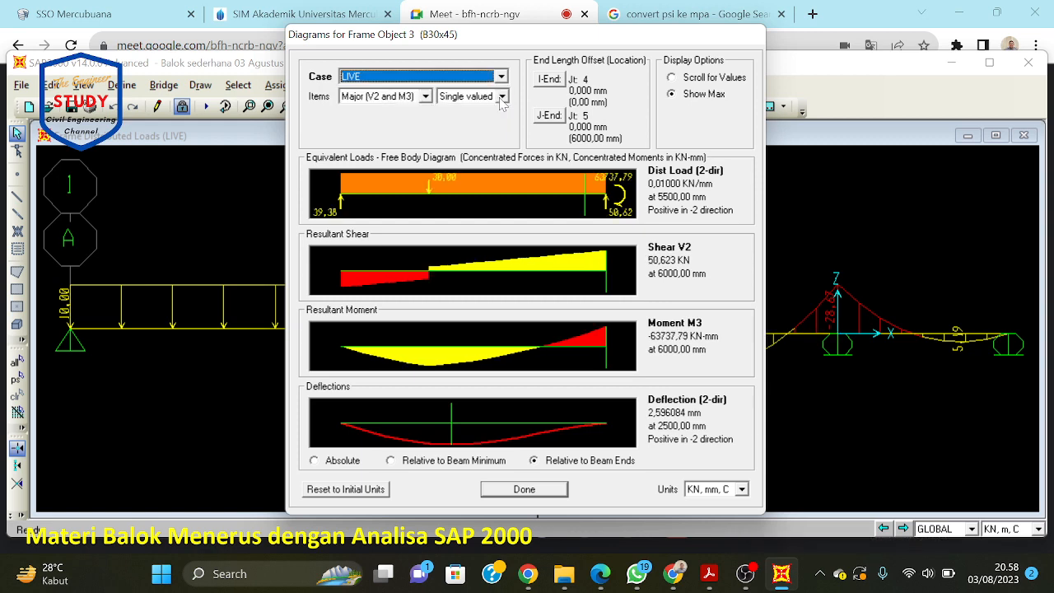
left_click(675, 576)
left_click(675, 576)
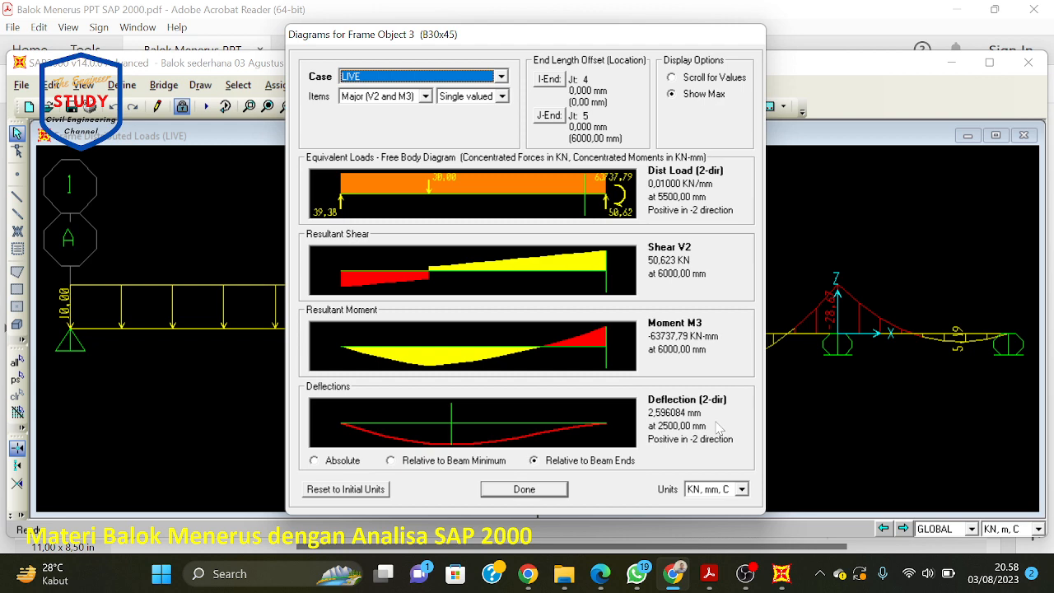
left_click(636, 574)
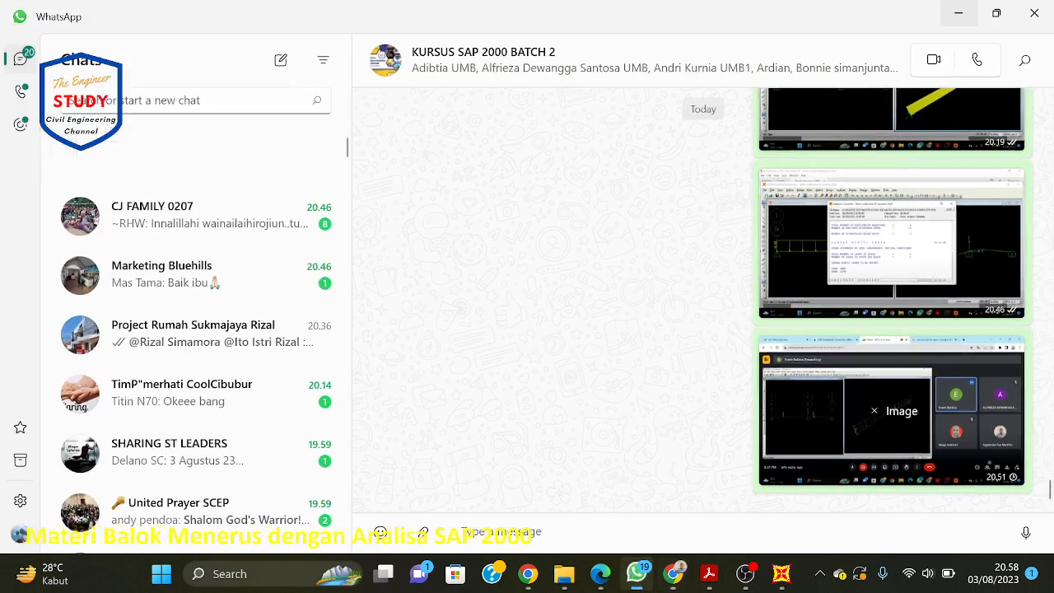
right_click(599, 530)
left_click(588, 480)
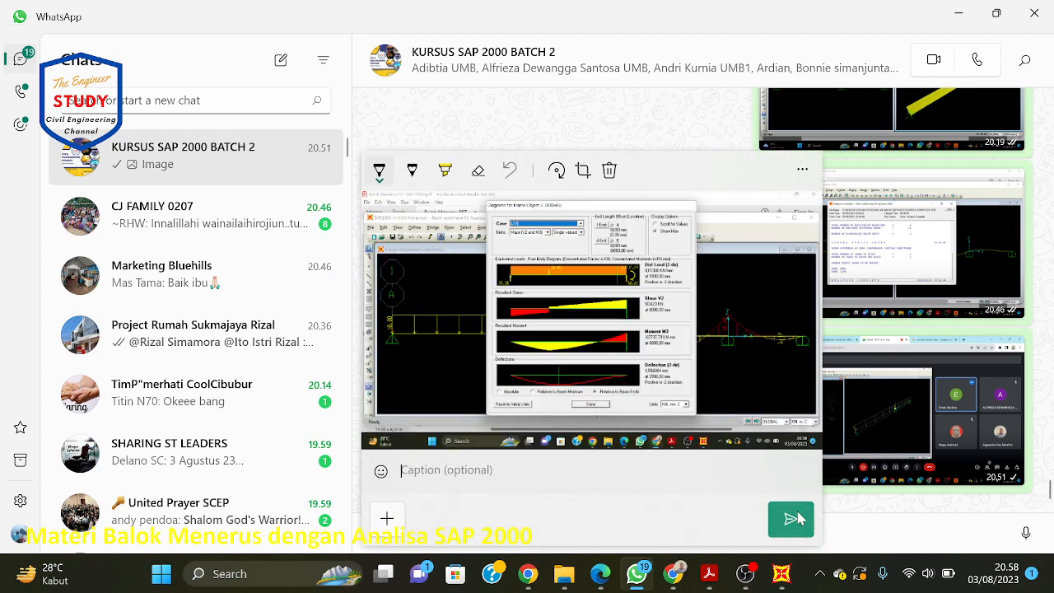
left_click(790, 519)
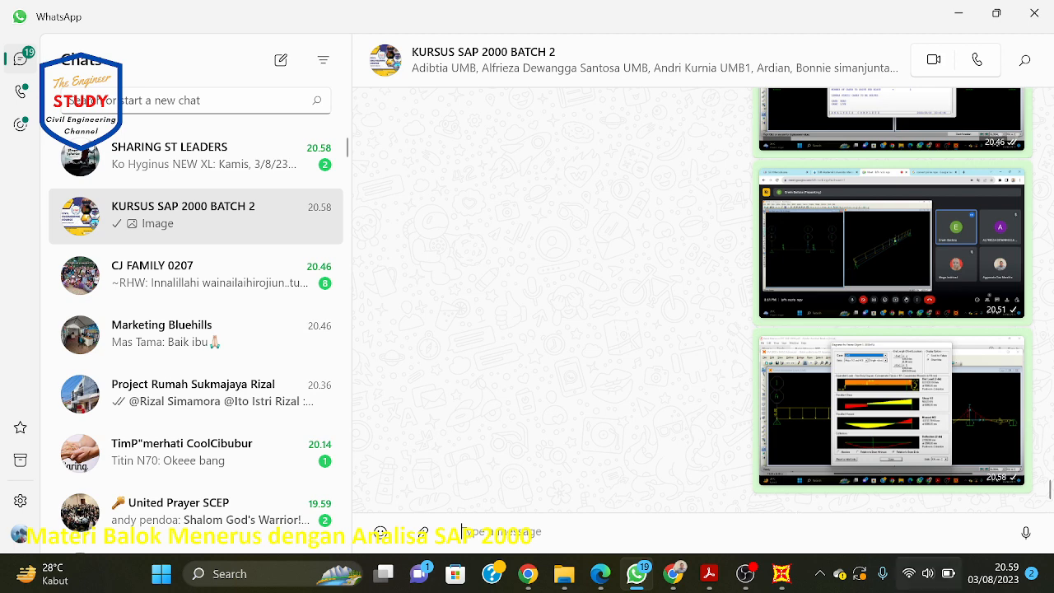
Step: Return to SAP2000, view the span's detailed diagrams for COMB2 and COMB1, and close them
left_click(782, 574)
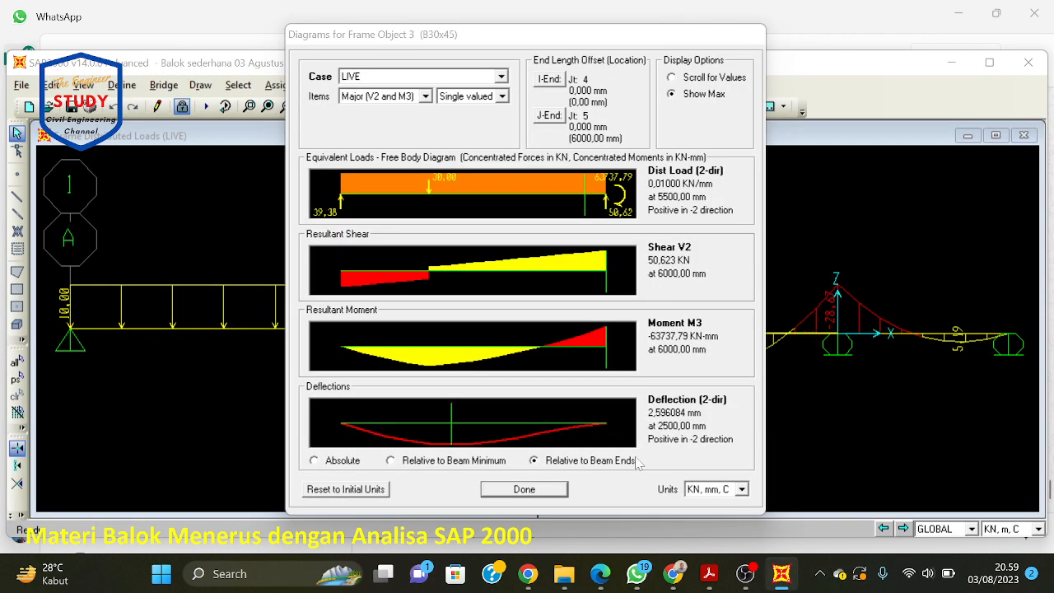
left_click(501, 77)
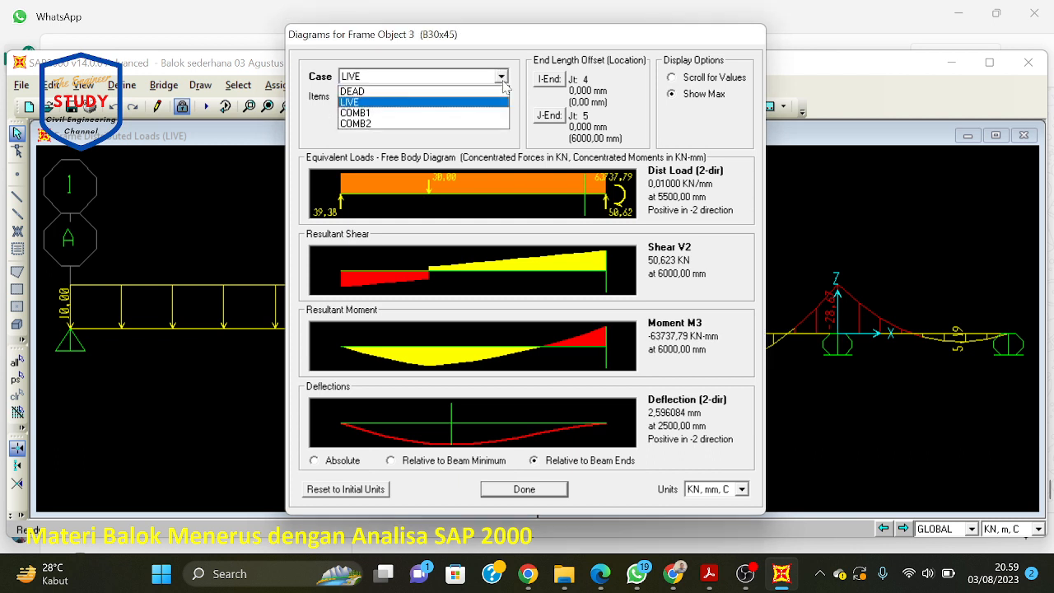
left_click(443, 123)
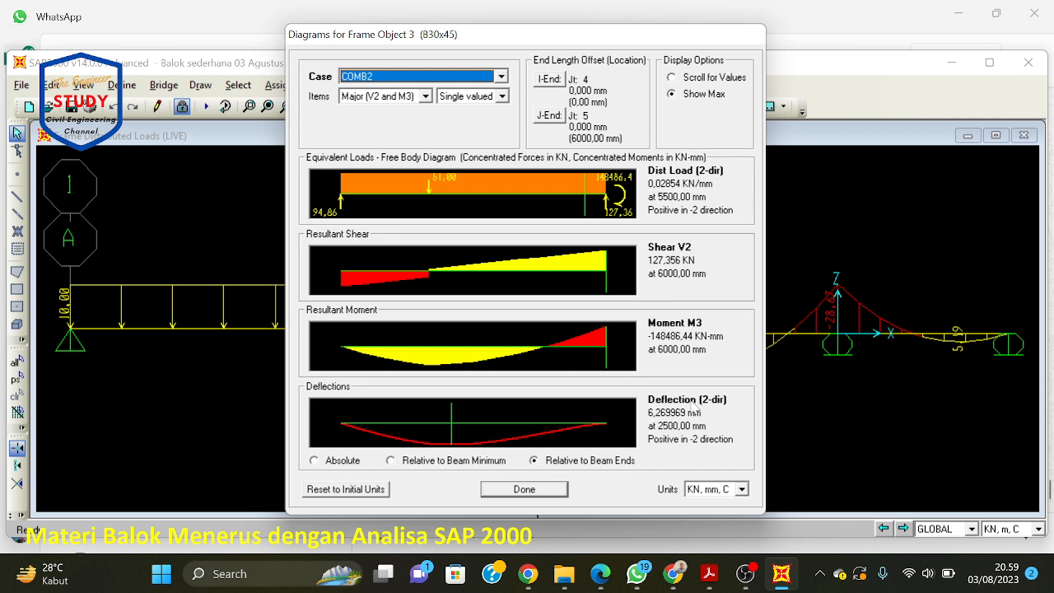
left_click(501, 77)
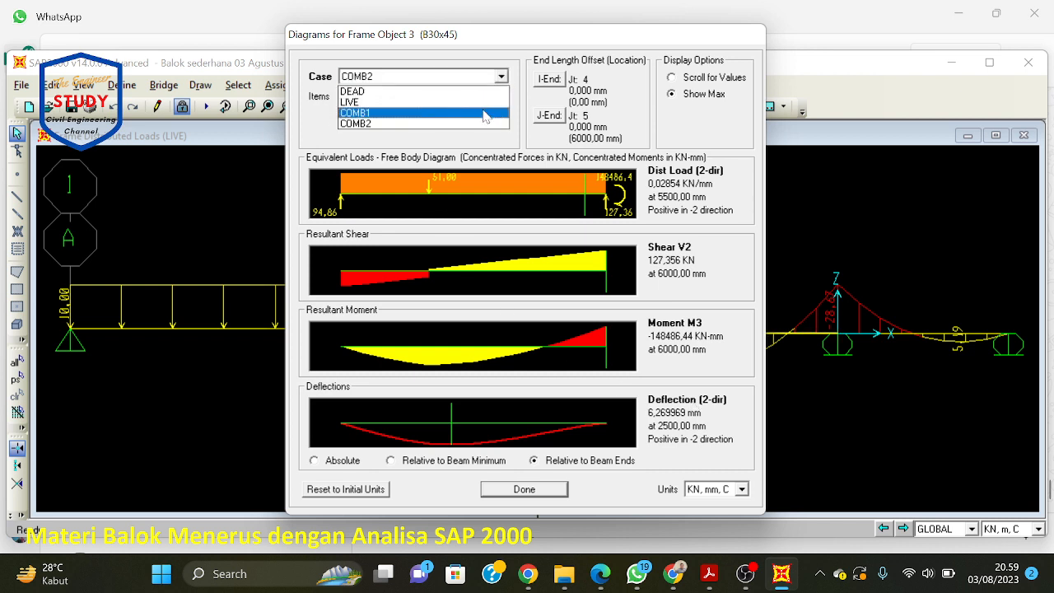
left_click(486, 114)
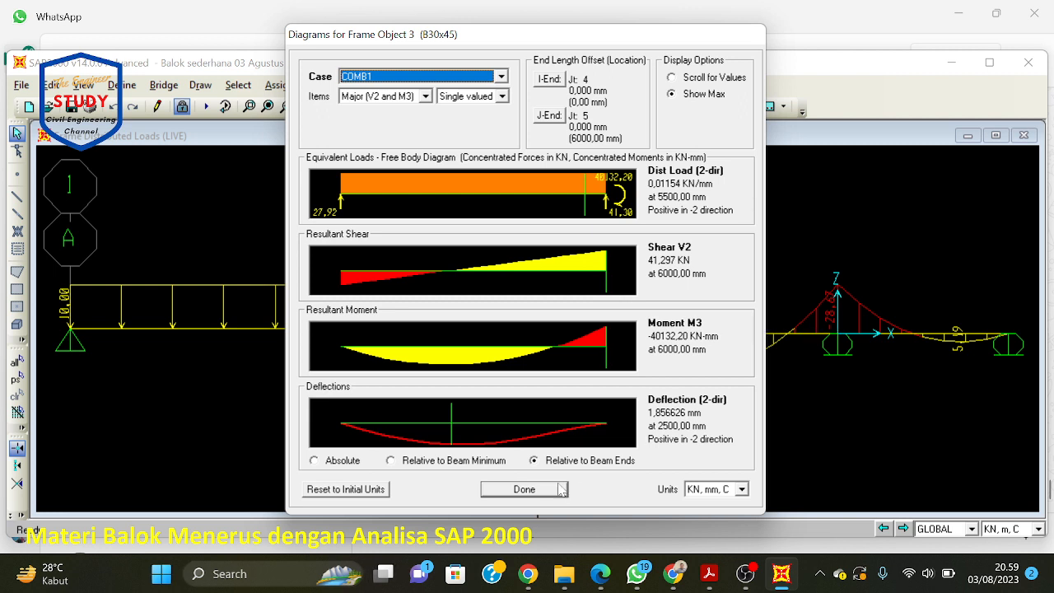
left_click(524, 489)
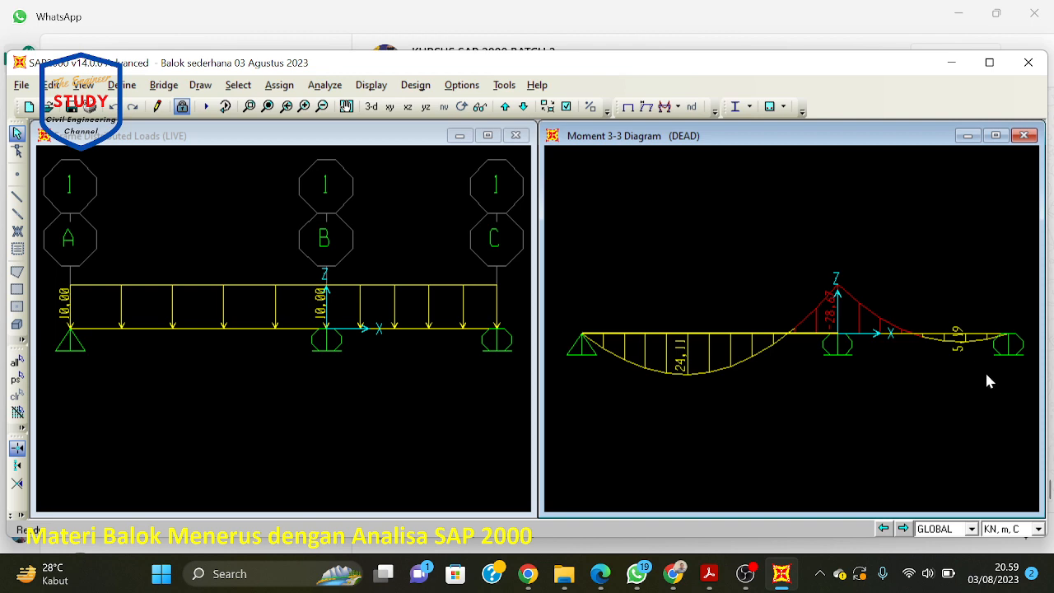
Step: Switch to Acrobat Reader, reduce the zoom to 75% and review the TAHAP 8 : Desain Struktur slide against the preceding analysis slide
left_click(708, 574)
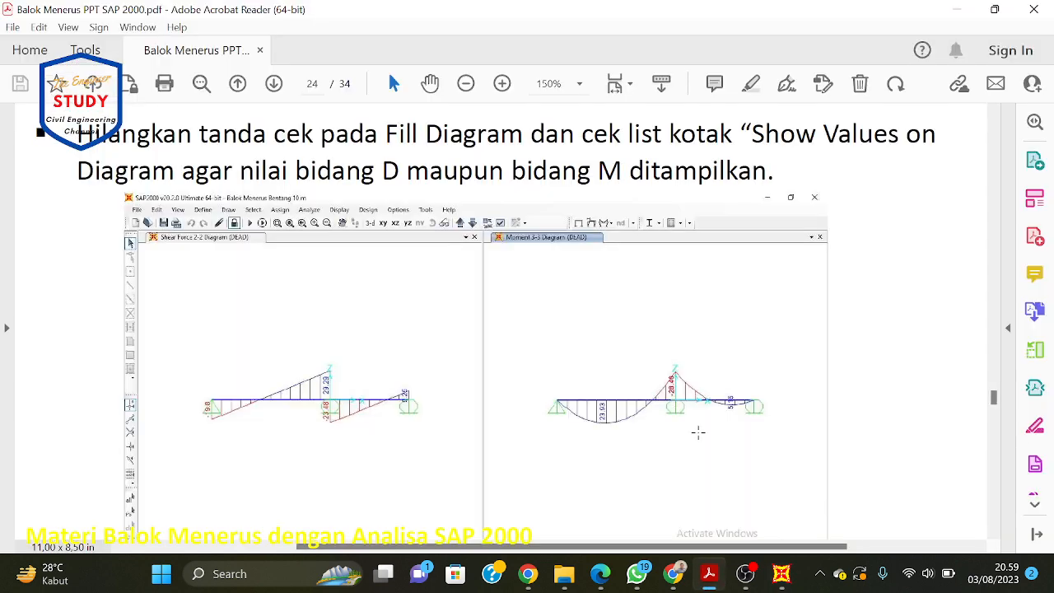
scroll(698, 433, "down", 5)
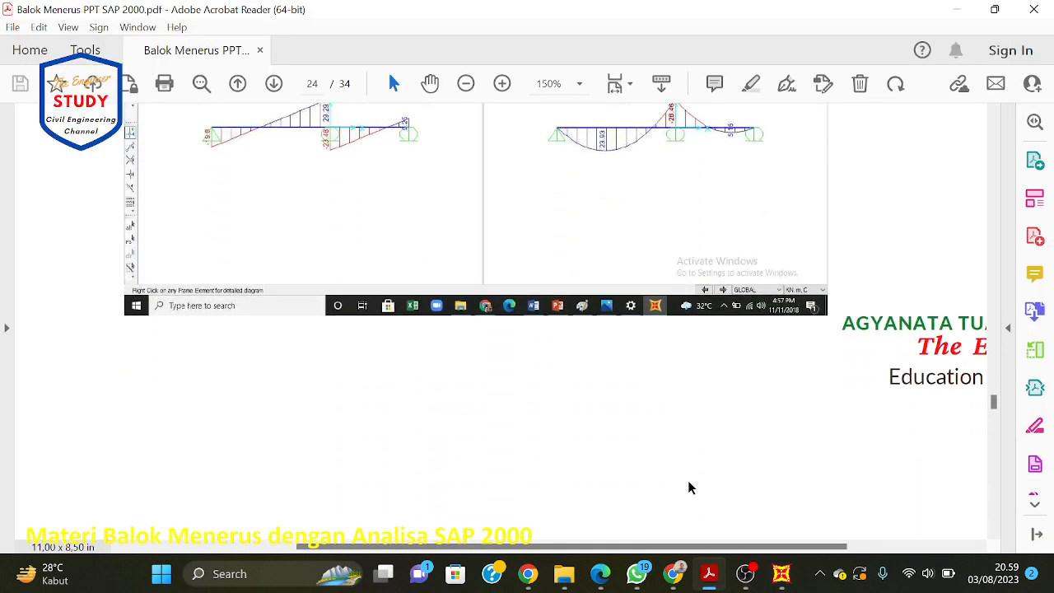
scroll(703, 367, "down", 5)
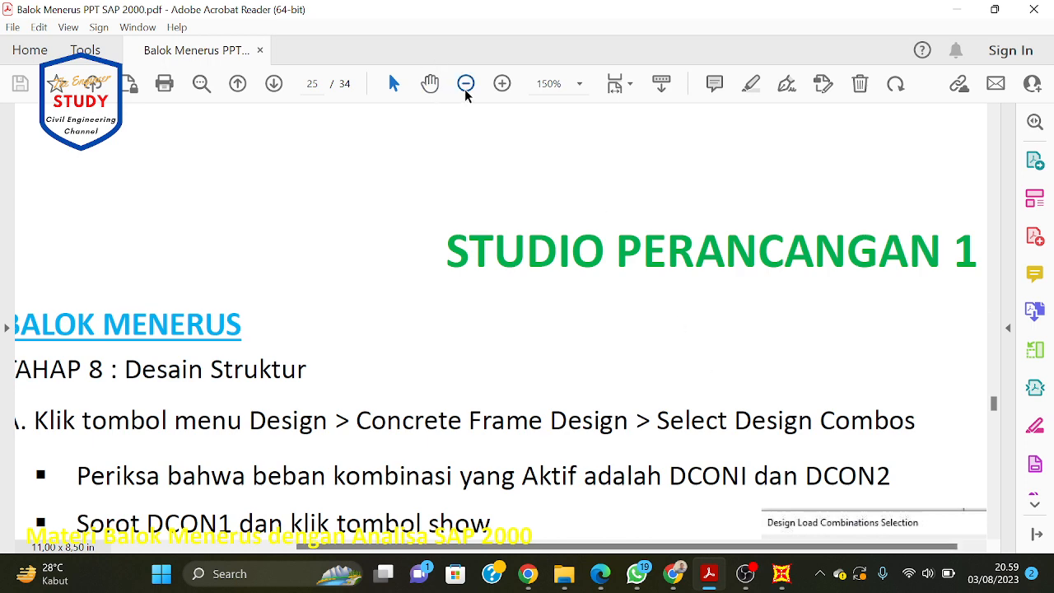
left_click(466, 85)
left_click(466, 85)
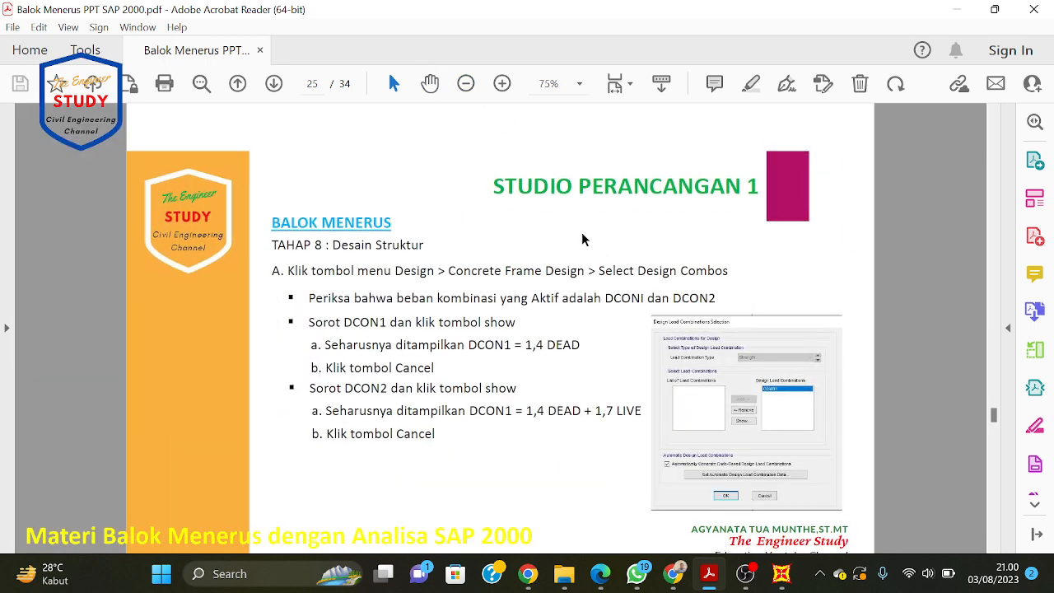
scroll(491, 262, "up", 5)
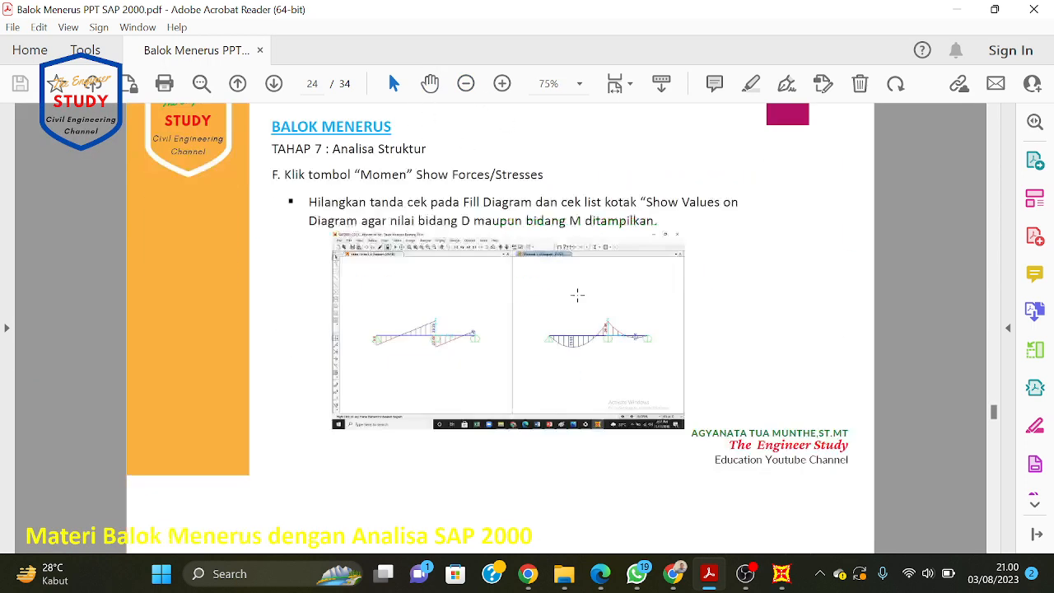
scroll(697, 365, "down", 5)
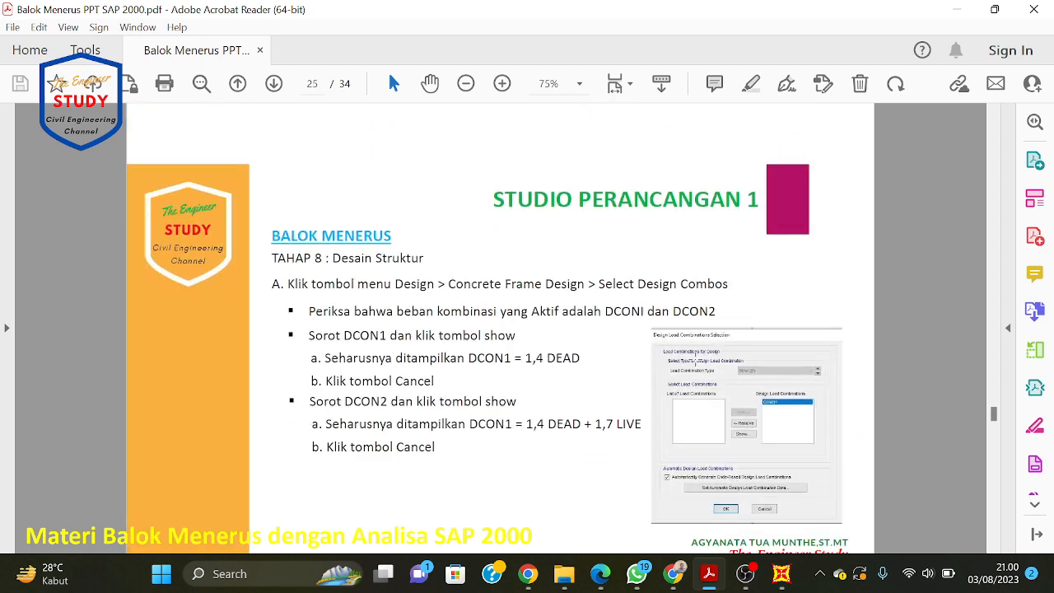
scroll(695, 365, "up", 5)
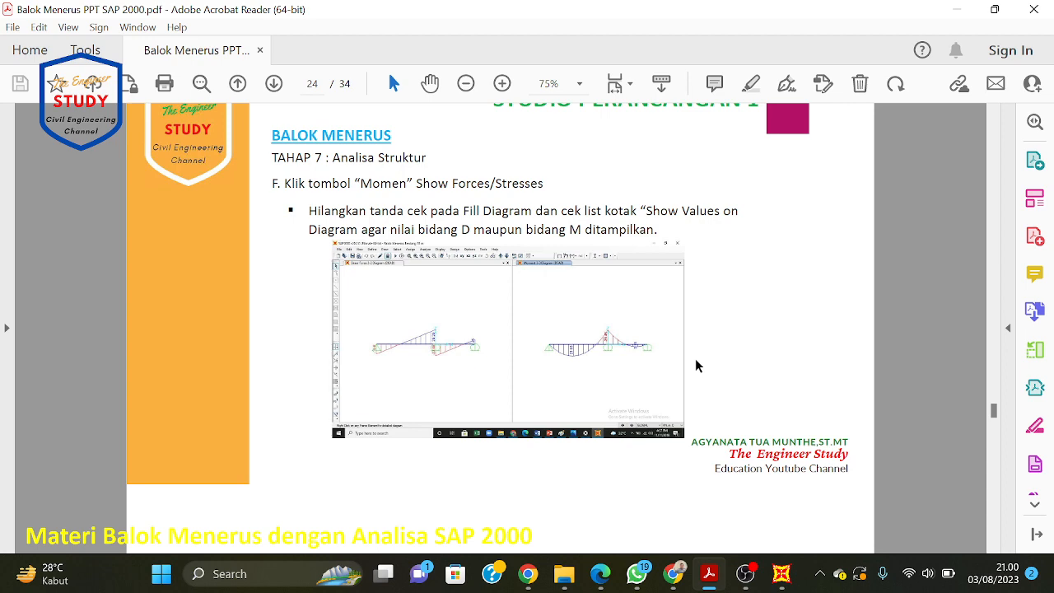
scroll(697, 365, "down", 5)
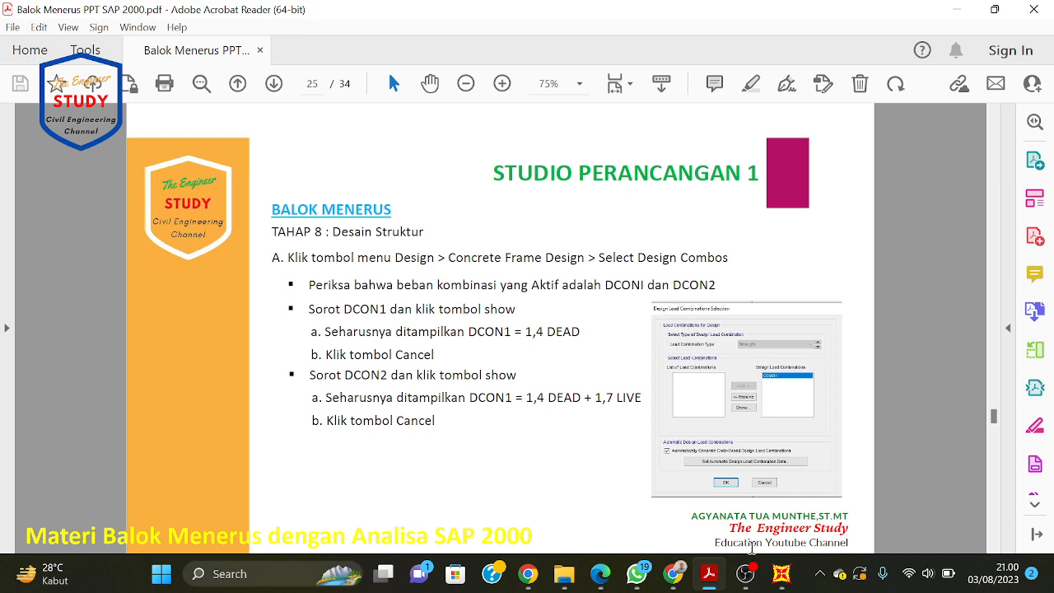
Step: Return to SAP2000 and add COMB1 and COMB2 to the design load combinations for concrete frame design
left_click(782, 575)
left_click(783, 575)
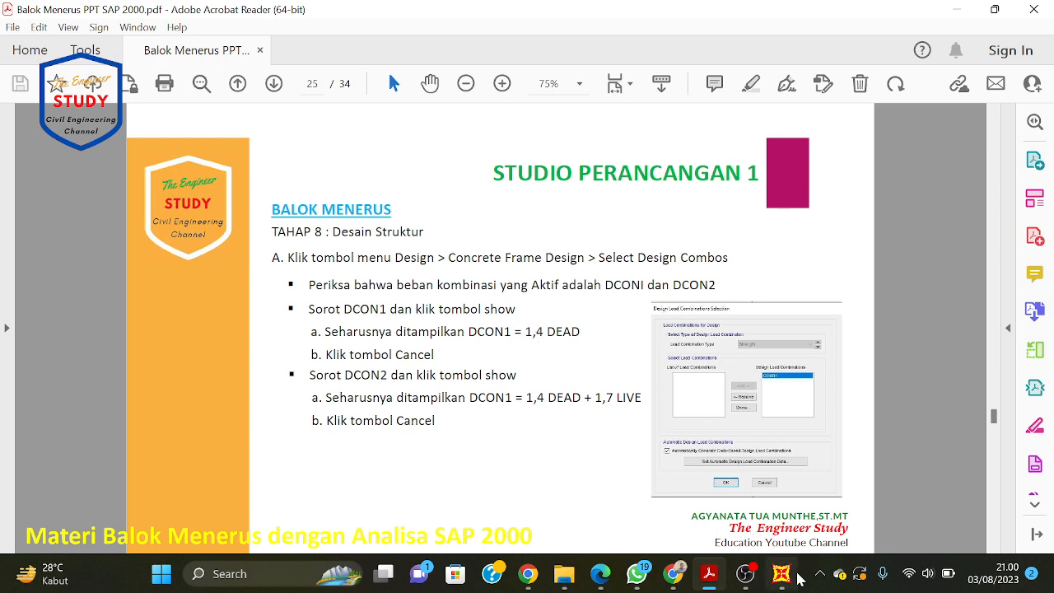
left_click(783, 575)
left_click(415, 86)
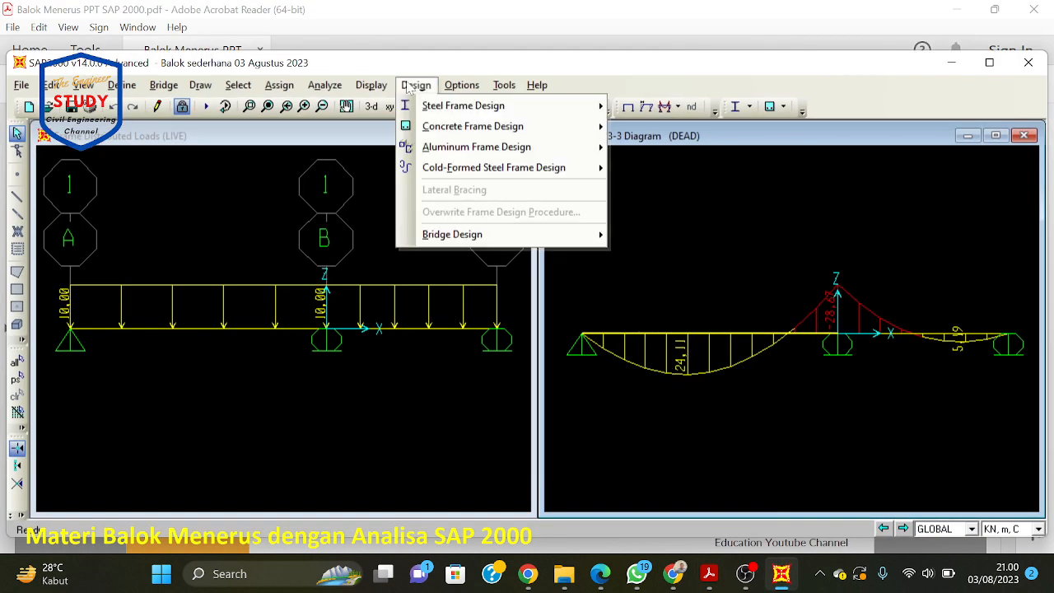
left_click(738, 211)
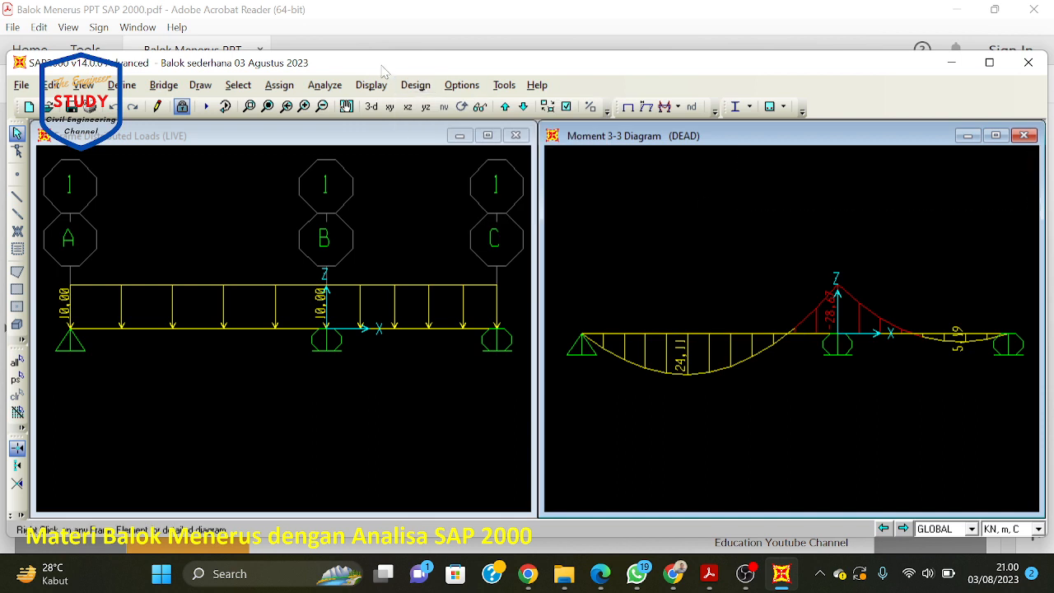
left_click(409, 85)
mouse_move(427, 130)
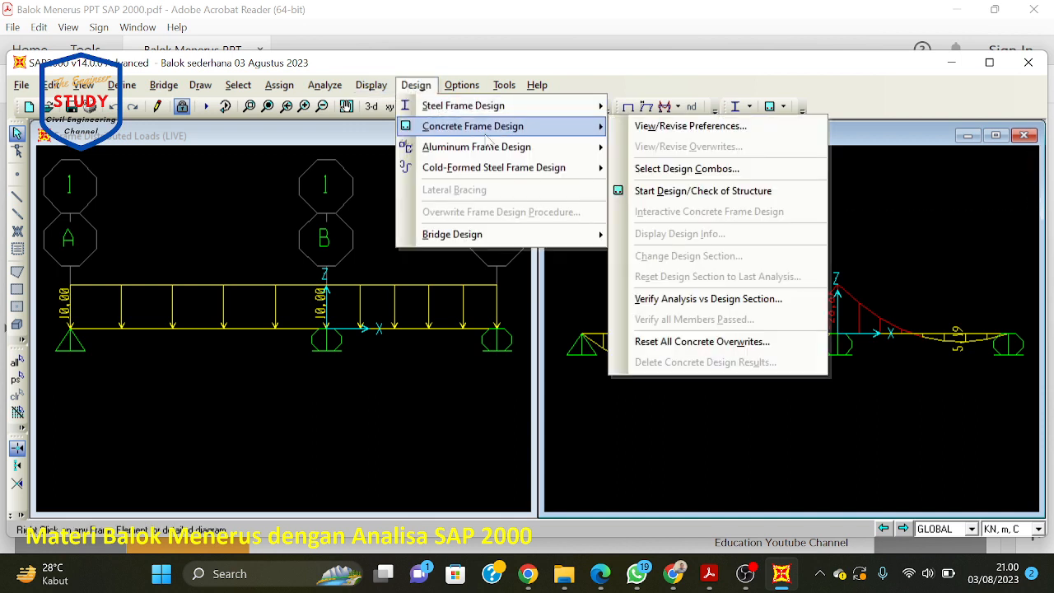
left_click(686, 168)
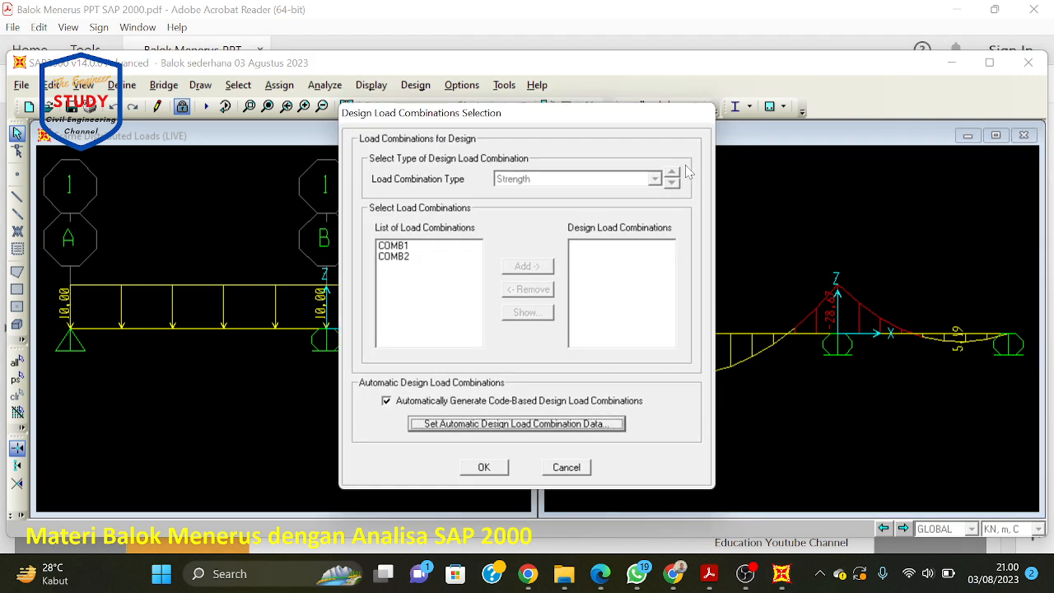
left_click(417, 246)
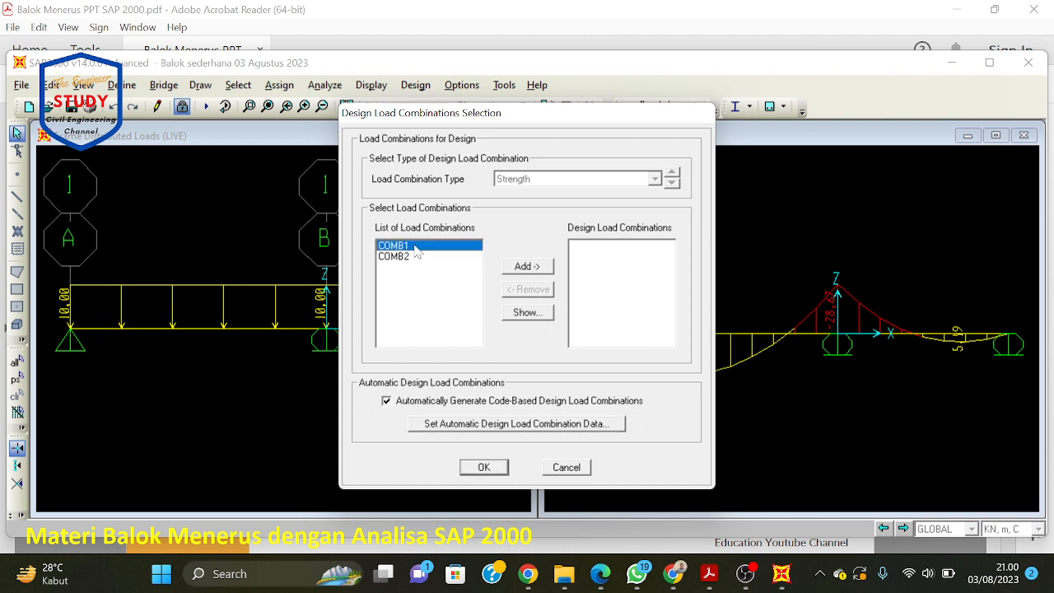
left_click(537, 270)
left_click(425, 249)
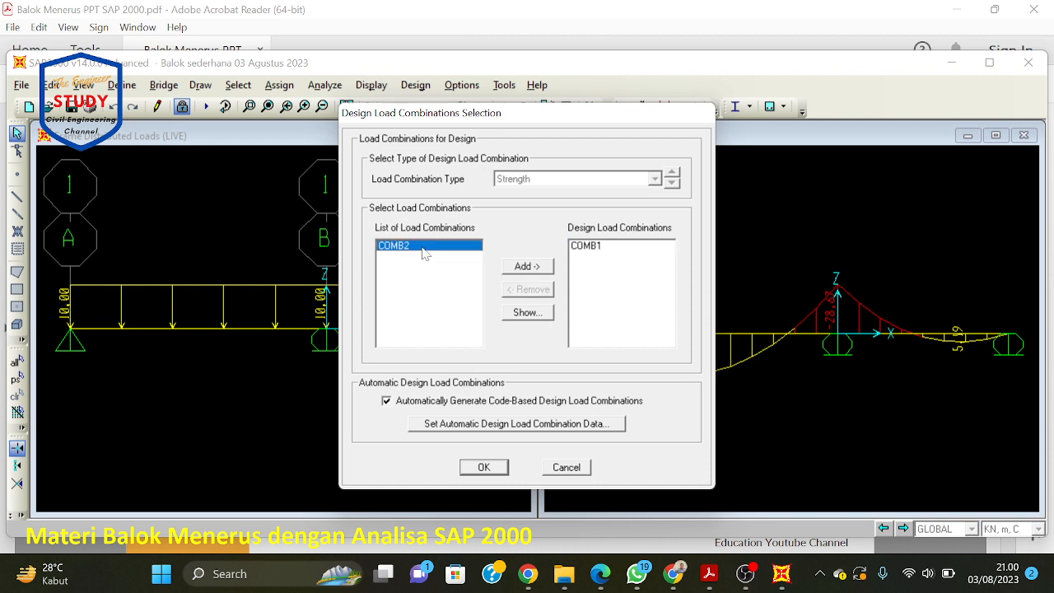
left_click(527, 268)
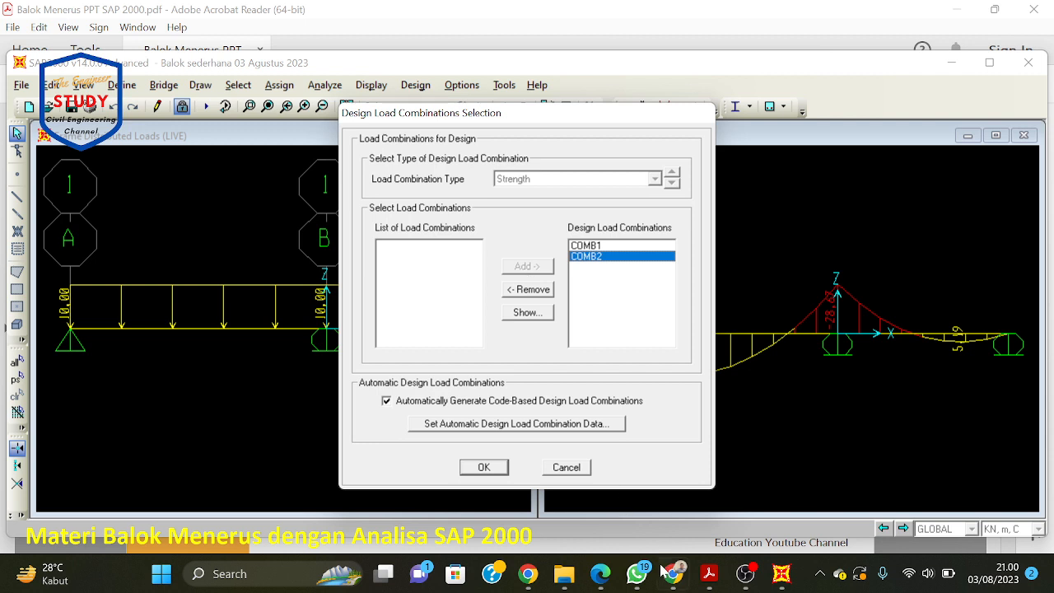
Step: Send a screenshot of the design combinations to the KURSUS SAP 2000 BATCH 2 WhatsApp group, and confirm the selection back in SAP2000
left_click(636, 574)
right_click(584, 530)
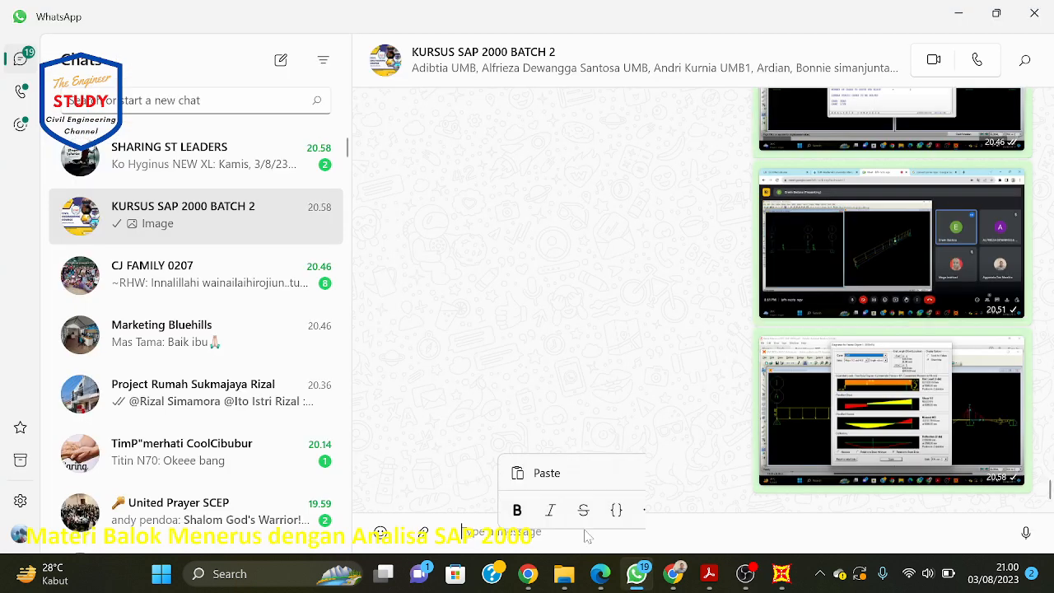
left_click(577, 480)
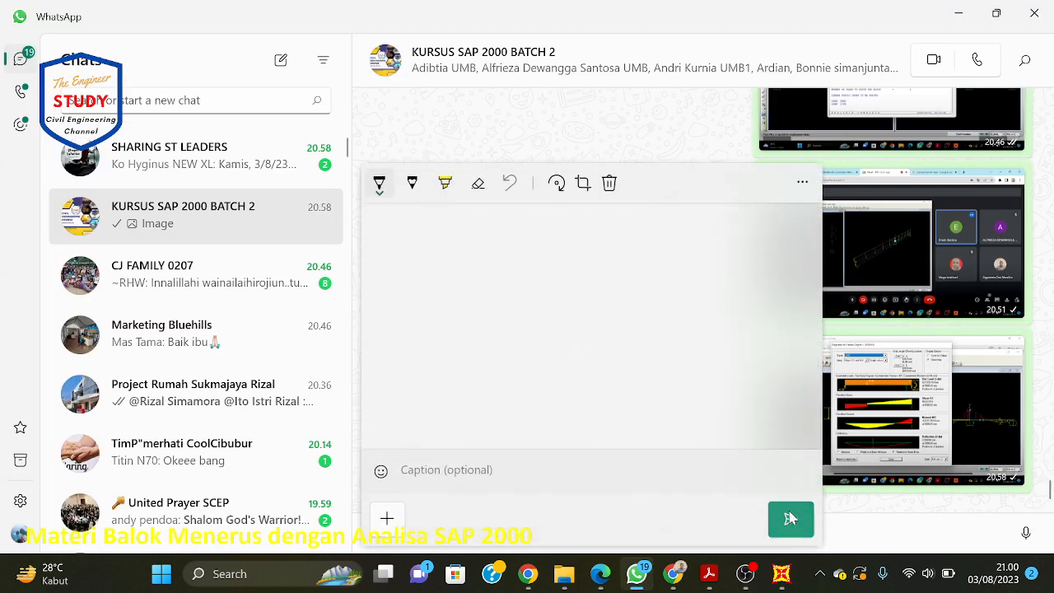
left_click(791, 521)
left_click(782, 574)
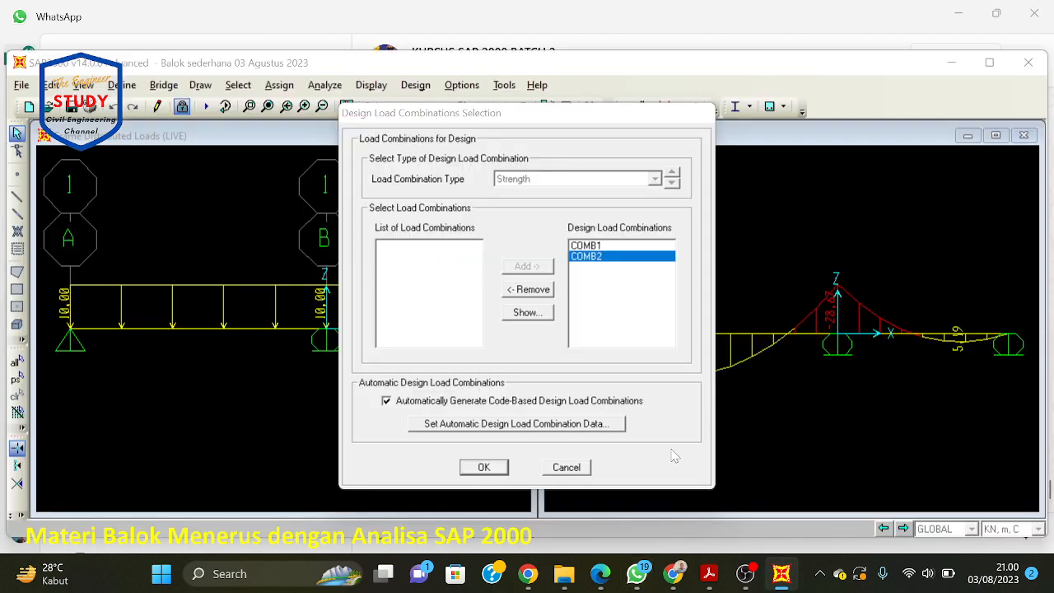
left_click(499, 469)
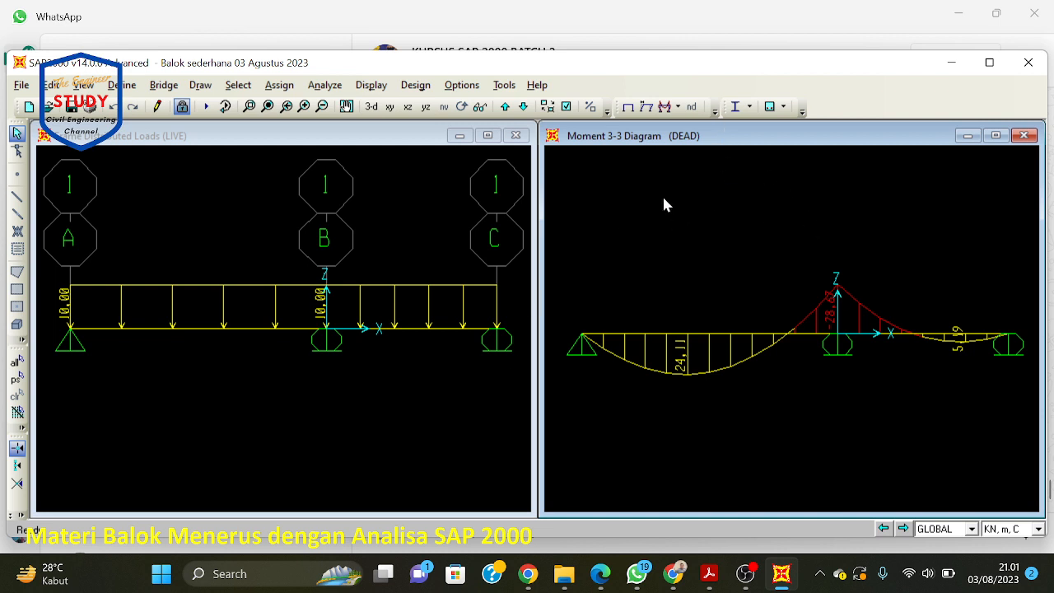
Step: Run the concrete frame design/check of the structure
left_click(428, 85)
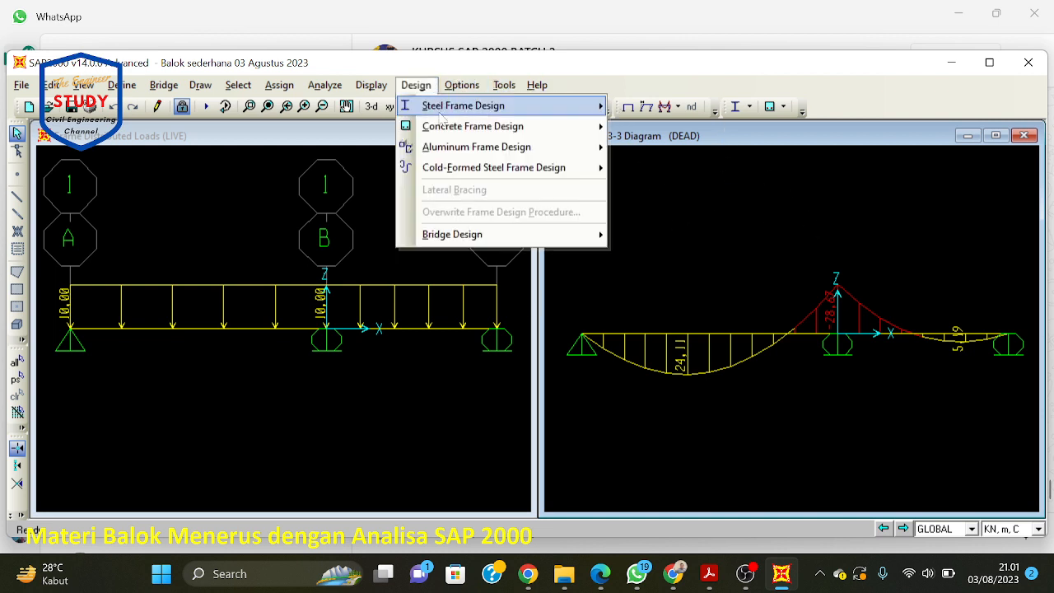
mouse_move(443, 126)
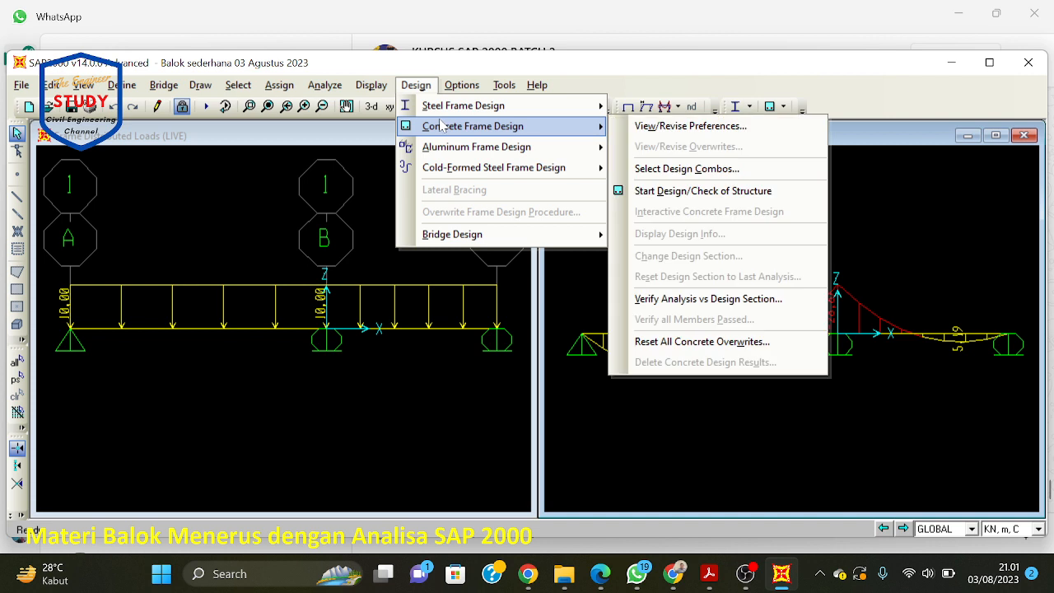
left_click(816, 193)
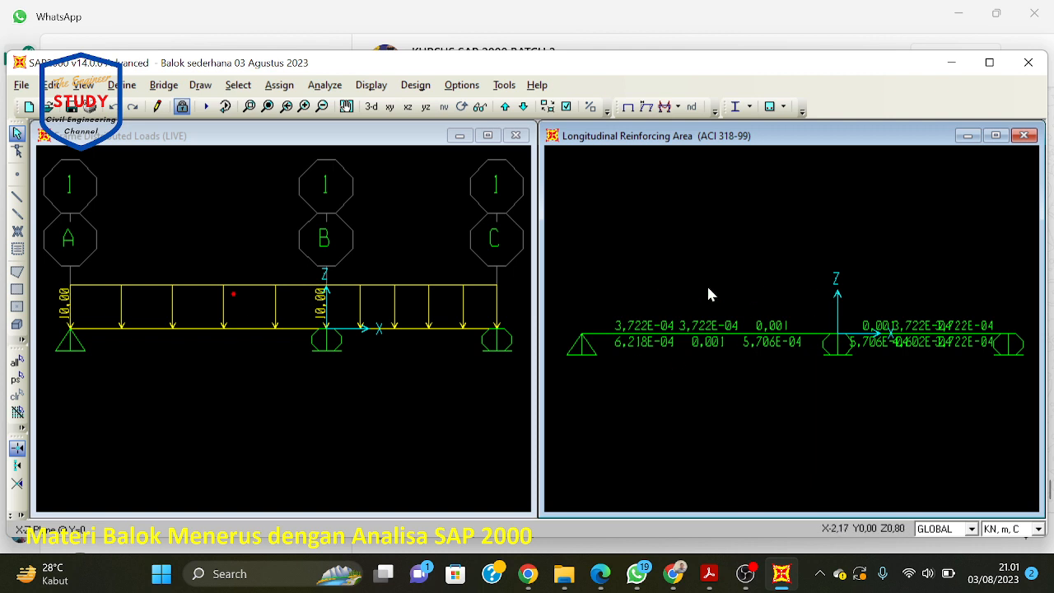
Step: Set the model's display units to Kgf, mm, C for the longitudinal reinforcing areas
left_click(1012, 529)
left_click(1009, 474)
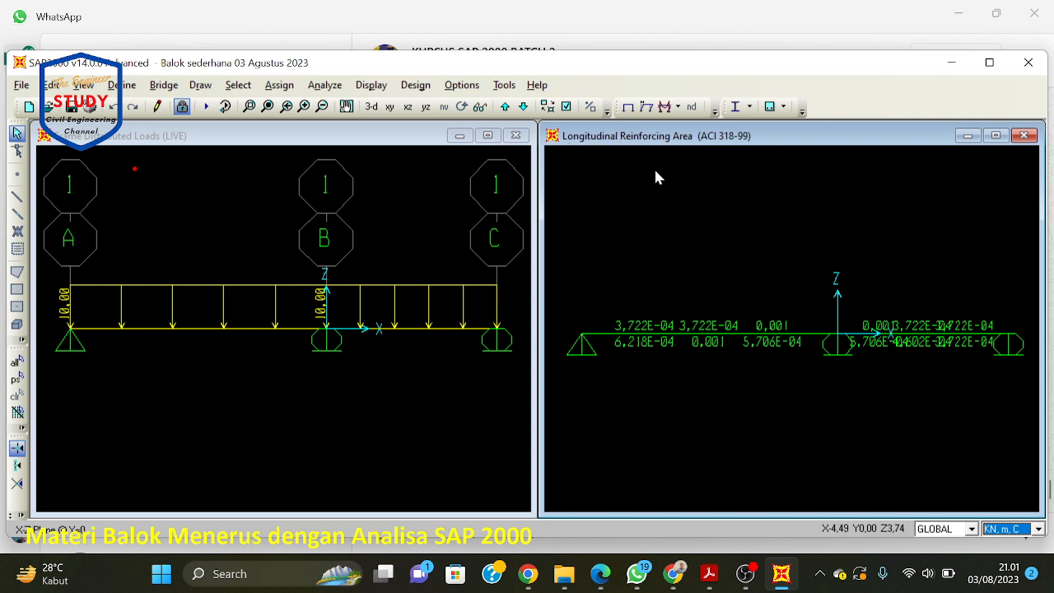
left_click(1012, 532)
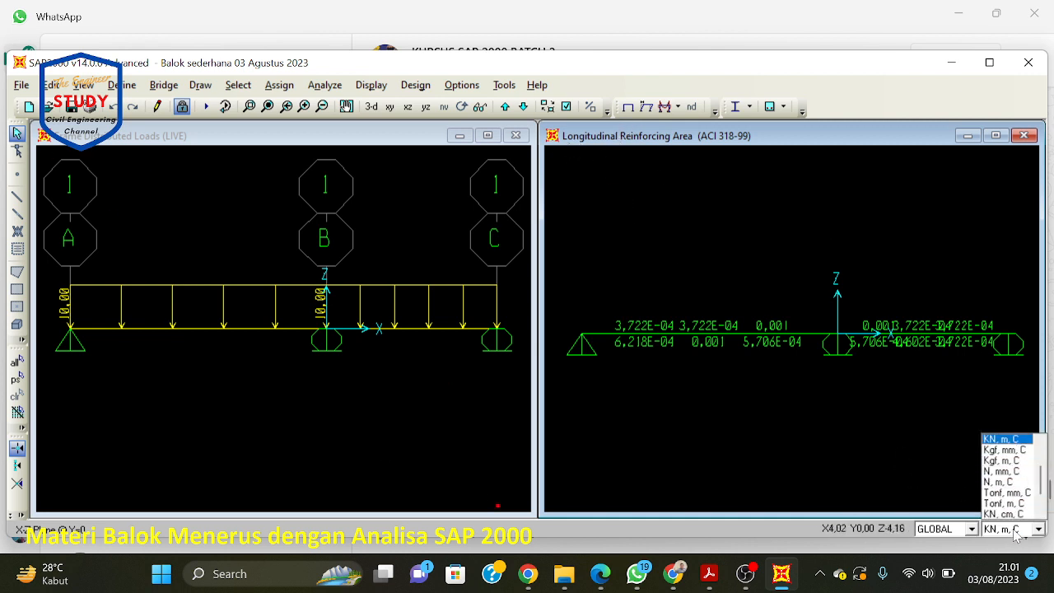
left_click(1013, 451)
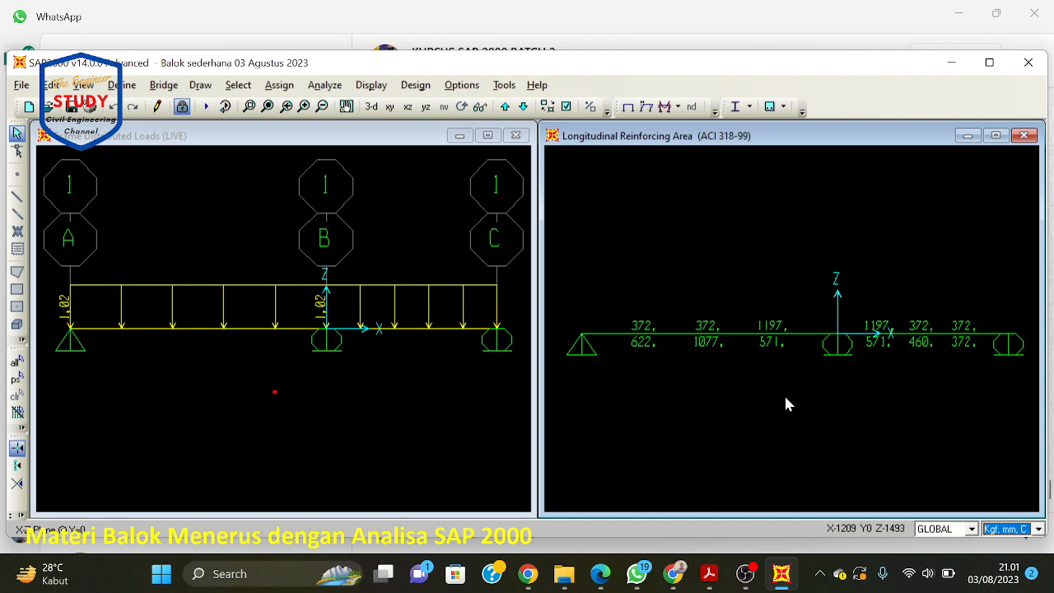